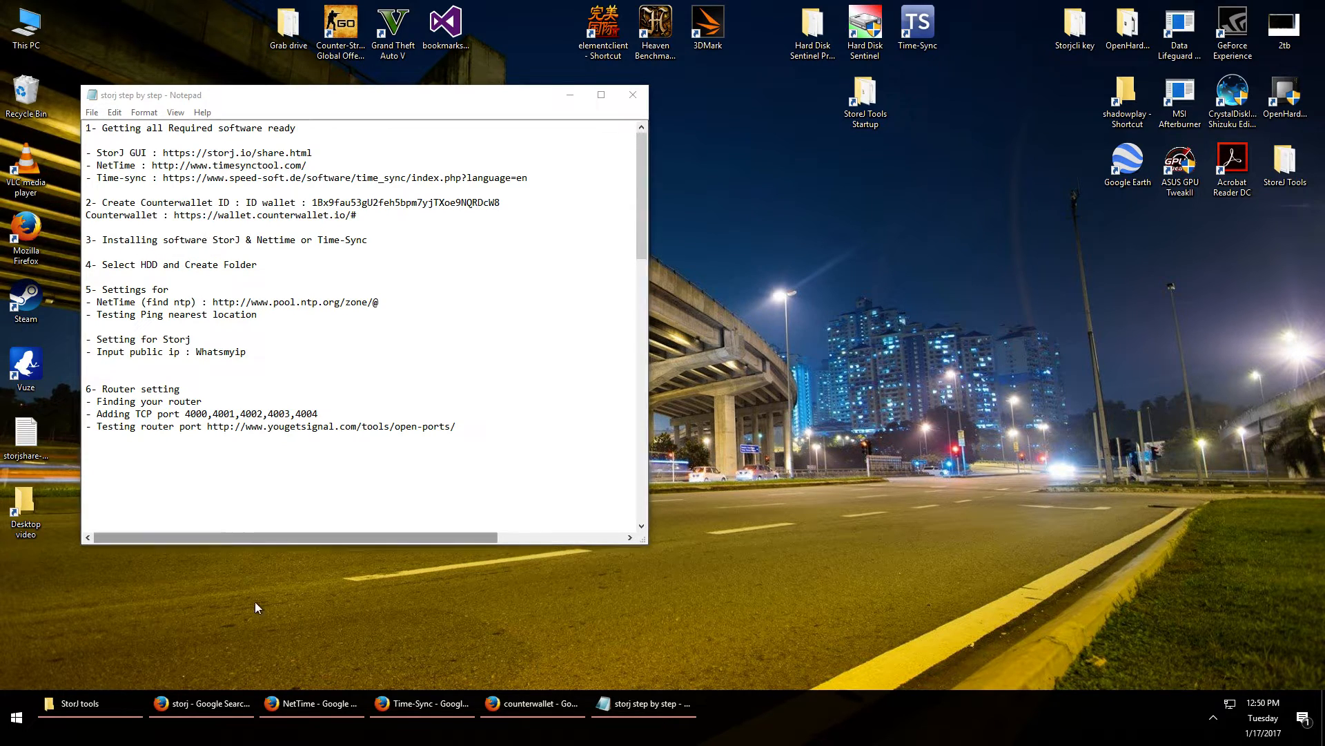
Open the Storj 'Rent Your Drive' page, cancel the win32 download, and go to Other platforms
{"action": "left_click", "coordinate": [202, 703]}
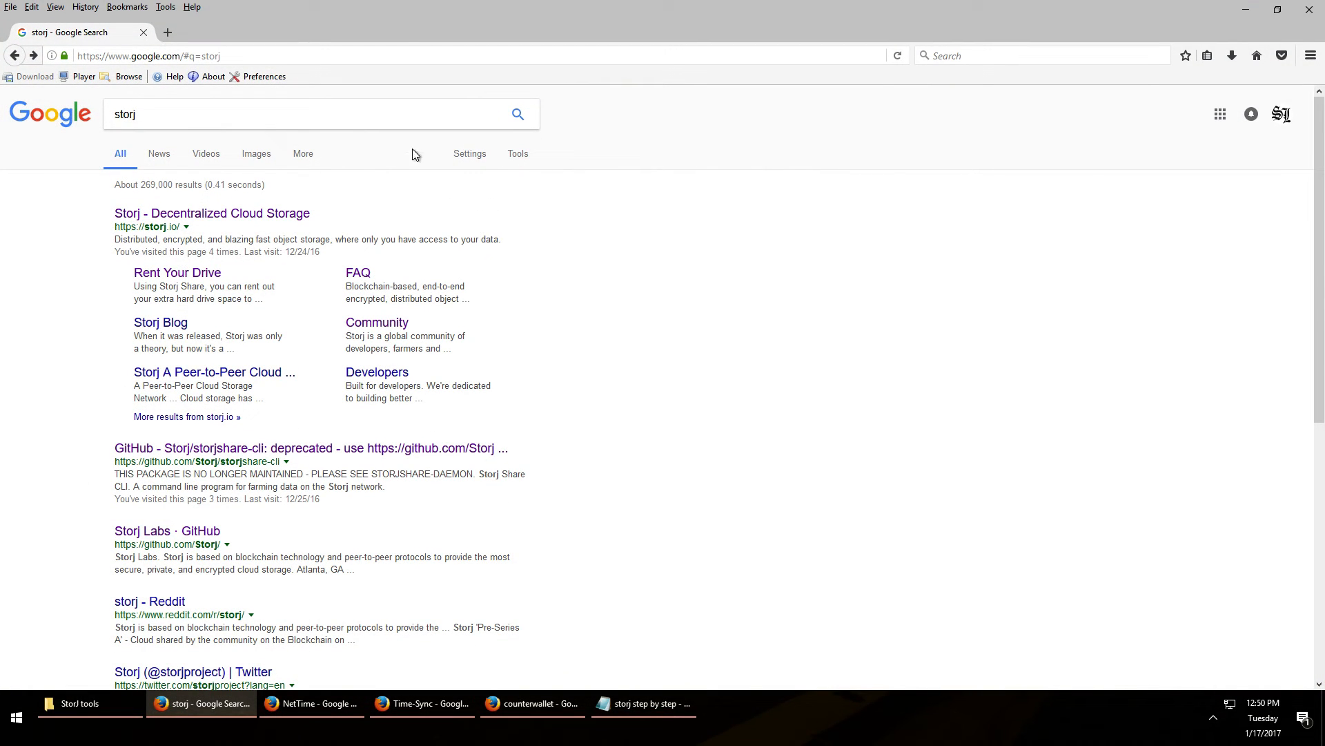
{"action": "left_click", "coordinate": [234, 115]}
{"action": "key", "text": "Return"}
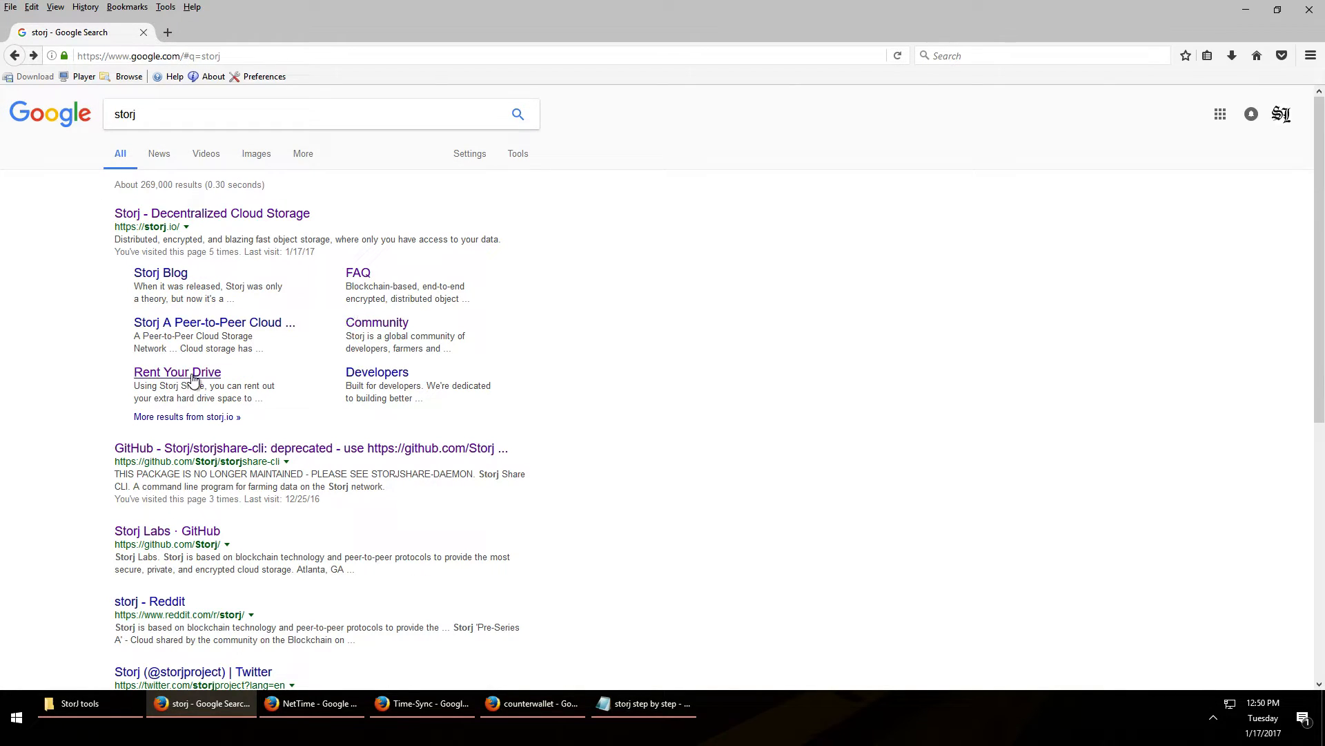
{"action": "left_click", "coordinate": [195, 376]}
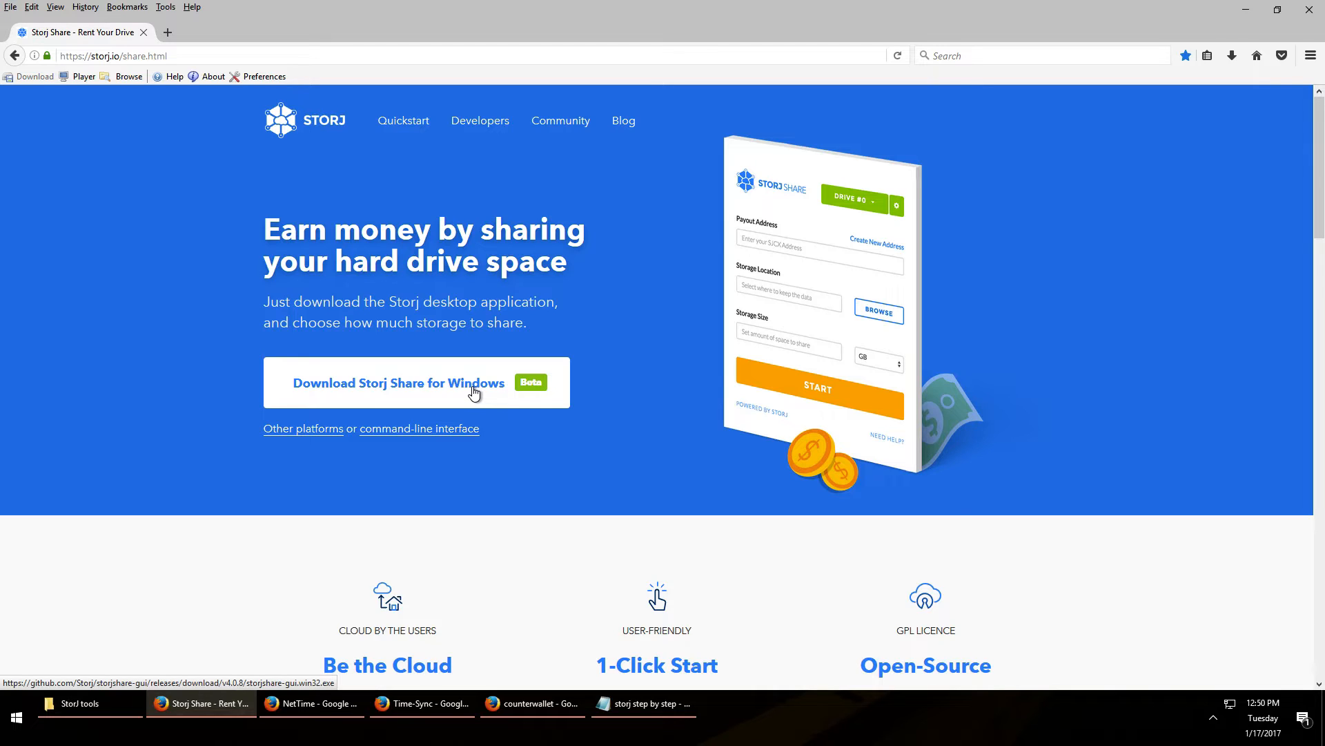
{"action": "left_click", "coordinate": [473, 392]}
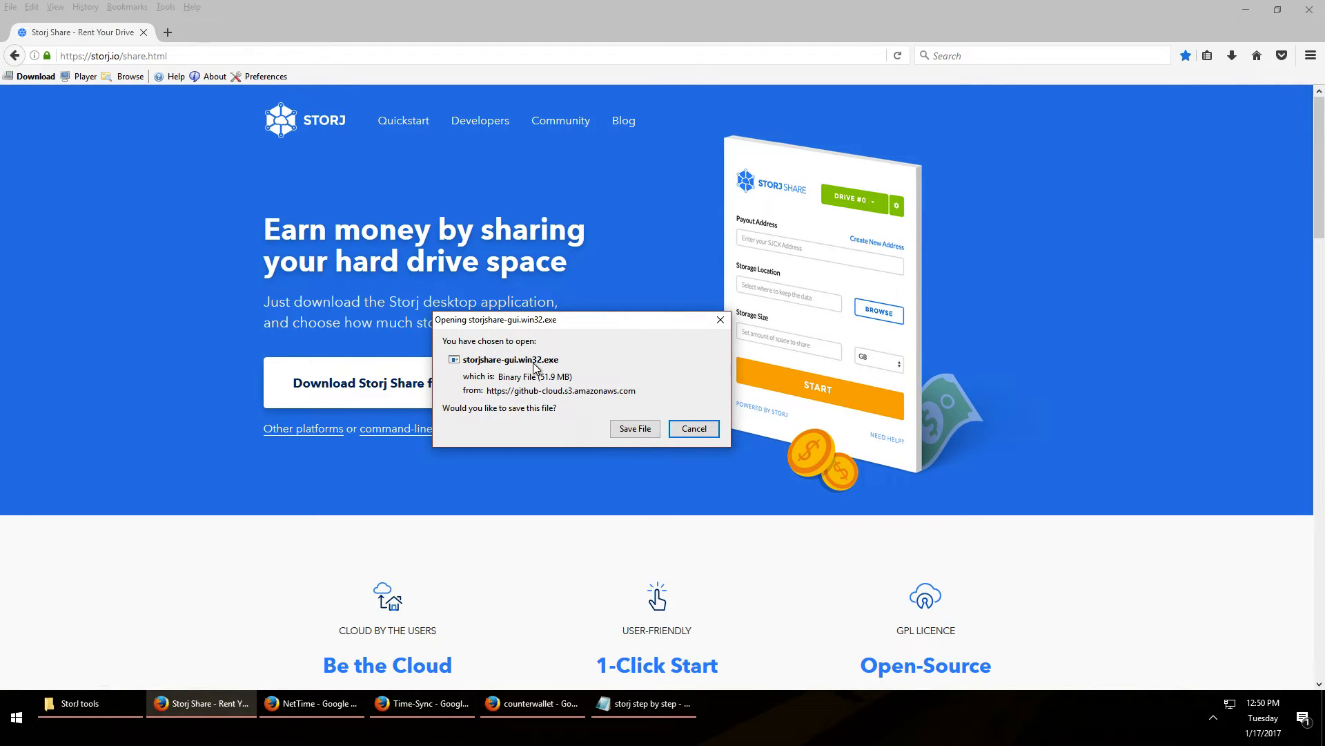
{"action": "left_click", "coordinate": [694, 429]}
{"action": "left_click", "coordinate": [324, 428]}
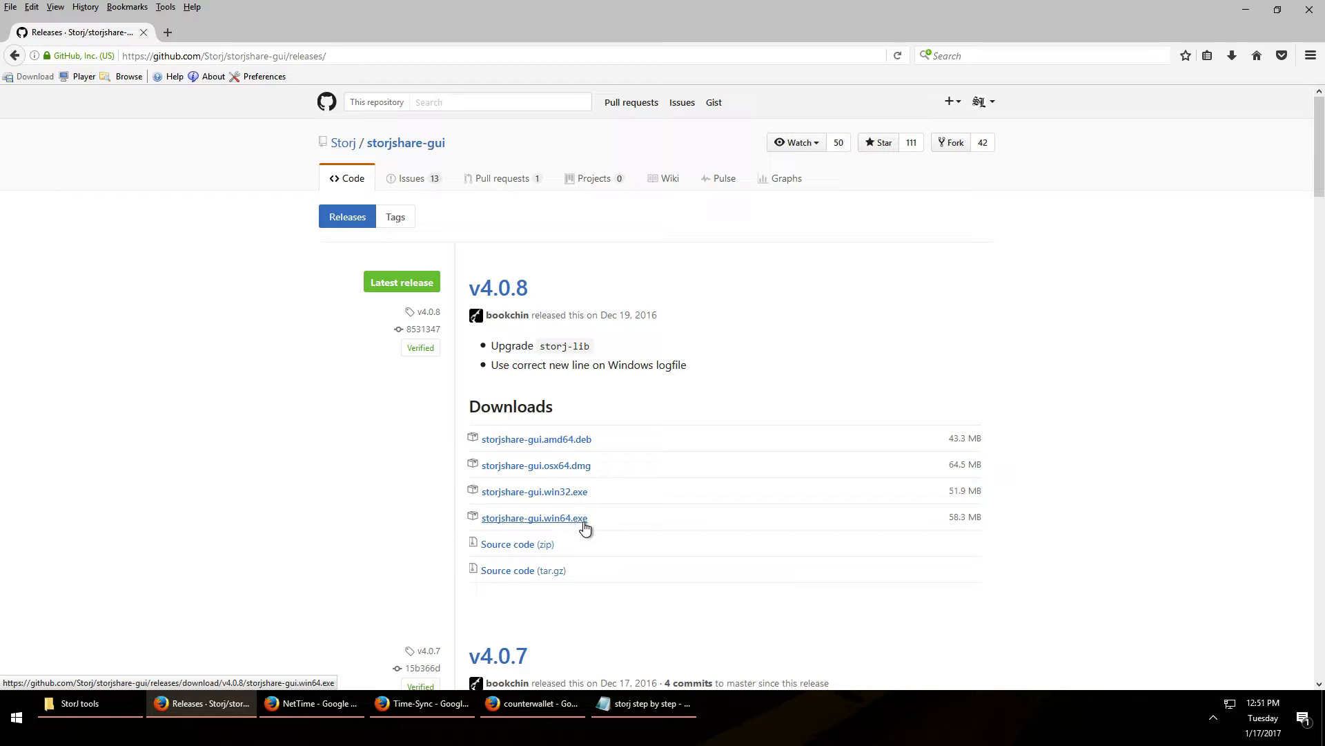
Confirm storjshare-gui.win64 is in the StorJ tools folder and close the GitHub releases window
{"action": "left_click", "coordinate": [106, 709]}
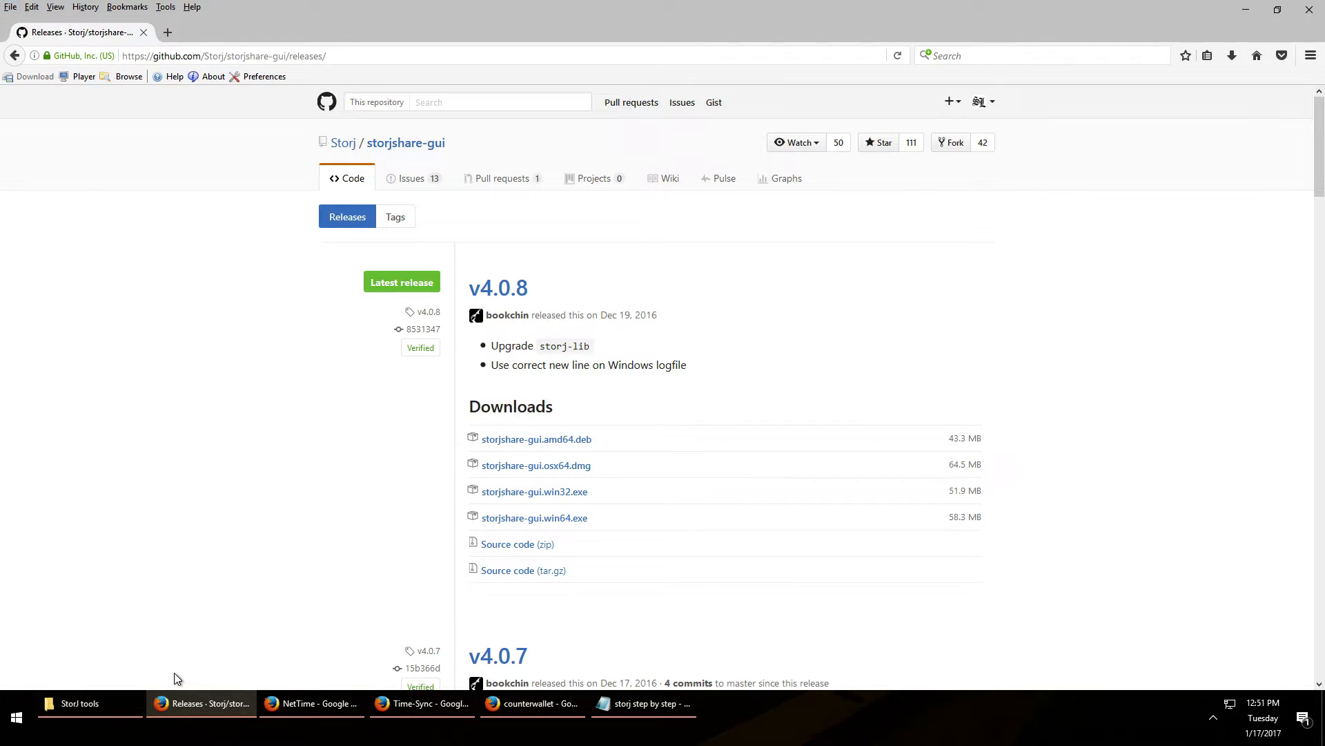
{"action": "left_click", "coordinate": [124, 696]}
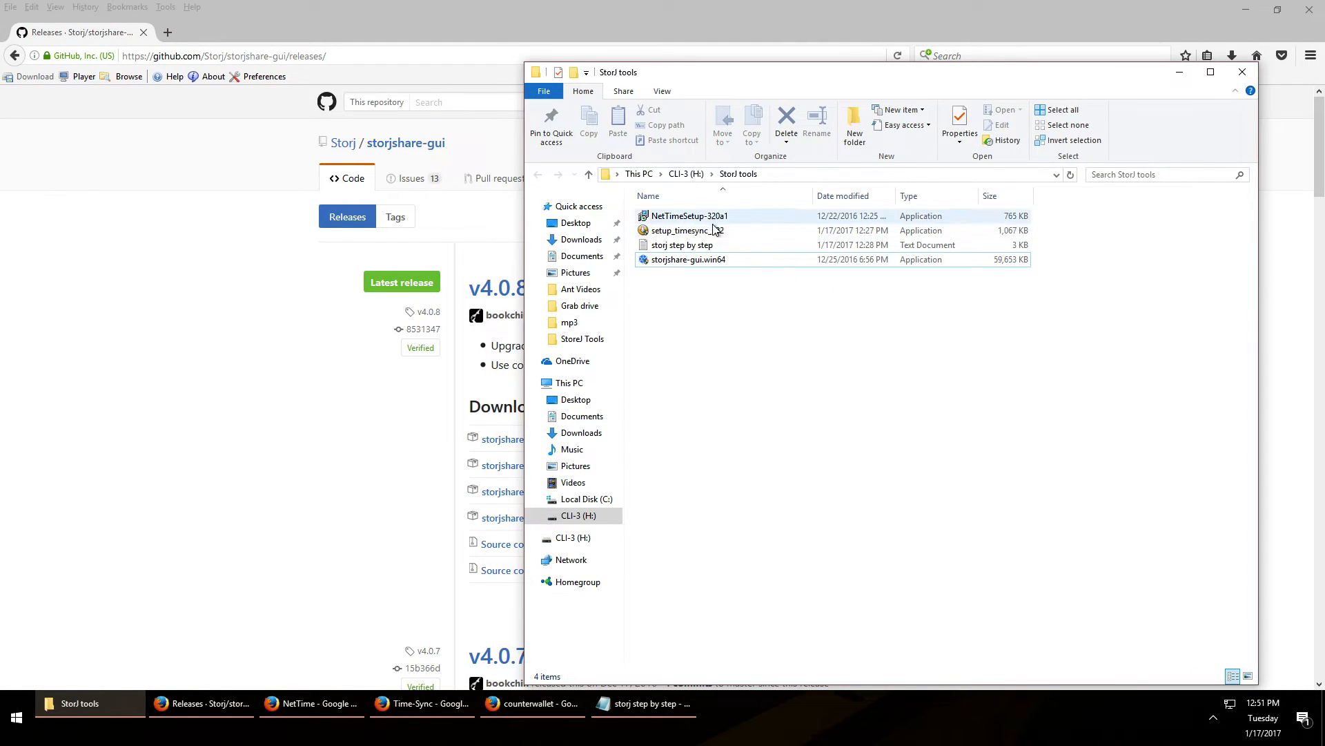
{"action": "left_click", "coordinate": [697, 261]}
{"action": "key", "text": "alt"}
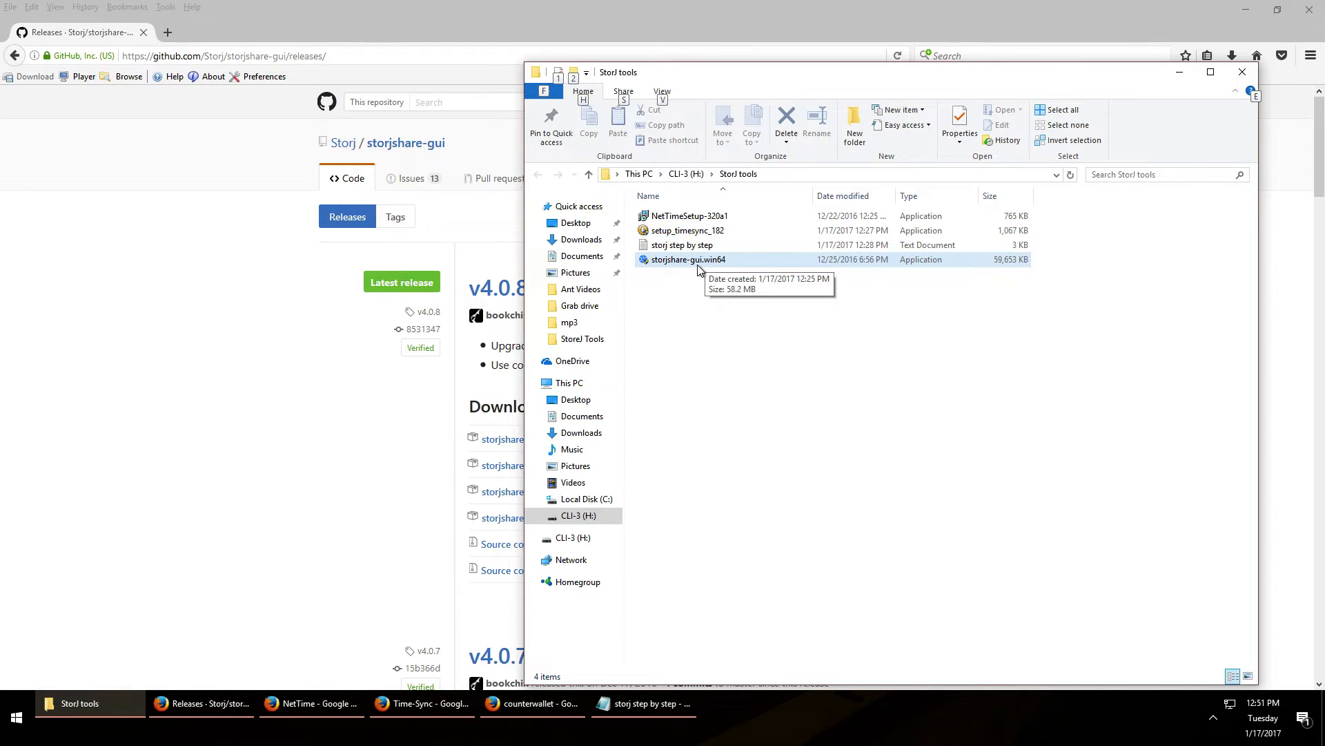
{"action": "left_click", "coordinate": [1309, 10]}
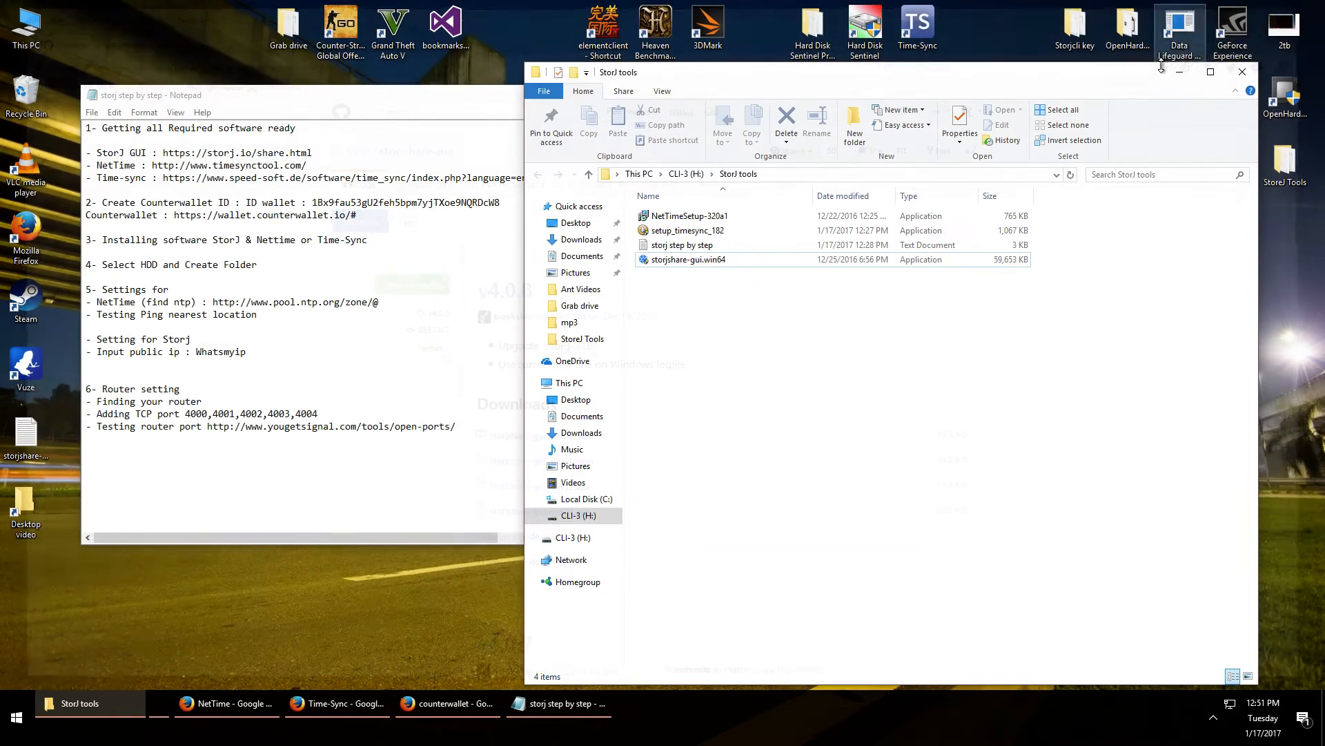
{"action": "key", "text": "alt"}
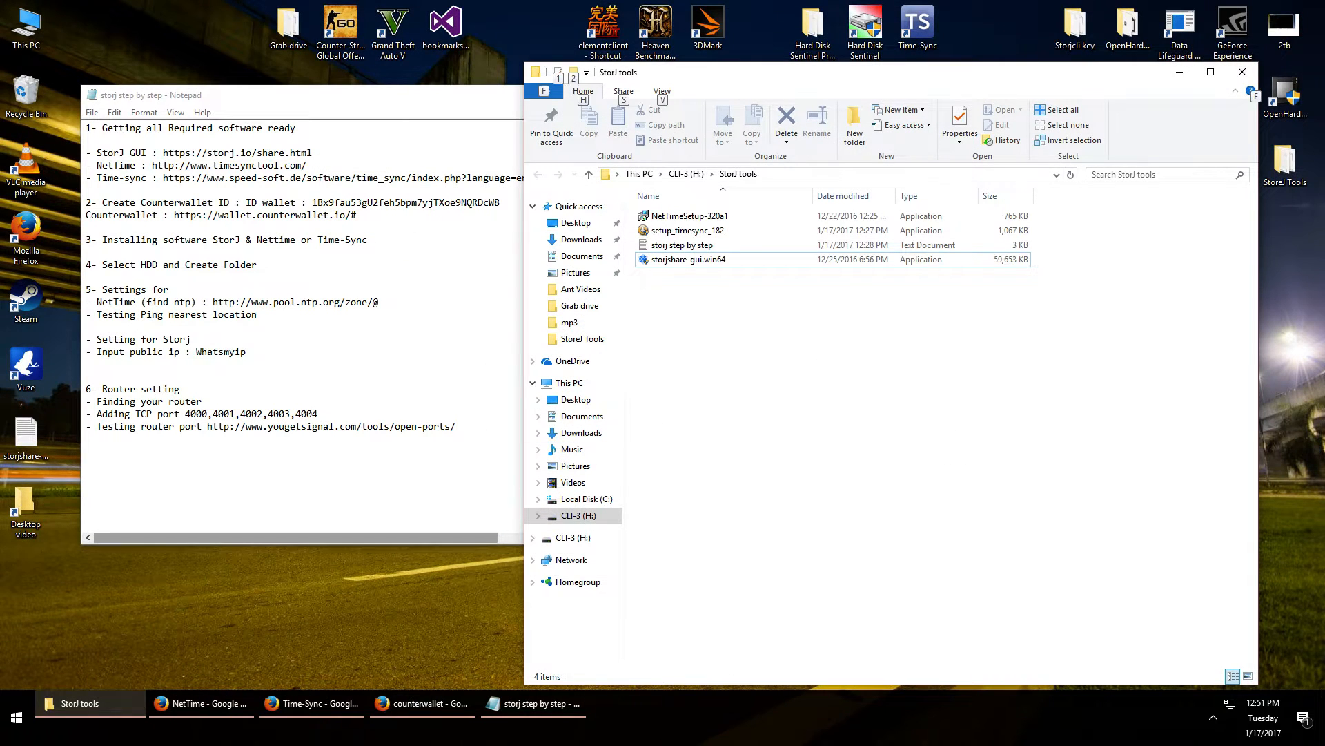
{"action": "left_click", "coordinate": [223, 706]}
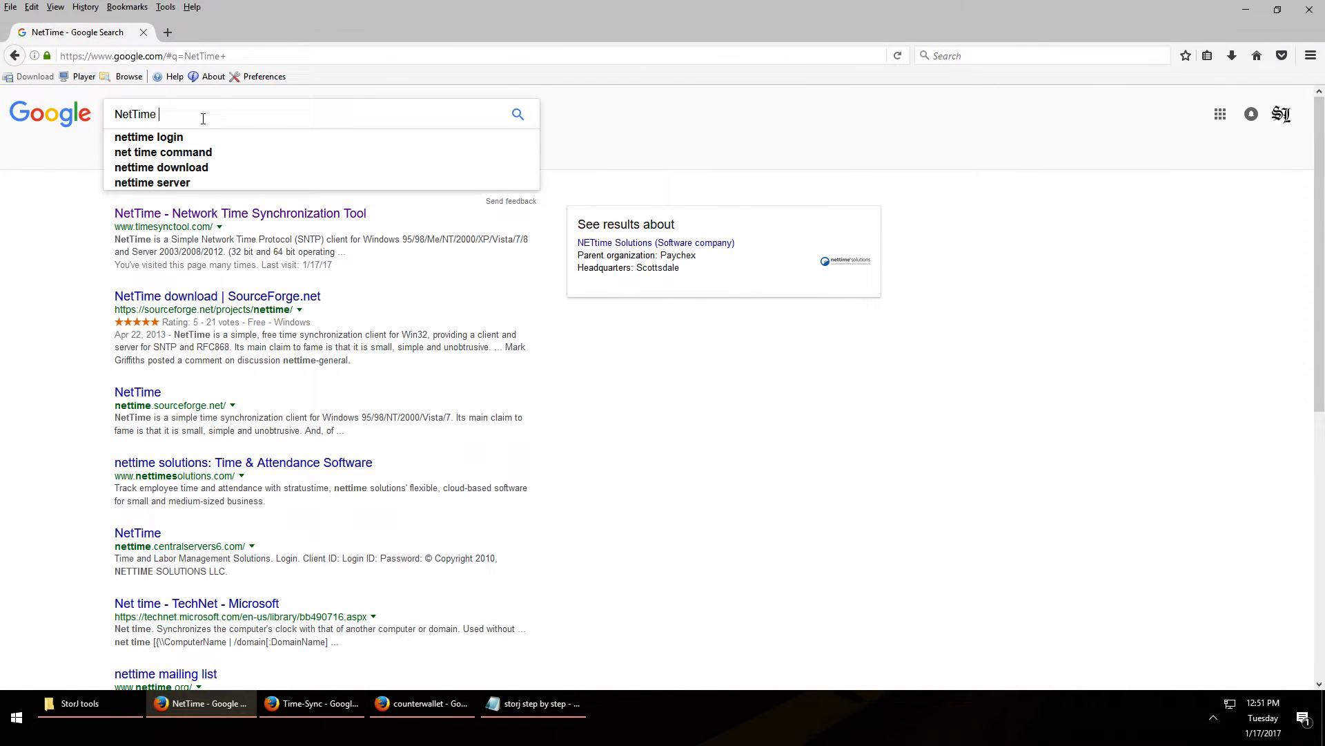
Open the timesynctool.com NetTime site and cancel the NetTimeSetup-320a1.exe download
{"action": "key", "text": "alt+f"}
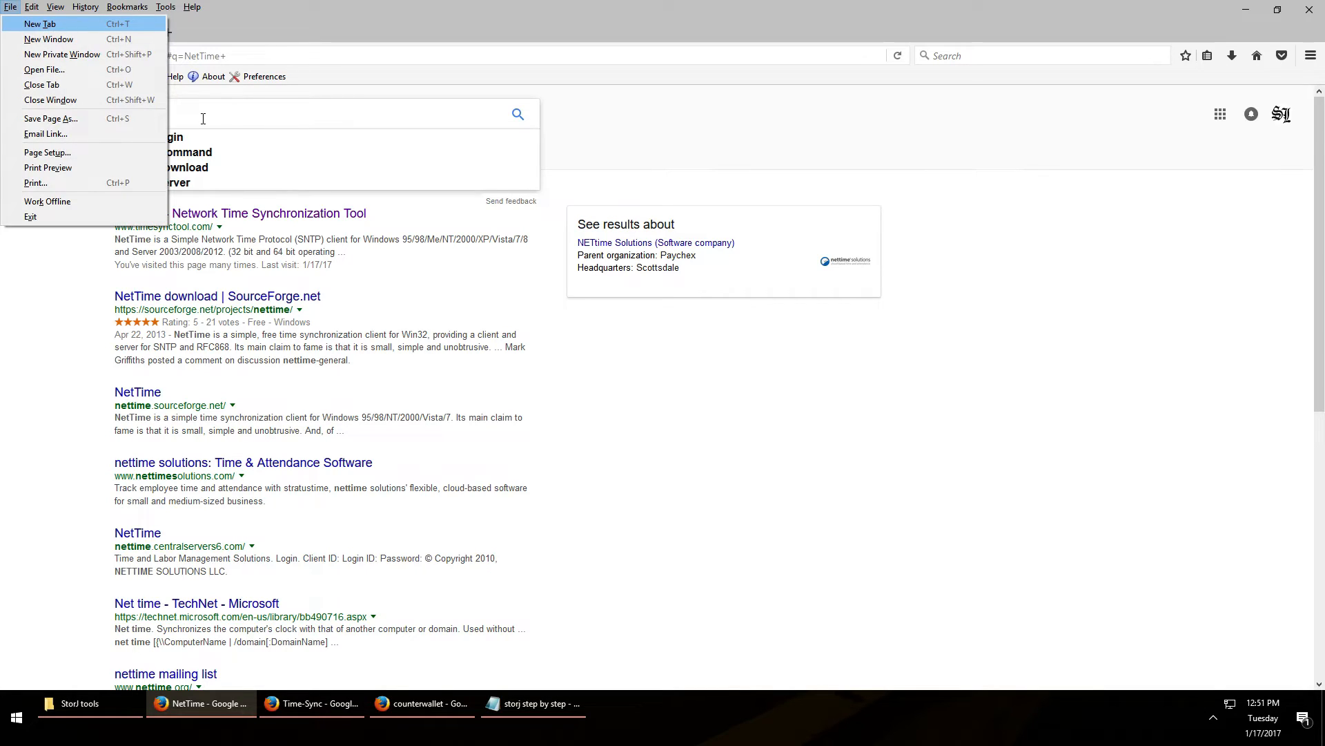
{"action": "key", "text": "Escape"}
{"action": "key", "text": "Escape"}
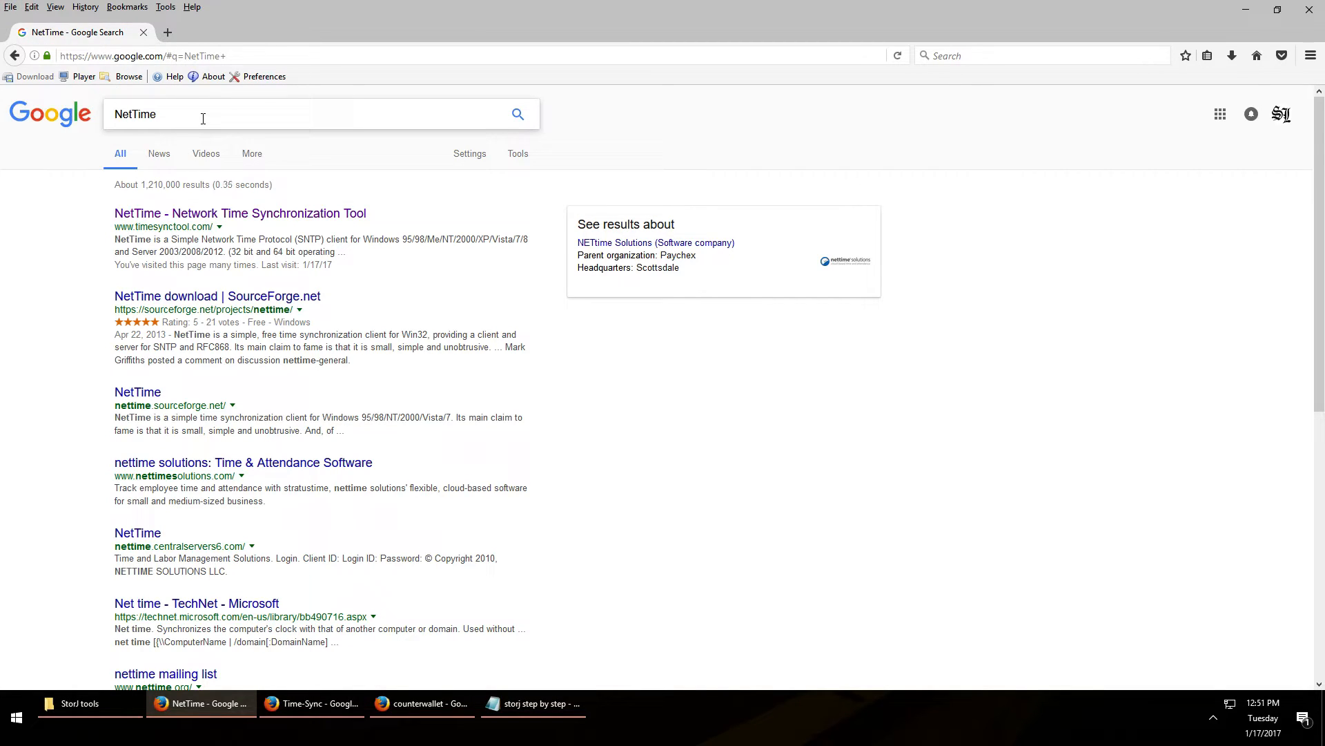
{"action": "left_click", "coordinate": [180, 109]}
{"action": "left_click", "coordinate": [181, 109]}
{"action": "left_click", "coordinate": [253, 220]}
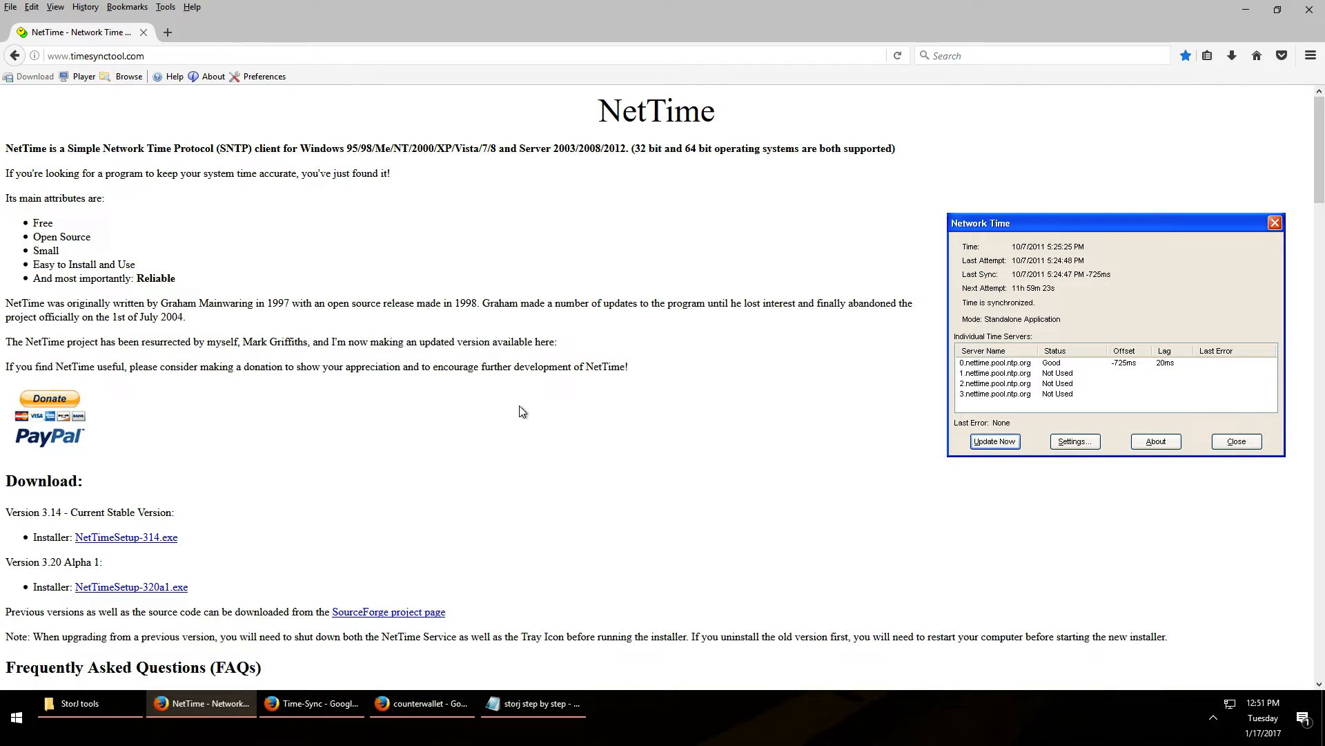
{"action": "left_click", "coordinate": [164, 593]}
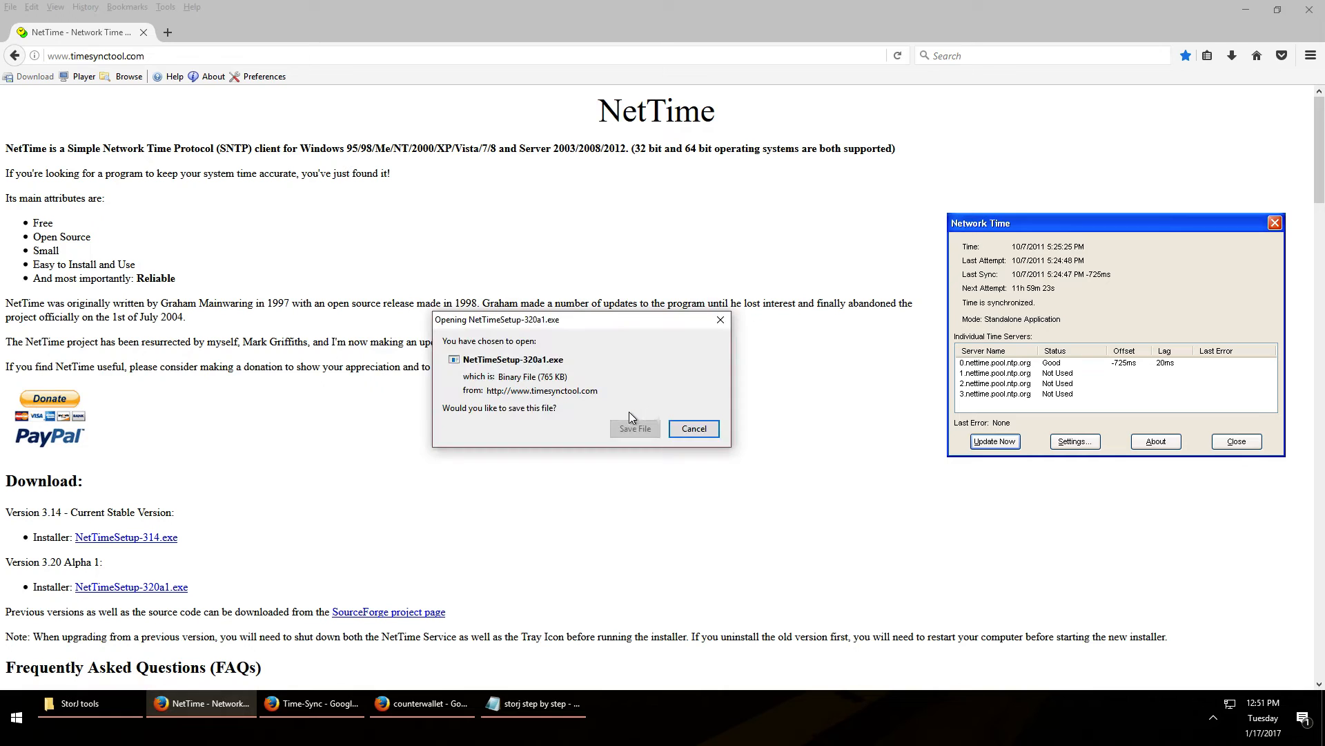
{"action": "left_click", "coordinate": [693, 428]}
Check the installer in the StorJ tools folder and close the NetTime browser window
{"action": "left_click", "coordinate": [96, 713]}
{"action": "key", "text": "alt"}
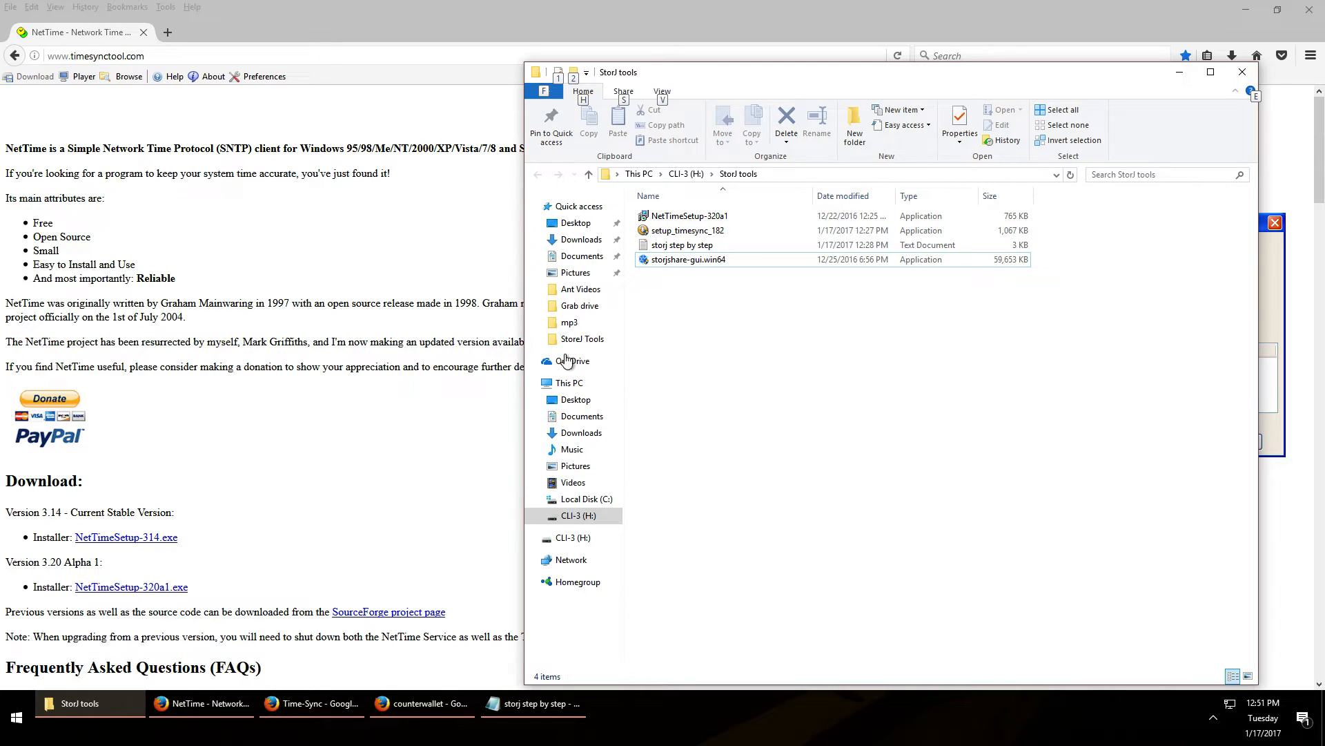
{"action": "left_click", "coordinate": [406, 478]}
{"action": "key", "text": "alt+F4"}
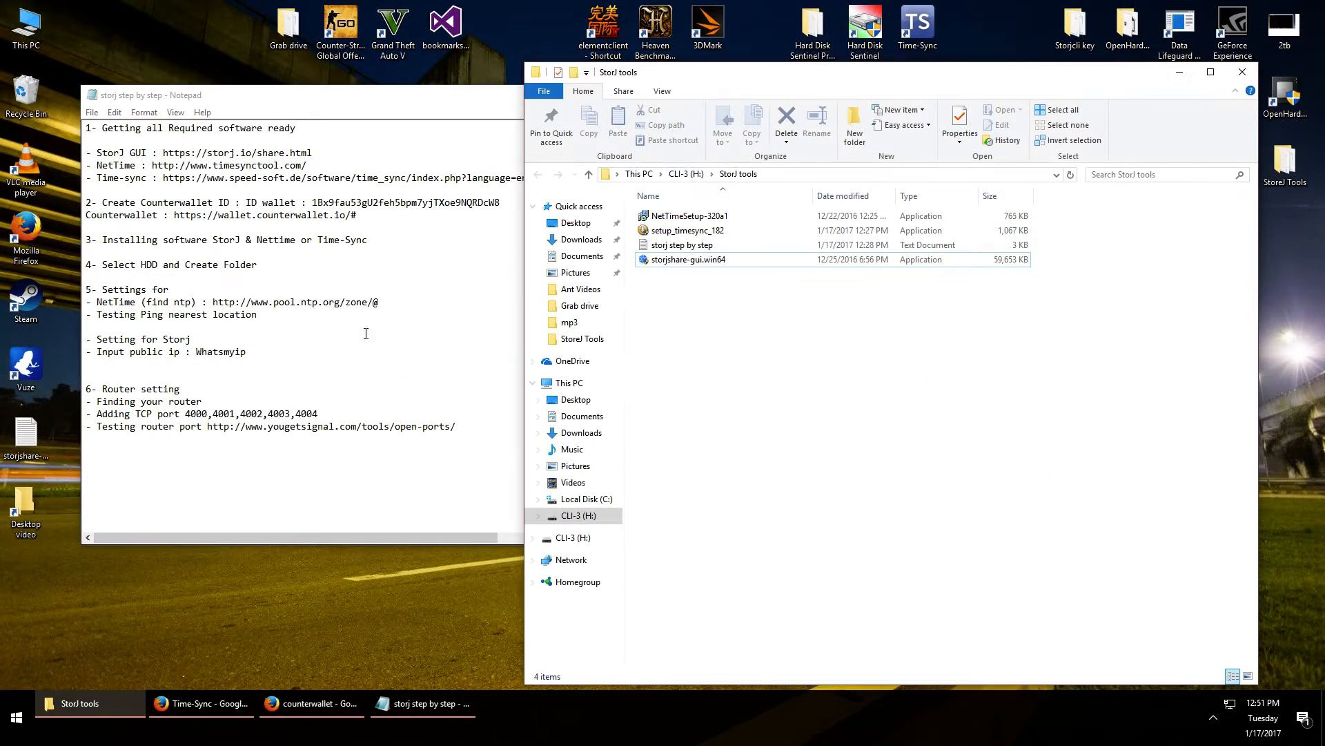
Go to page 2 of the Time-Sync search results and open the Speed-Soft site
{"action": "left_click", "coordinate": [230, 702]}
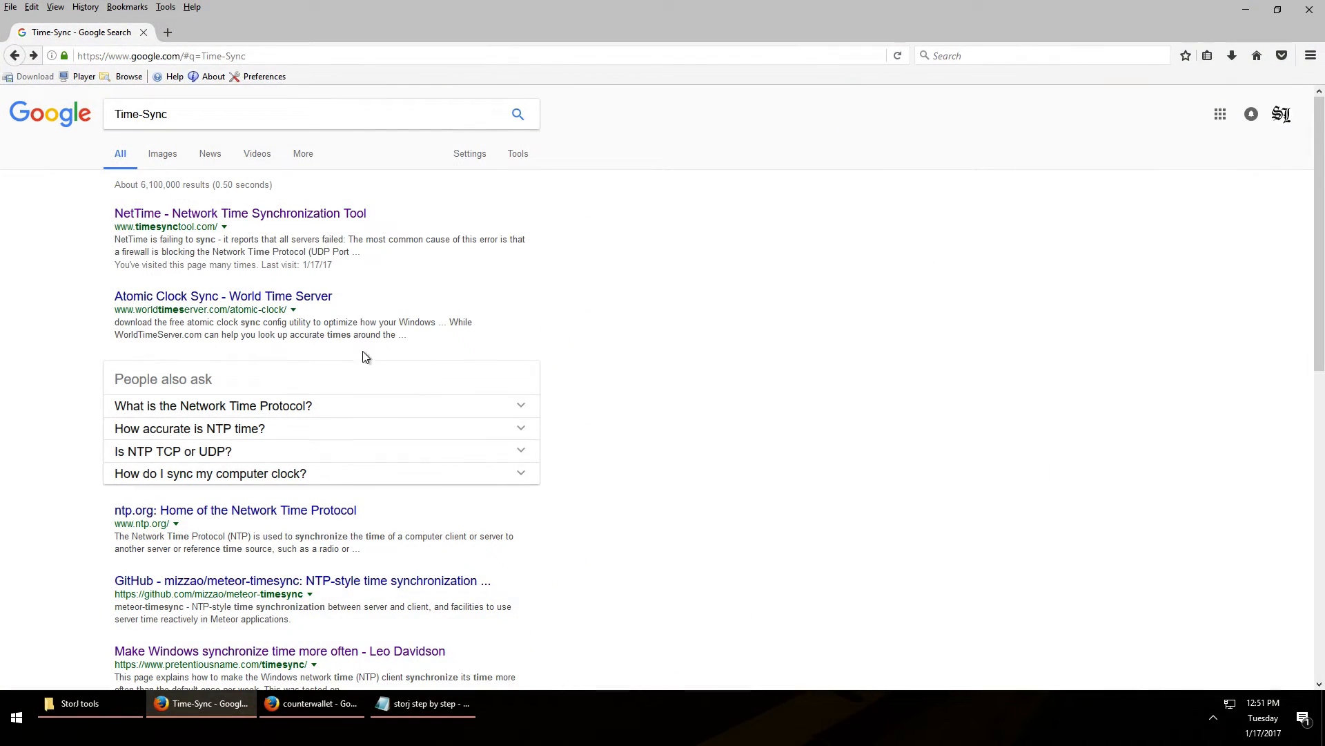
{"action": "left_click", "coordinate": [199, 114]}
{"action": "left_click", "coordinate": [199, 115]}
{"action": "scroll", "coordinate": [288, 398], "scroll_direction": "down", "scroll_amount": 5}
{"action": "scroll", "coordinate": [289, 398], "scroll_direction": "down", "scroll_amount": 5}
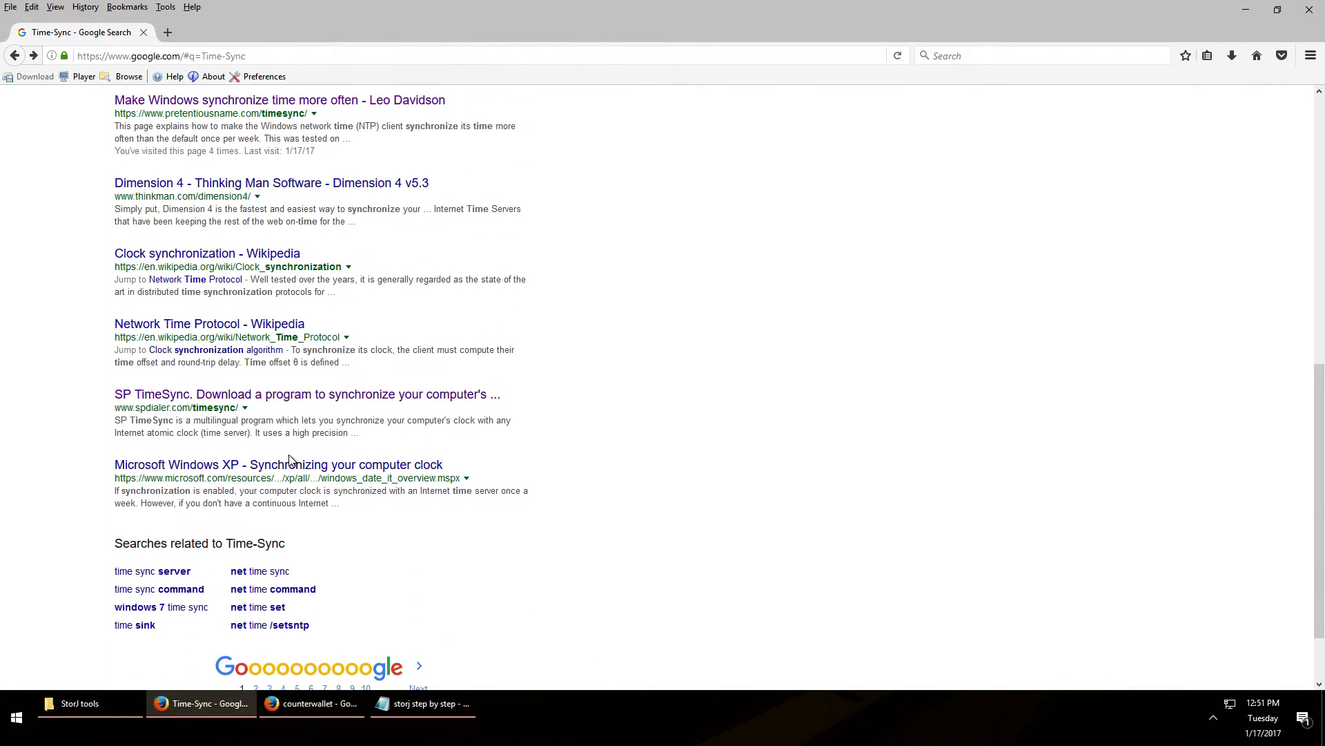
{"action": "left_click", "coordinate": [255, 607]}
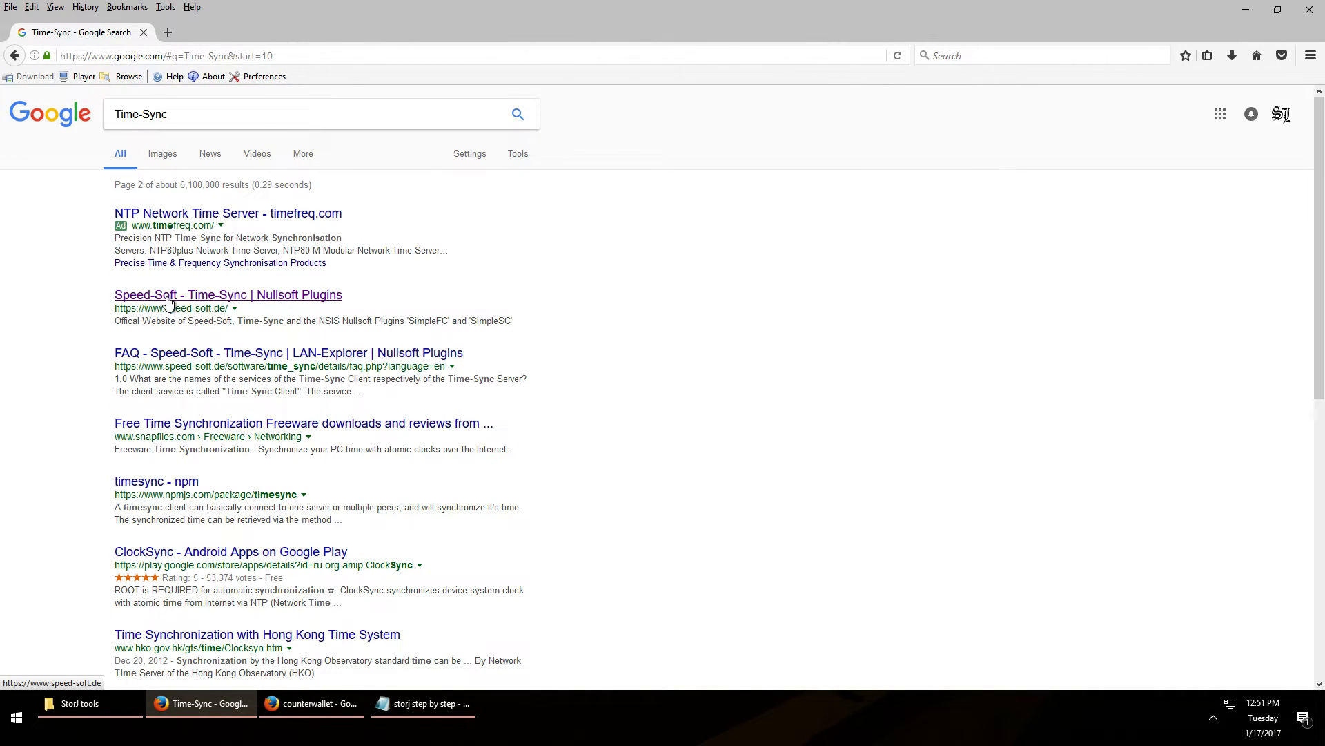
{"action": "left_click", "coordinate": [167, 301]}
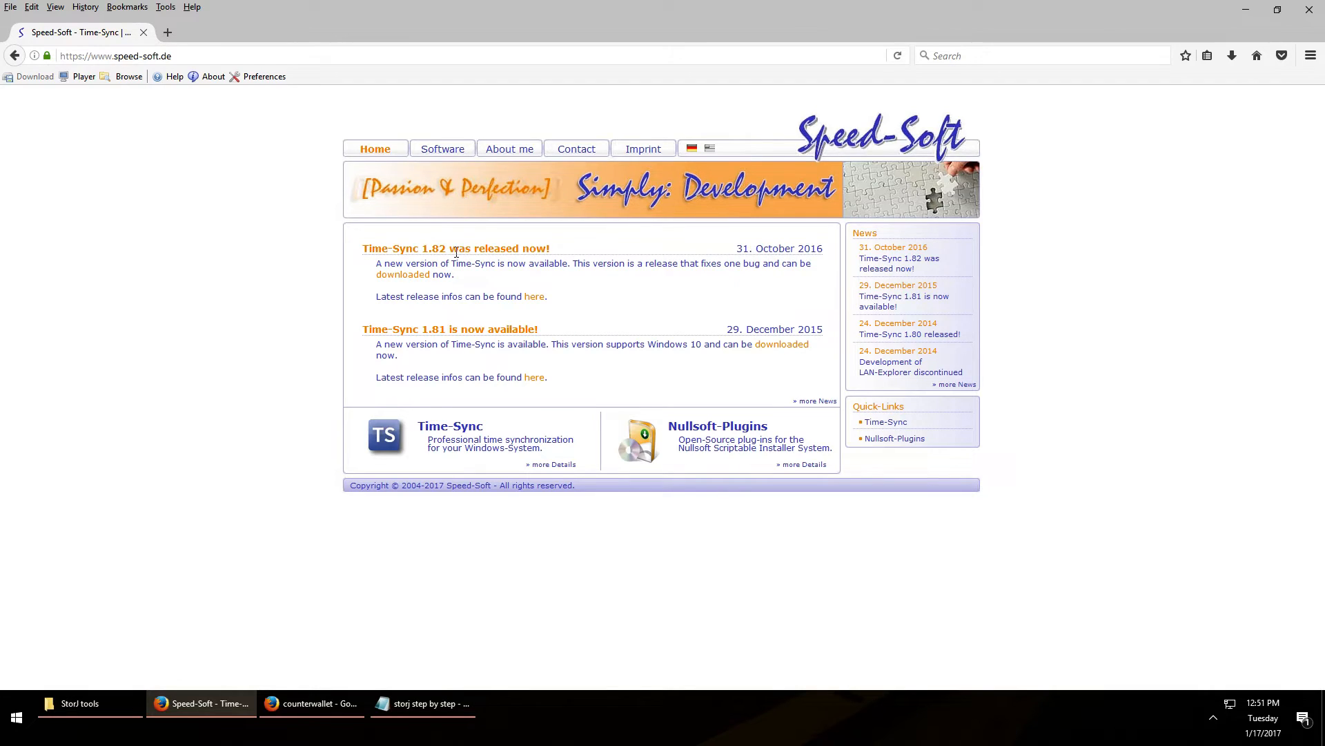
Reach the Time-Sync 1.82 download page, cancel setup_timesync_182.exe, and return to the notes
{"action": "left_click", "coordinate": [402, 276]}
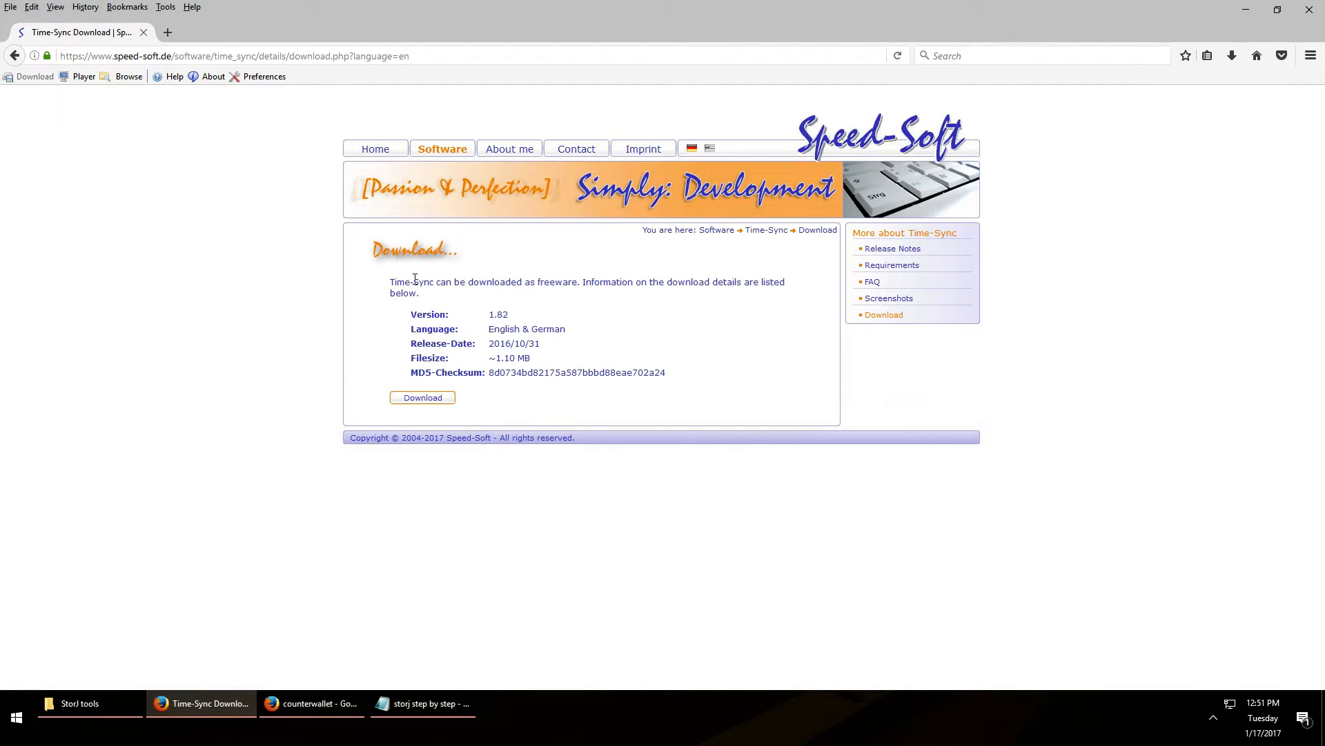
{"action": "left_click", "coordinate": [432, 395]}
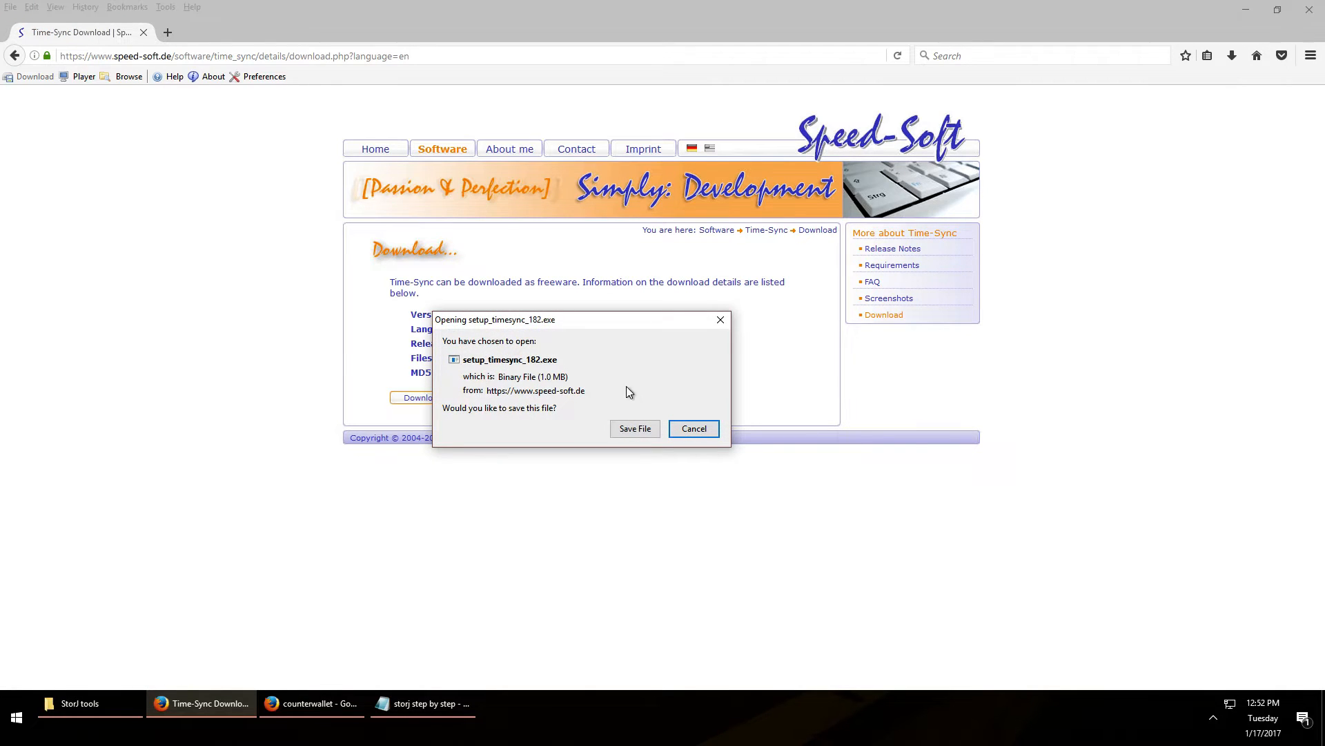
{"action": "left_click", "coordinate": [693, 429]}
{"action": "left_click", "coordinate": [80, 703]}
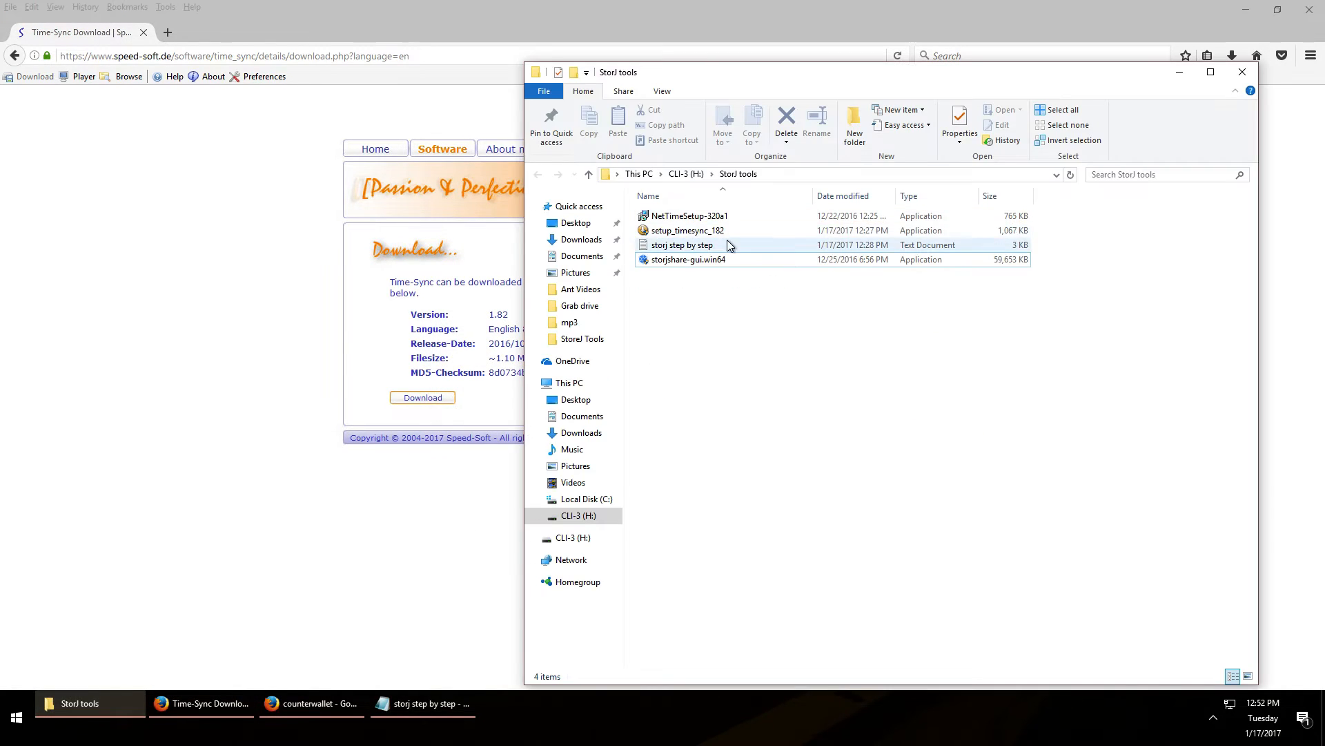
{"action": "key", "text": "alt"}
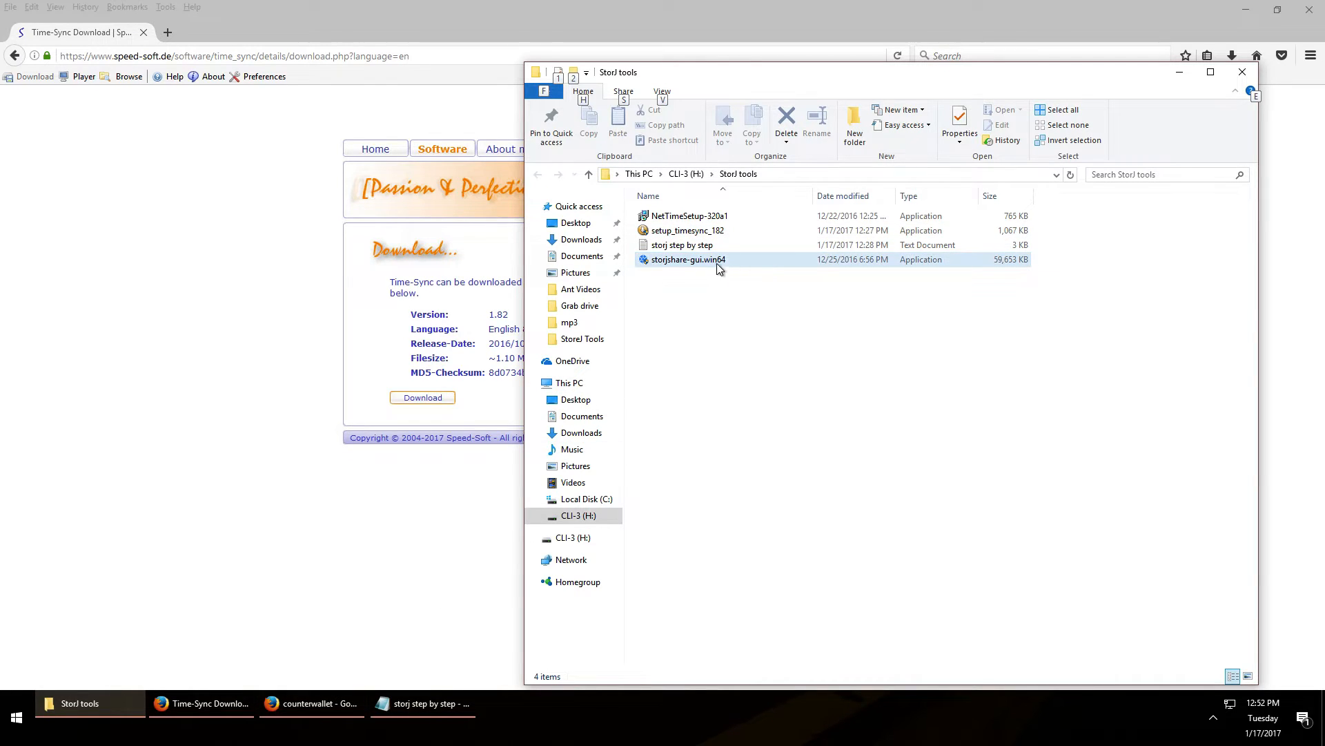
{"action": "left_click", "coordinate": [425, 703]}
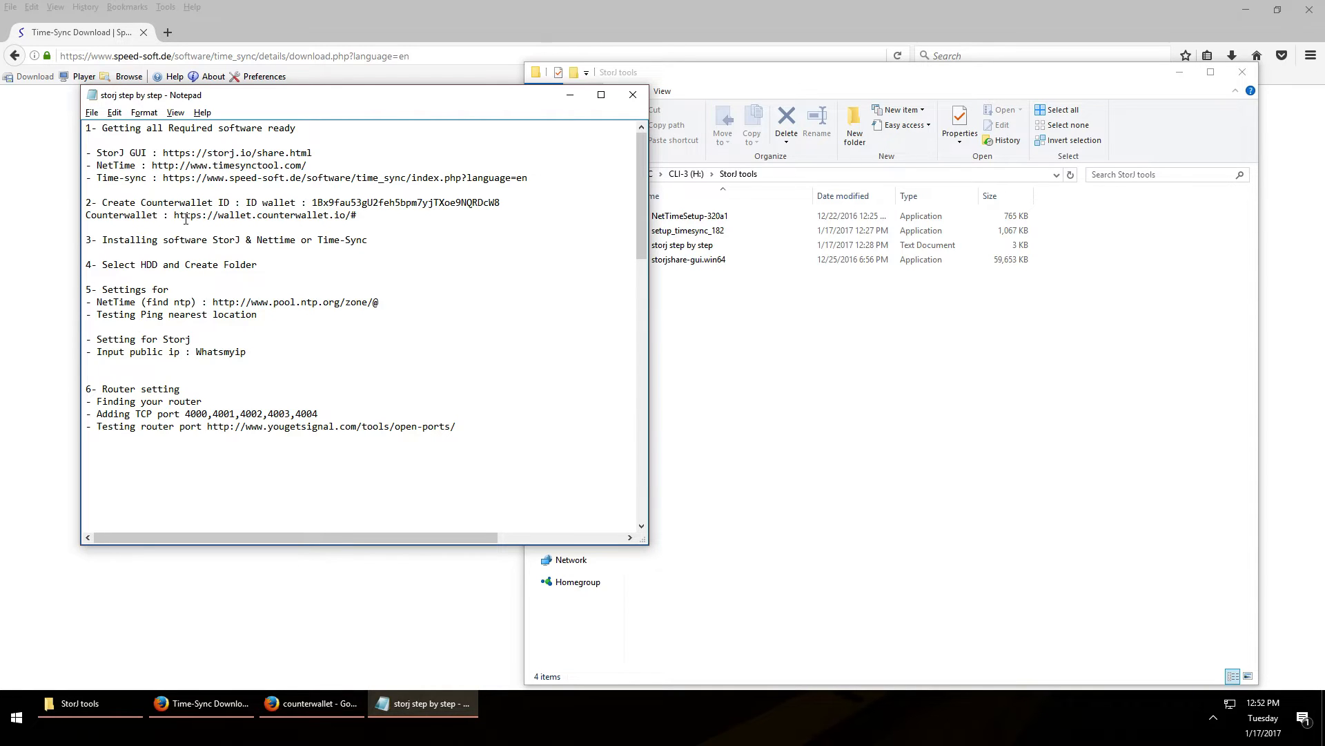
Open 'Counterwallet: Choose server' and pick the Official Counterparty server at wallet.counterwallet.io
{"action": "left_click", "coordinate": [207, 704]}
{"action": "left_click", "coordinate": [308, 704]}
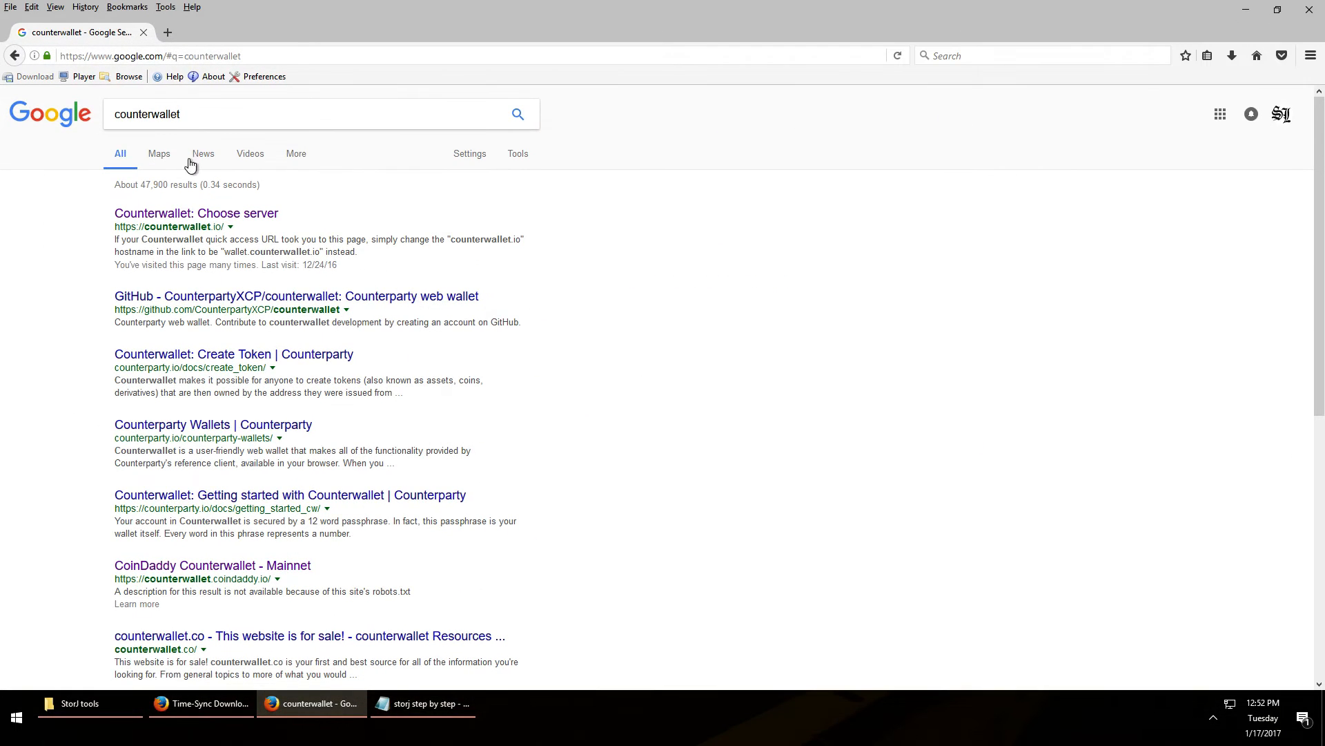
{"action": "left_click", "coordinate": [196, 112]}
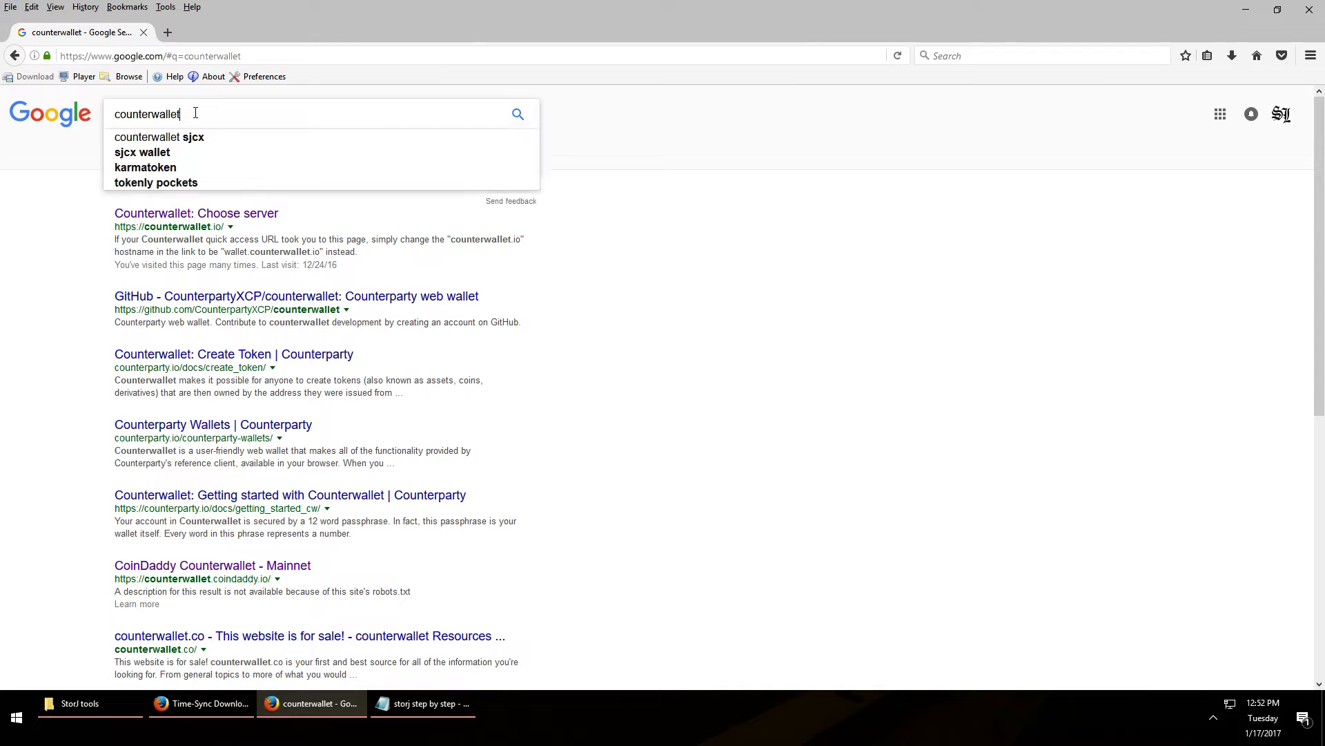
{"action": "key", "text": "Escape"}
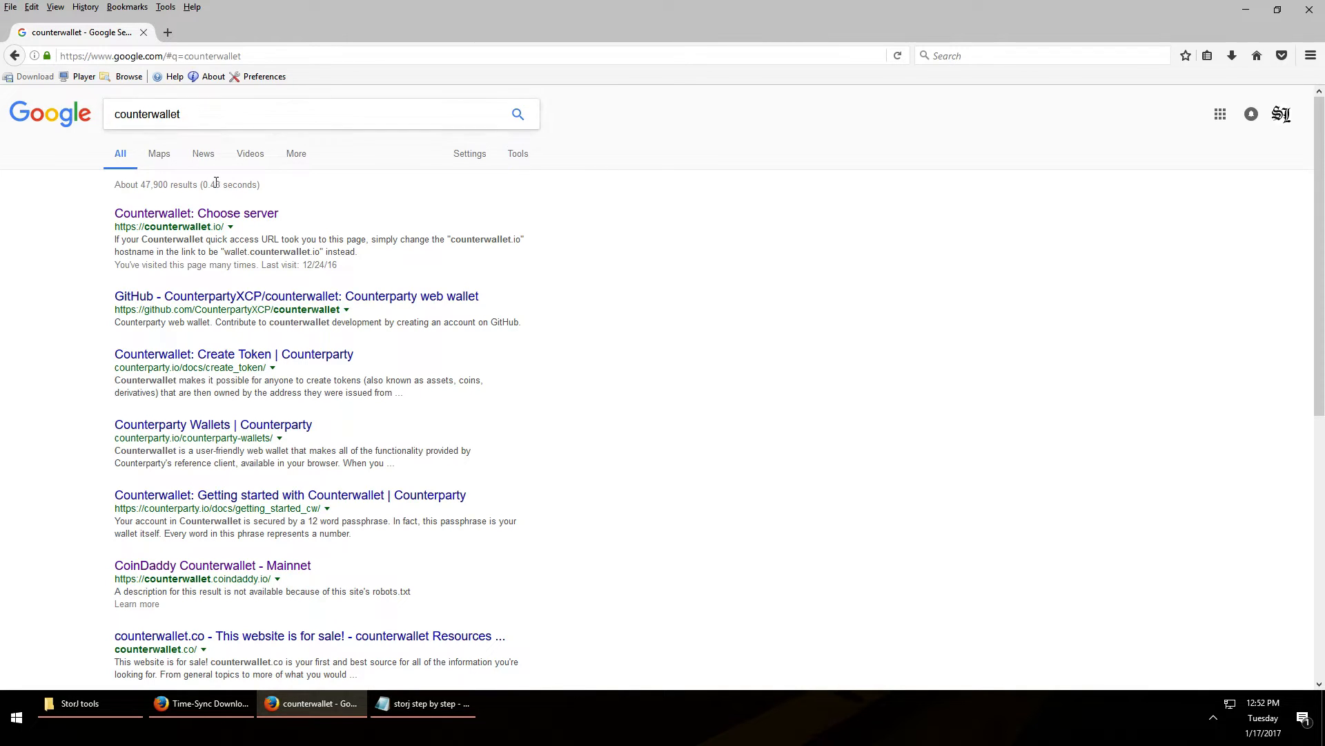
{"action": "left_click", "coordinate": [238, 215]}
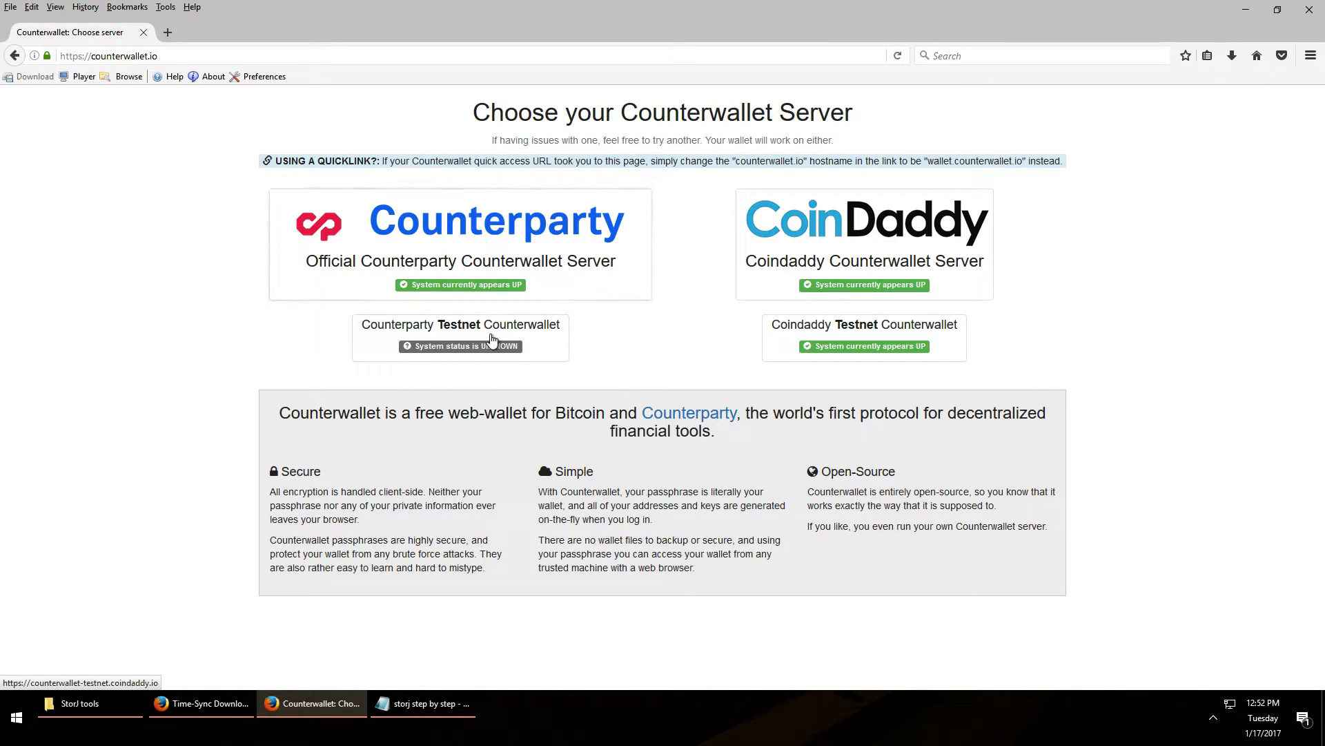
{"action": "left_click", "coordinate": [490, 238]}
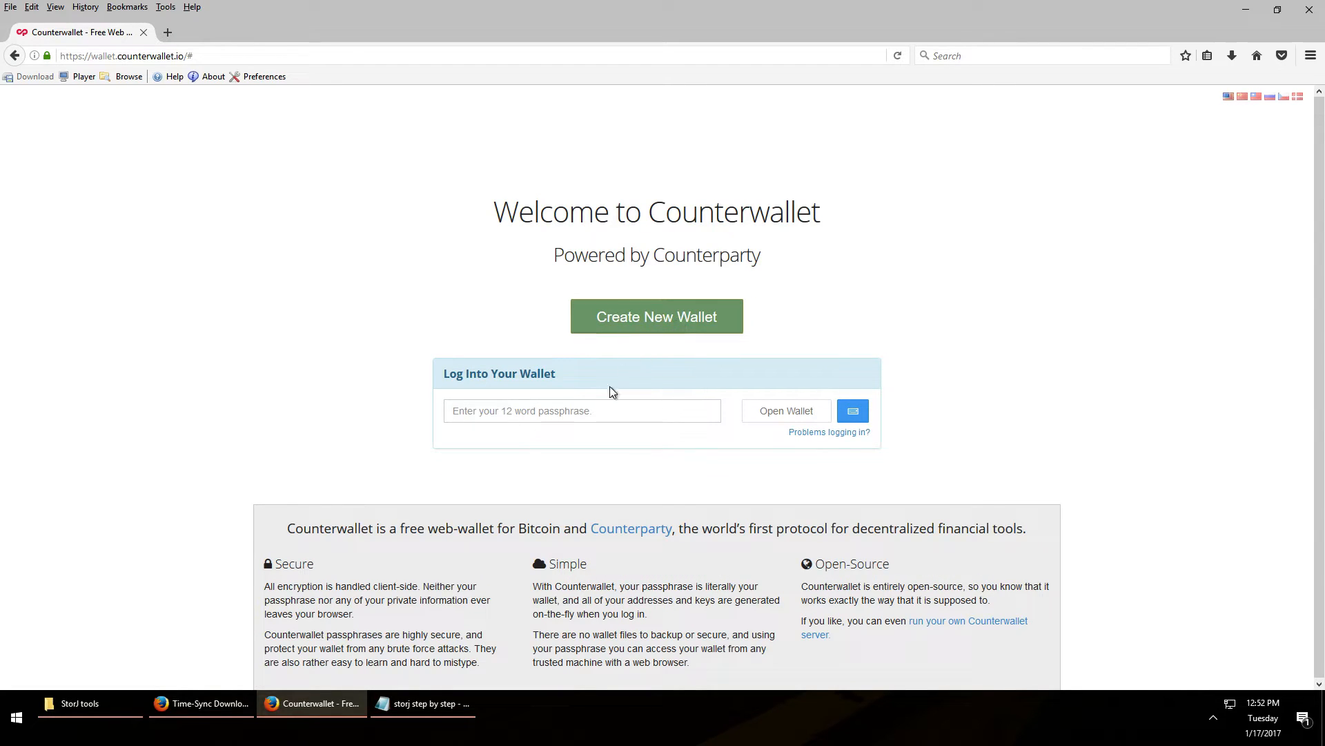
Start a new Counterwallet wallet, confirming and selecting the generated passphrase
{"action": "left_click", "coordinate": [550, 412]}
{"action": "type", "text": "•••••••••"}
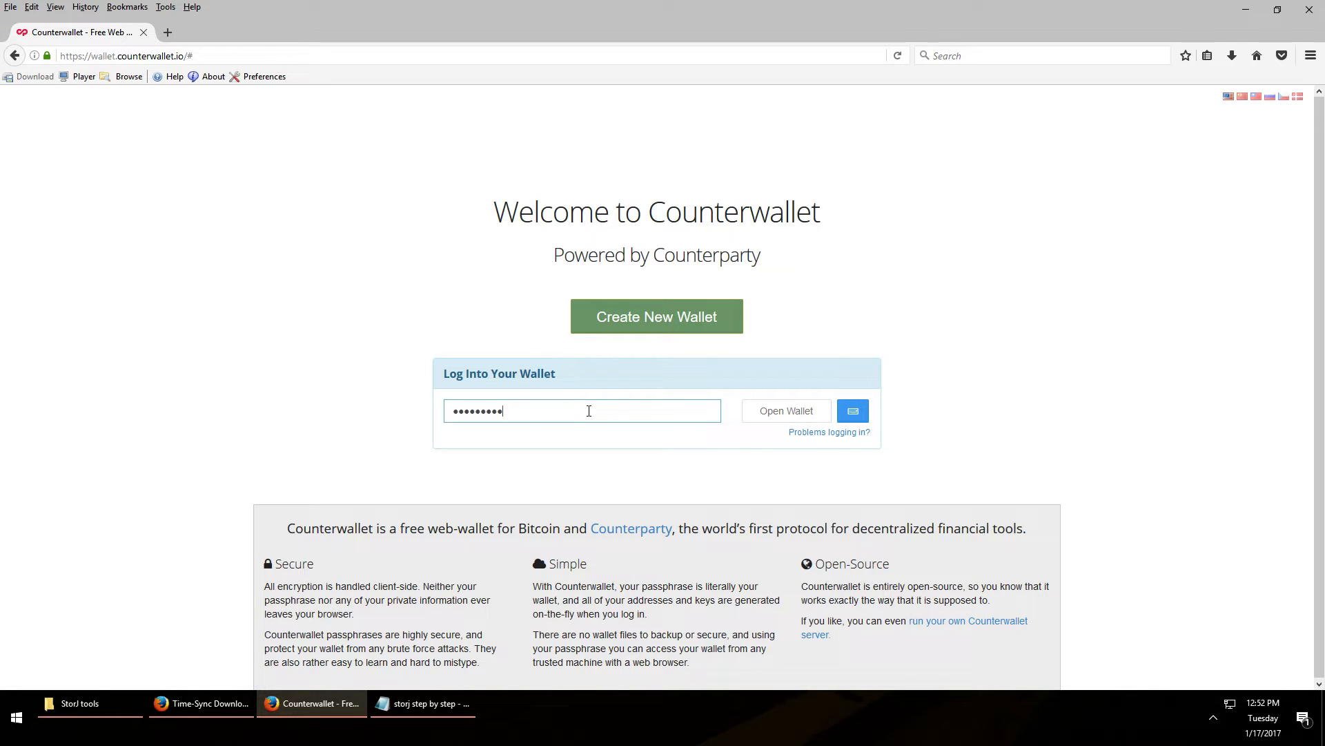
{"action": "key", "text": "ctrl+a"}
{"action": "key", "text": "BackSpace"}
{"action": "left_click", "coordinate": [674, 320]}
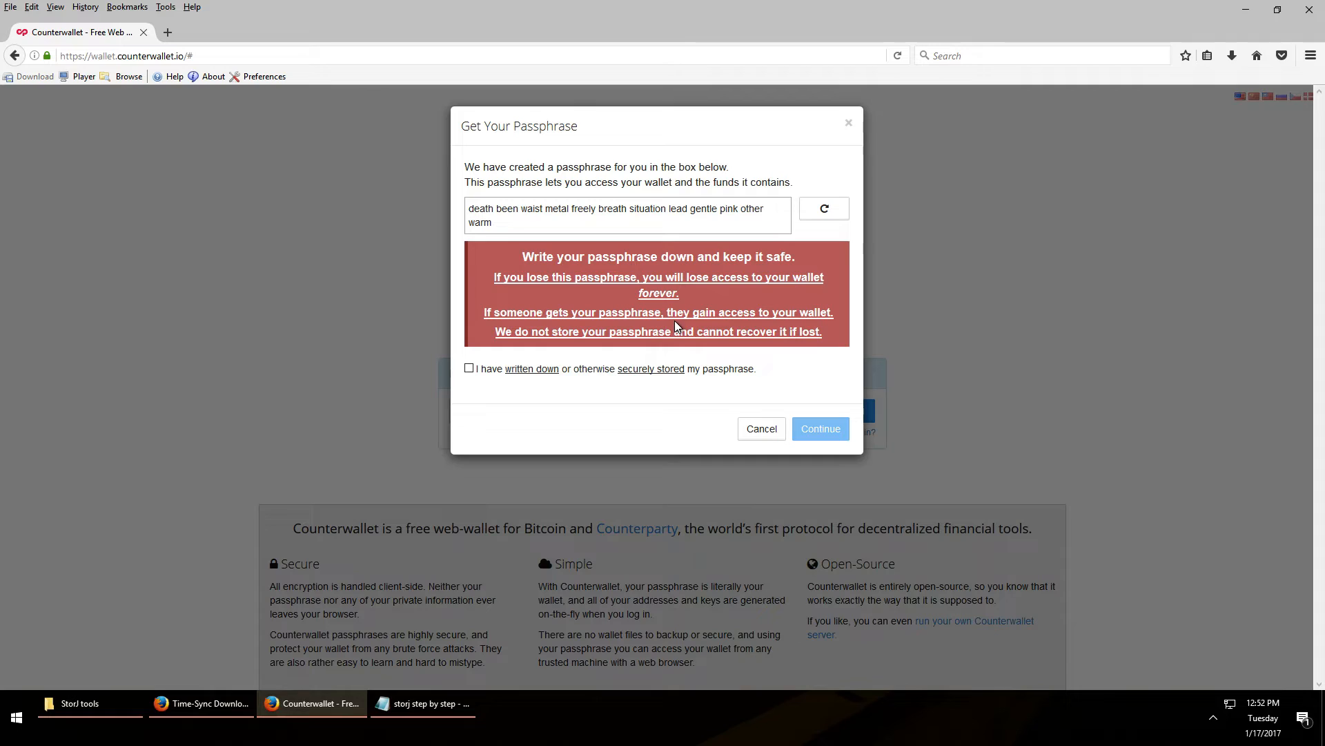
{"action": "left_click", "coordinate": [469, 369]}
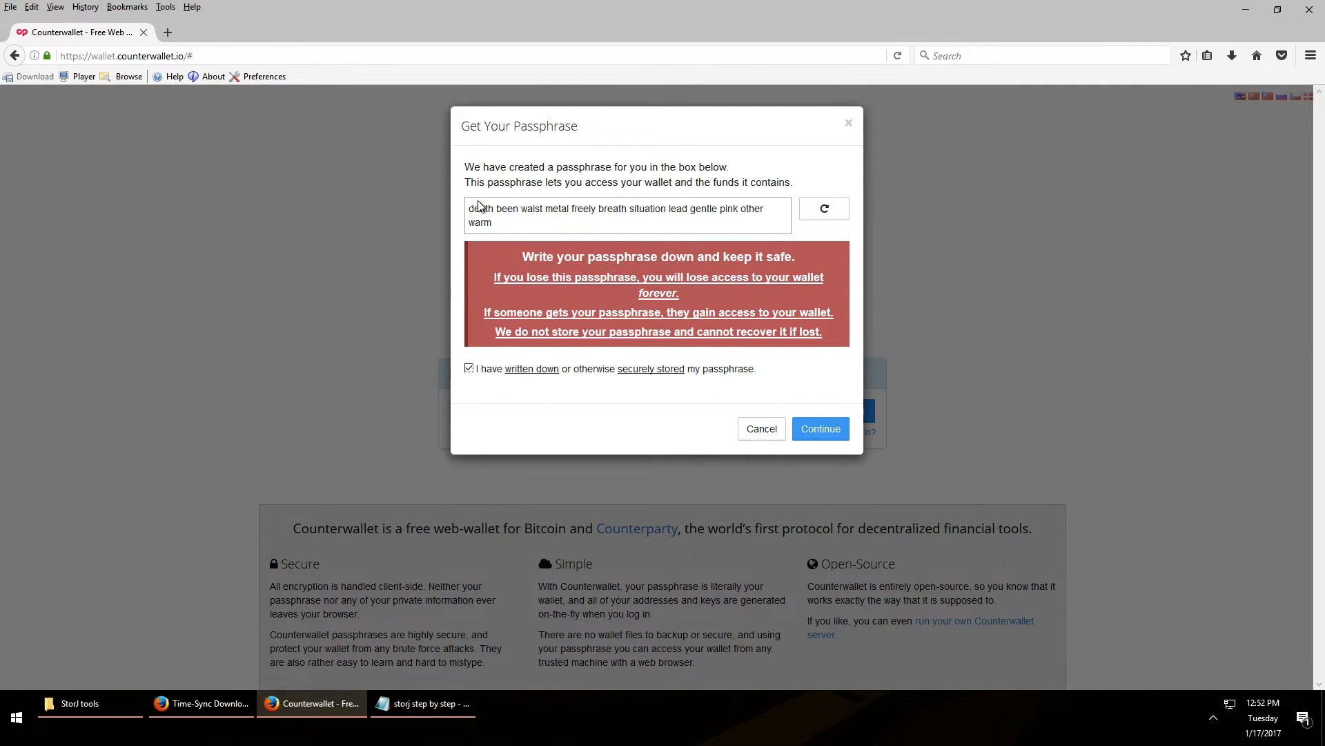
{"action": "left_click_drag", "start_coordinate": [470, 208], "coordinate": [494, 222]}
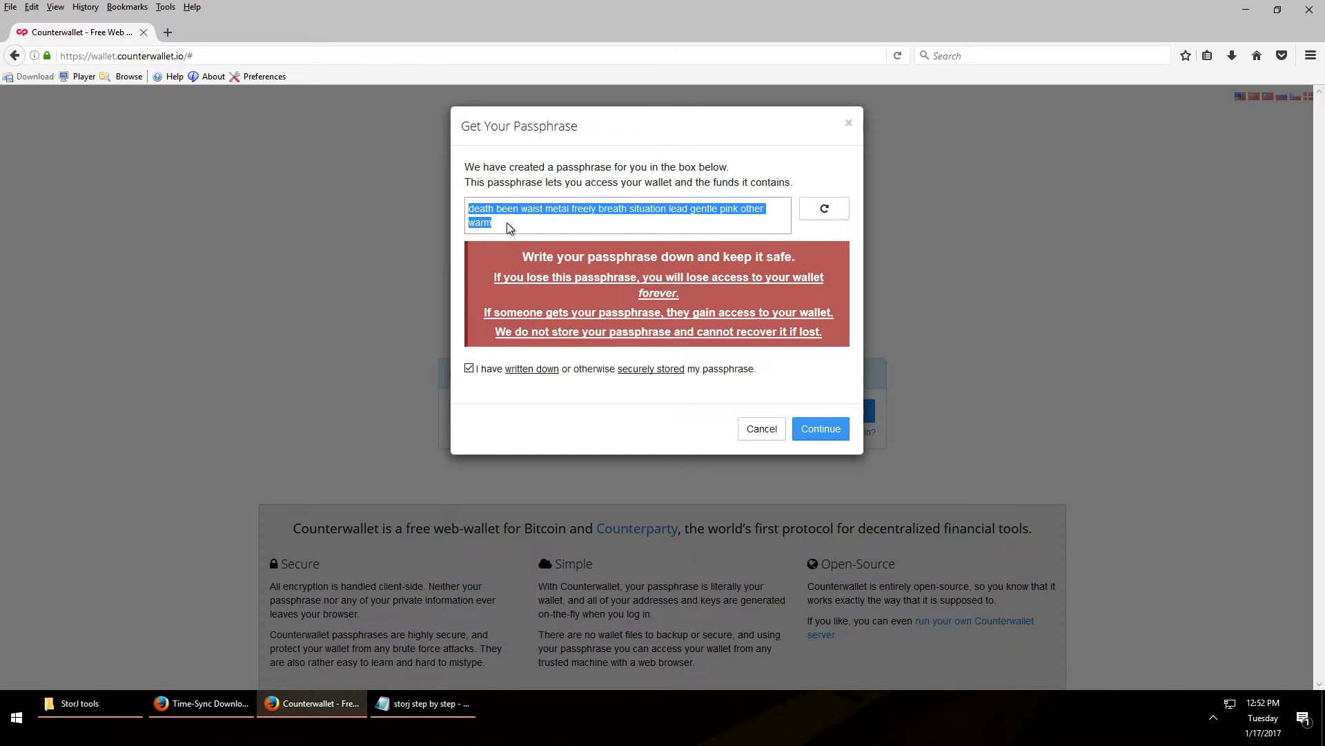
{"action": "left_click", "coordinate": [830, 428]}
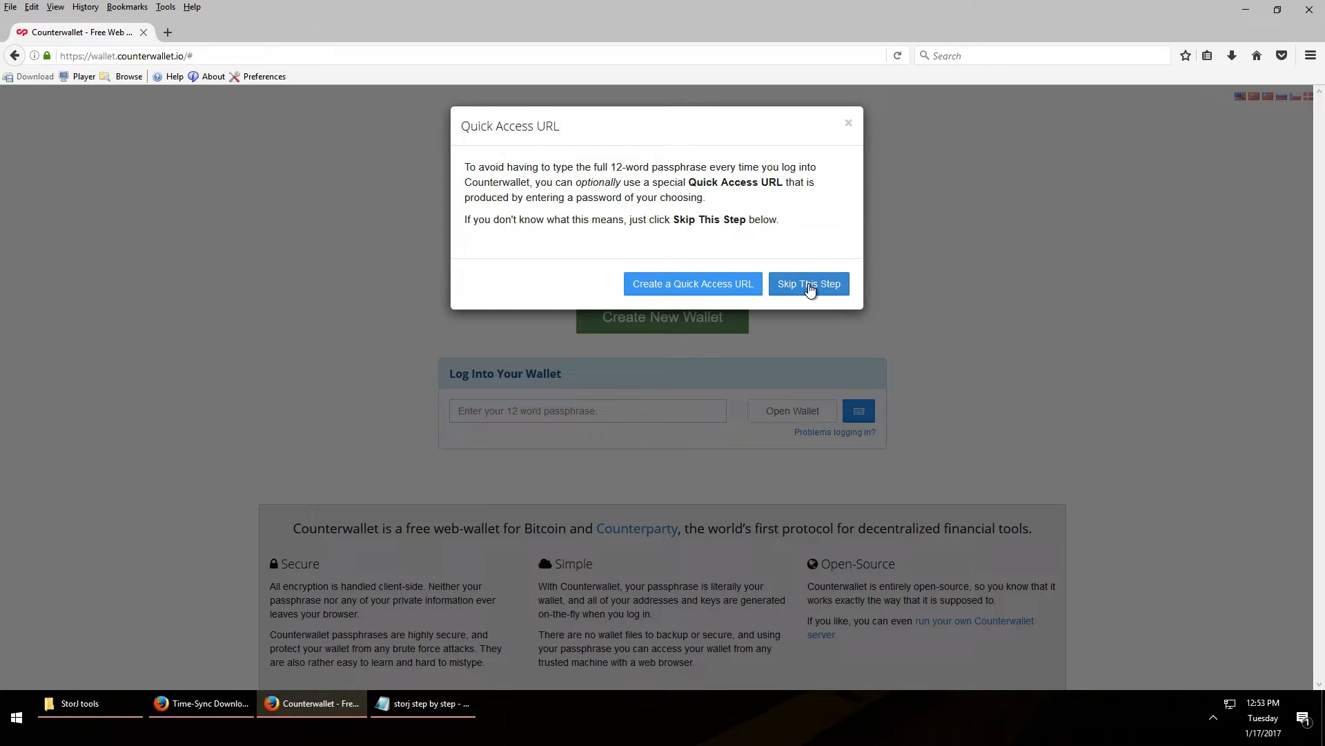
Create a Quick Access URL using the pasted passphrase as its password
{"action": "left_click", "coordinate": [748, 293]}
{"action": "left_click", "coordinate": [607, 249]}
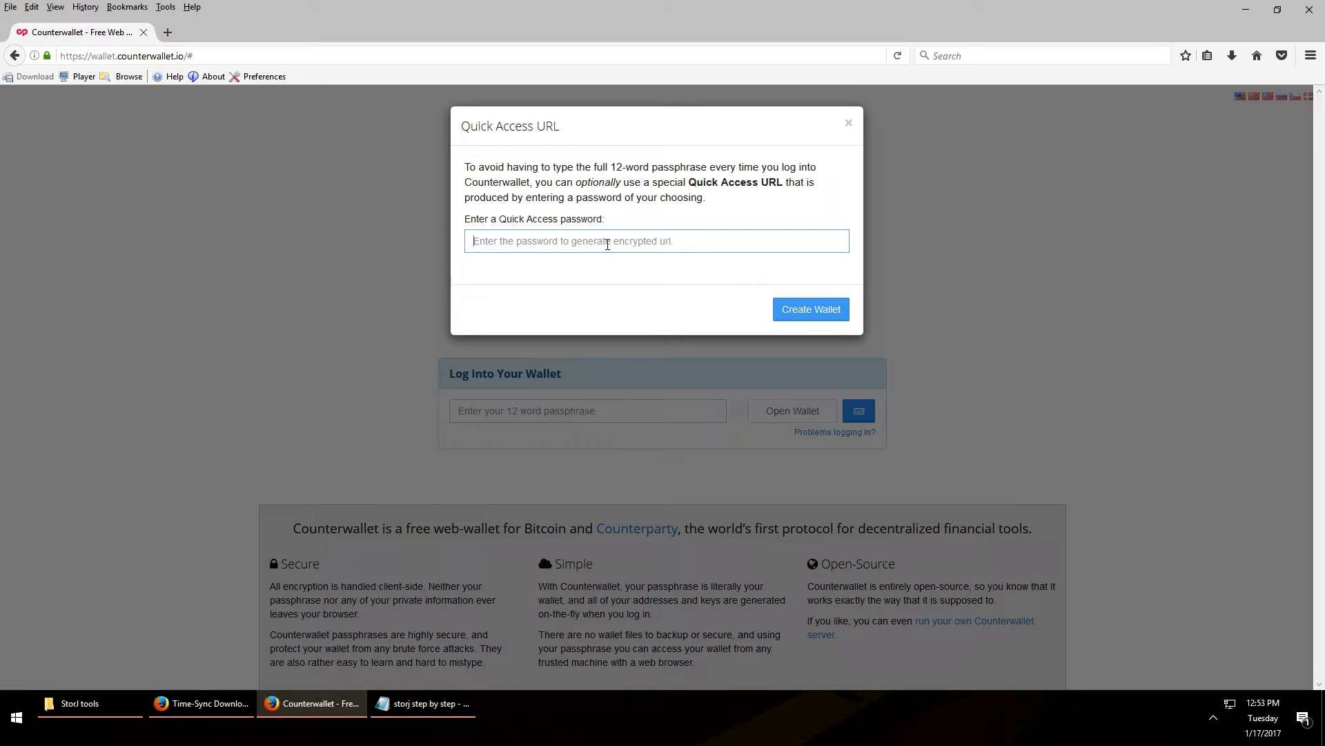
{"action": "right_click", "coordinate": [607, 244]}
{"action": "left_click", "coordinate": [636, 302]}
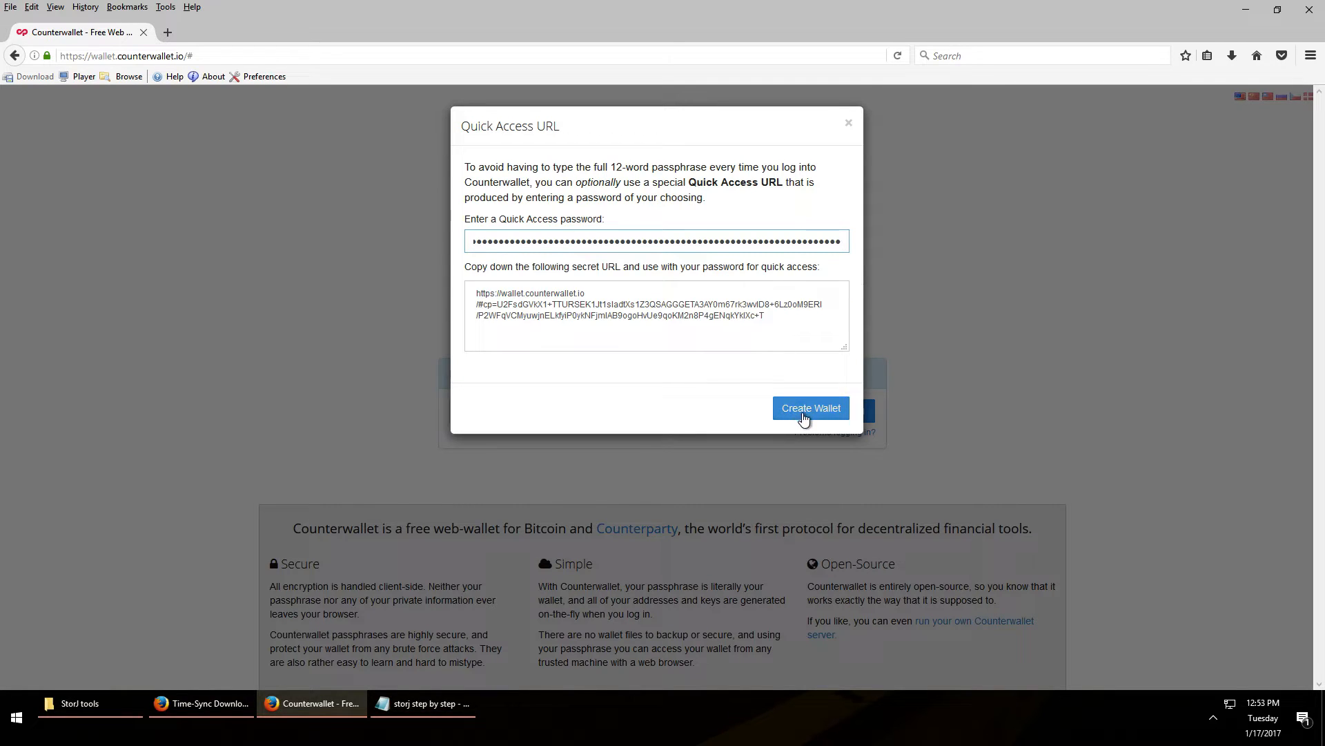
{"action": "left_click", "coordinate": [804, 412]}
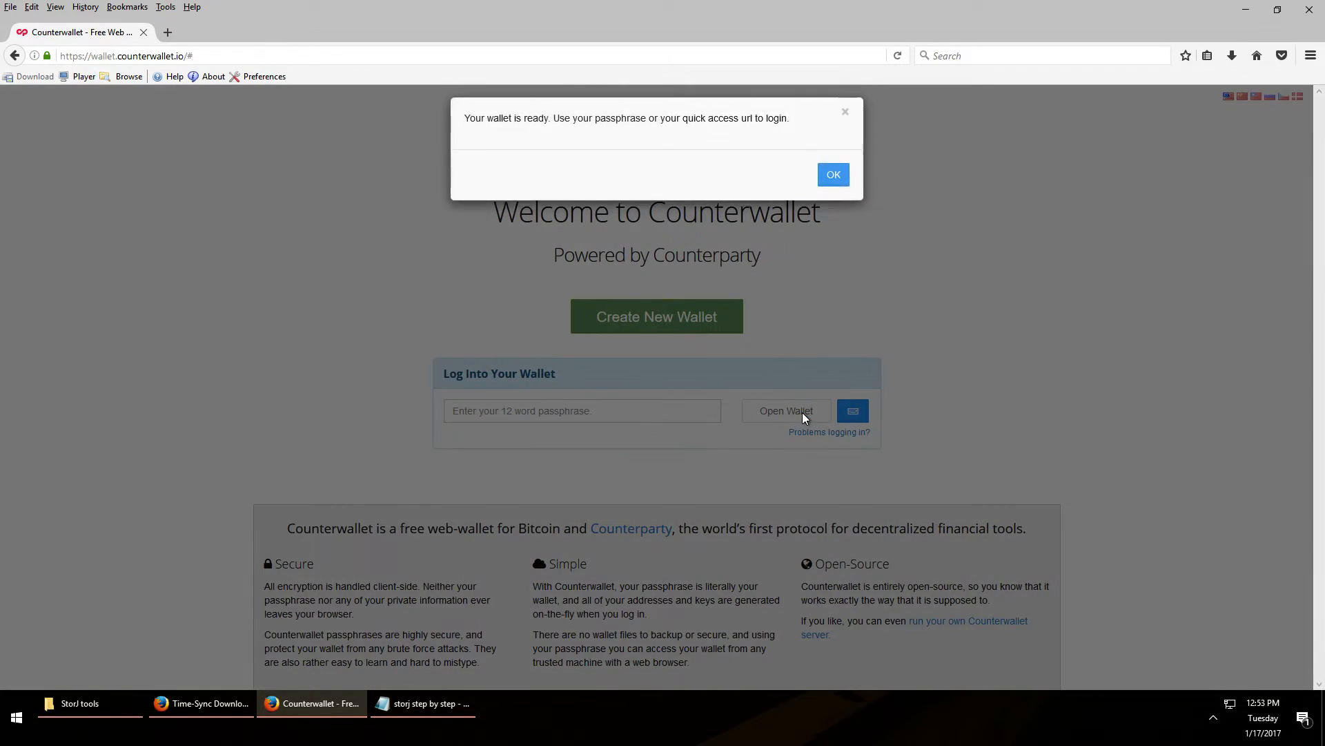
{"action": "left_click", "coordinate": [836, 189]}
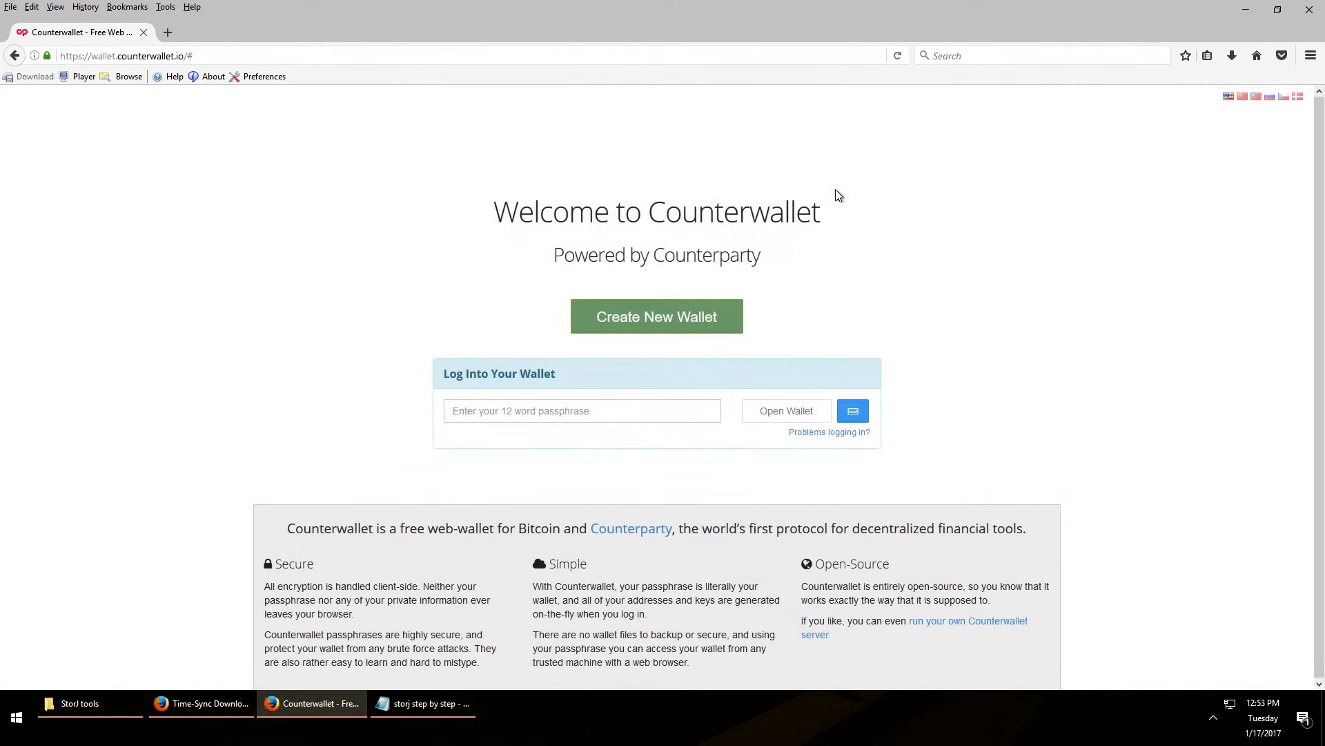
Log into the wallet with the pasted passphrase and accept the license terms
{"action": "left_click", "coordinate": [614, 412]}
{"action": "right_click", "coordinate": [614, 412]}
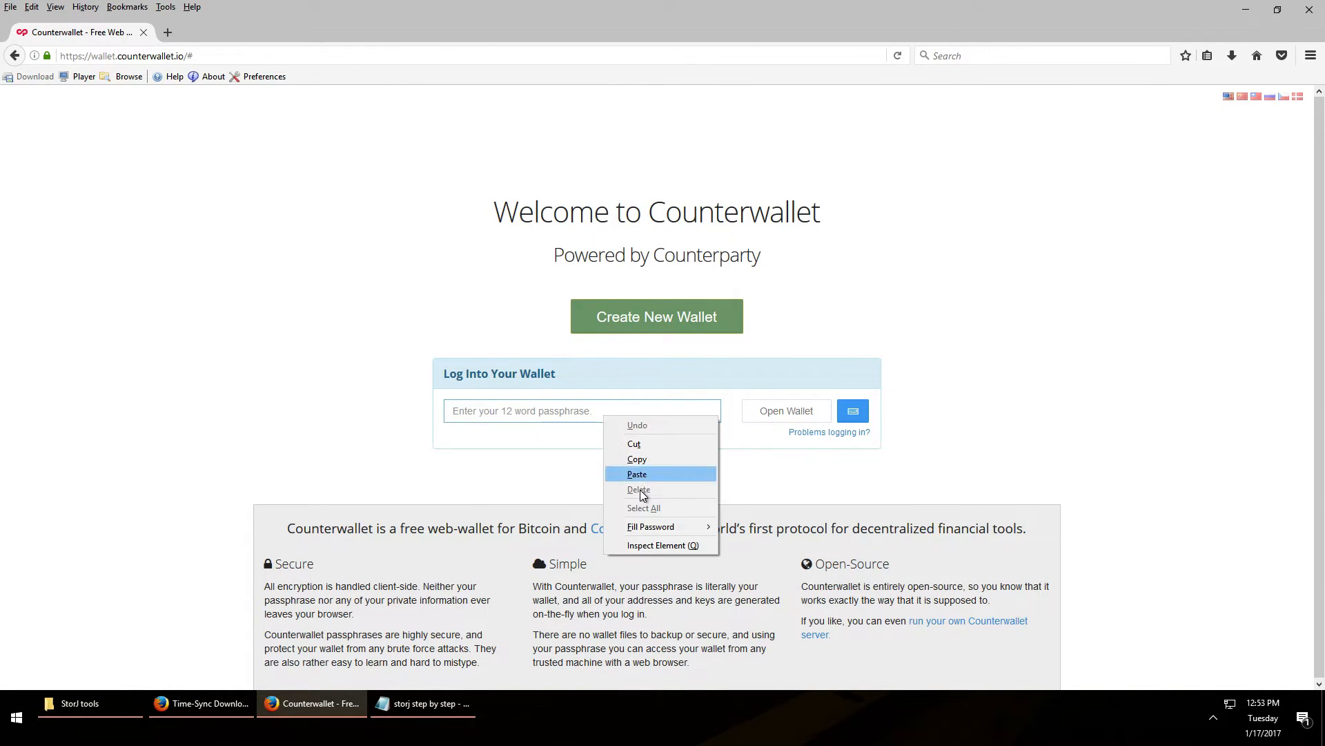
{"action": "left_click", "coordinate": [681, 475]}
{"action": "left_click", "coordinate": [771, 412]}
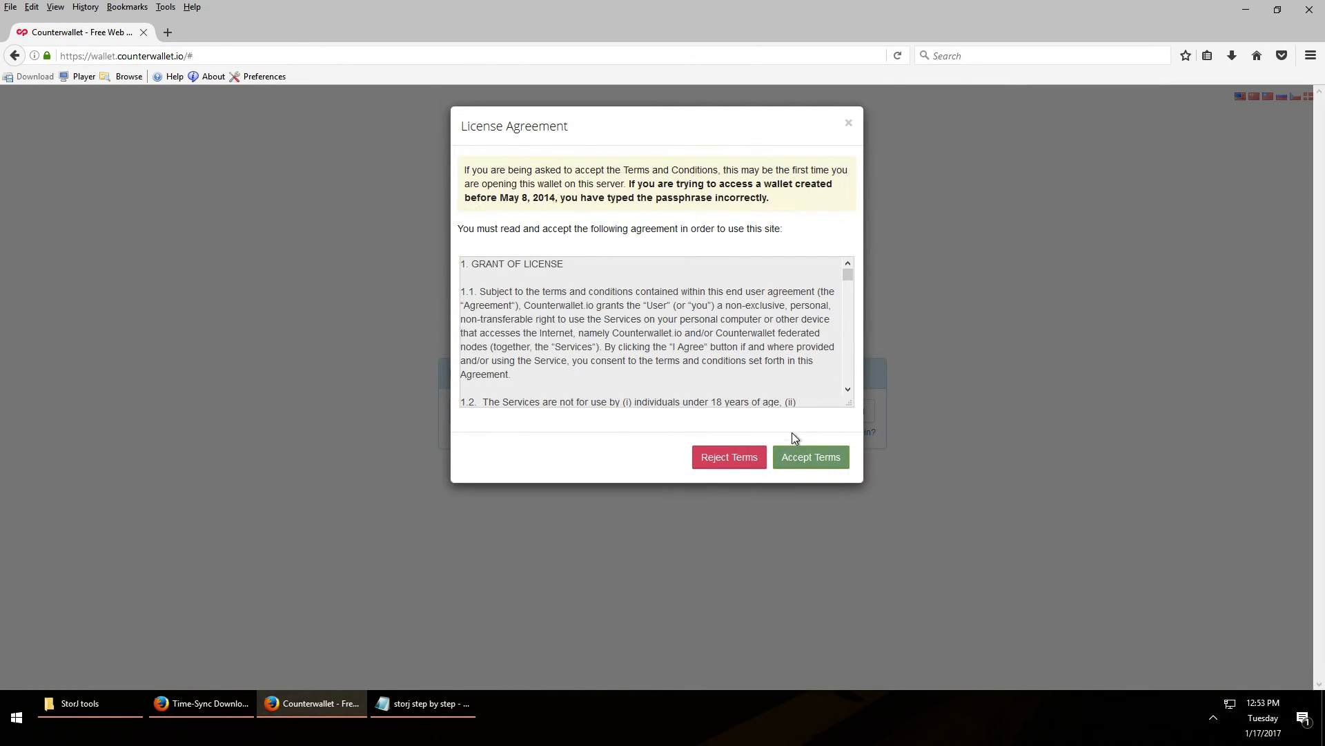
{"action": "left_click", "coordinate": [809, 464]}
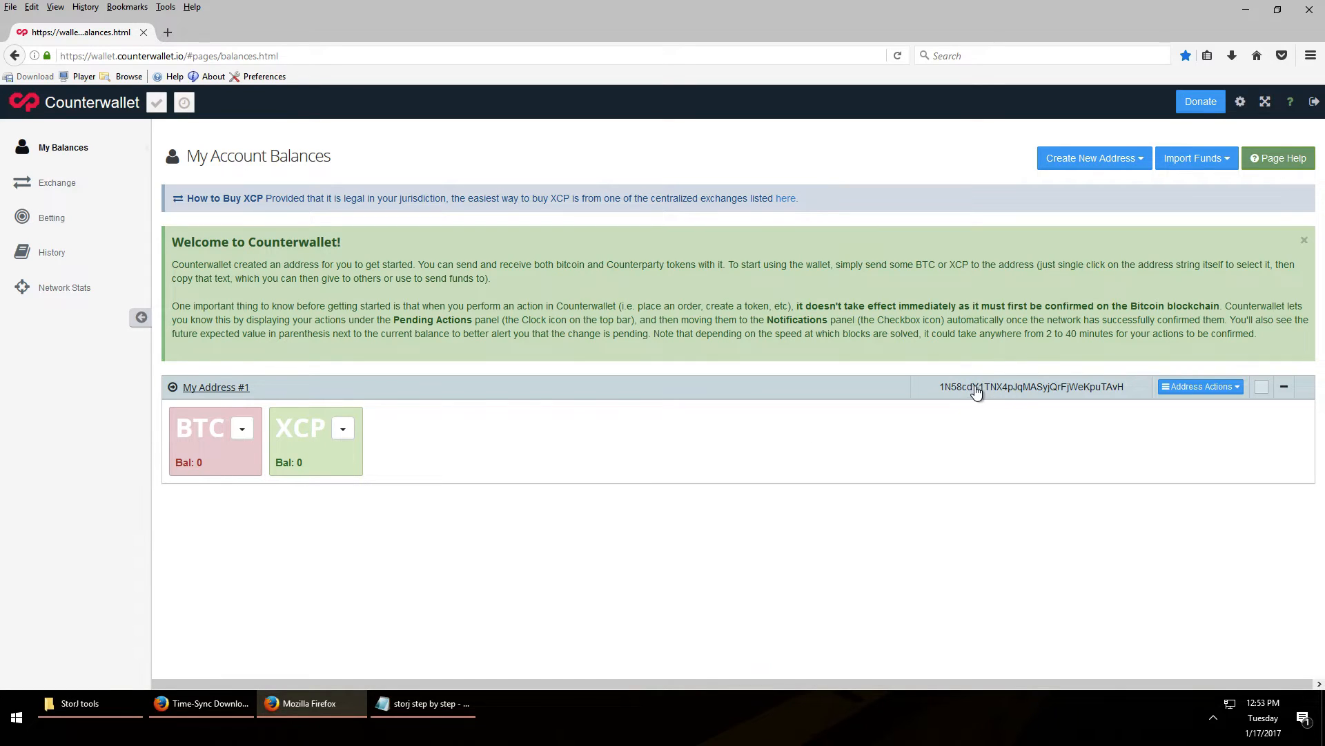
Copy the My Address #1 wallet address from its label dialog
{"action": "left_click", "coordinate": [213, 387]}
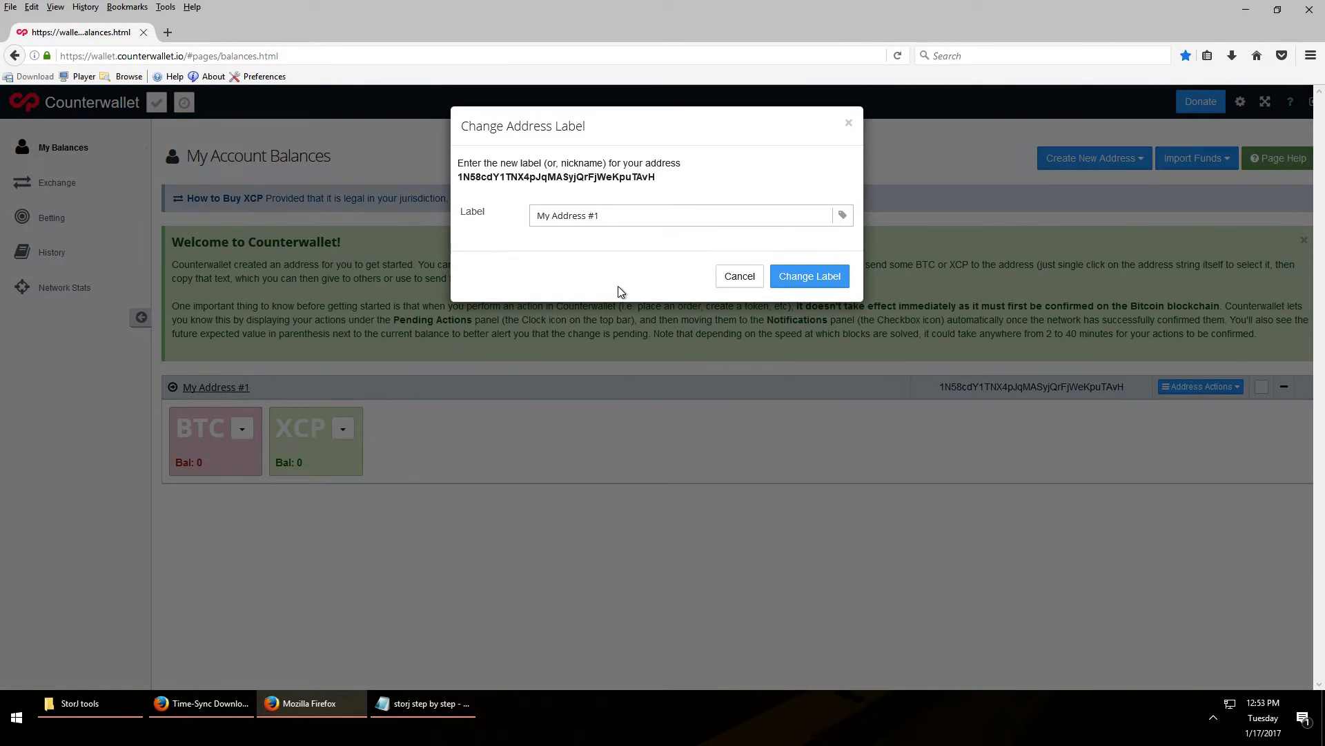
{"action": "left_click", "coordinate": [553, 178]}
{"action": "right_click", "coordinate": [554, 178]}
{"action": "left_click", "coordinate": [607, 193]}
{"action": "left_click", "coordinate": [740, 277]}
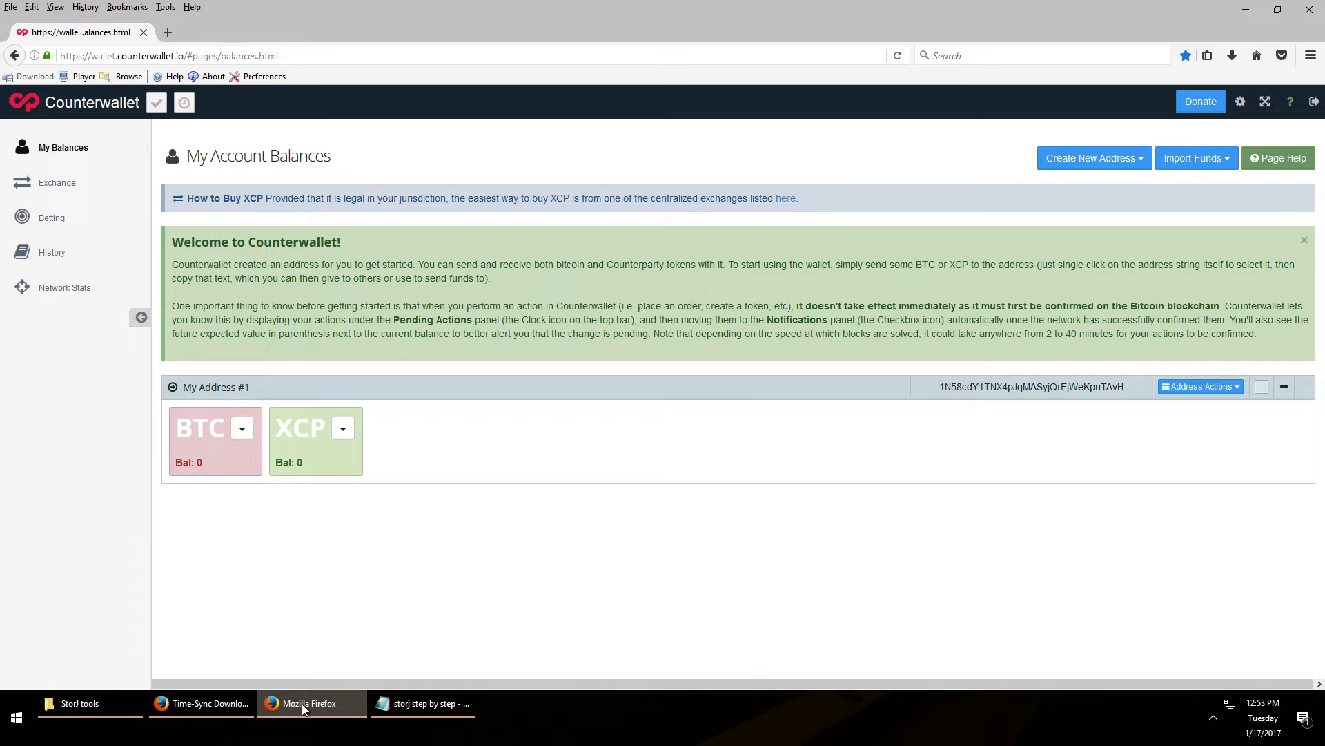
Close the Time-Sync download Firefox window, leaving the Storj tools folder in front
{"action": "left_click", "coordinate": [201, 702]}
{"action": "left_click", "coordinate": [131, 704]}
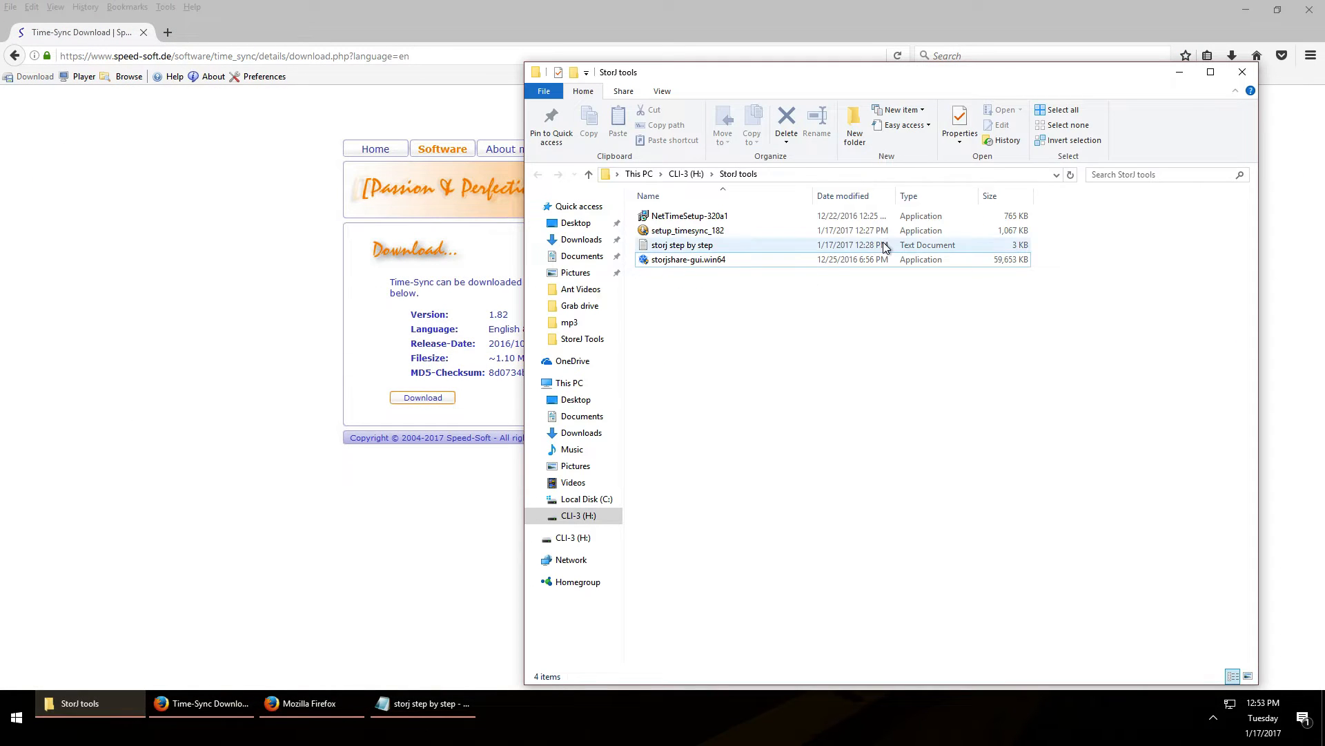
{"action": "key", "text": "alt"}
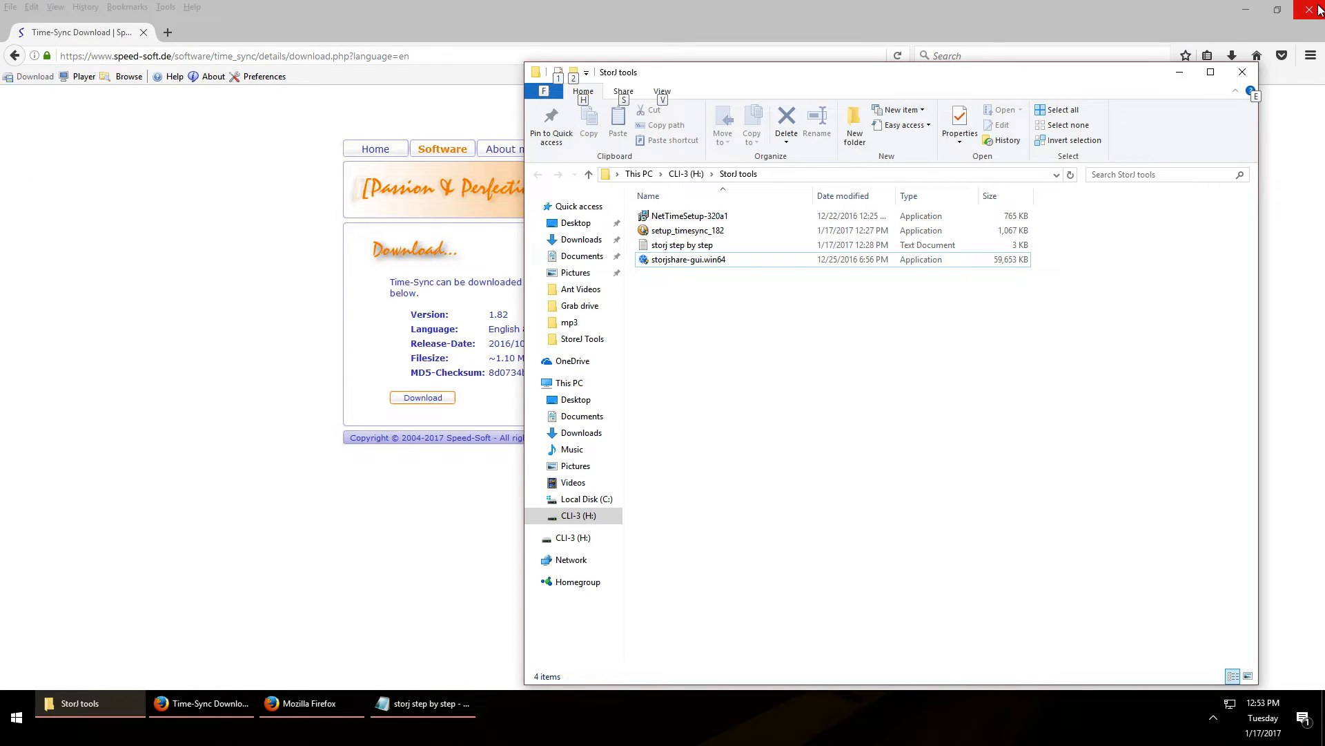
{"action": "left_click", "coordinate": [1309, 10]}
Run the storjshare-gui.win64 installer through Install, then launch NetTimeSetup-320a1
{"action": "left_click", "coordinate": [682, 262]}
{"action": "double_click", "coordinate": [682, 262]}
{"action": "left_click", "coordinate": [615, 459]}
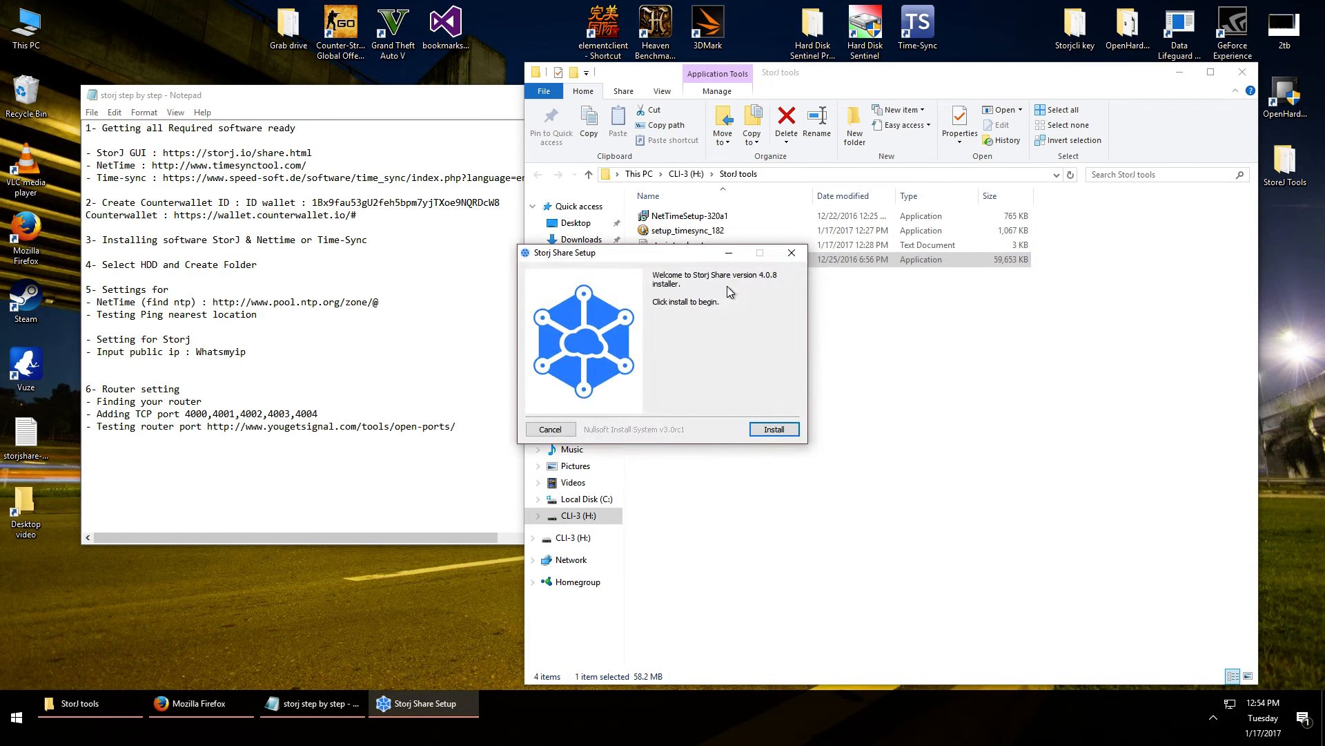
{"action": "left_click", "coordinate": [769, 427]}
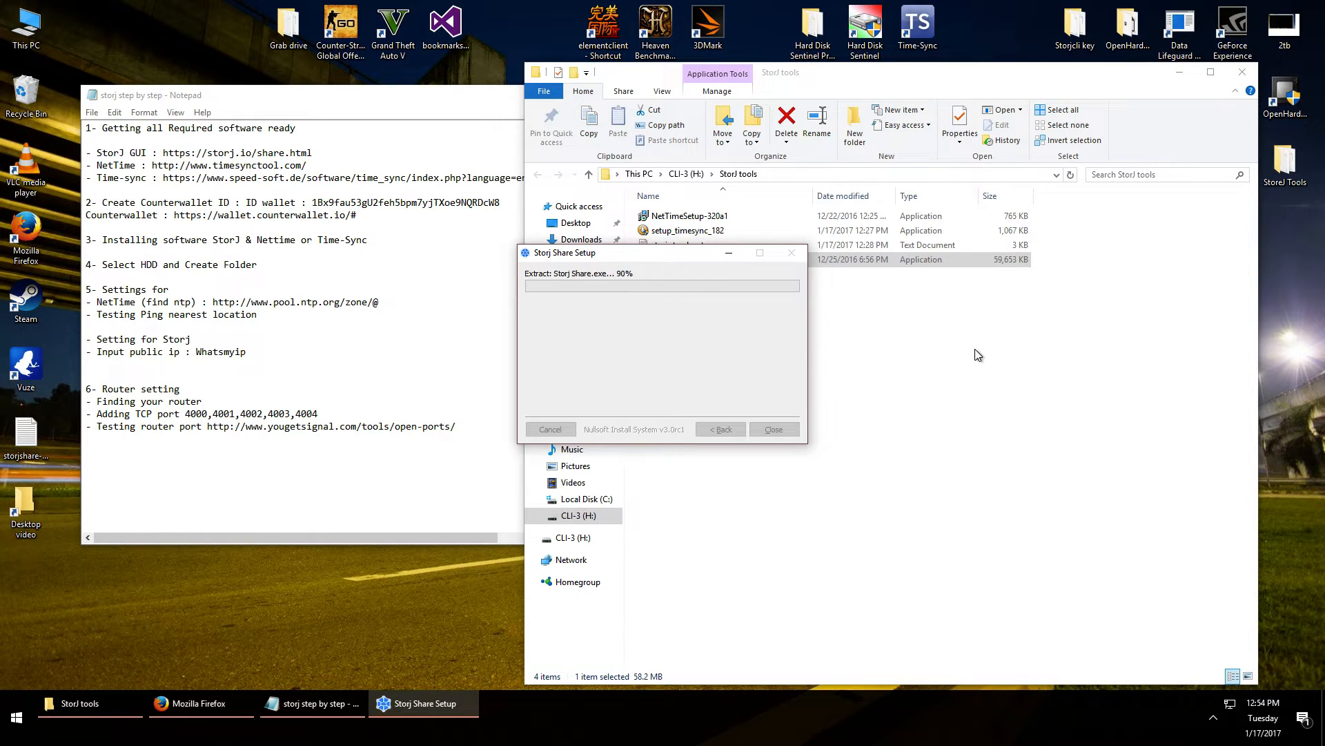
{"action": "left_click", "coordinate": [726, 220]}
{"action": "double_click", "coordinate": [727, 219]}
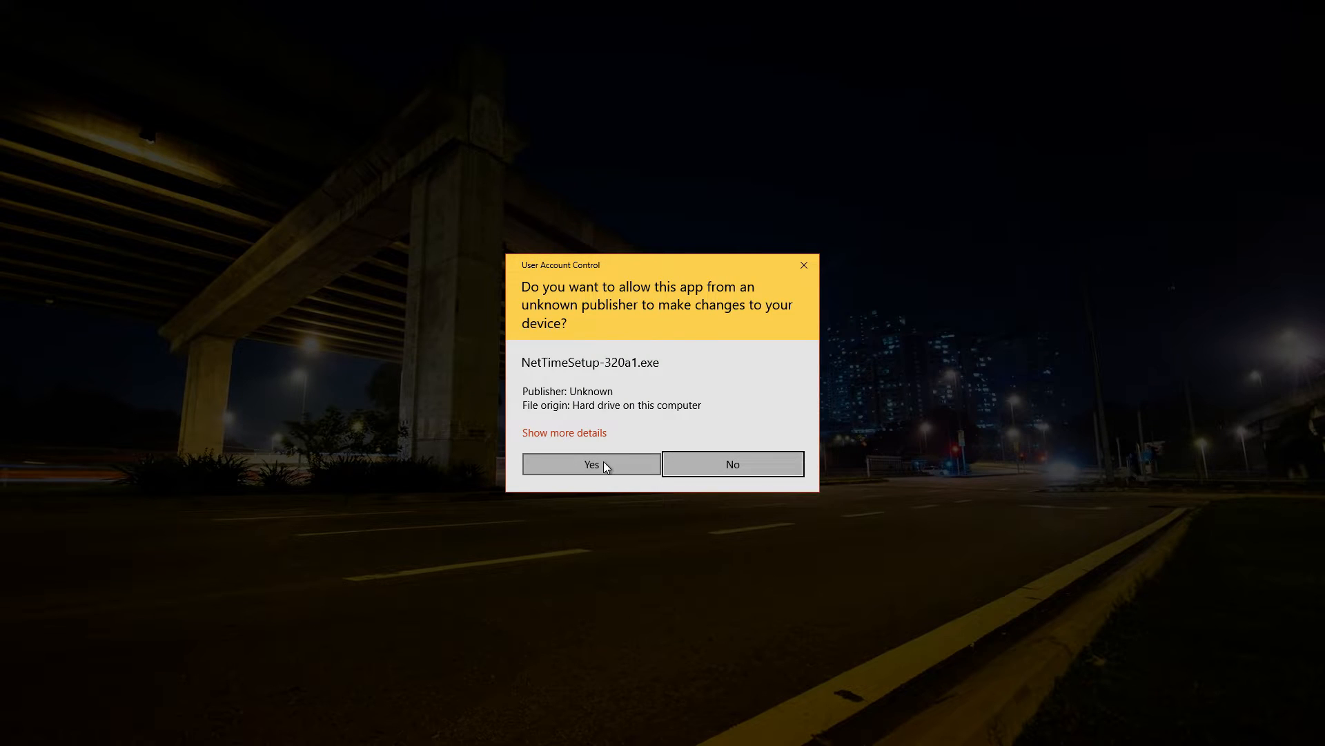
Install NetTime with default settings through to Finish
{"action": "left_click", "coordinate": [603, 464]}
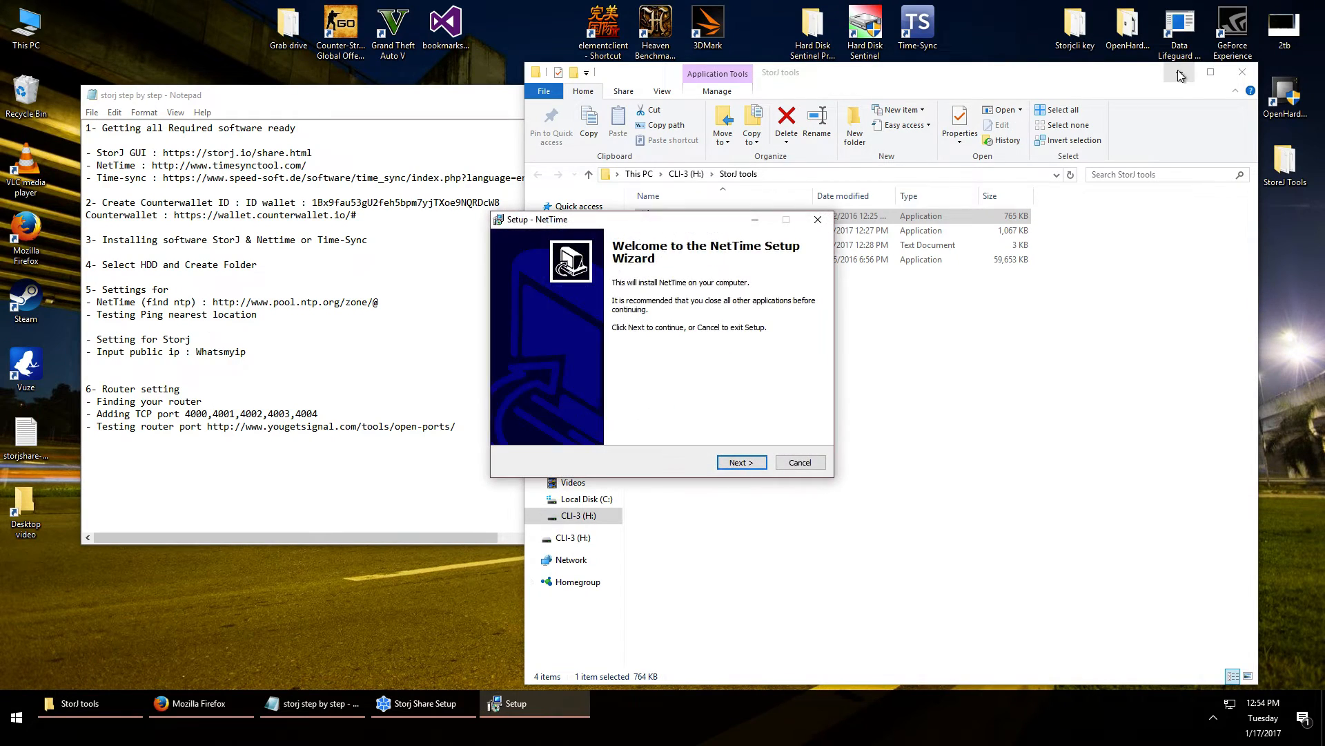
{"action": "left_click", "coordinate": [1180, 73]}
{"action": "left_click_drag", "start_coordinate": [656, 220], "coordinate": [1010, 180]}
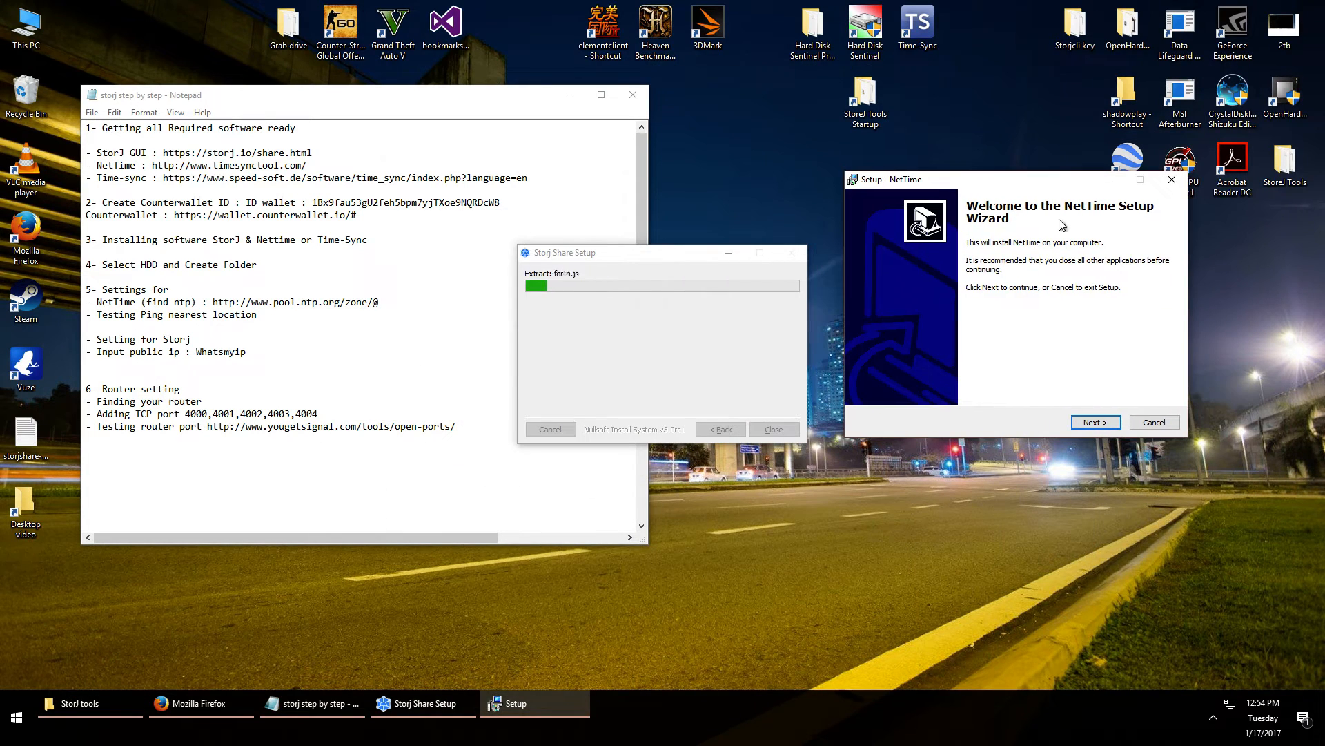
{"action": "left_click", "coordinate": [1096, 422]}
{"action": "left_click", "coordinate": [1096, 422]}
{"action": "left_click", "coordinate": [1096, 422]}
{"action": "left_click", "coordinate": [1096, 423]}
{"action": "left_click", "coordinate": [1096, 423]}
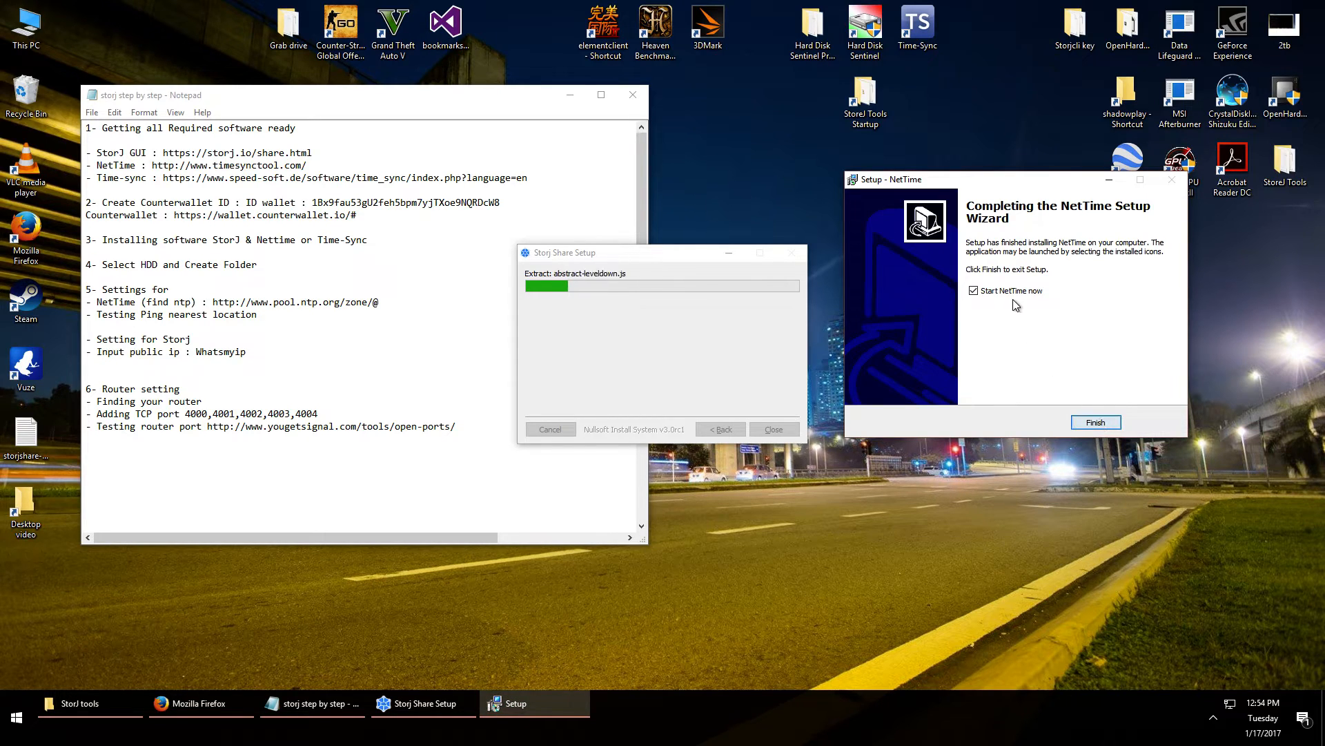
{"action": "left_click", "coordinate": [1096, 424]}
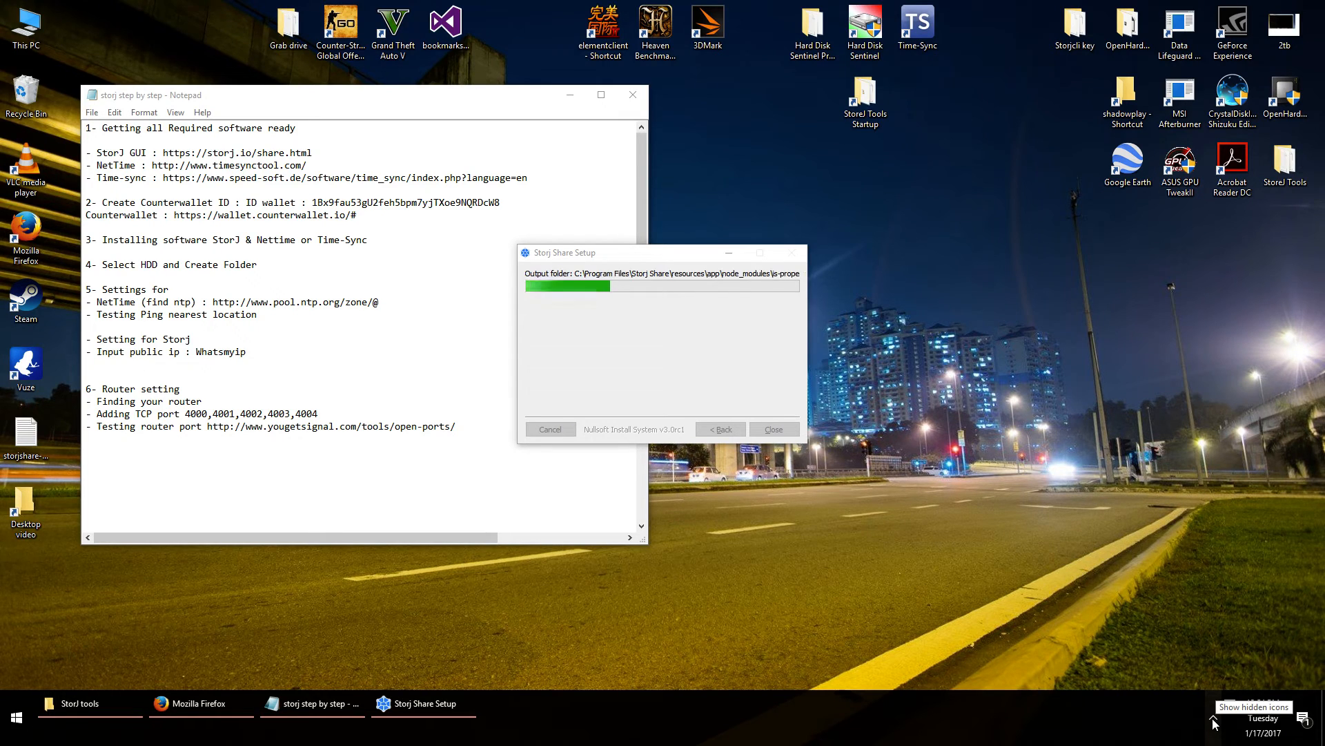
Check the Network Time status window from the tray, close it, and return to the notes
{"action": "left_click", "coordinate": [1215, 721]}
{"action": "double_click", "coordinate": [1240, 674]}
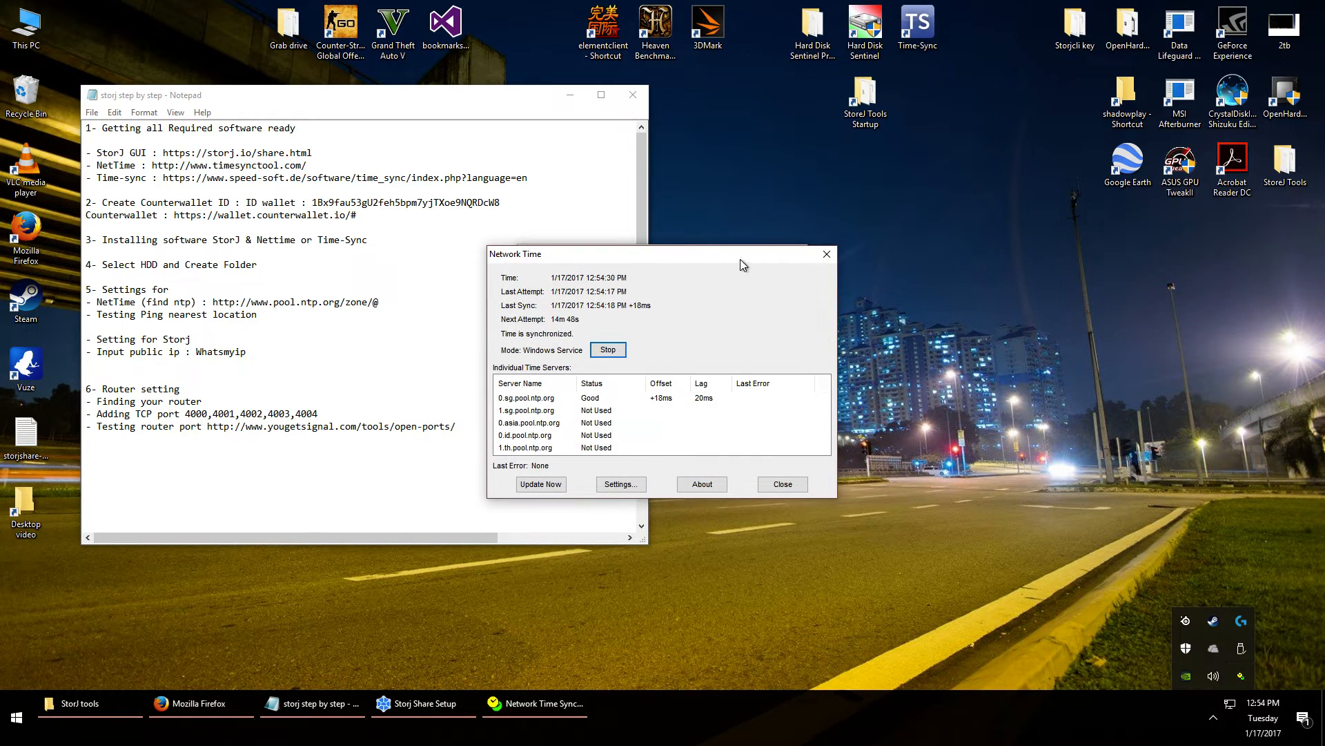
{"action": "left_click_drag", "start_coordinate": [740, 265], "coordinate": [1096, 232]}
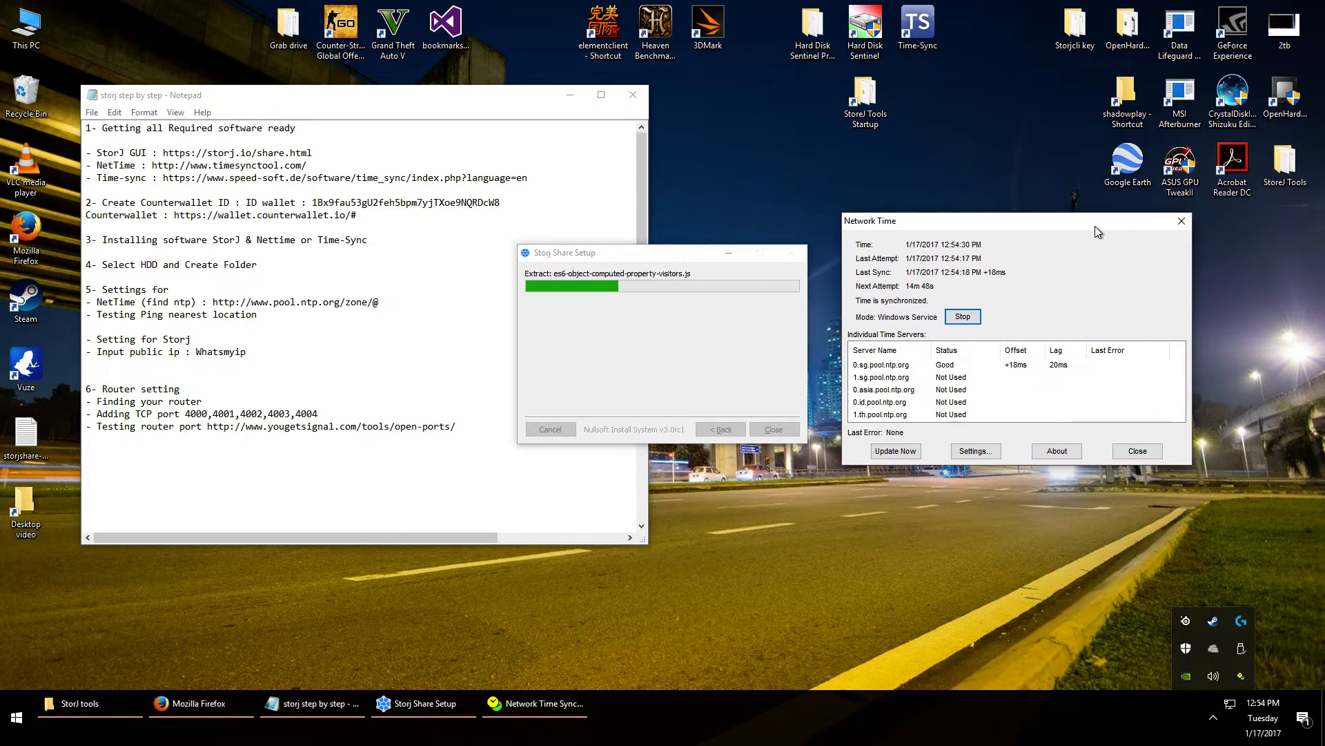
{"action": "left_click", "coordinate": [1133, 456]}
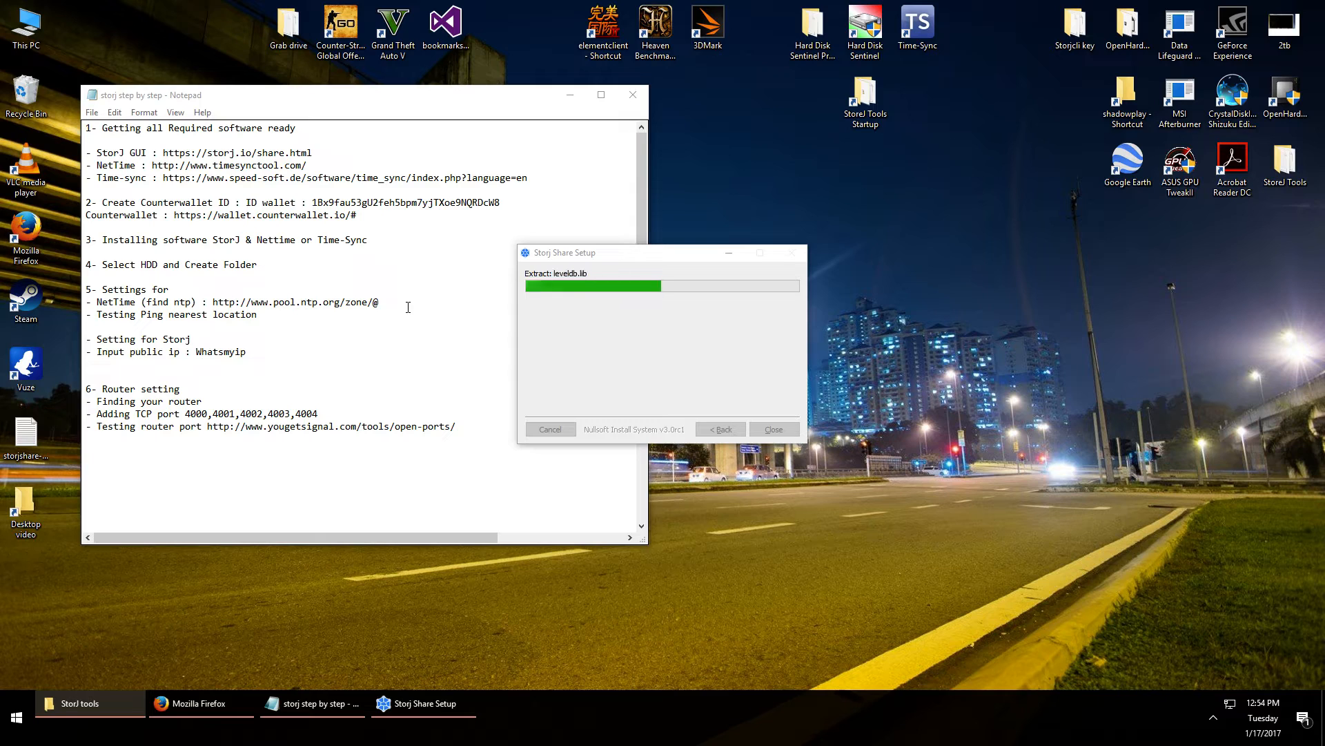
{"action": "left_click", "coordinate": [323, 269]}
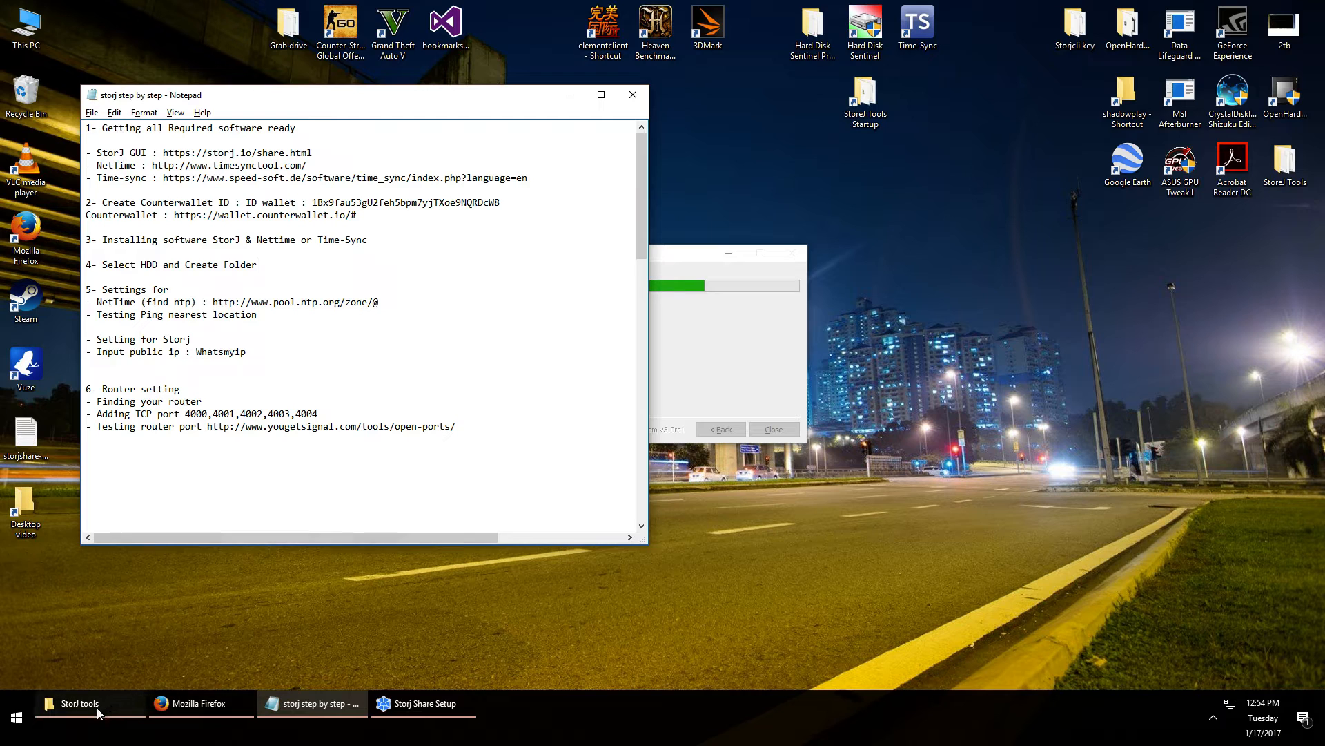
Create a new folder named Storj-500GB on the CLI-3 (H:) drive
{"action": "double_click", "coordinate": [27, 28]}
{"action": "double_click", "coordinate": [843, 338]}
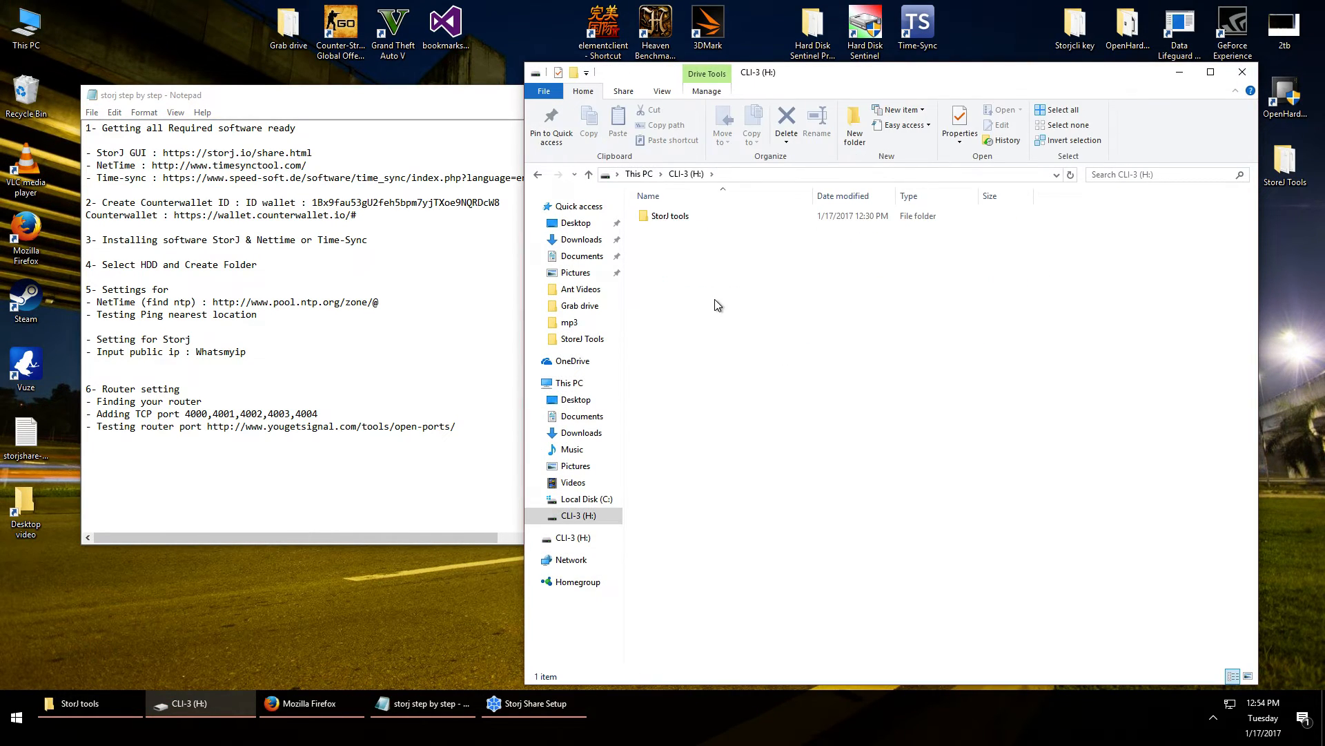
{"action": "key", "text": "alt"}
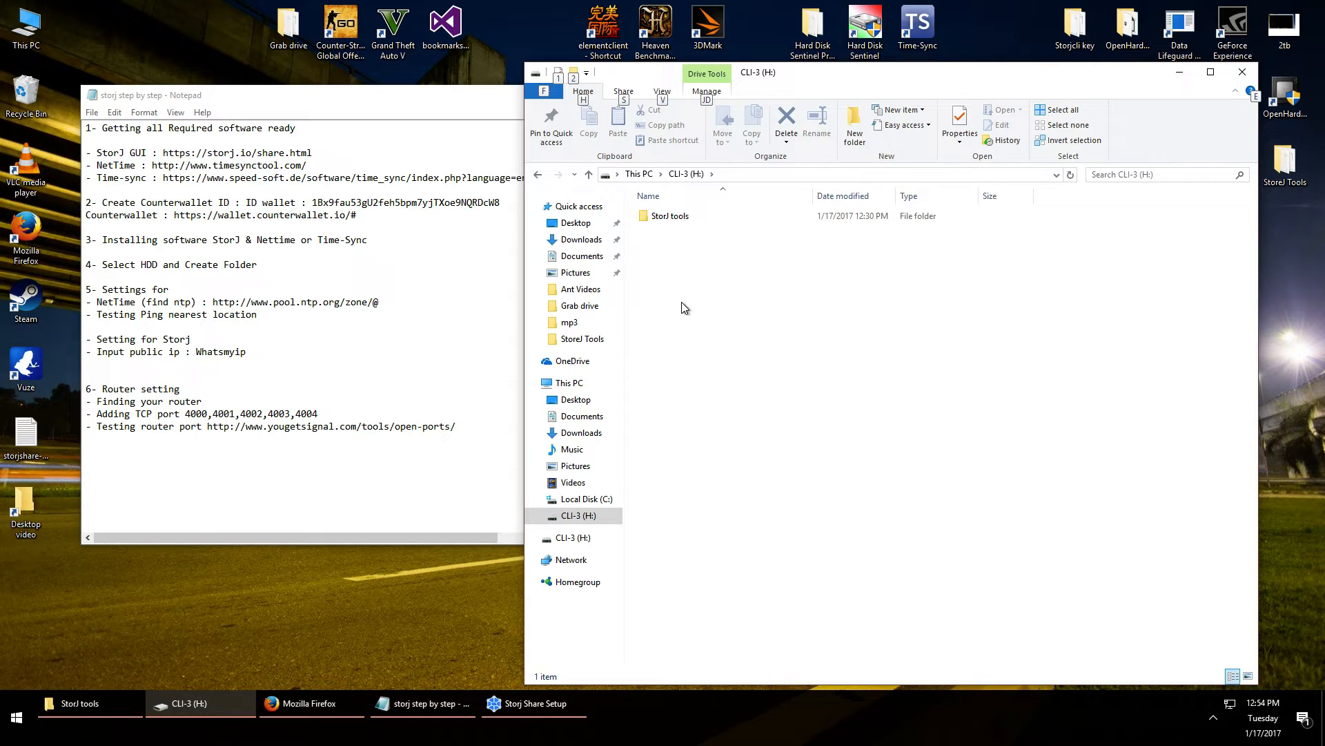
{"action": "right_click", "coordinate": [681, 301]}
{"action": "mouse_move", "coordinate": [762, 498]}
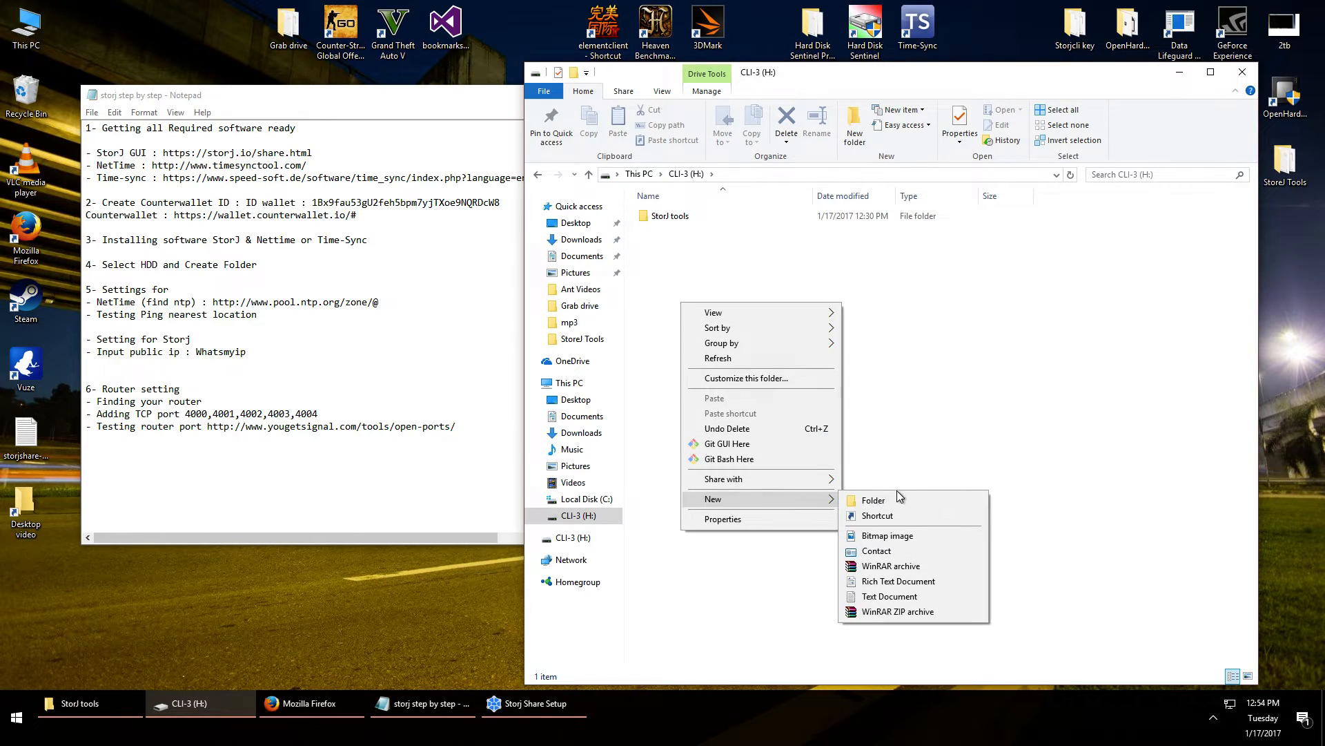
{"action": "left_click", "coordinate": [893, 500]}
{"action": "type", "text": "Sot"}
{"action": "key", "text": "BackSpace"}
{"action": "type", "text": "torj-"}
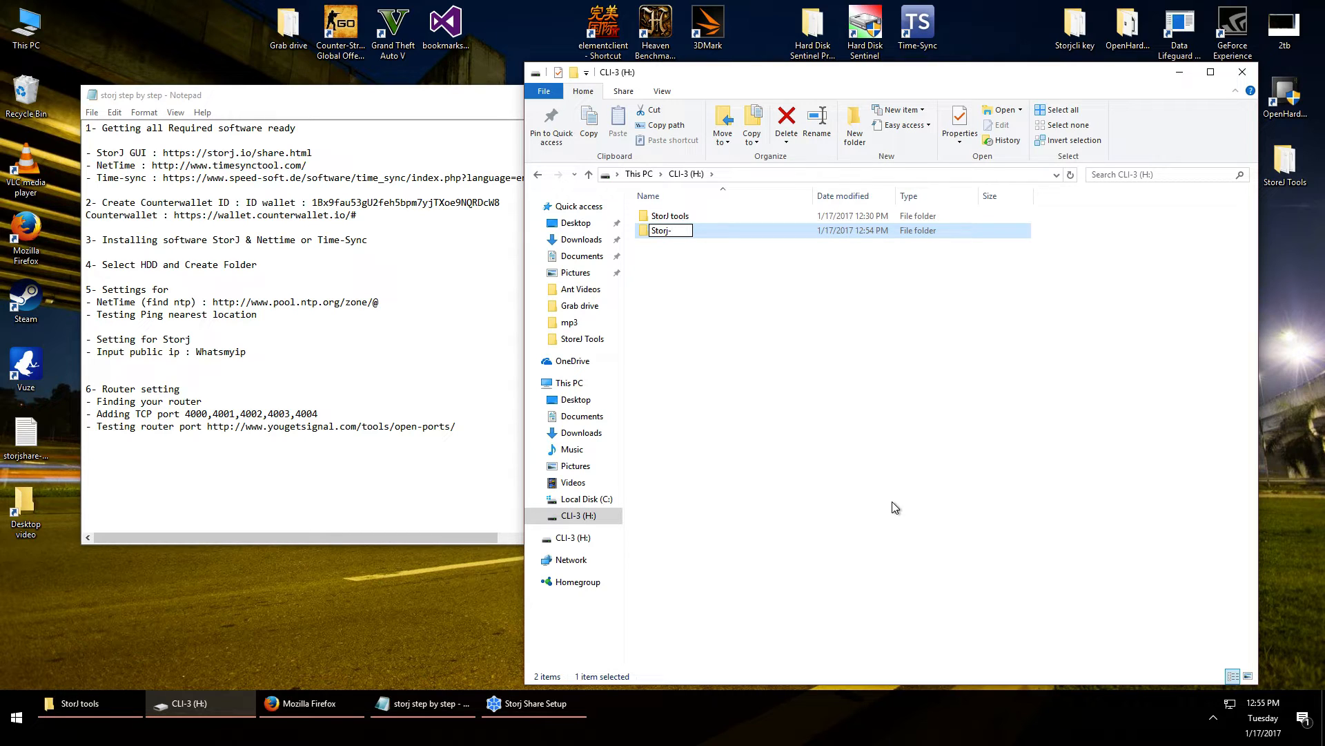
{"action": "type", "text": "500GB"}
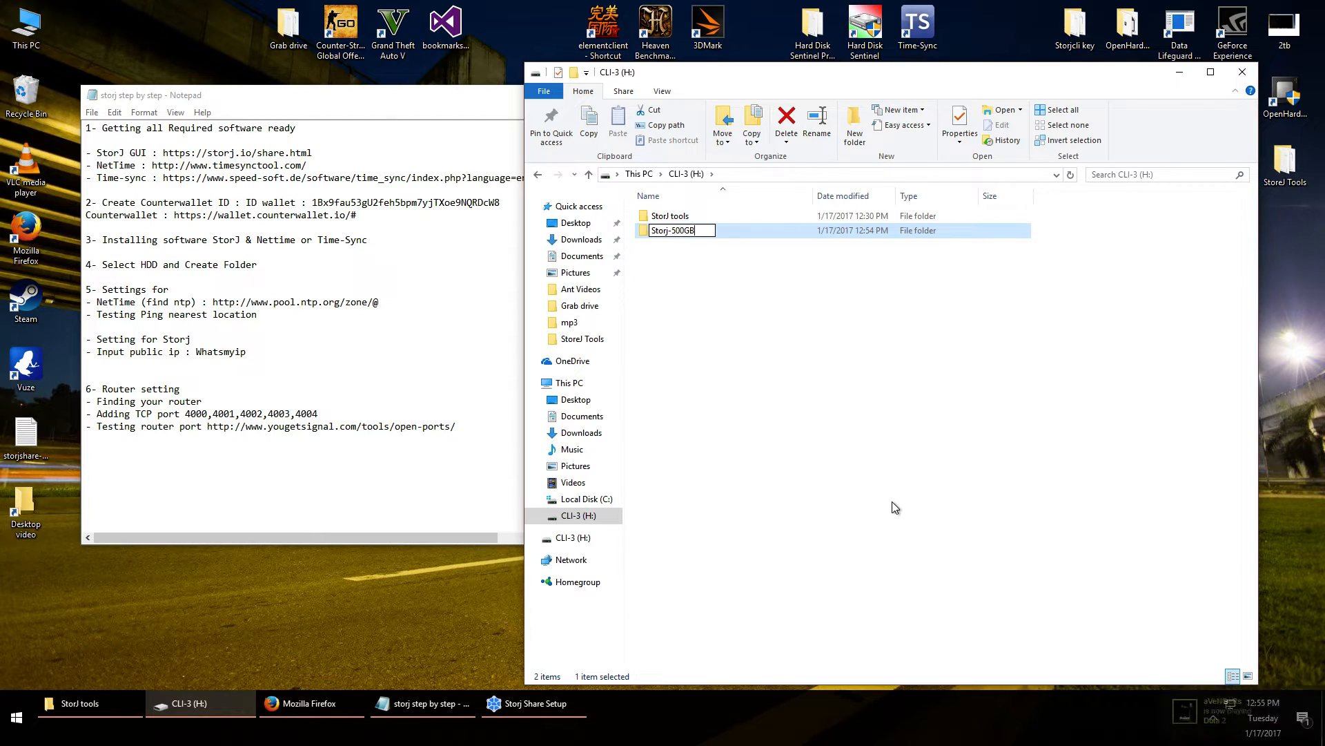
{"action": "key", "text": "Return"}
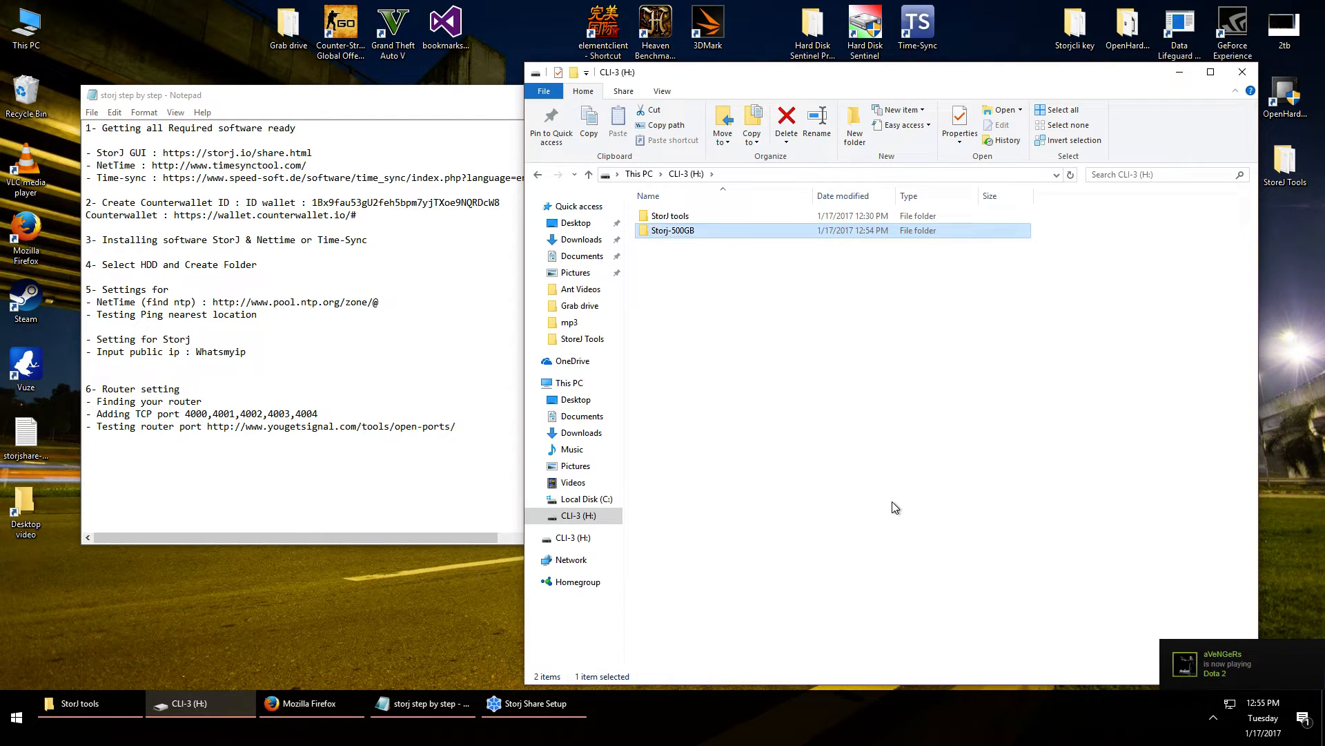
Minimize the drive window and close the finished Storj Share installer
{"action": "key", "text": "alt"}
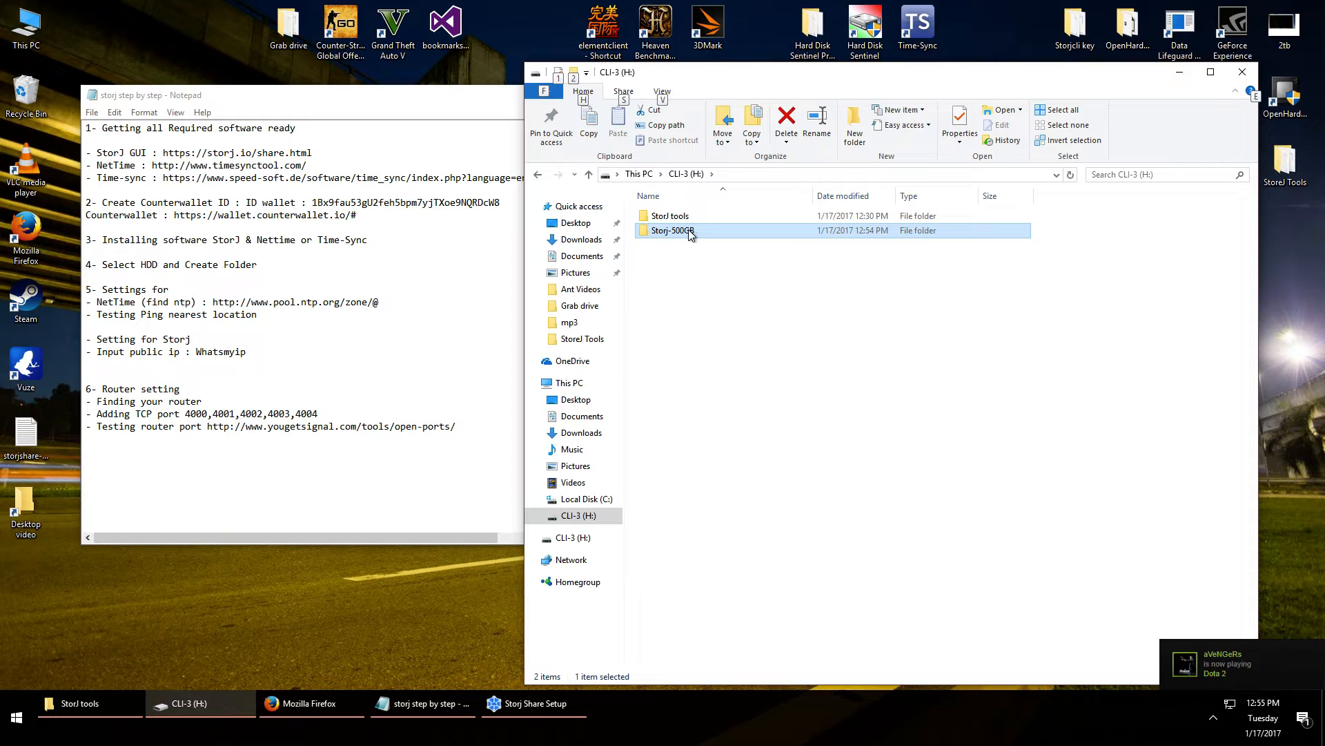
{"action": "left_click", "coordinate": [1182, 73]}
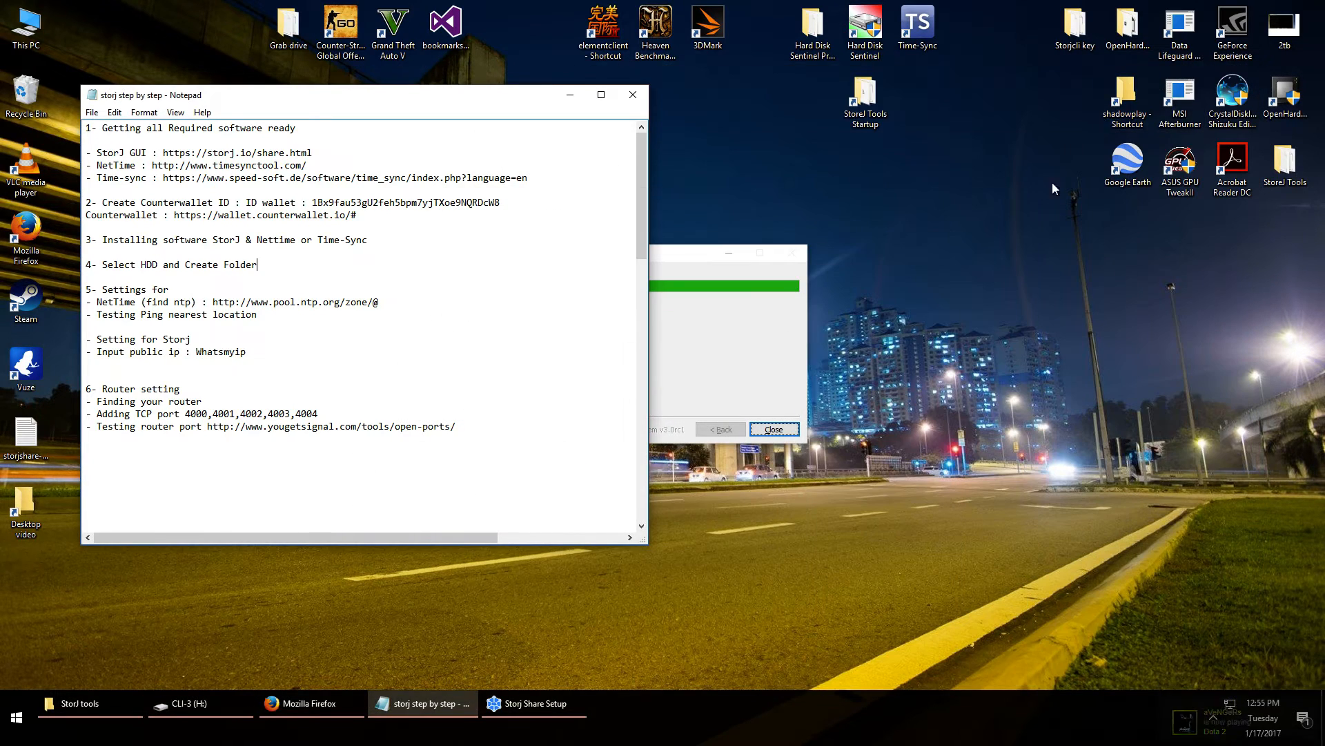
{"action": "left_click", "coordinate": [774, 430]}
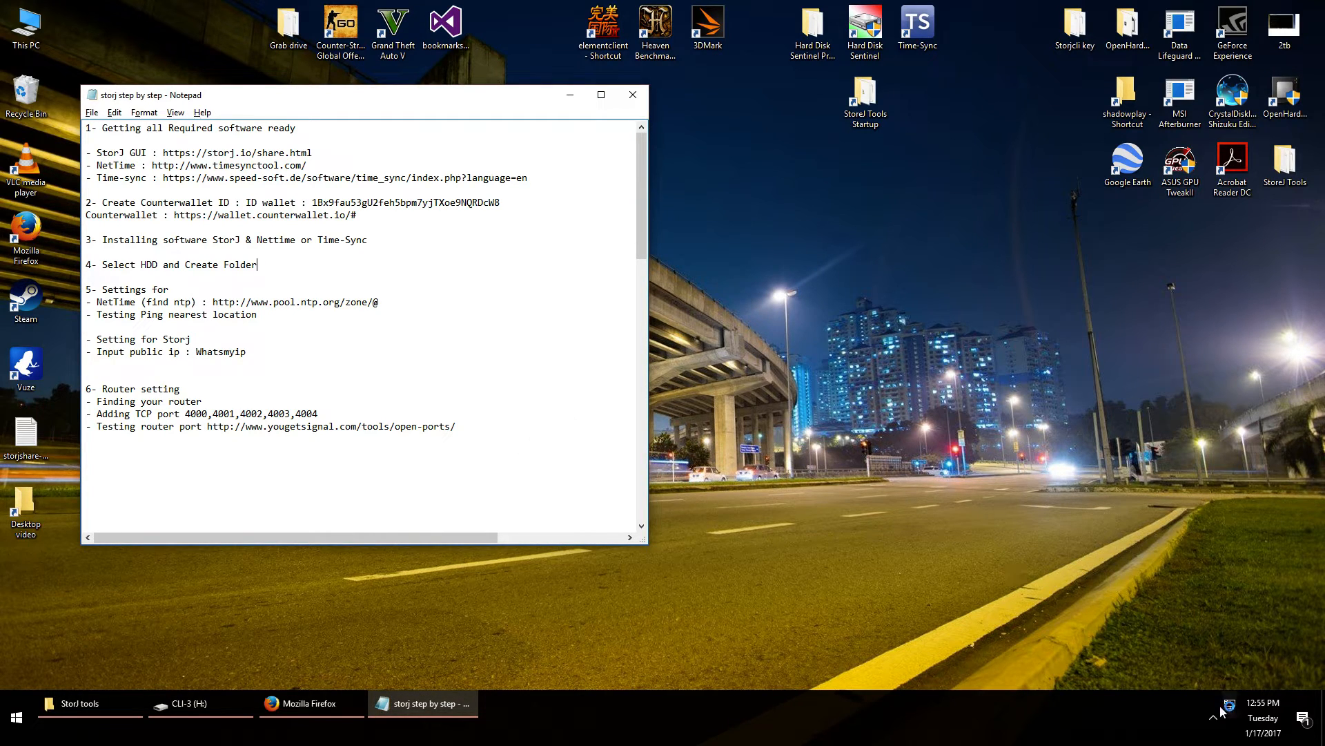
Copy the My Address #1 wallet address from Counterwallet's label dialog
{"action": "left_click_drag", "start_coordinate": [717, 134], "coordinate": [1191, 186]}
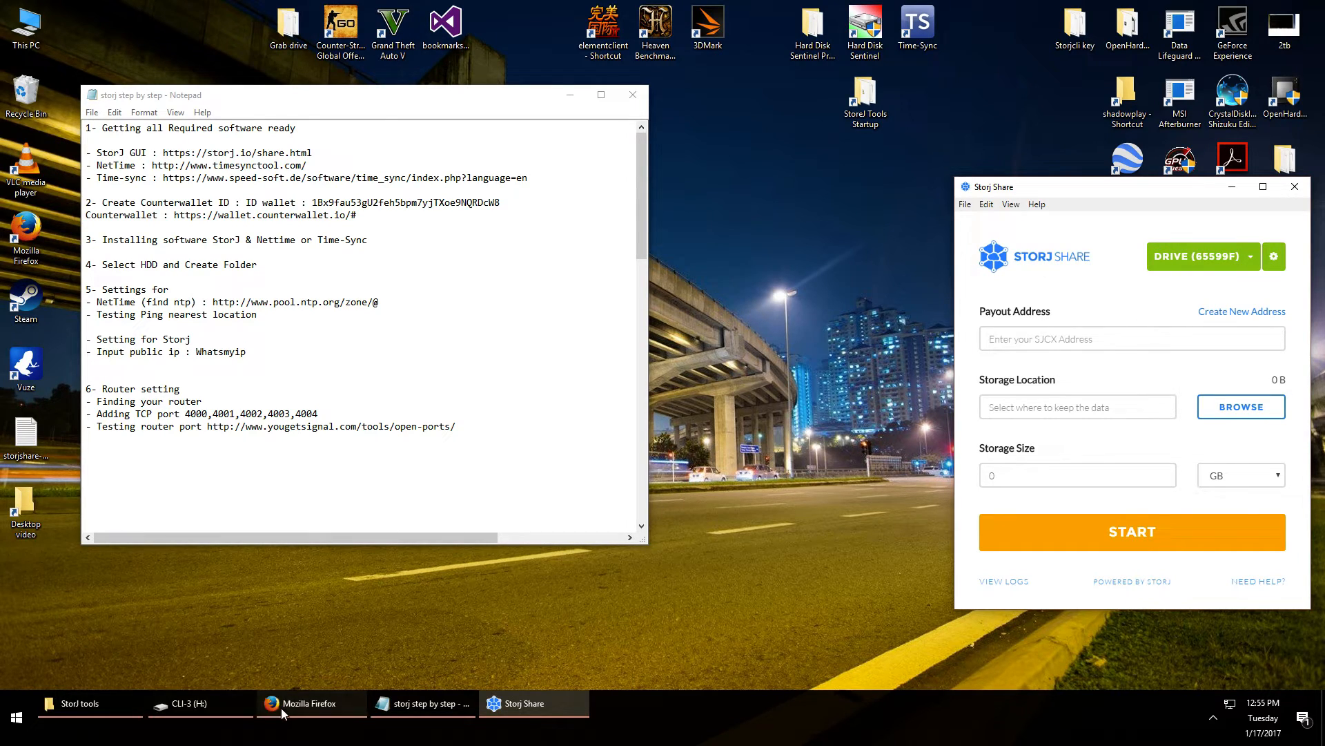
{"action": "left_click", "coordinate": [313, 705]}
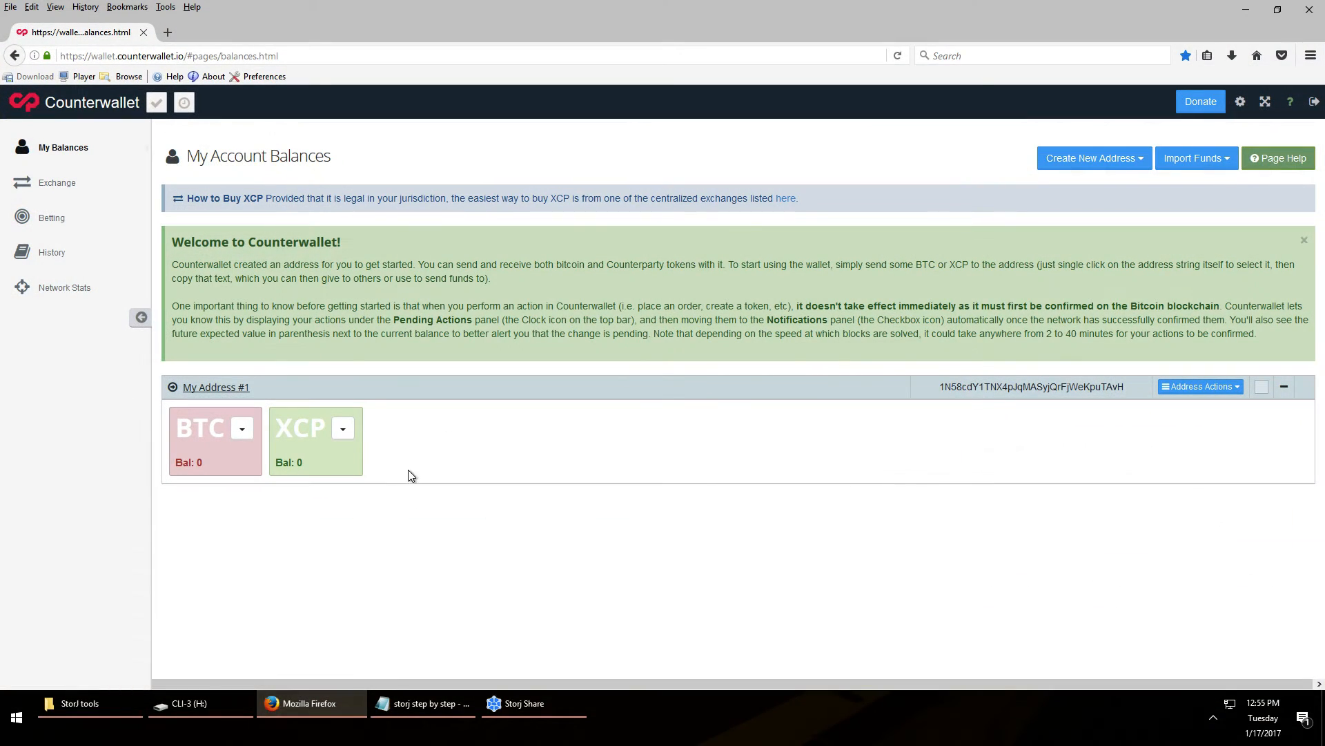
{"action": "left_click", "coordinate": [222, 389]}
{"action": "left_click", "coordinate": [568, 179]}
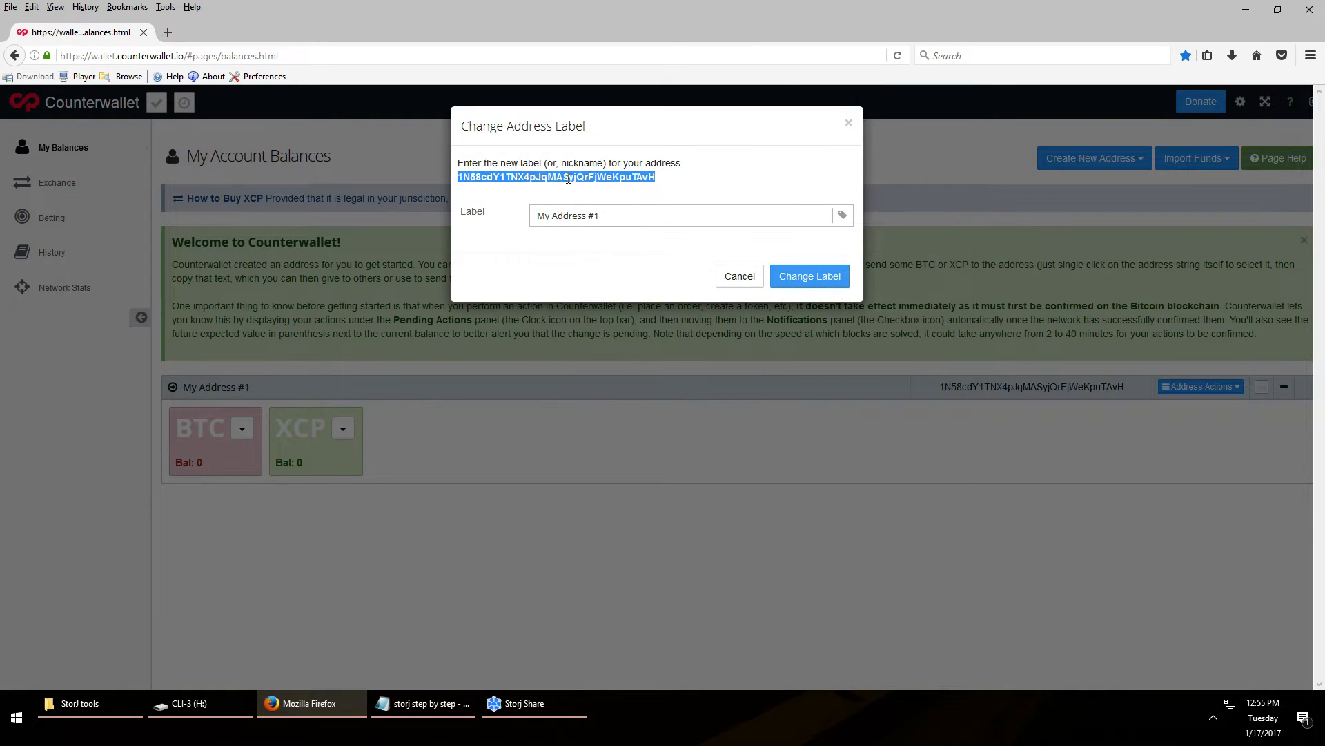
{"action": "right_click", "coordinate": [567, 179]}
{"action": "left_click", "coordinate": [610, 194]}
Paste the address into Storj Share's Payout Address field and close the label dialog
{"action": "left_click", "coordinate": [532, 706]}
{"action": "left_click", "coordinate": [1088, 338]}
{"action": "key", "text": "ctrl+v"}
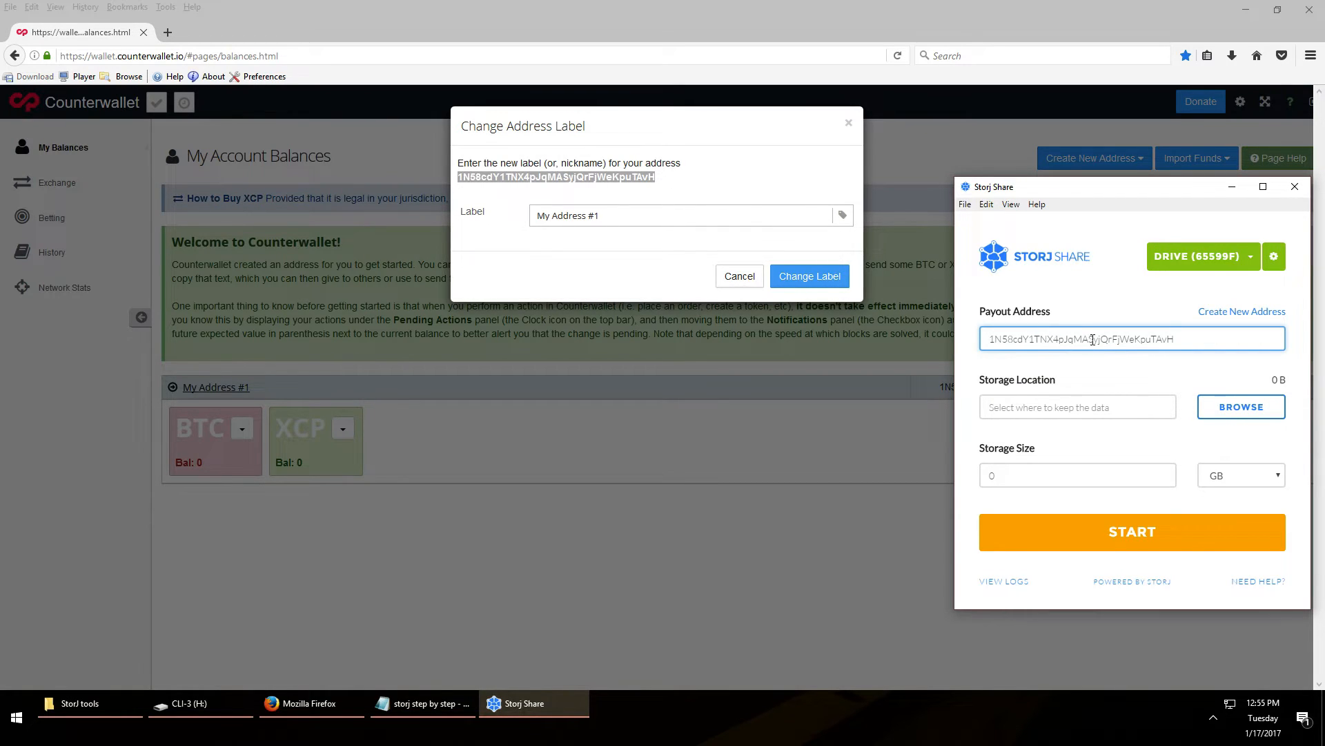
{"action": "left_click", "coordinate": [754, 284]}
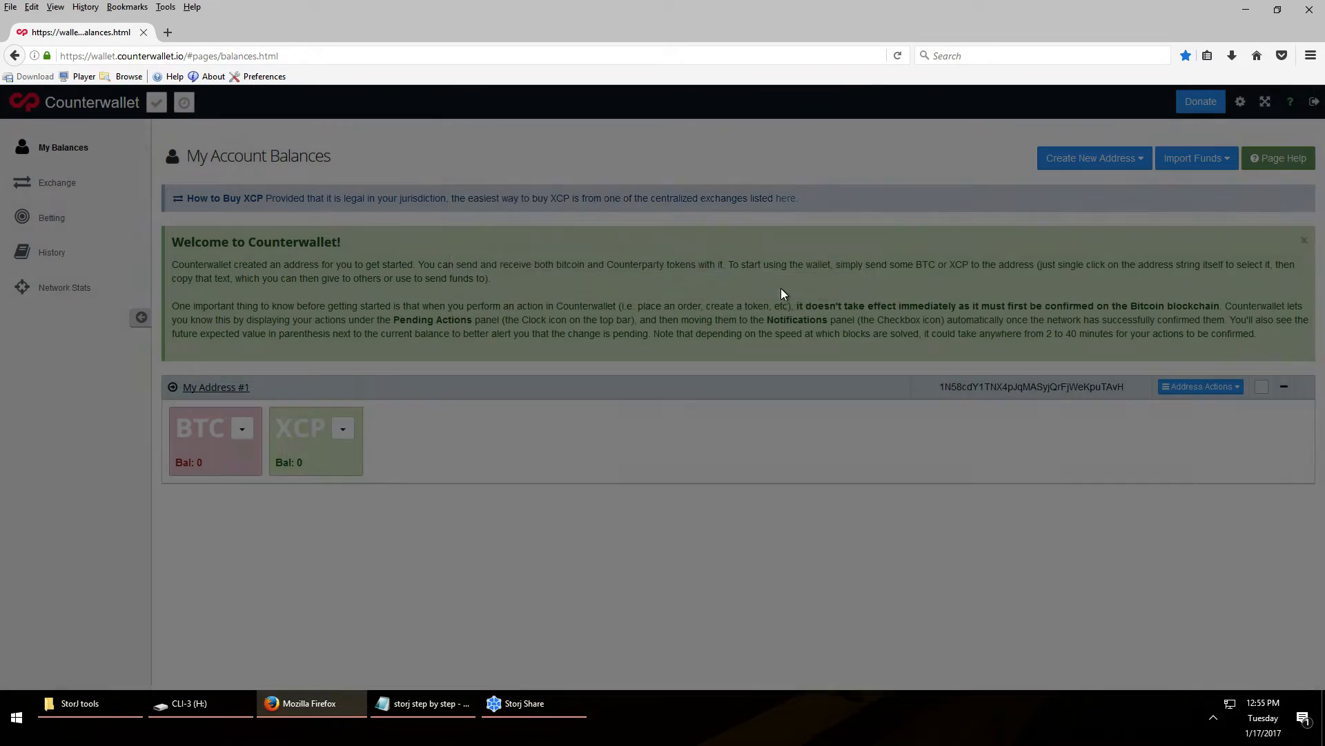
{"action": "left_click", "coordinate": [293, 706]}
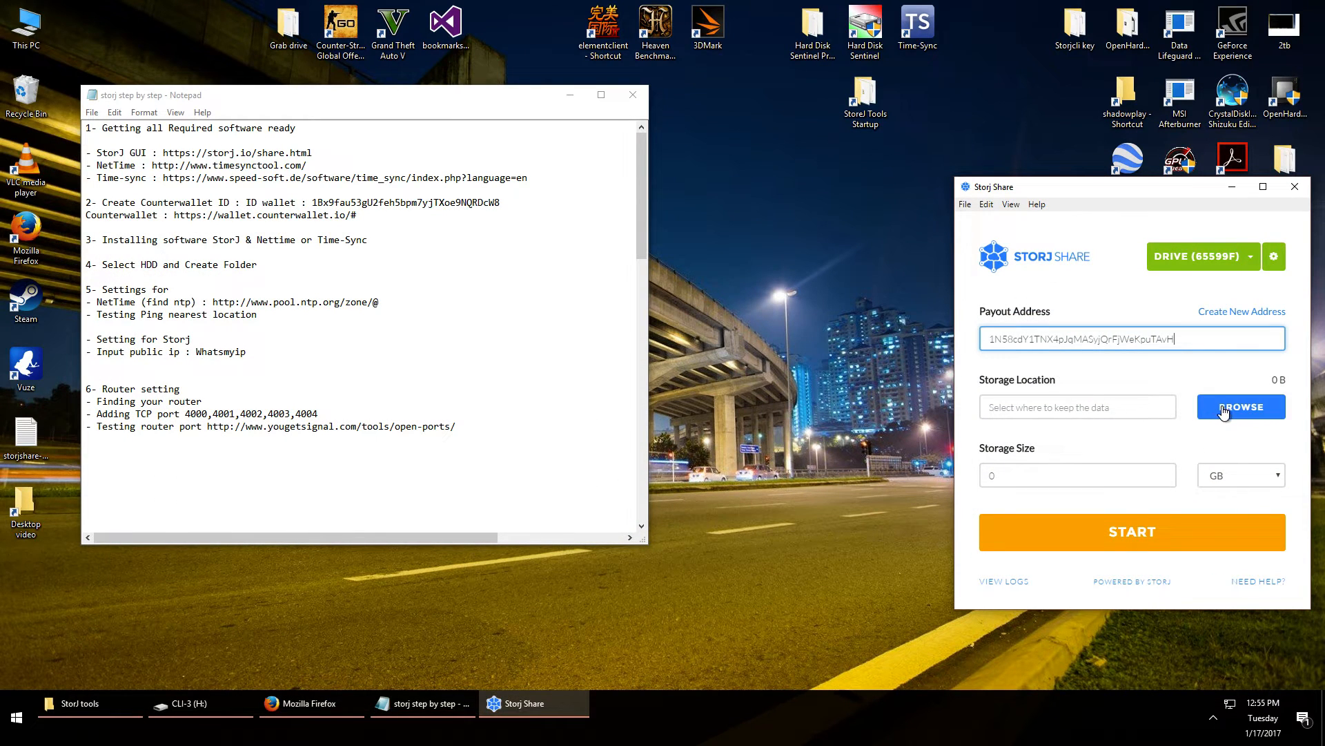
Set the storage location to H:\Storj-500GB with a 500 GB size
{"action": "left_click", "coordinate": [1223, 413]}
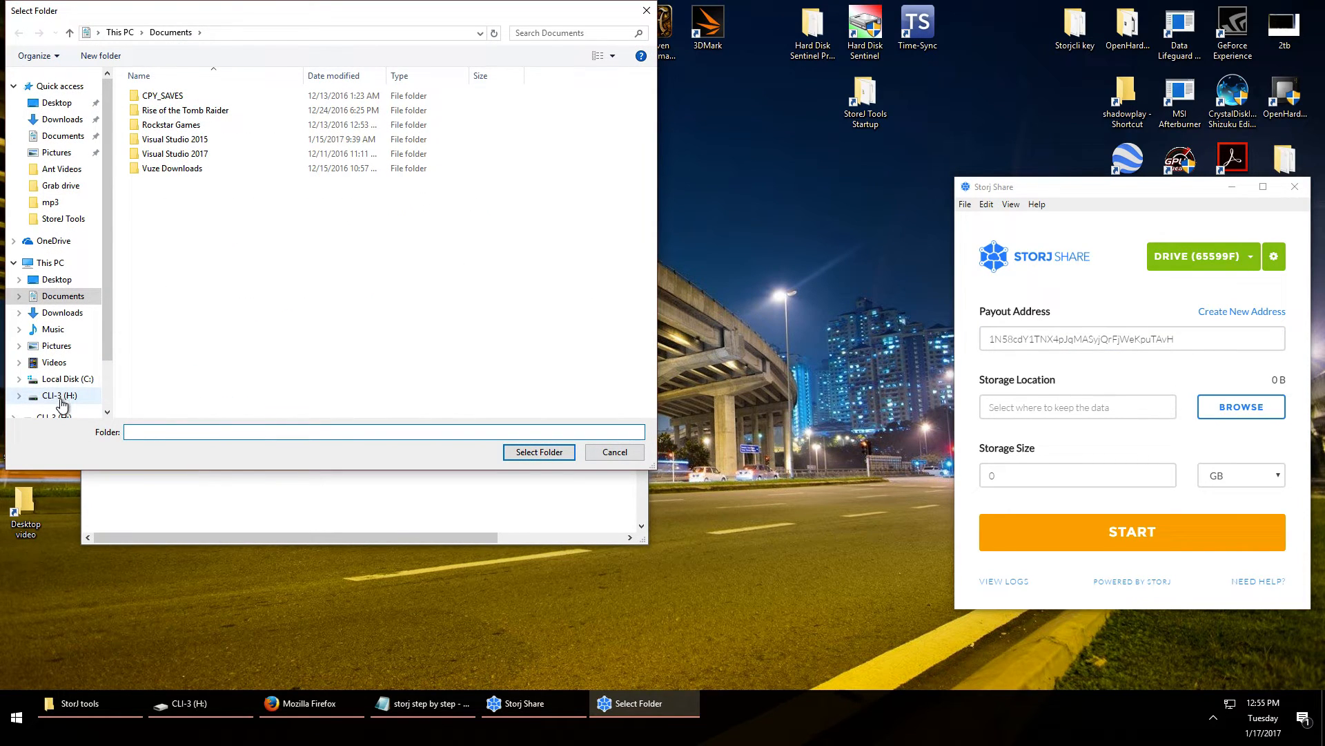
{"action": "left_click", "coordinate": [61, 399]}
{"action": "left_click", "coordinate": [179, 112]}
{"action": "left_click", "coordinate": [551, 452]}
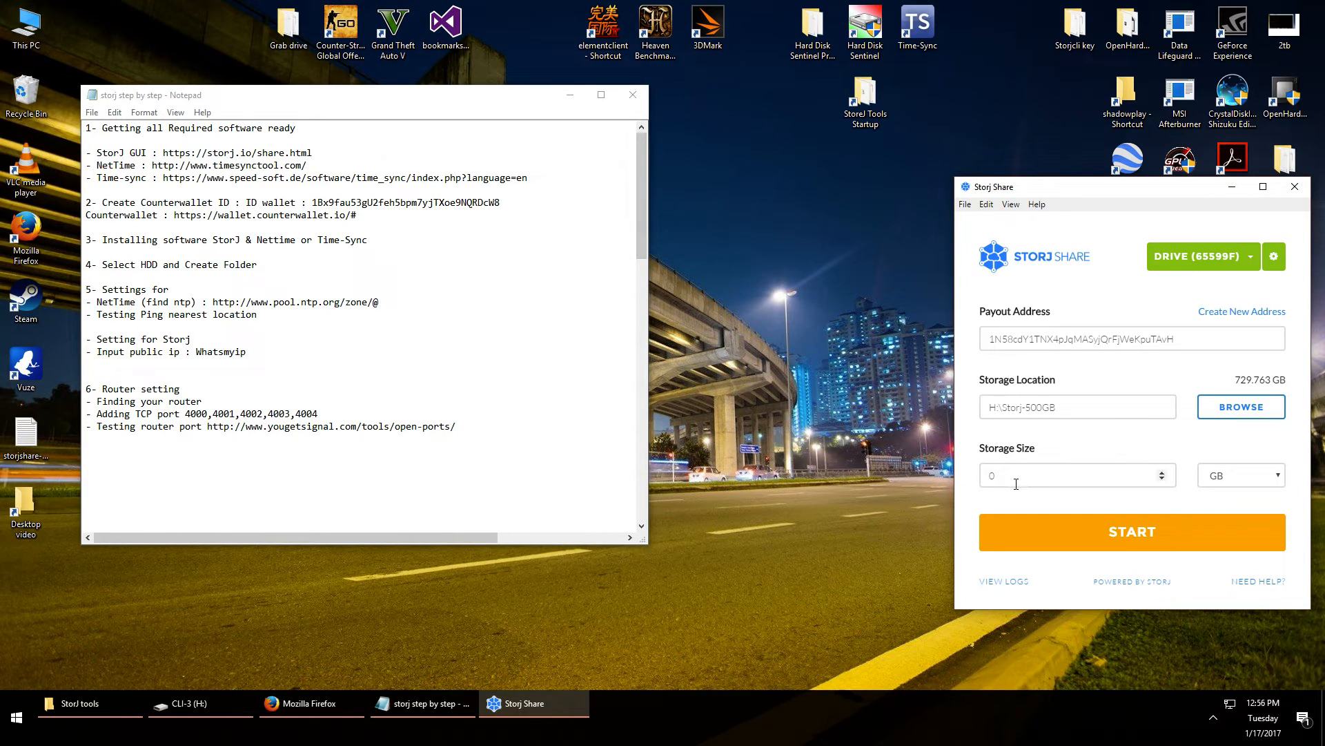
{"action": "double_click", "coordinate": [1016, 479]}
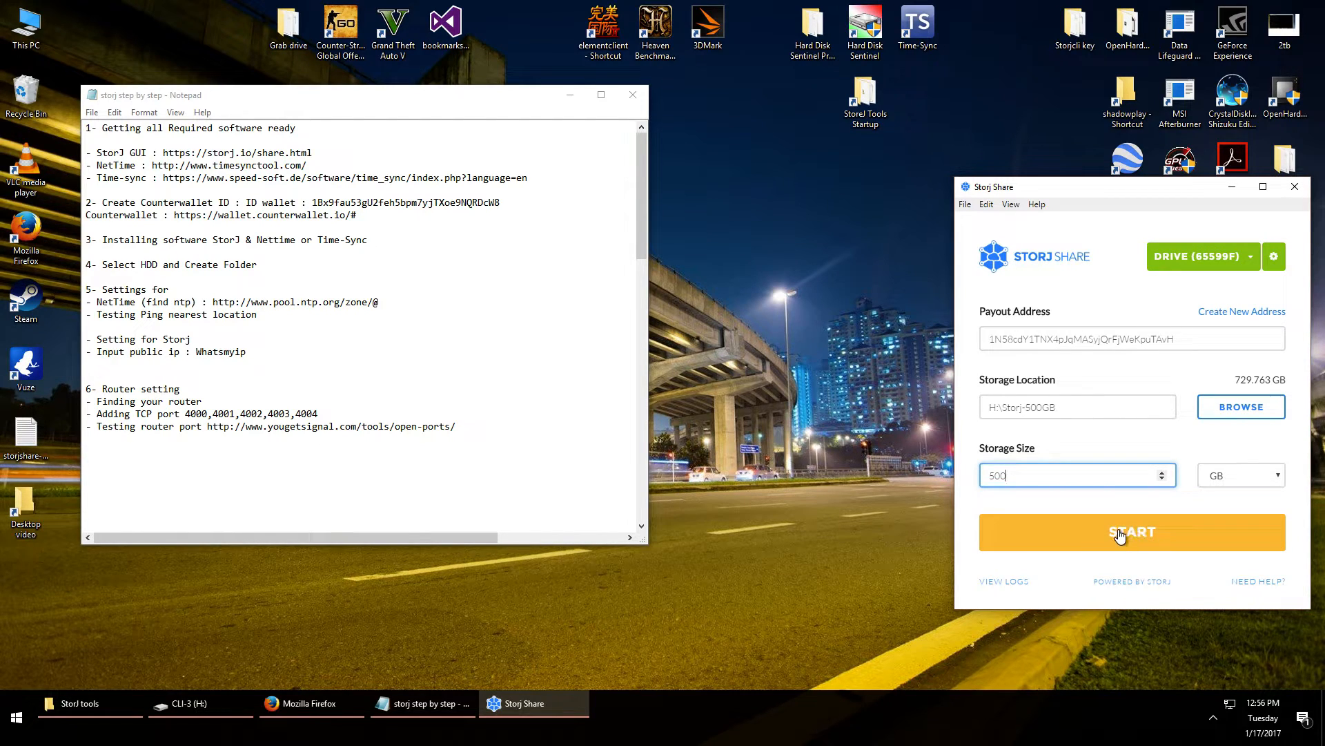
In Advanced Settings, enable Start in background and Shuffle Seeds, then view Network settings
{"action": "left_click", "coordinate": [1276, 258]}
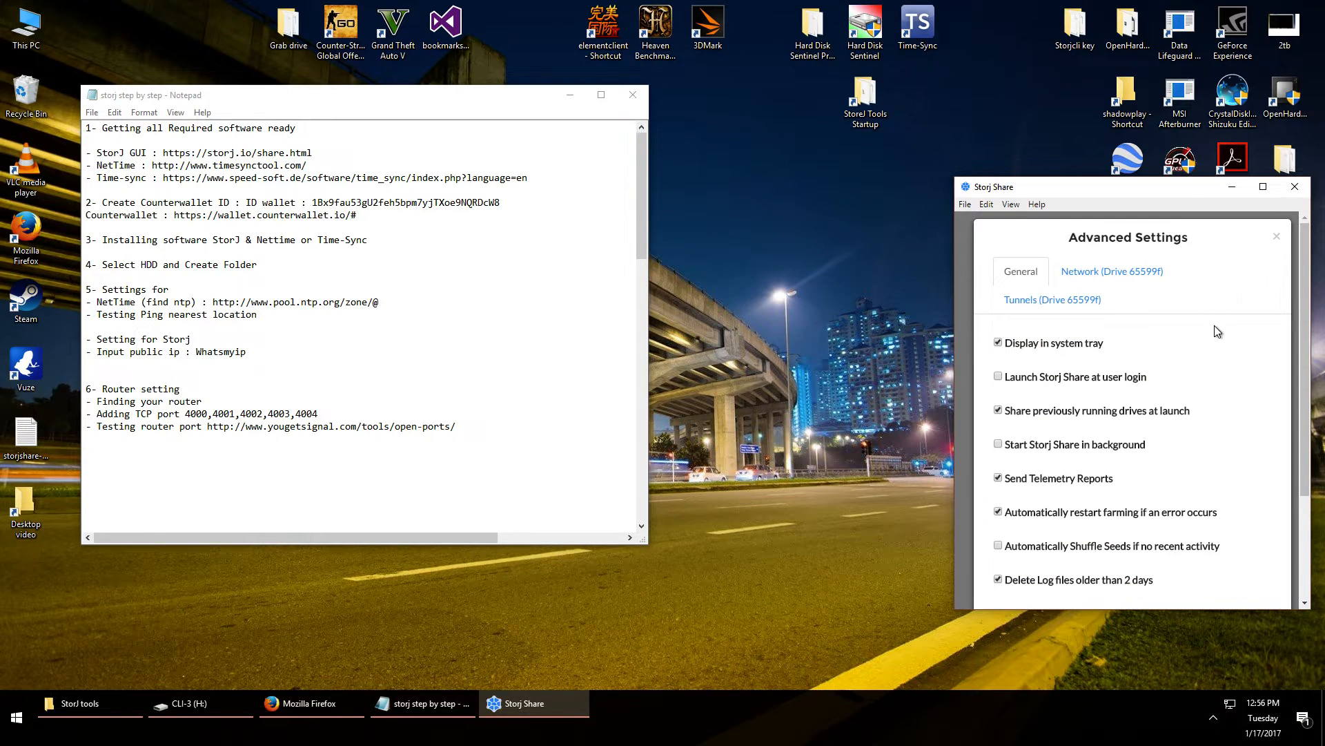
{"action": "scroll", "coordinate": [1157, 408], "scroll_direction": "down", "scroll_amount": 2}
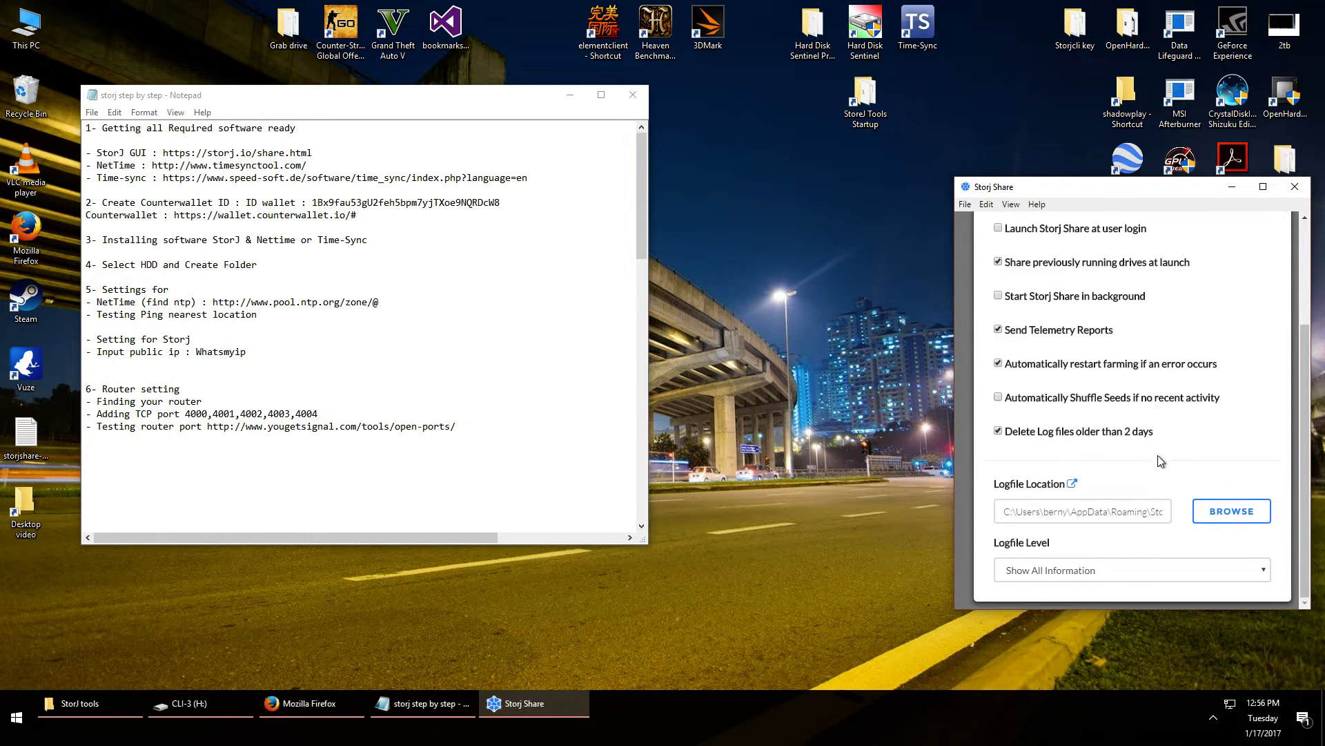
{"action": "left_click", "coordinate": [999, 397]}
{"action": "left_click", "coordinate": [1000, 296]}
{"action": "scroll", "coordinate": [1142, 459], "scroll_direction": "up", "scroll_amount": 3}
{"action": "left_click", "coordinate": [1108, 279]}
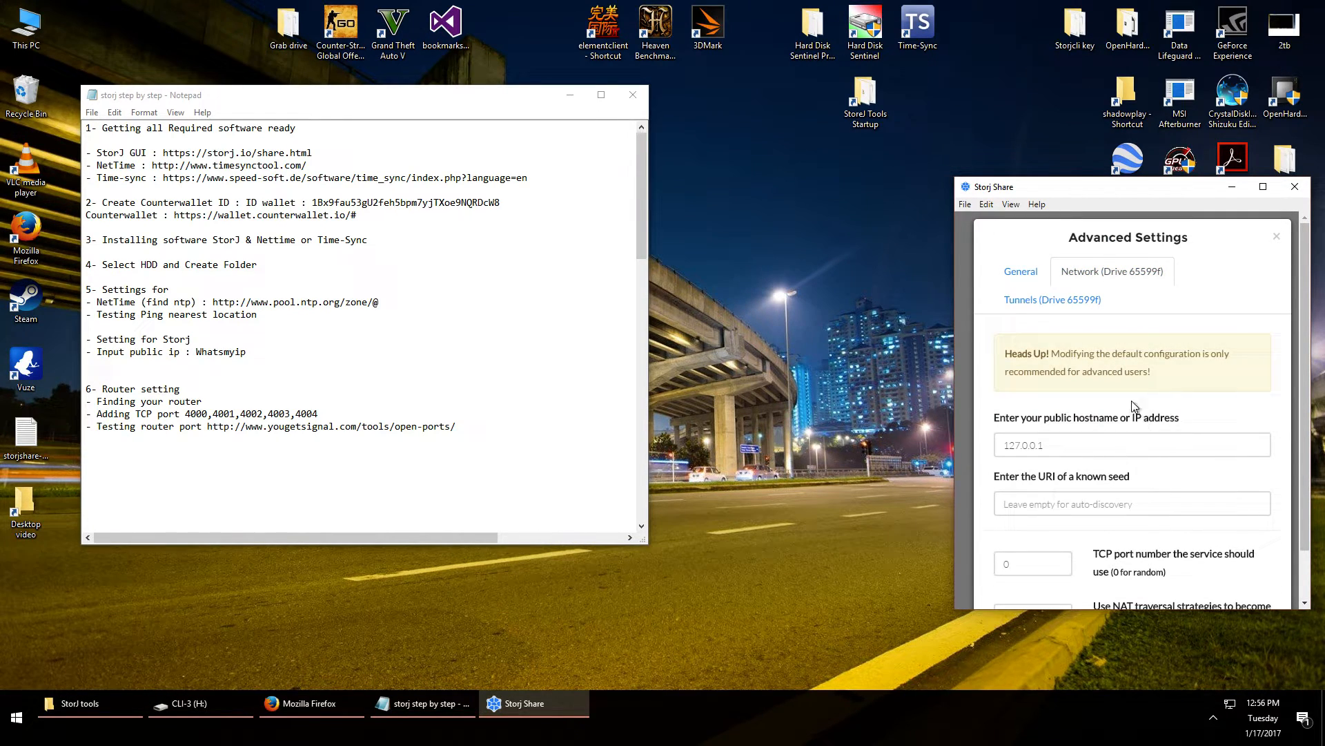
{"action": "scroll", "coordinate": [1160, 426], "scroll_direction": "down", "scroll_amount": 2}
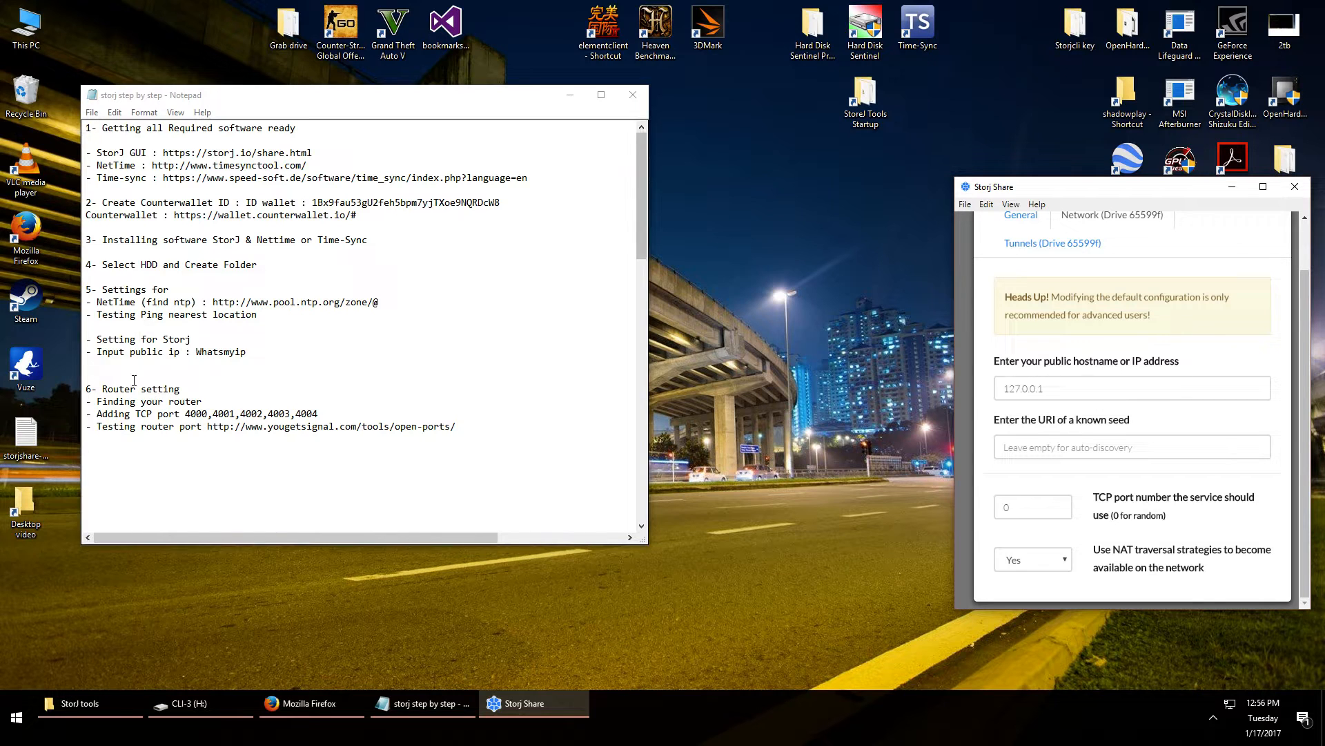
Search Google for 'whats my ip' in a new Firefox window
{"action": "double_click", "coordinate": [26, 232]}
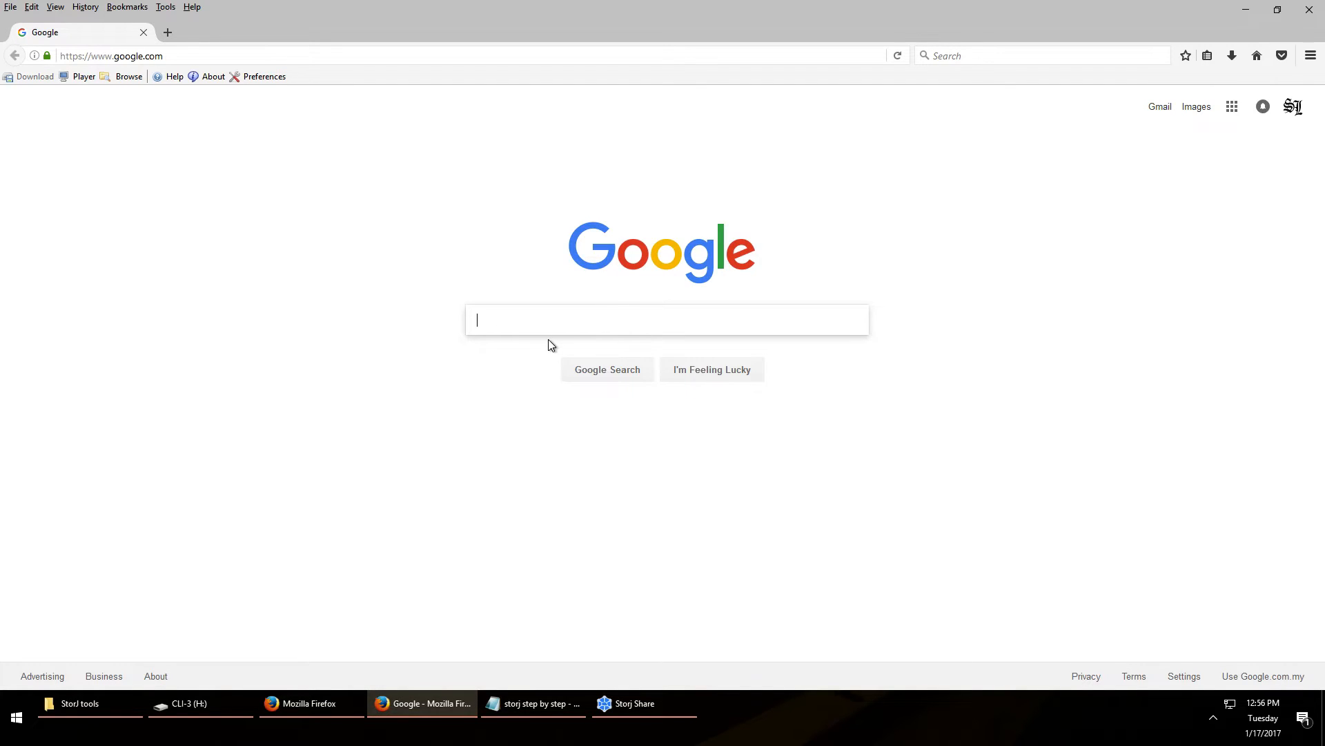
{"action": "type", "text": "h"}
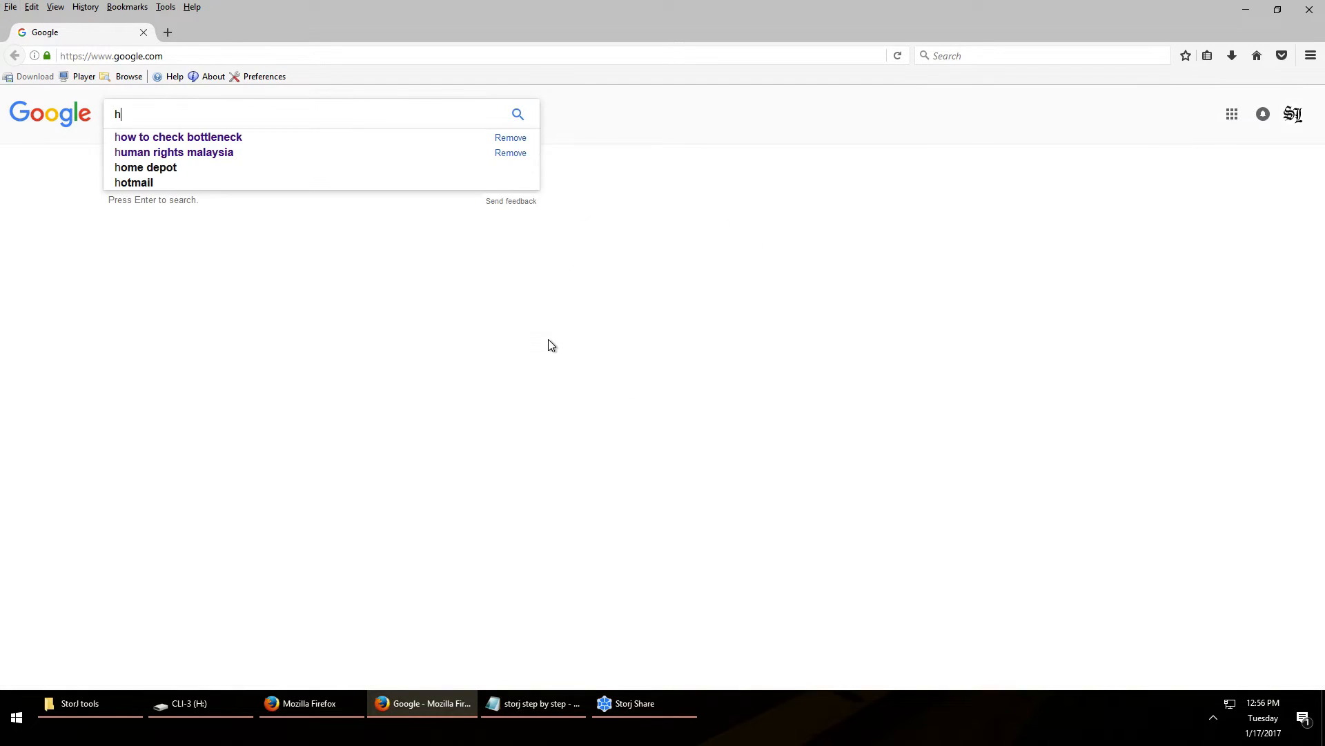
{"action": "key", "text": "BackSpace"}
{"action": "type", "text": "whats m"}
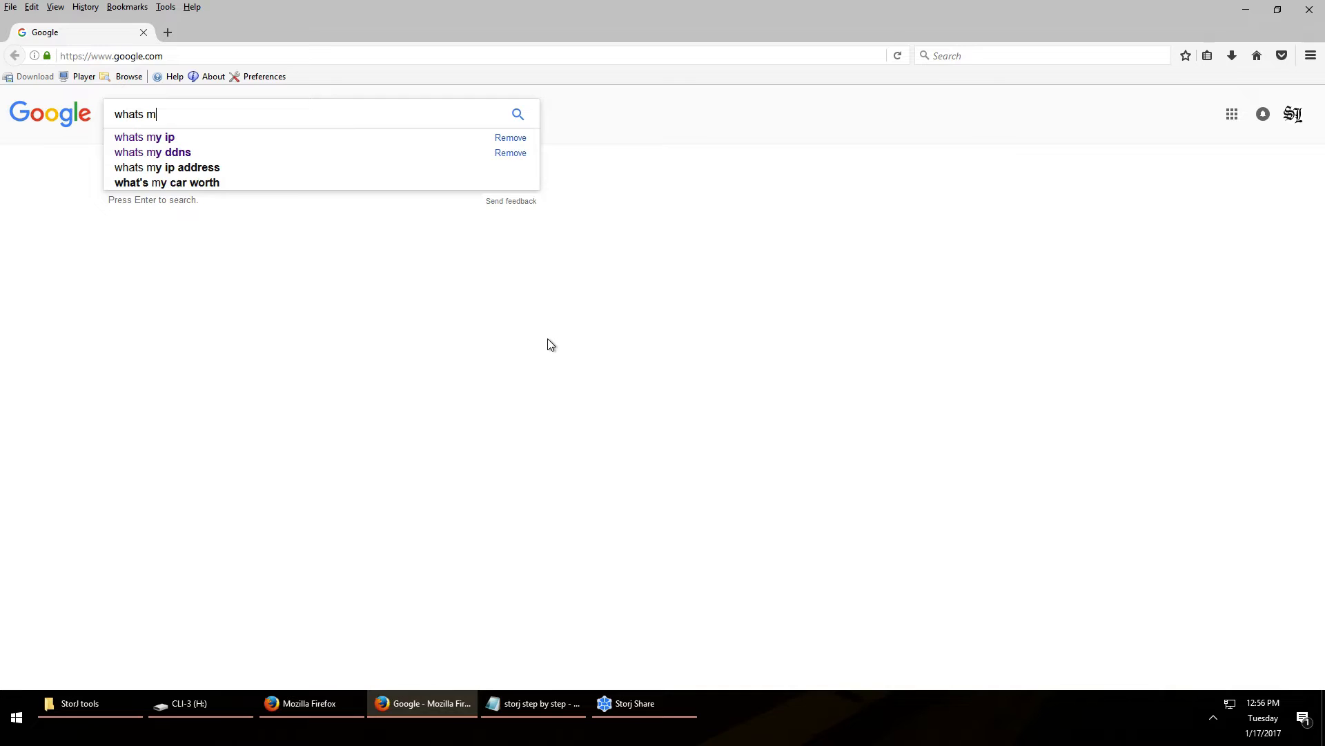
{"action": "type", "text": "y ip"}
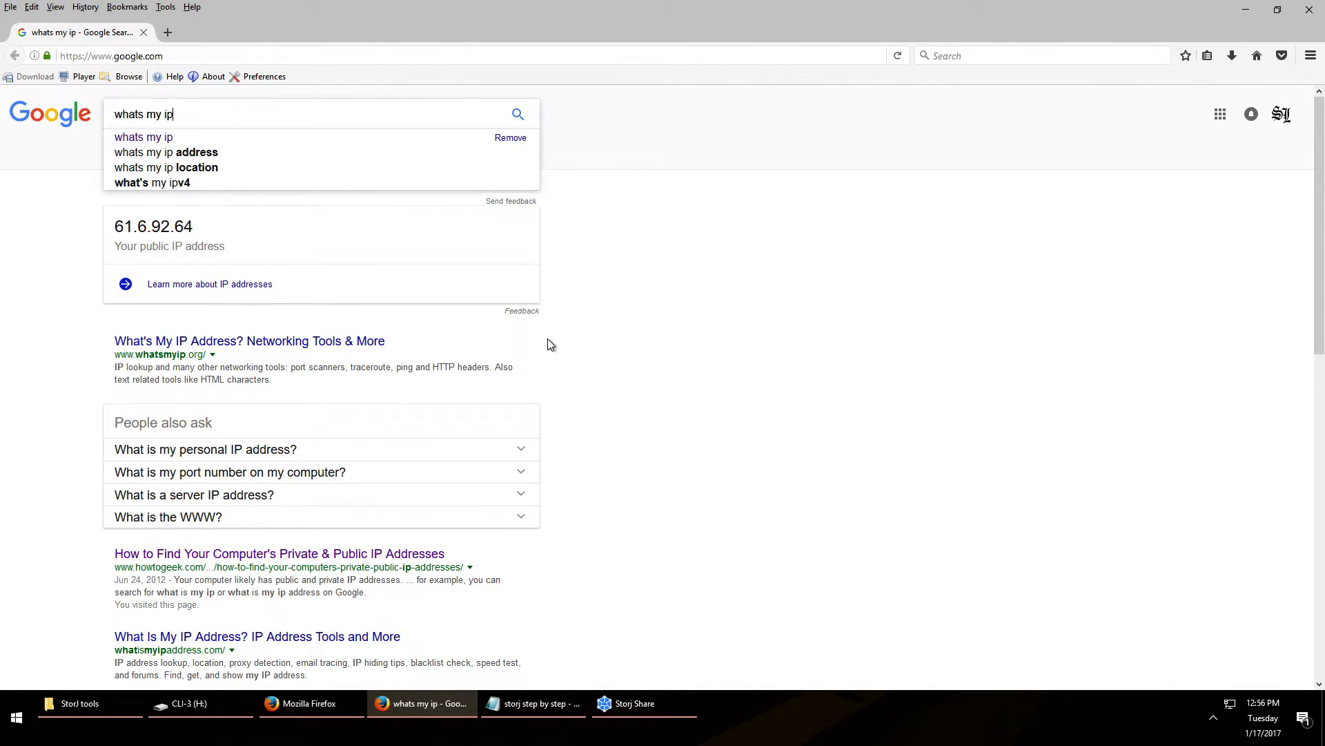
{"action": "key", "text": "Return"}
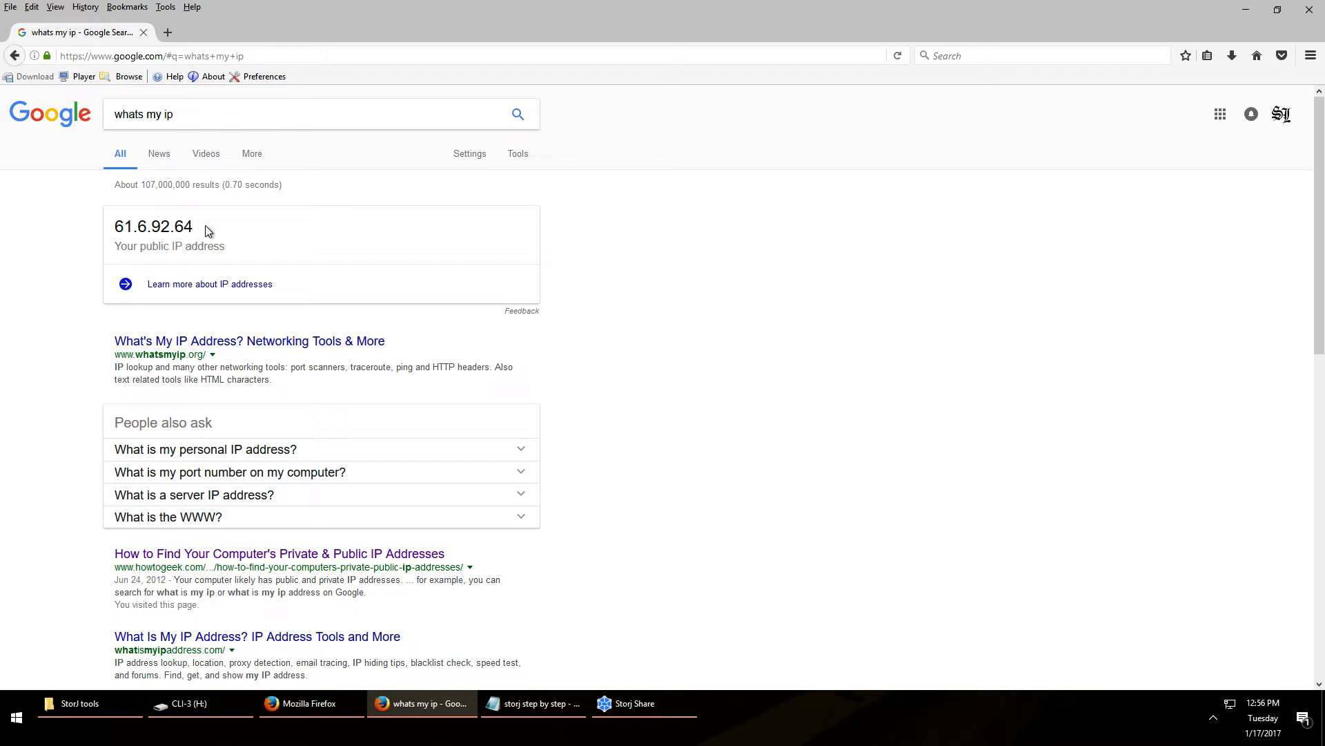
Copy the public IP and paste it over 127.0.0.1 in Storj Share's hostname field
{"action": "double_click", "coordinate": [142, 226]}
{"action": "right_click", "coordinate": [142, 227]}
{"action": "left_click", "coordinate": [165, 236]}
{"action": "left_click", "coordinate": [629, 703]}
{"action": "left_click", "coordinate": [1052, 390]}
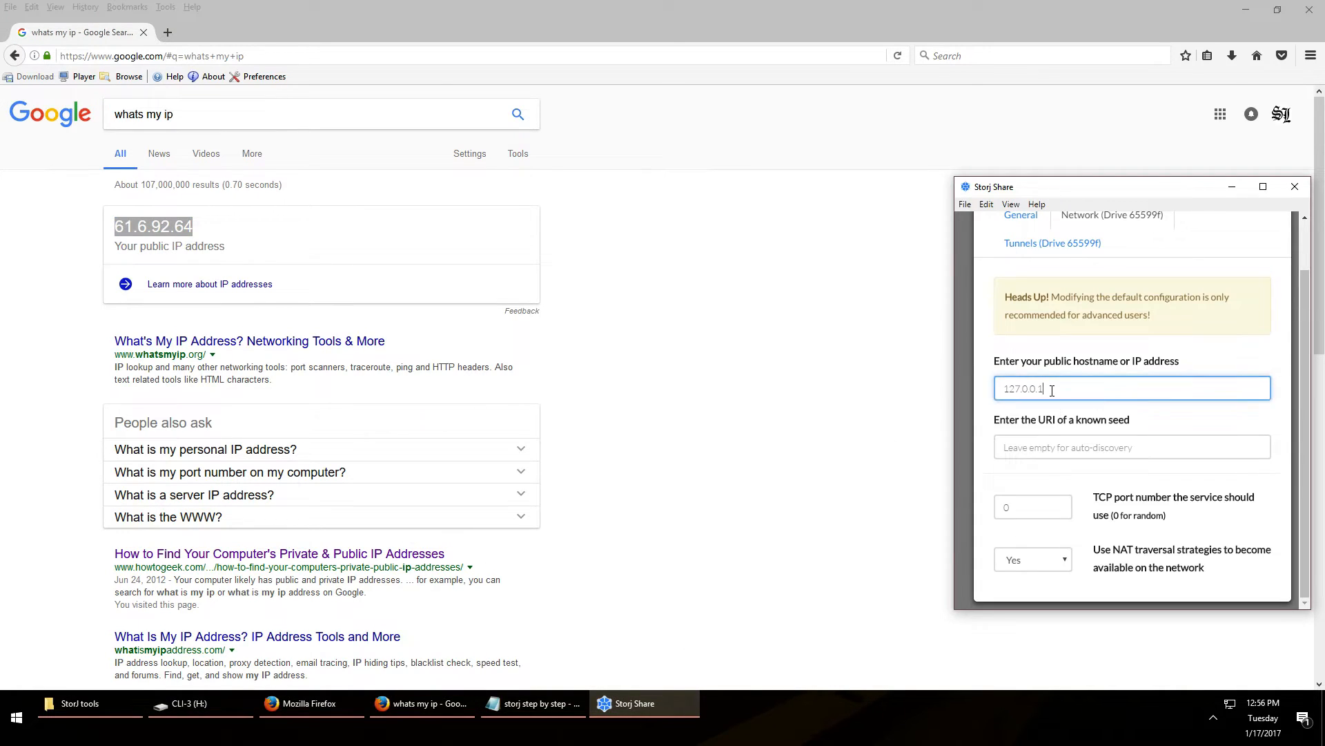
{"action": "double_click", "coordinate": [1052, 390]}
{"action": "key", "text": "ctrl+v"}
Minimize the search window and copy the NTP pool URL from the Notepad notes
{"action": "left_click", "coordinate": [1243, 11]}
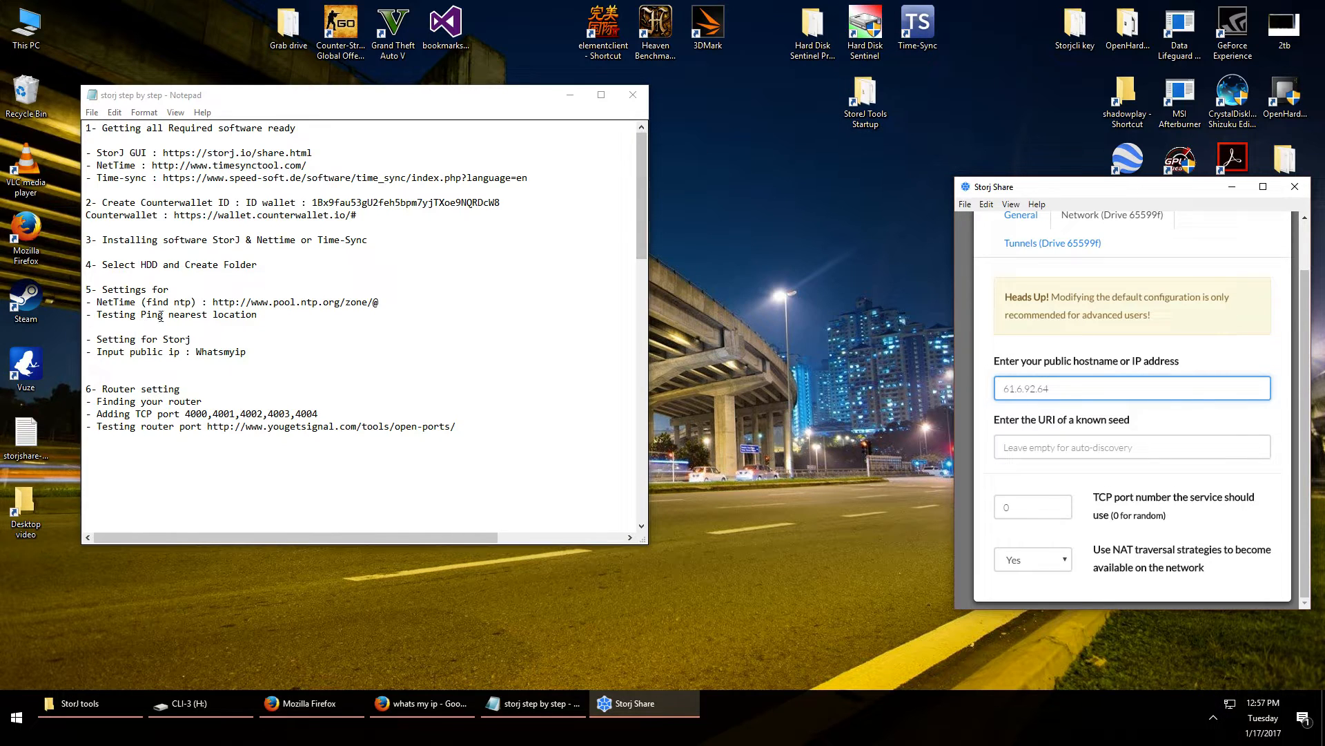
{"action": "left_click_drag", "start_coordinate": [212, 302], "coordinate": [385, 301]}
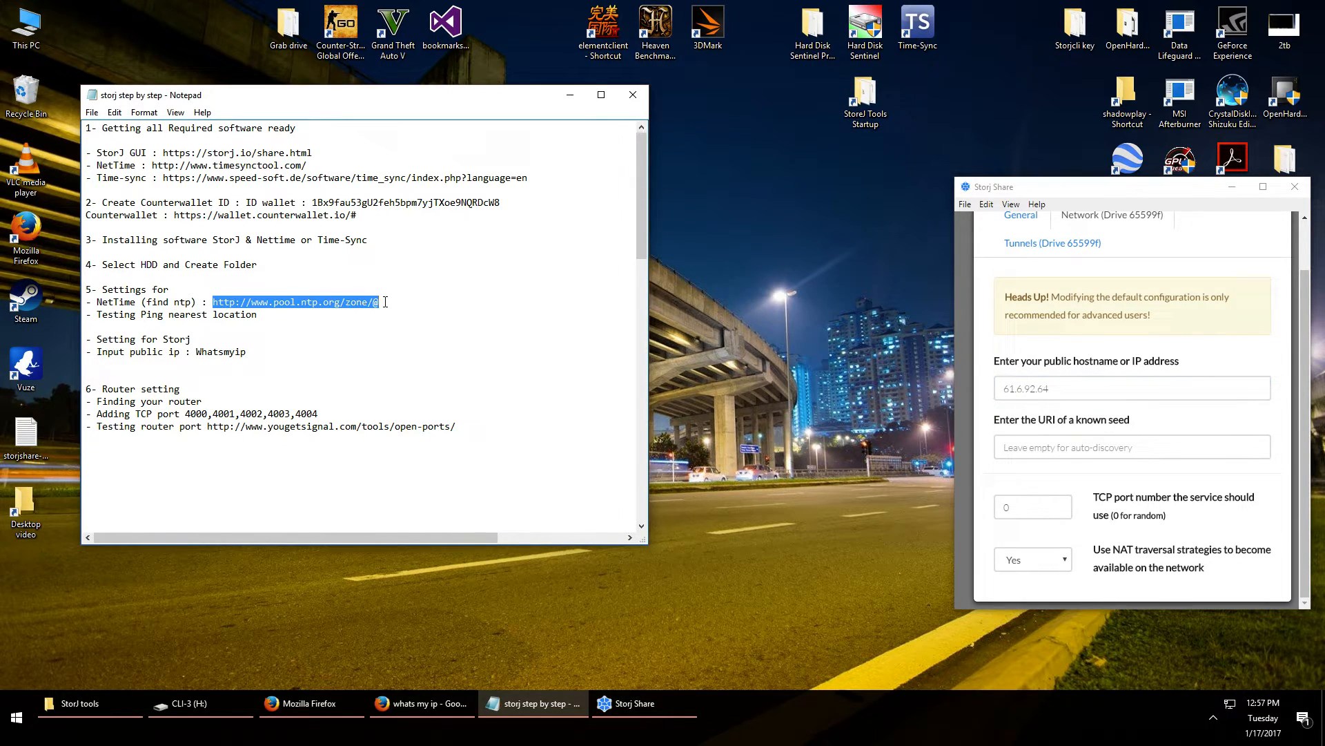
{"action": "right_click", "coordinate": [302, 301]}
Load the copied pool.ntp.org/zone/@ address in Firefox in place of the Google search
{"action": "left_click", "coordinate": [325, 343]}
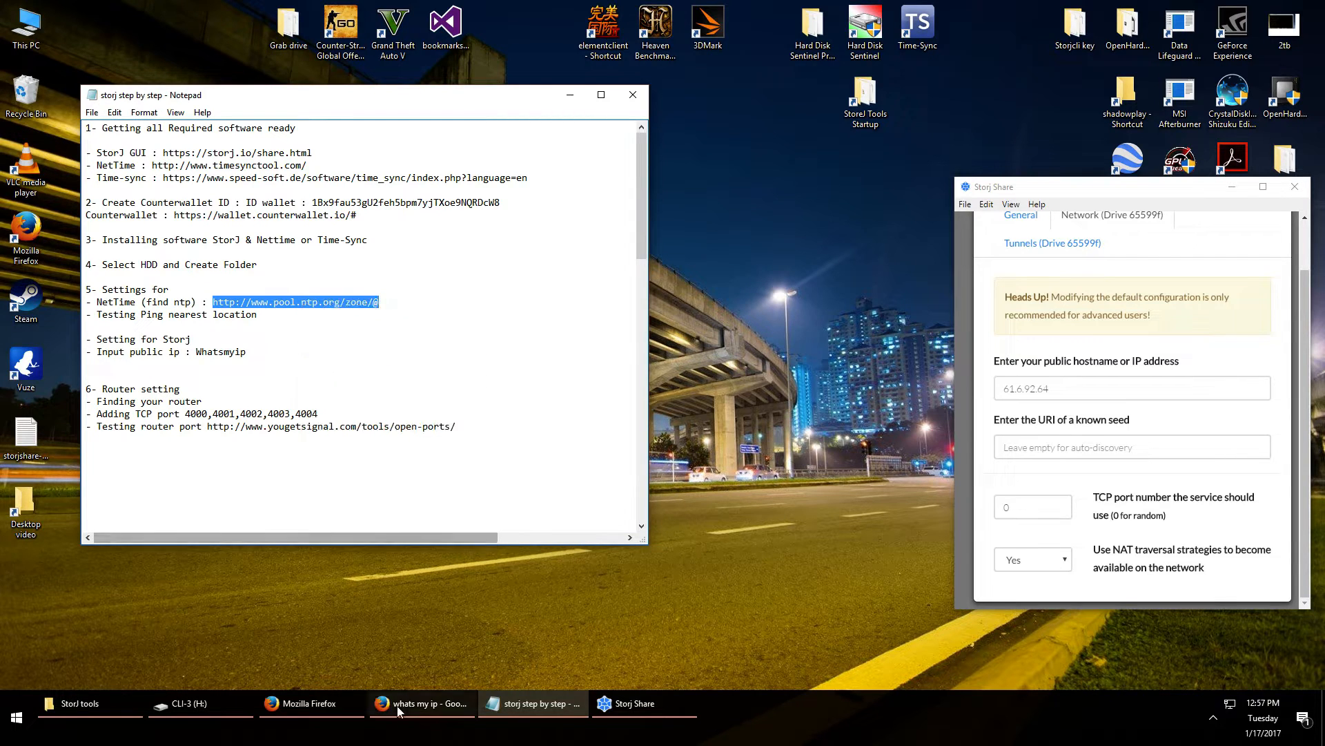
{"action": "left_click", "coordinate": [395, 705]}
{"action": "left_click", "coordinate": [246, 56]}
{"action": "right_click", "coordinate": [246, 58]}
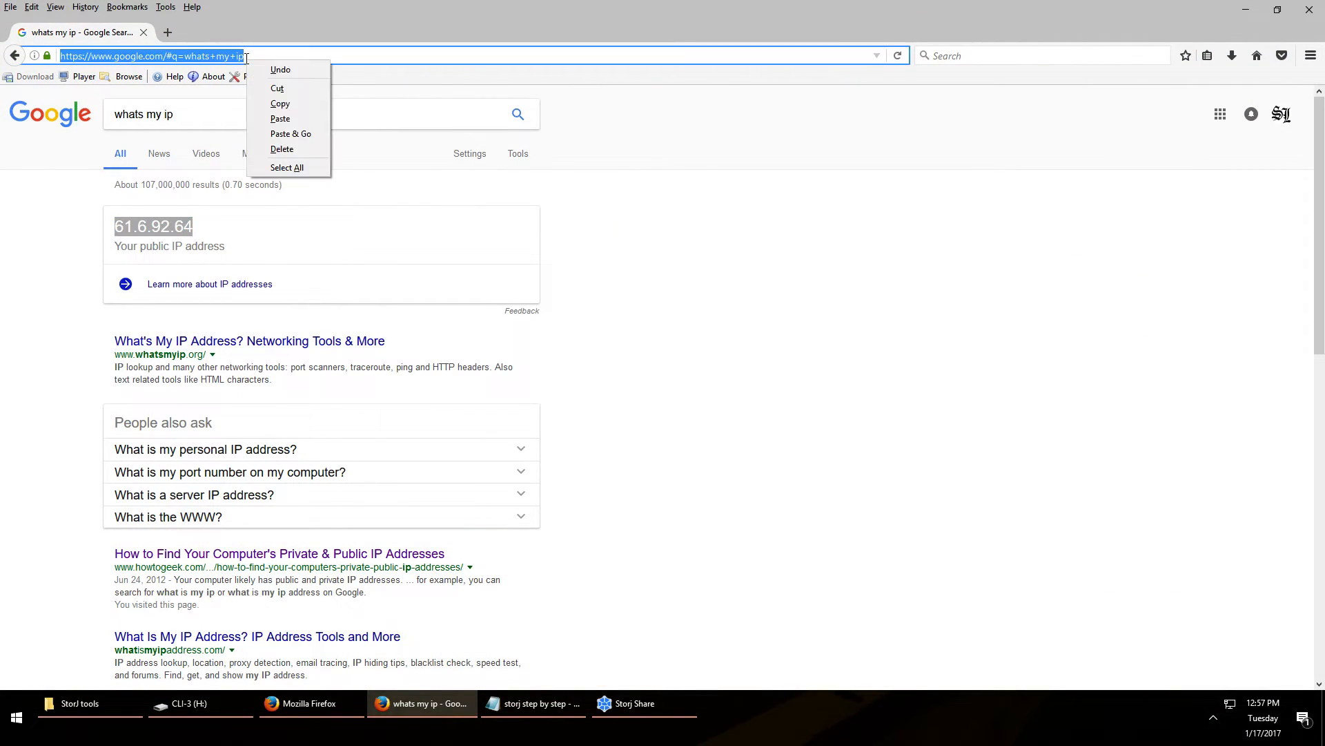
{"action": "left_click", "coordinate": [290, 121]}
{"action": "key", "text": "Return"}
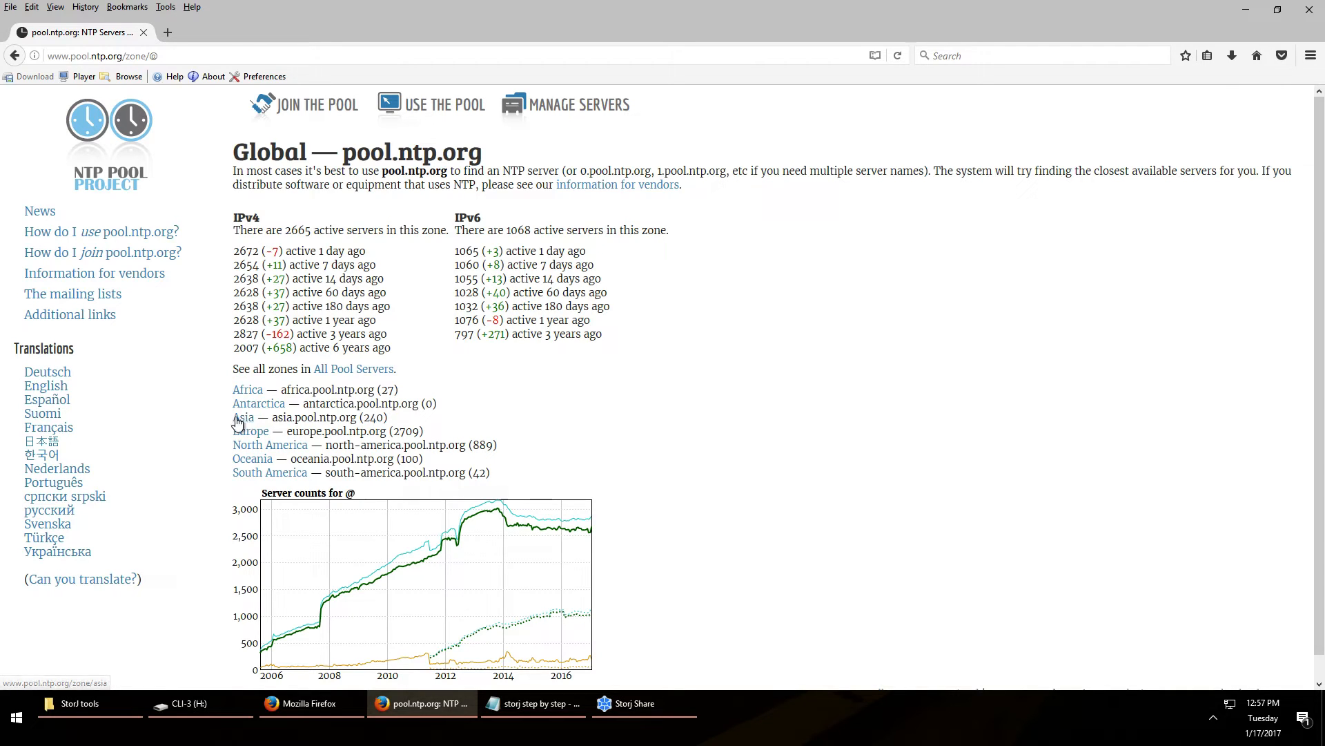
Launch Command Prompt via a cmd search and move its window to the right side
{"action": "left_click", "coordinate": [16, 718]}
{"action": "type", "text": "cmd"}
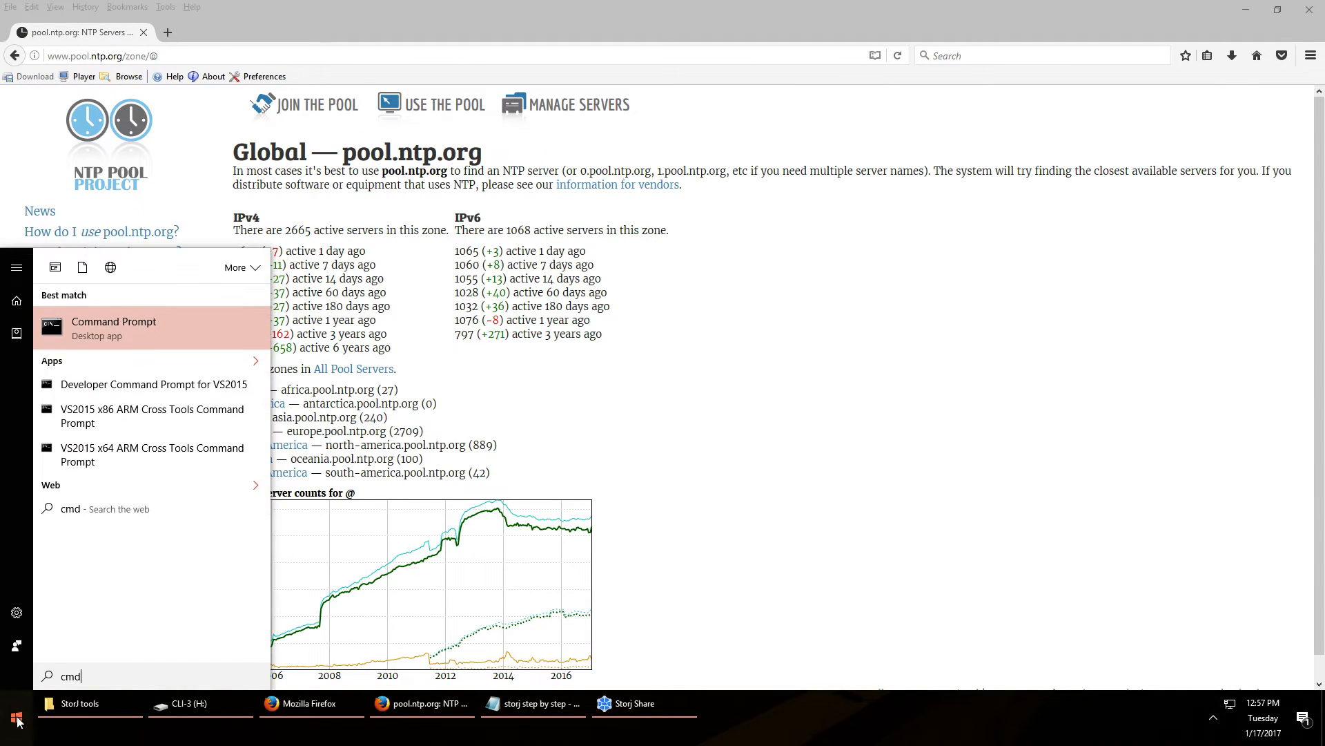
{"action": "left_click", "coordinate": [158, 329]}
{"action": "left_click_drag", "start_coordinate": [384, 31], "coordinate": [1064, 194]}
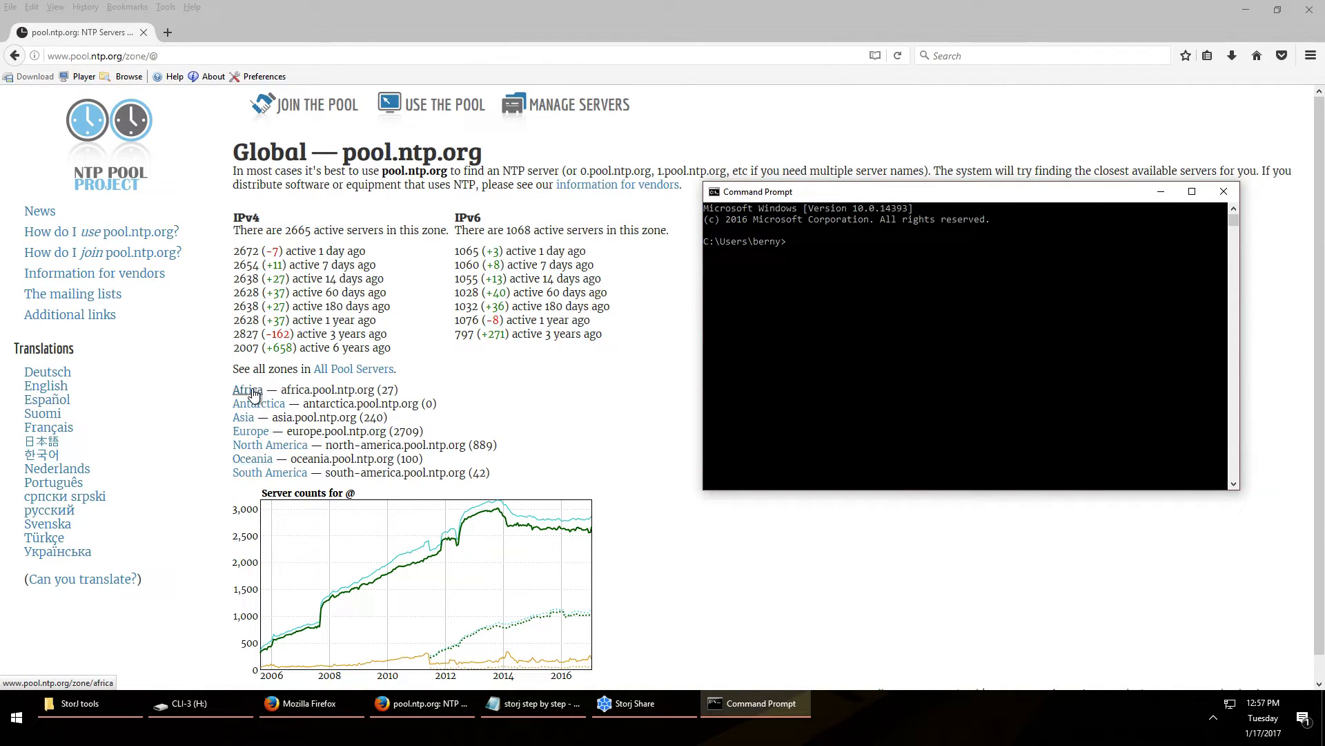
Preview the North America zone, go back, and select north-america.pool.ntp.org on the global page
{"action": "left_click", "coordinate": [273, 450]}
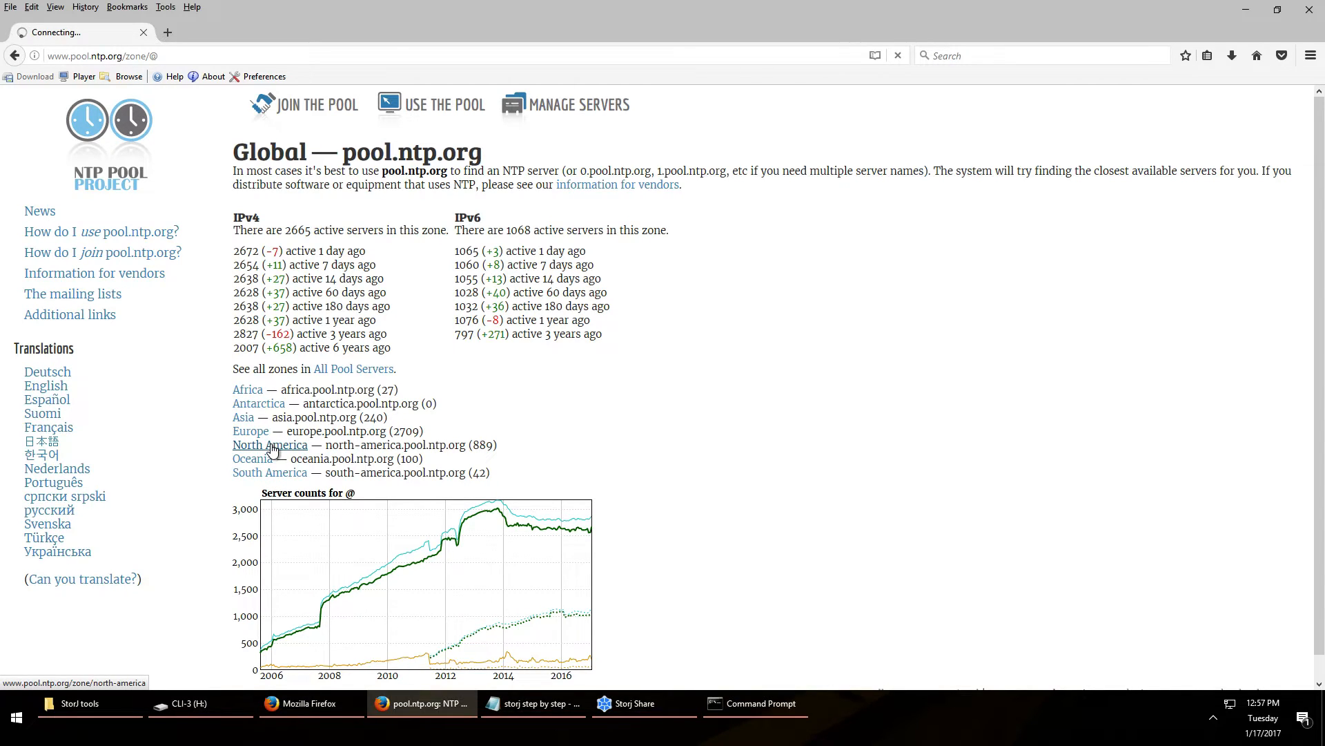
{"action": "key", "text": "alt+Left"}
{"action": "left_click_drag", "start_coordinate": [326, 447], "coordinate": [468, 445]}
Ping north-america.pool.ntp.org in Command Prompt, averaging about 174 ms
{"action": "right_click", "coordinate": [468, 445]}
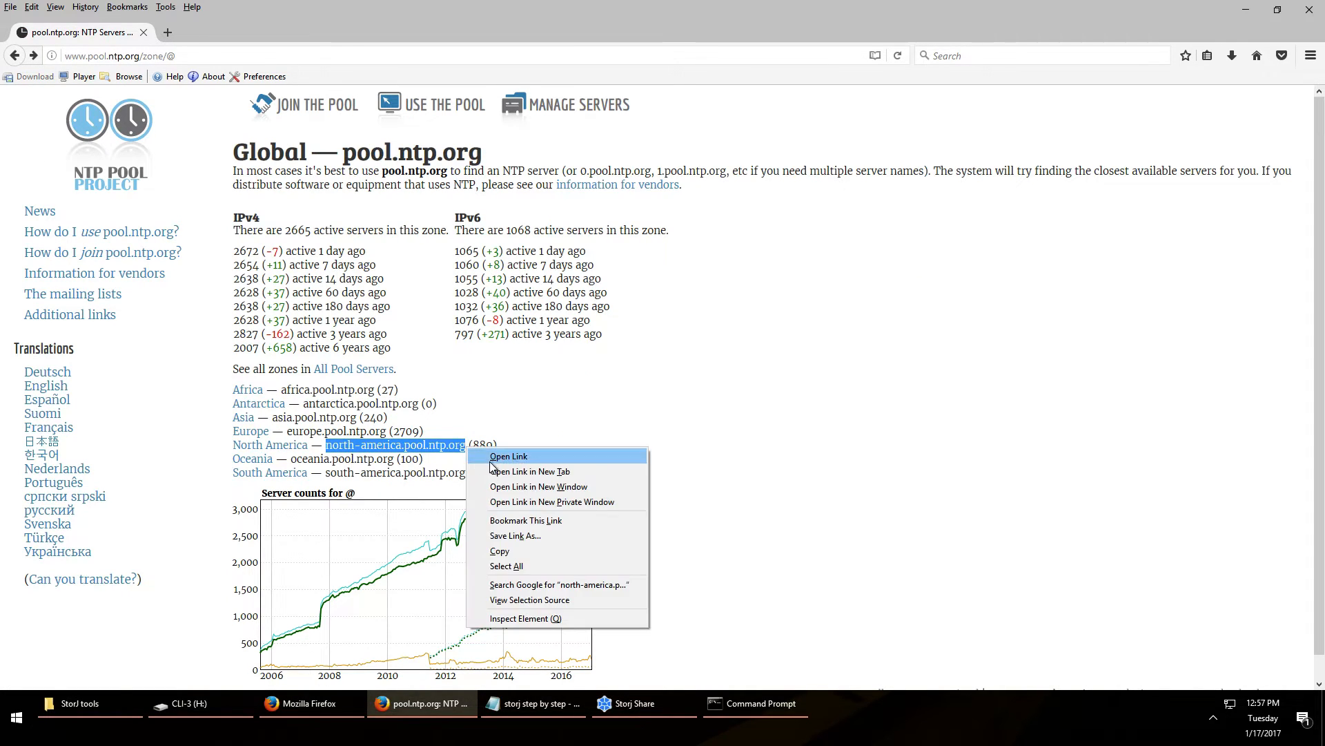
{"action": "left_click", "coordinate": [512, 550]}
{"action": "left_click", "coordinate": [752, 702]}
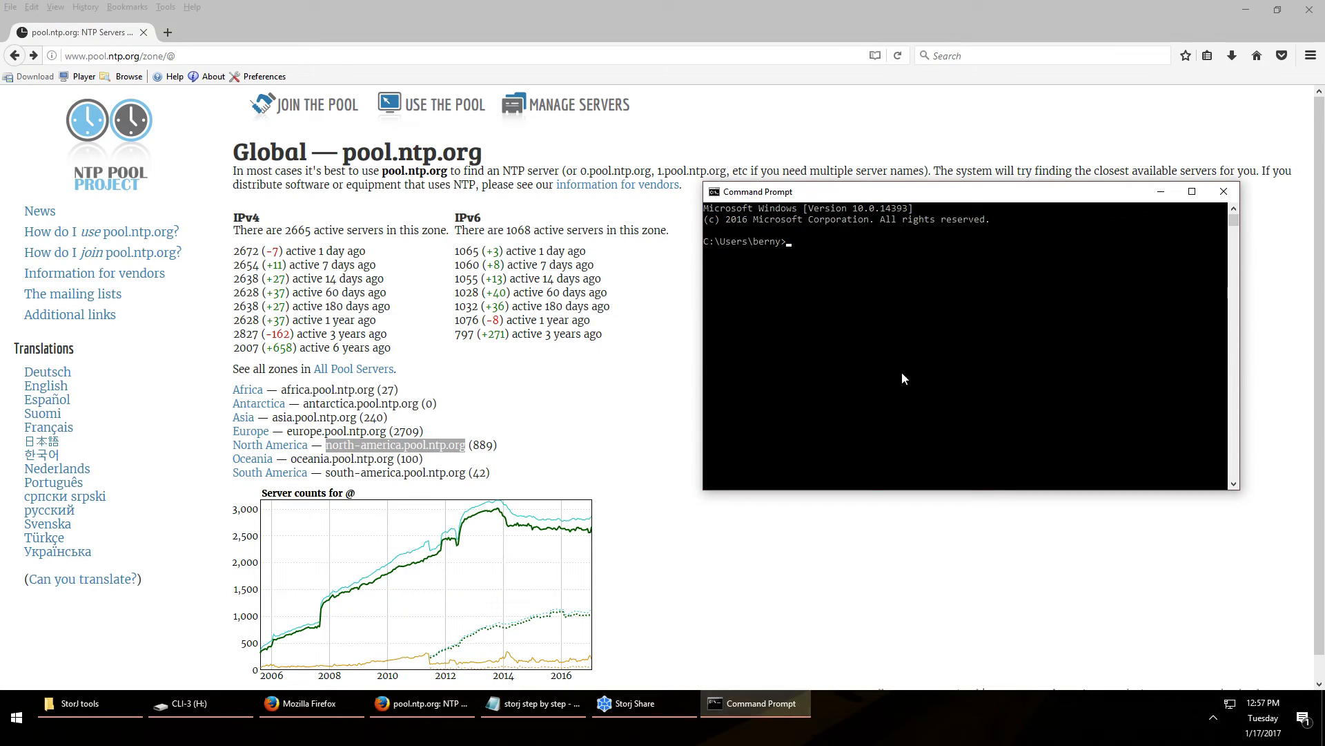
{"action": "type", "text": "ping"}
{"action": "key", "text": "ctrl+v"}
{"action": "key", "text": "Return"}
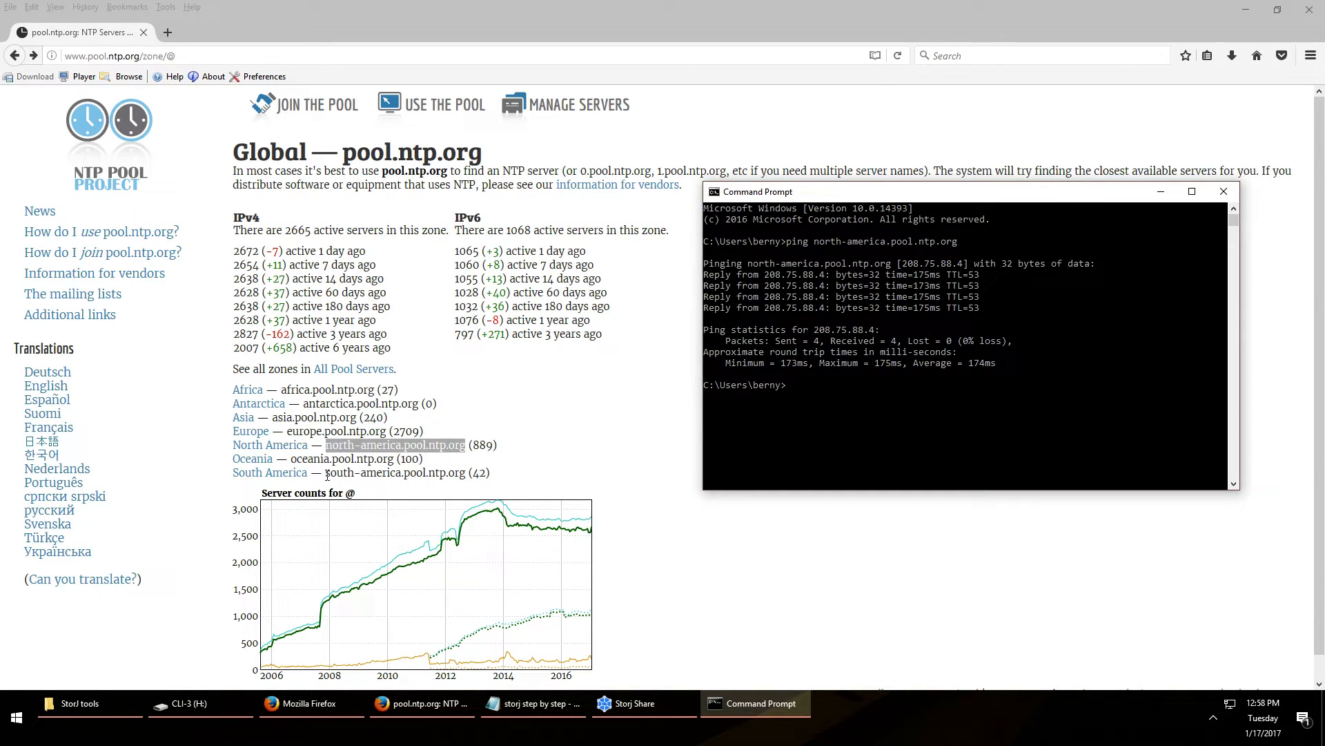
Ping south-america.pool.ntp.org, averaging about 320 ms with no loss
{"action": "left_click_drag", "start_coordinate": [326, 475], "coordinate": [467, 475]}
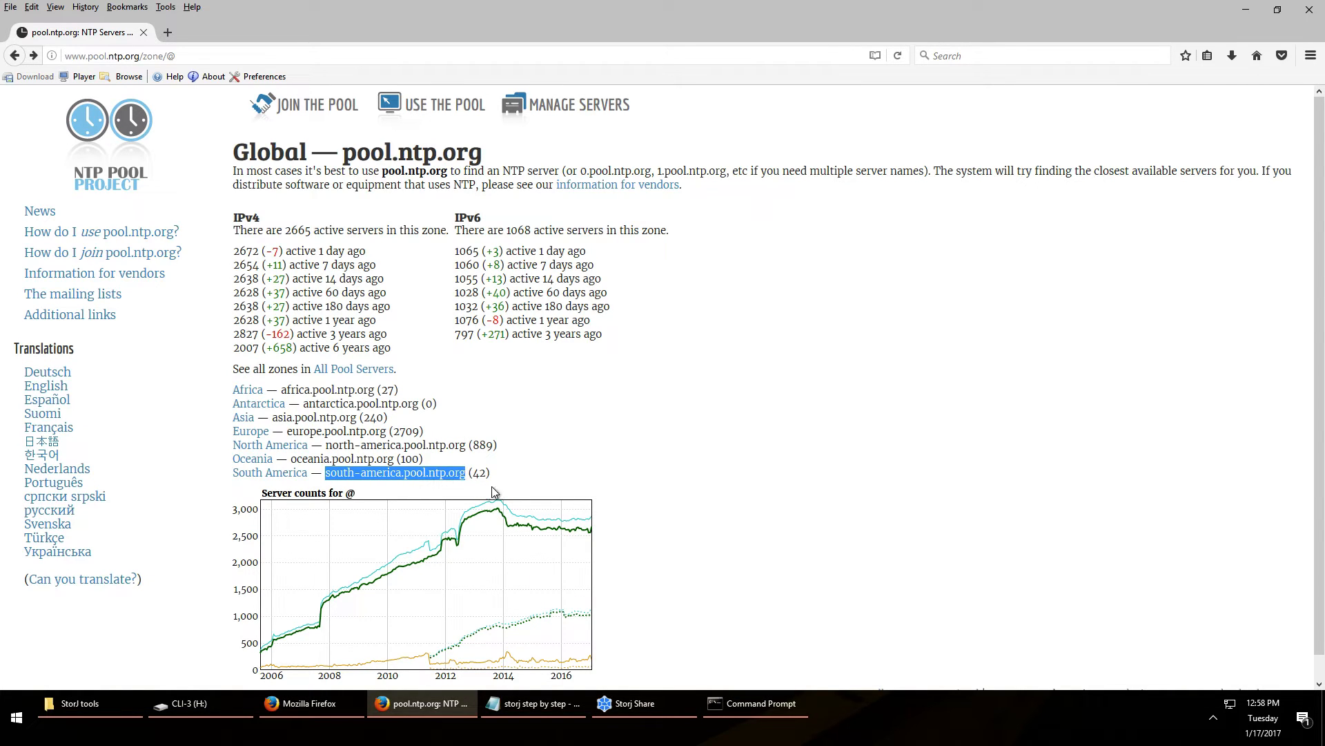
{"action": "left_click", "coordinate": [741, 705]}
{"action": "type", "text": "ping"}
{"action": "key", "text": "ctrl+v"}
{"action": "key", "text": "Return"}
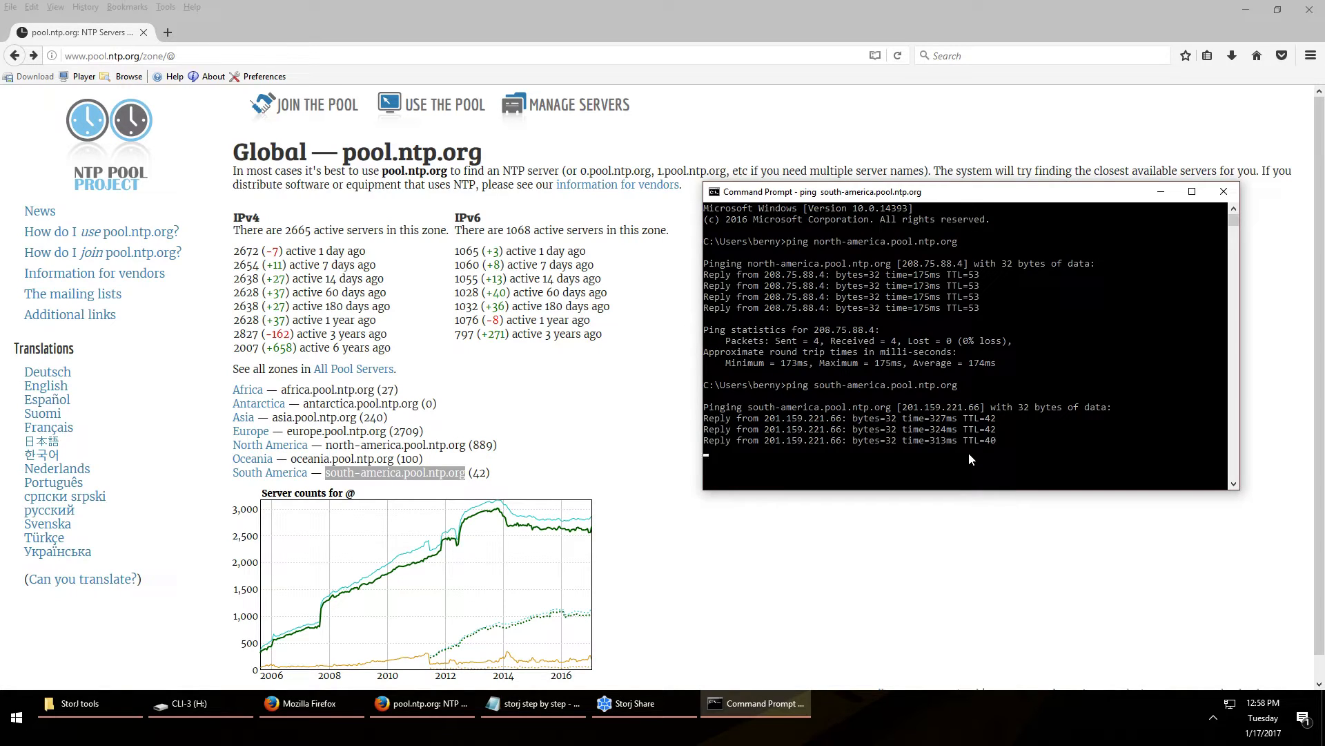
Ping asia.pool.ntp.org, whose requests time out
{"action": "left_click_drag", "start_coordinate": [272, 417], "coordinate": [356, 415]}
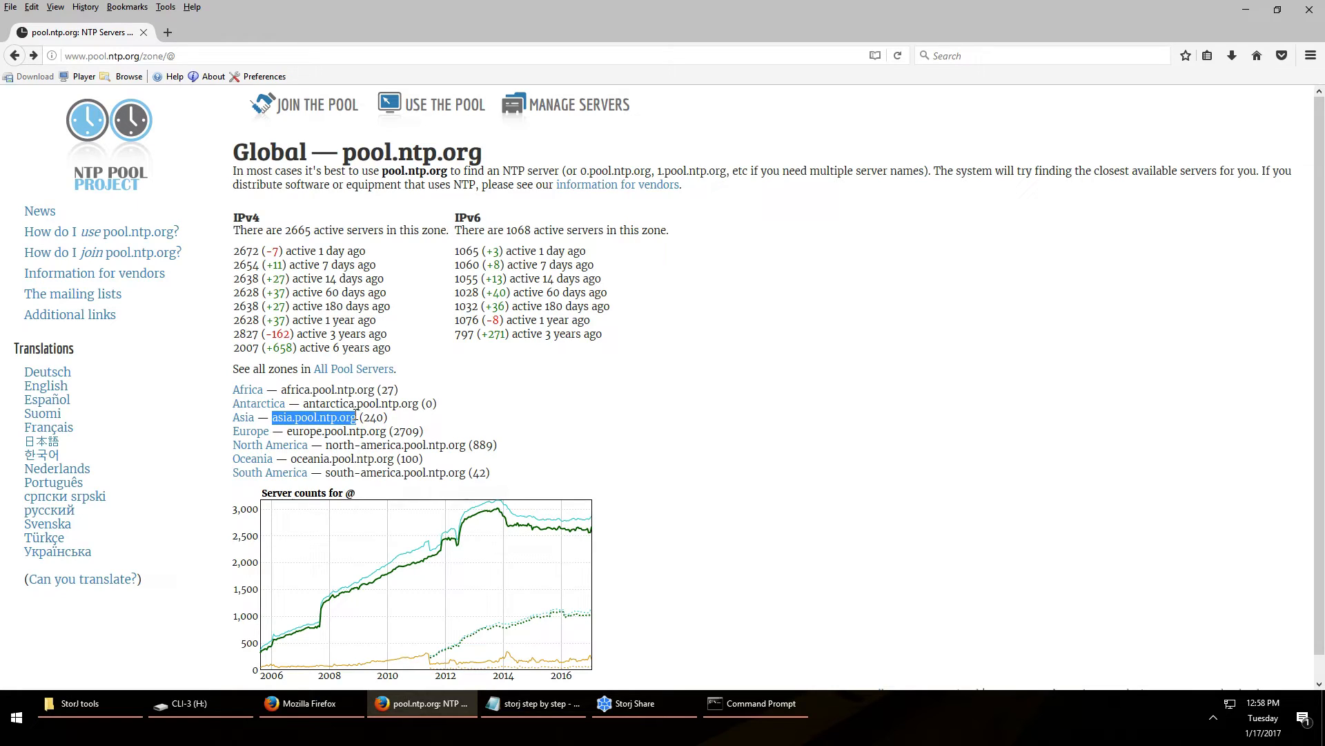
{"action": "left_click", "coordinate": [775, 710]}
{"action": "type", "text": "ping"}
{"action": "key", "text": "ctrl+v"}
{"action": "key", "text": "Return"}
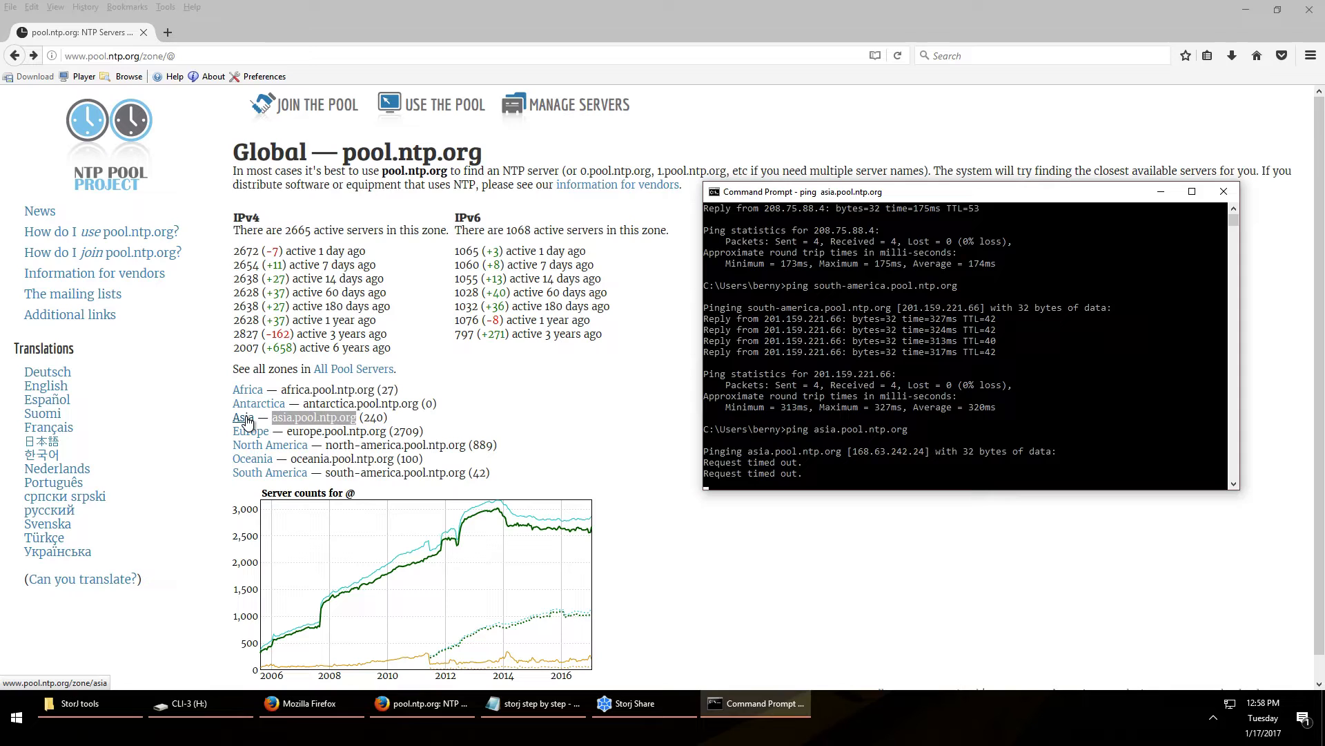
Open the Asia zone list and ping the Malaysia pool my.pool.ntp.org, which times out
{"action": "left_click", "coordinate": [245, 418]}
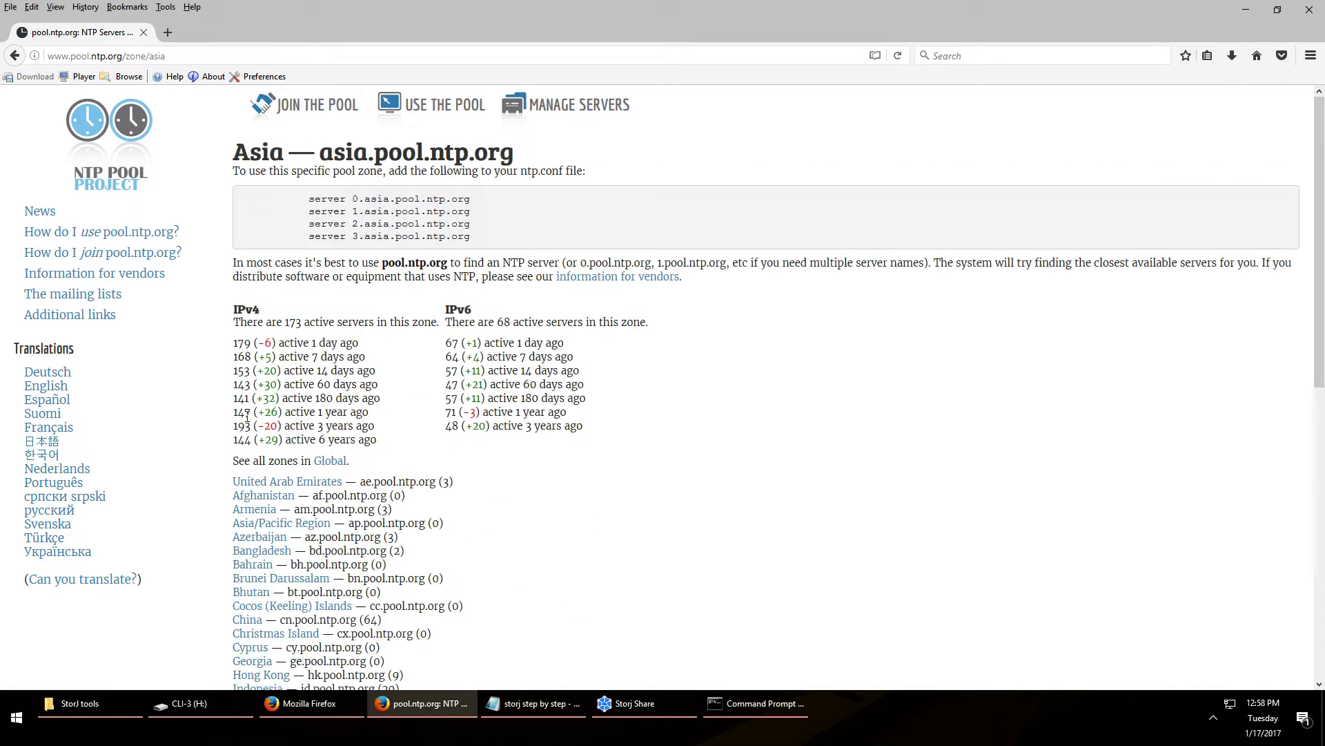
{"action": "scroll", "coordinate": [310, 299], "scroll_direction": "down", "scroll_amount": 5}
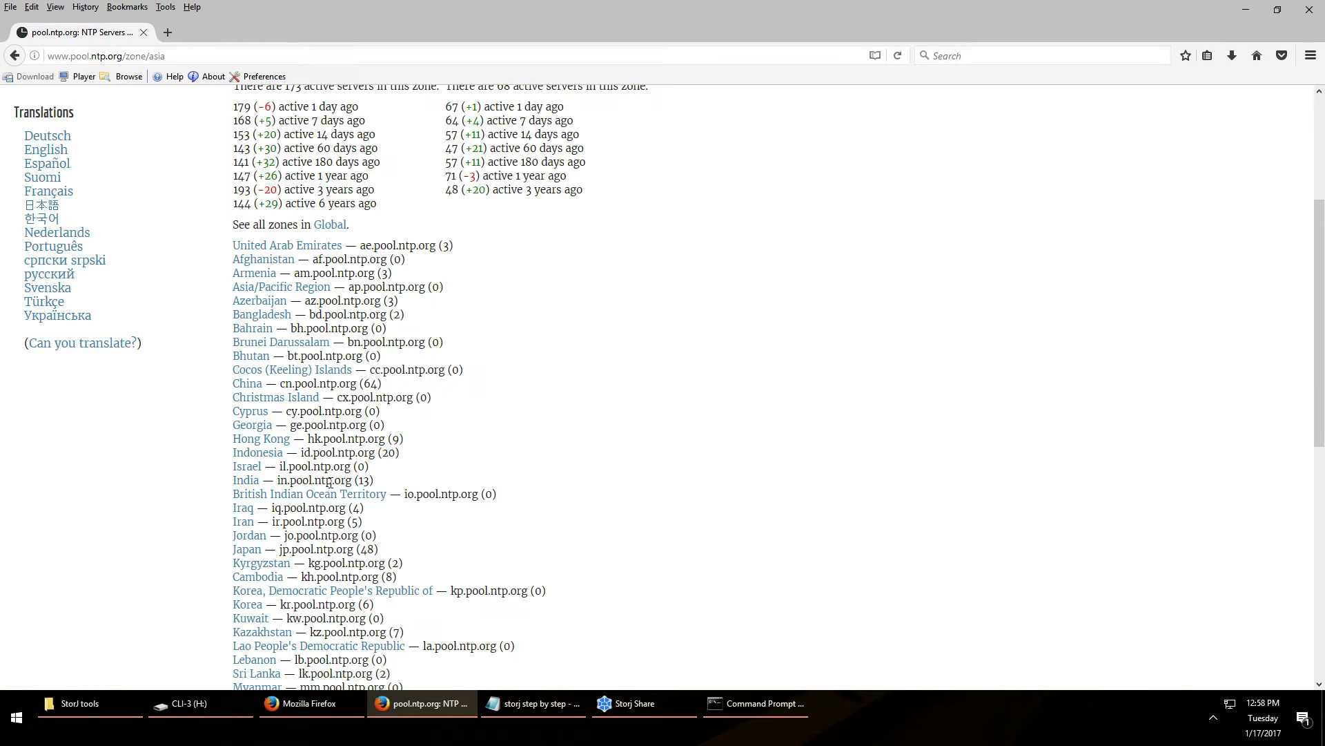
{"action": "scroll", "coordinate": [293, 526], "scroll_direction": "down", "scroll_amount": 3}
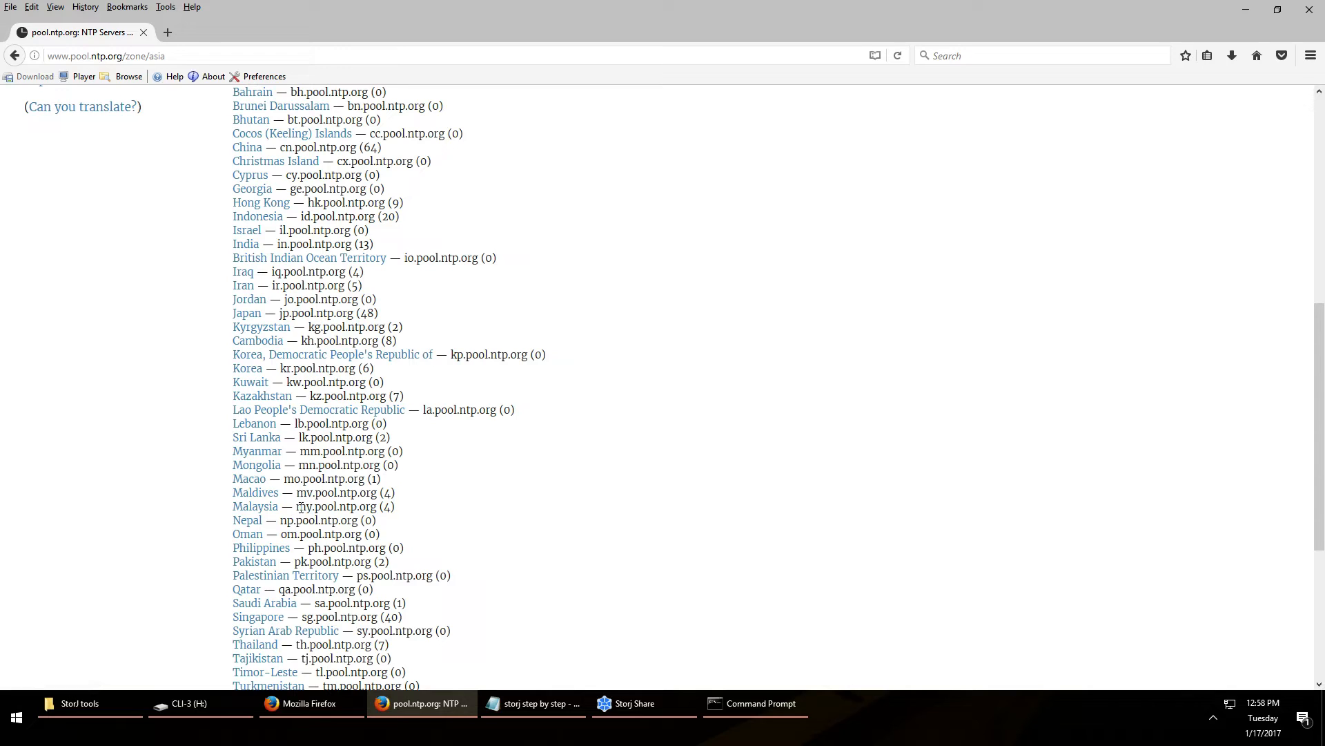
{"action": "left_click_drag", "start_coordinate": [296, 507], "coordinate": [375, 509]}
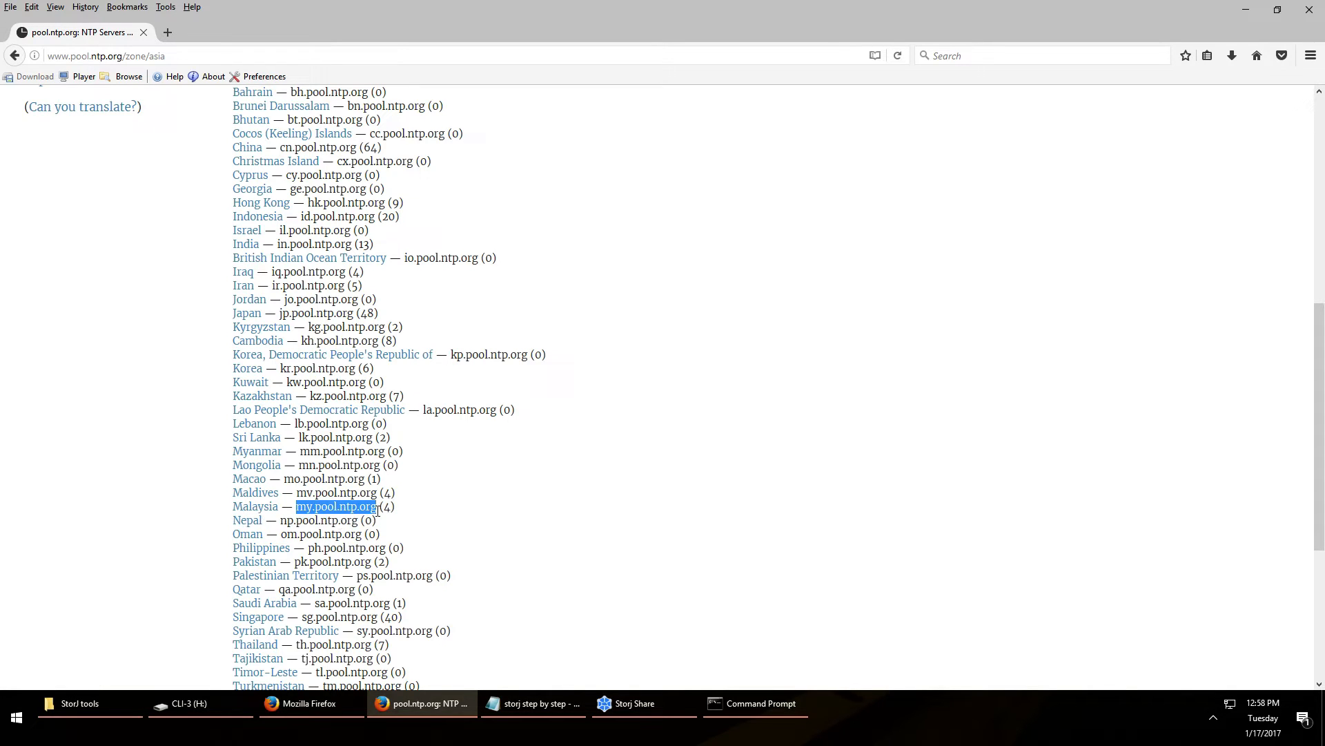
{"action": "right_click", "coordinate": [375, 510]}
{"action": "left_click", "coordinate": [433, 617]}
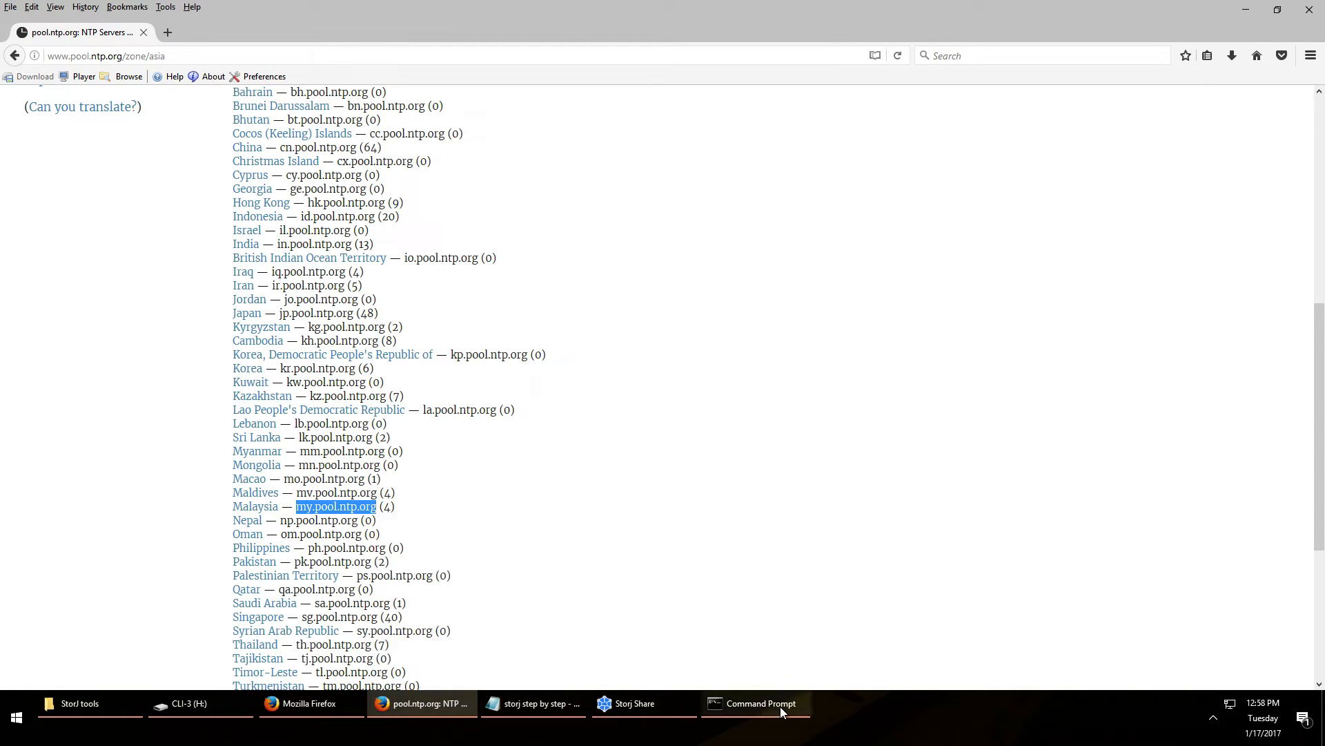
{"action": "left_click", "coordinate": [783, 703]}
{"action": "type", "text": "ping"}
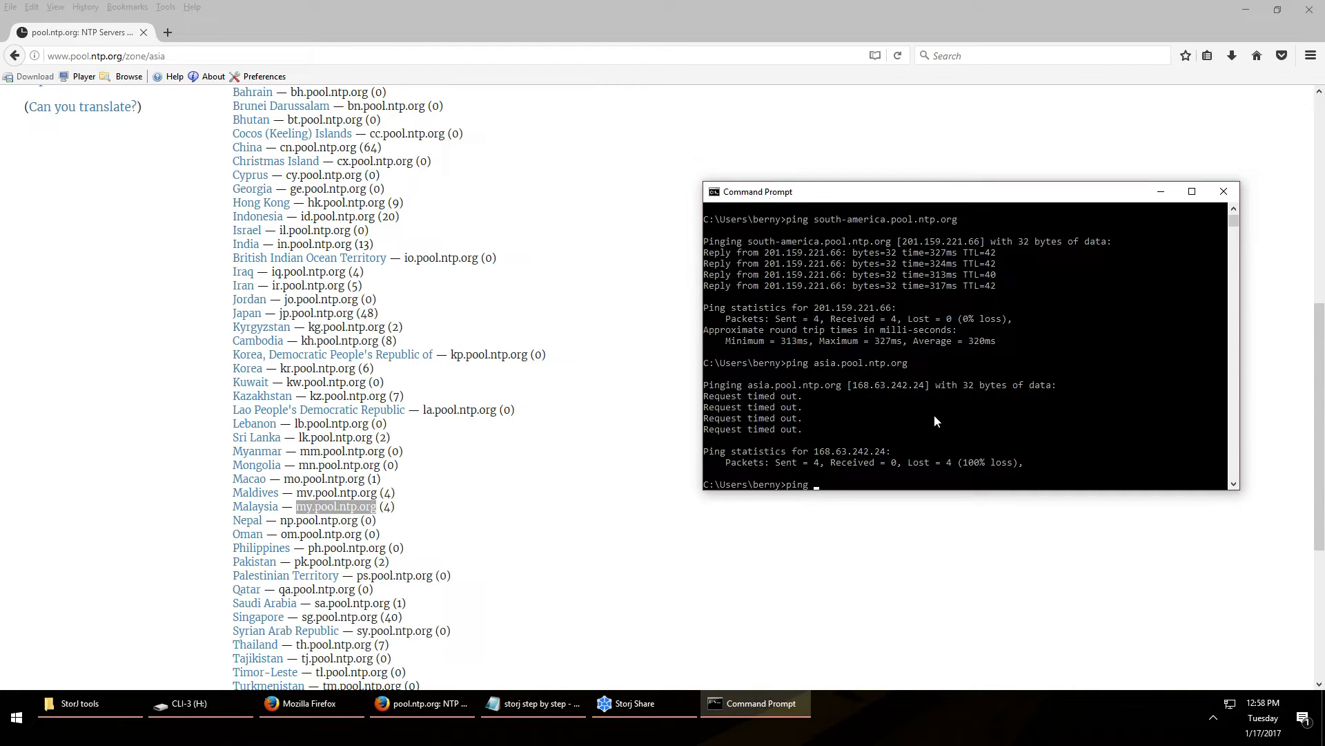
{"action": "key", "text": "ctrl+v"}
{"action": "key", "text": "Return"}
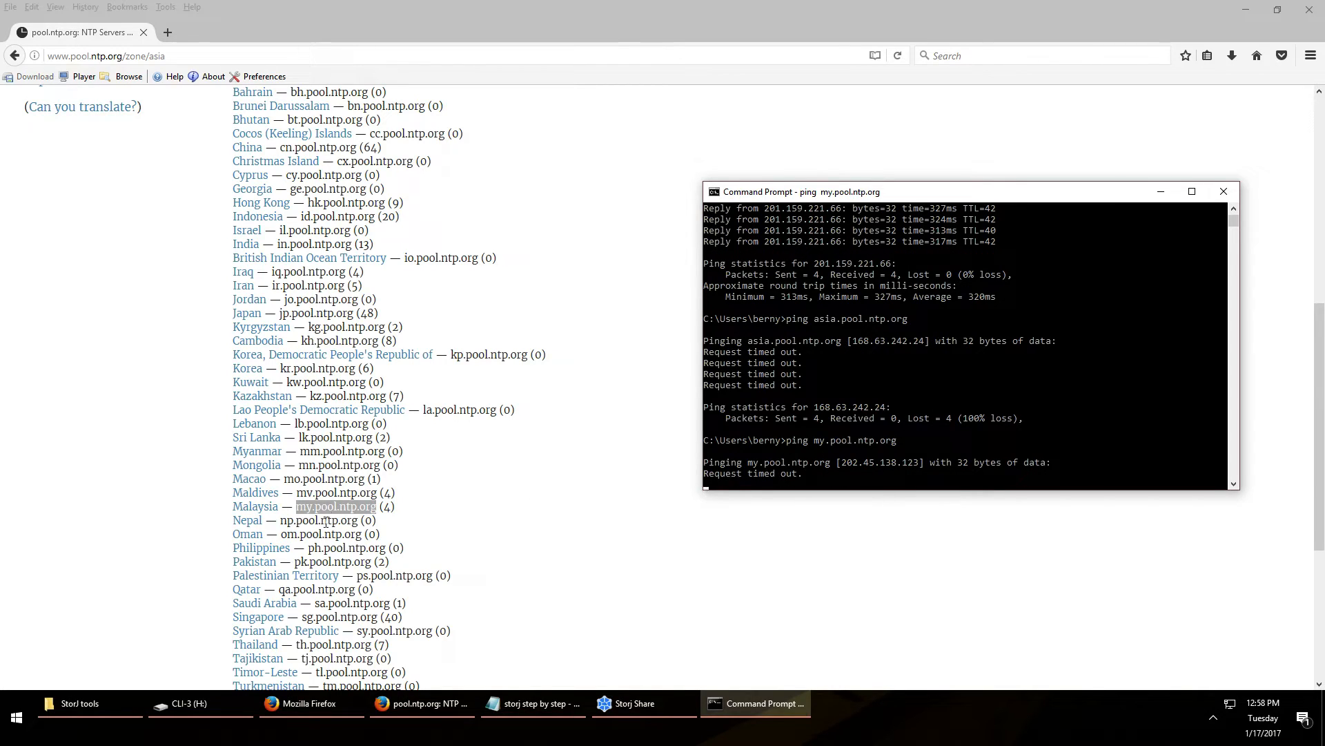
Glance at the NetTime status window, then ping the Maldives pool mv.pool.ntp.org
{"action": "left_click_drag", "start_coordinate": [385, 495], "coordinate": [297, 495]}
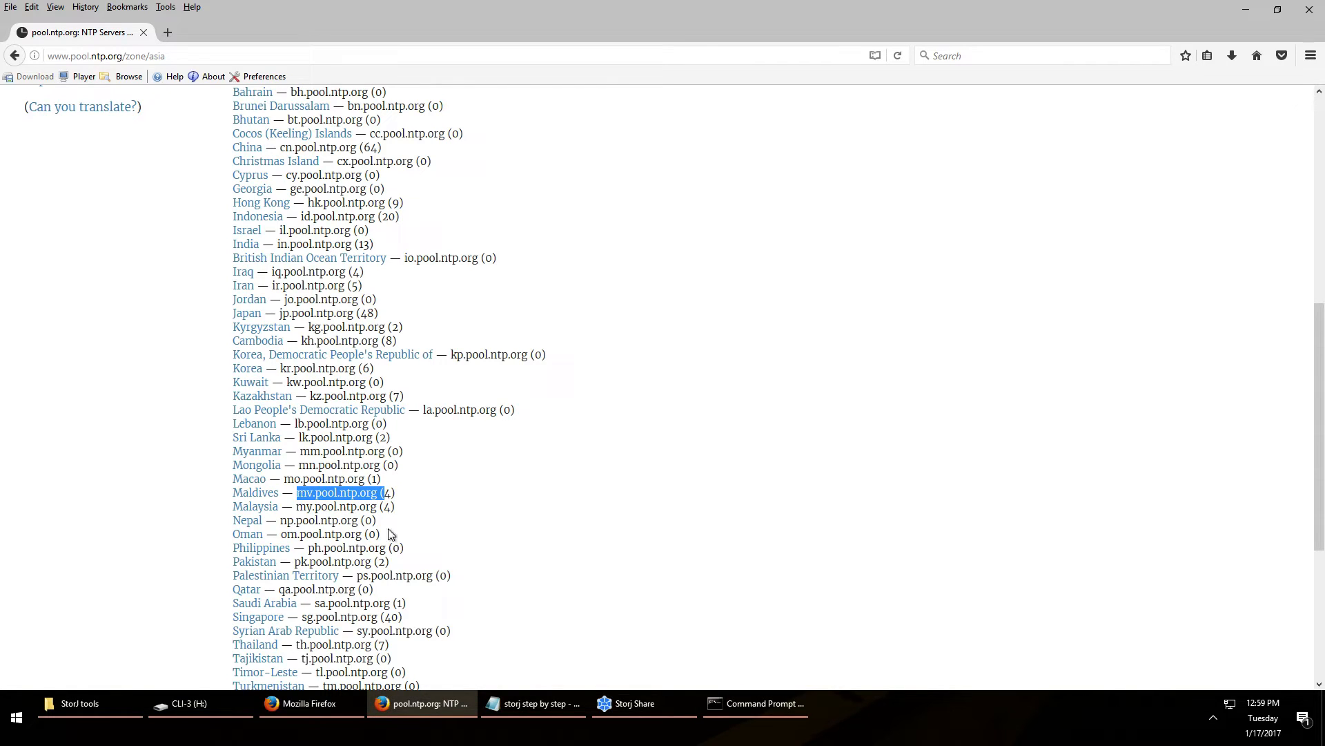
{"action": "left_click", "coordinate": [742, 704]}
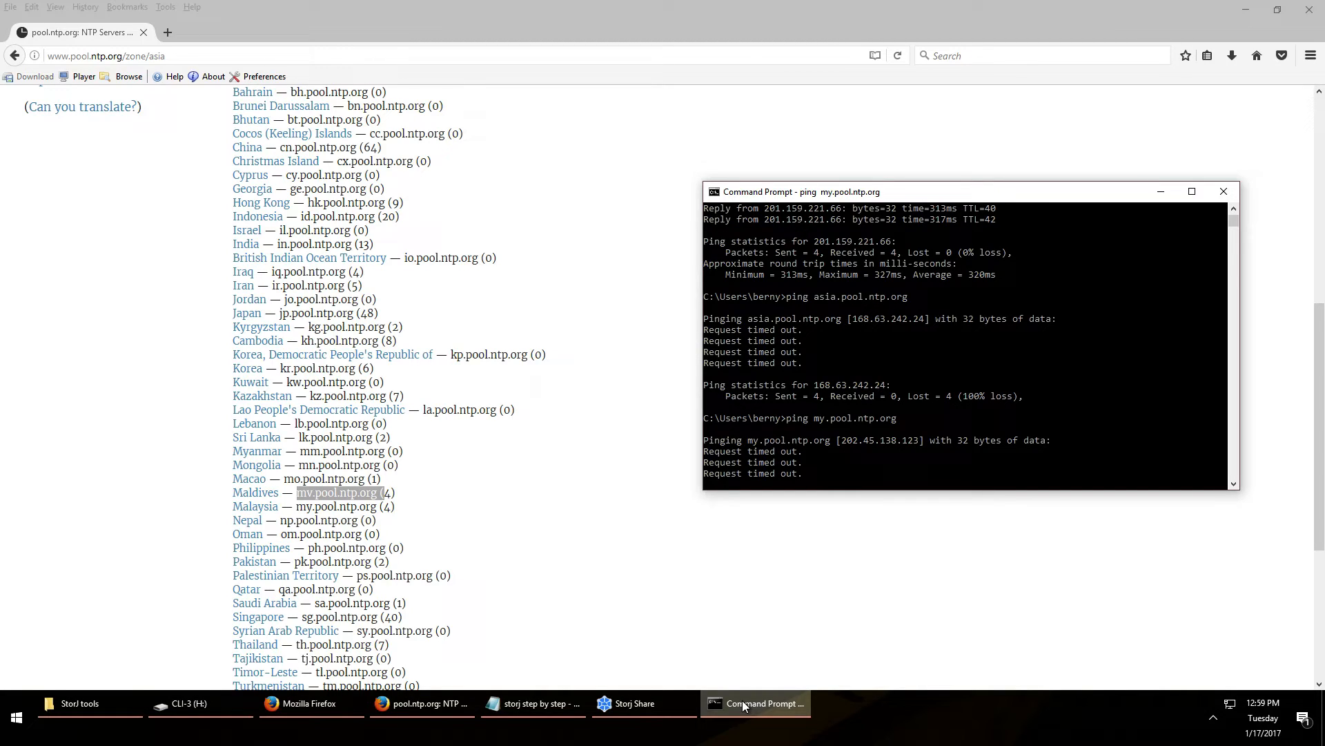
{"action": "type", "text": "ping"}
{"action": "left_click", "coordinate": [1212, 718]}
{"action": "left_click", "coordinate": [1201, 677]}
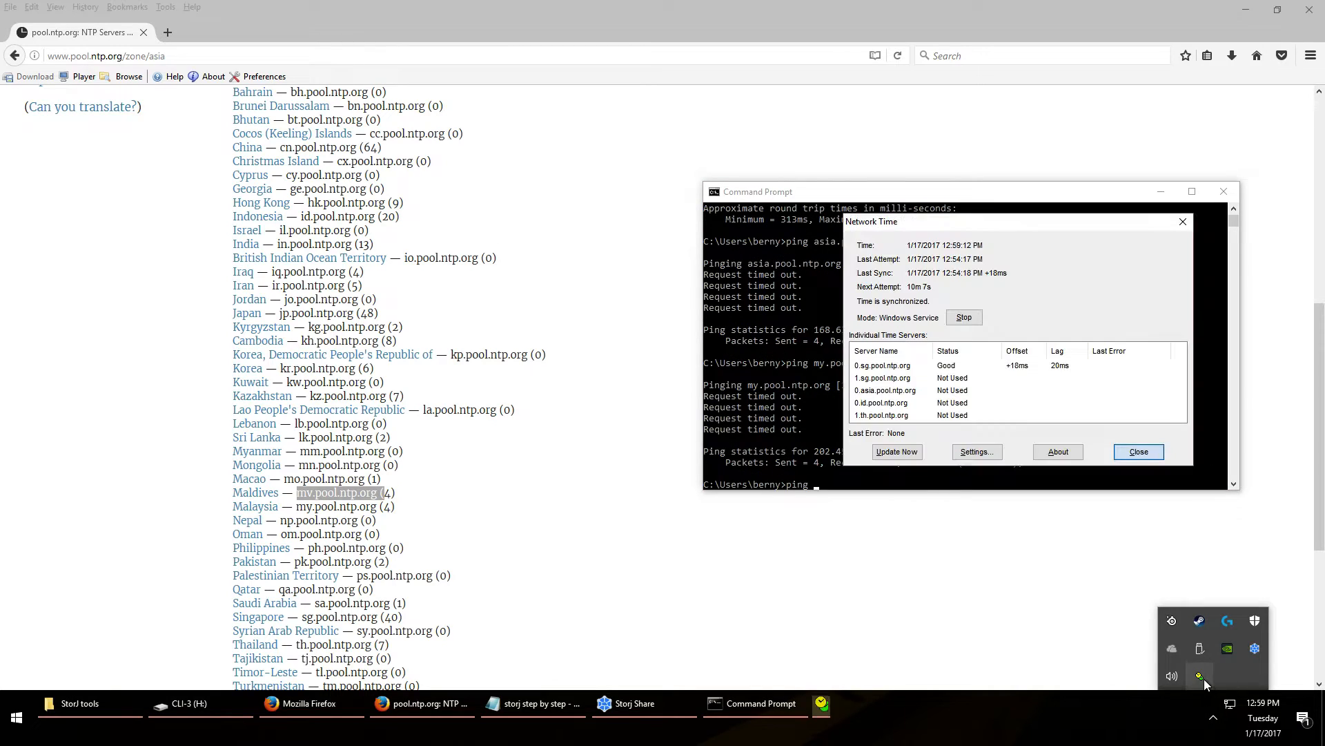
{"action": "left_click", "coordinate": [1139, 451]}
{"action": "right_click", "coordinate": [965, 479]}
{"action": "key", "text": "BackSpace"}
{"action": "key", "text": "BackSpace"}
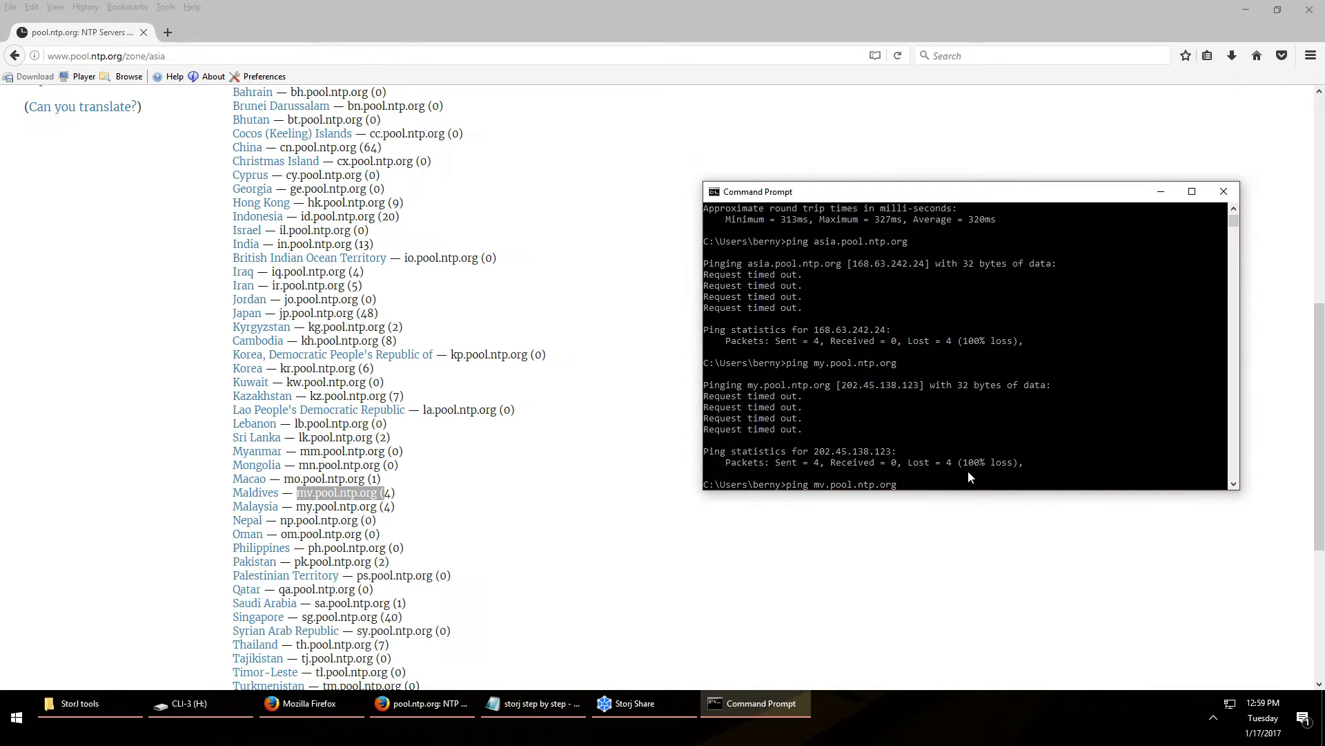
{"action": "key", "text": "Return"}
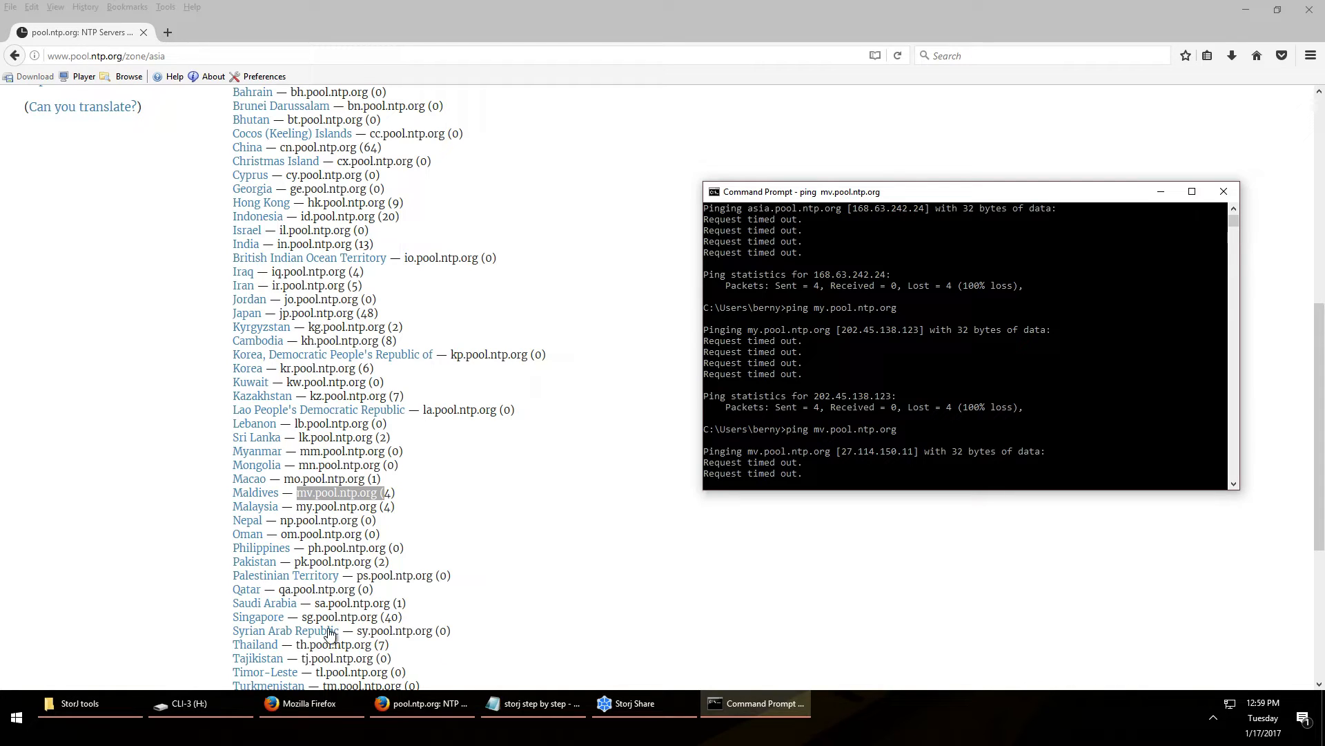
Ping the Singapore pool sg.pool.ntp.org, averaging 13 ms with 0% loss
{"action": "left_click_drag", "start_coordinate": [302, 617], "coordinate": [377, 617]}
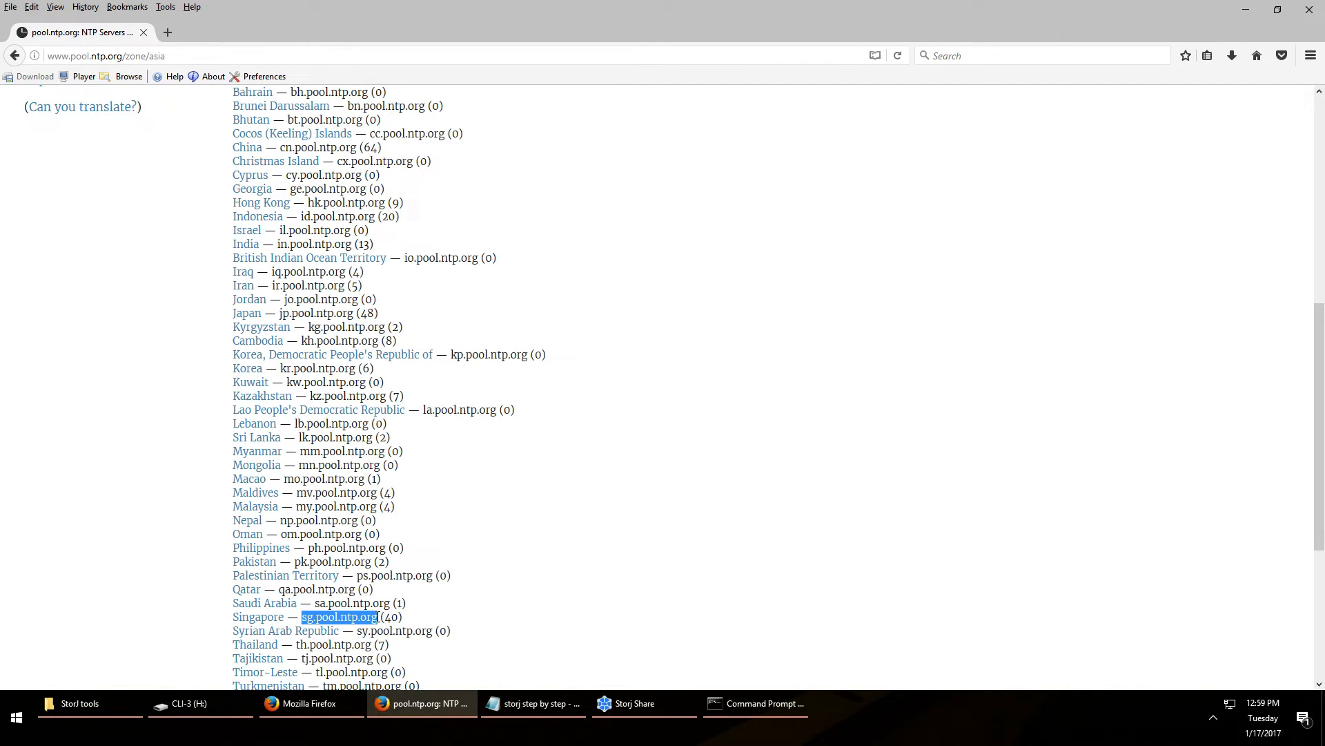
{"action": "left_click", "coordinate": [729, 709]}
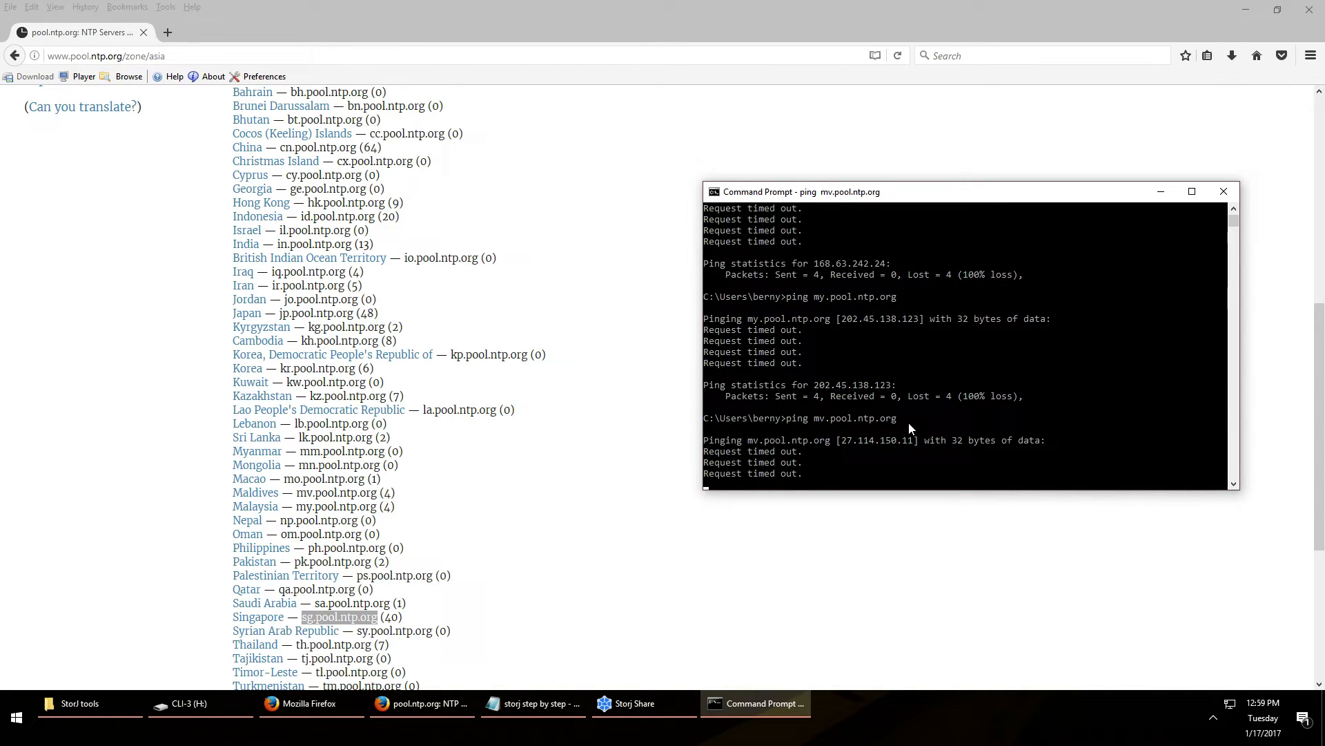
{"action": "type", "text": "ping"}
{"action": "key", "text": "ctrl+v"}
{"action": "key", "text": "Return"}
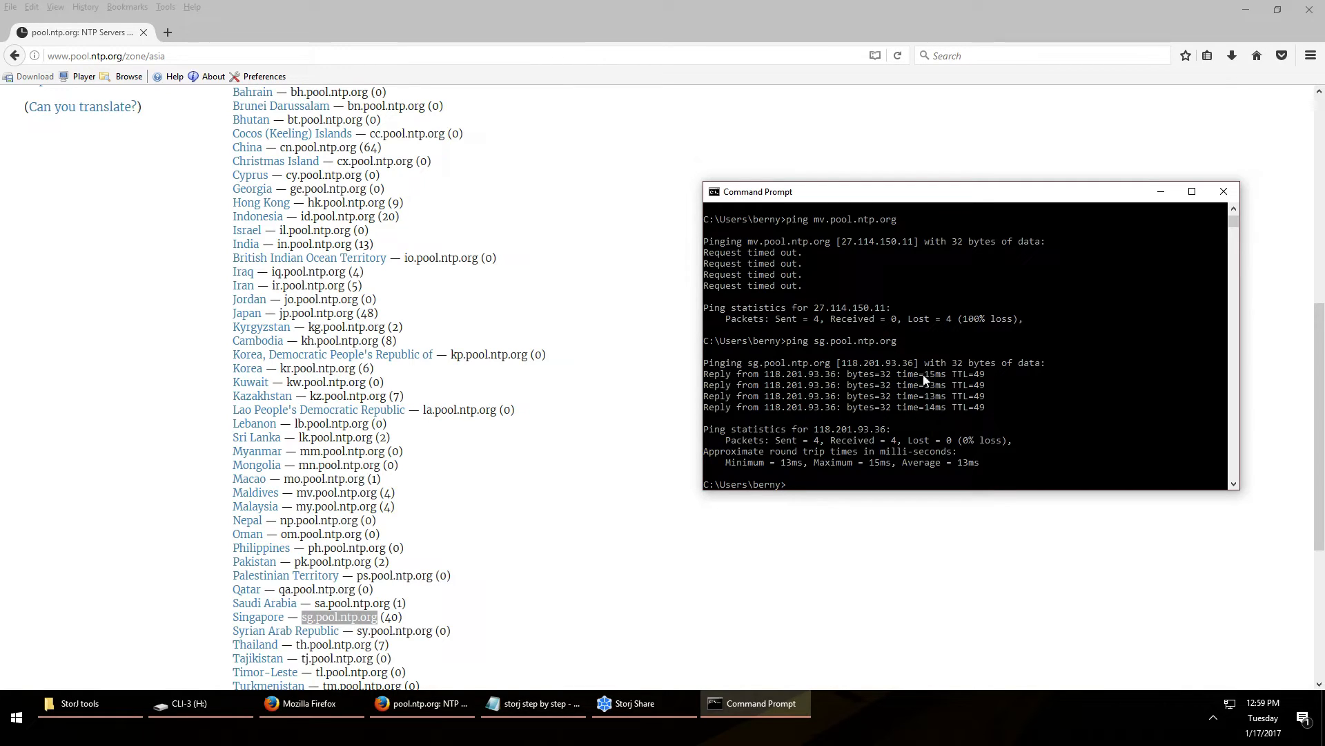
Find the Indonesia row and ping id.pool.ntp.org, averaging 33 ms with 0% loss
{"action": "scroll", "coordinate": [886, 402], "scroll_direction": "up", "scroll_amount": 3}
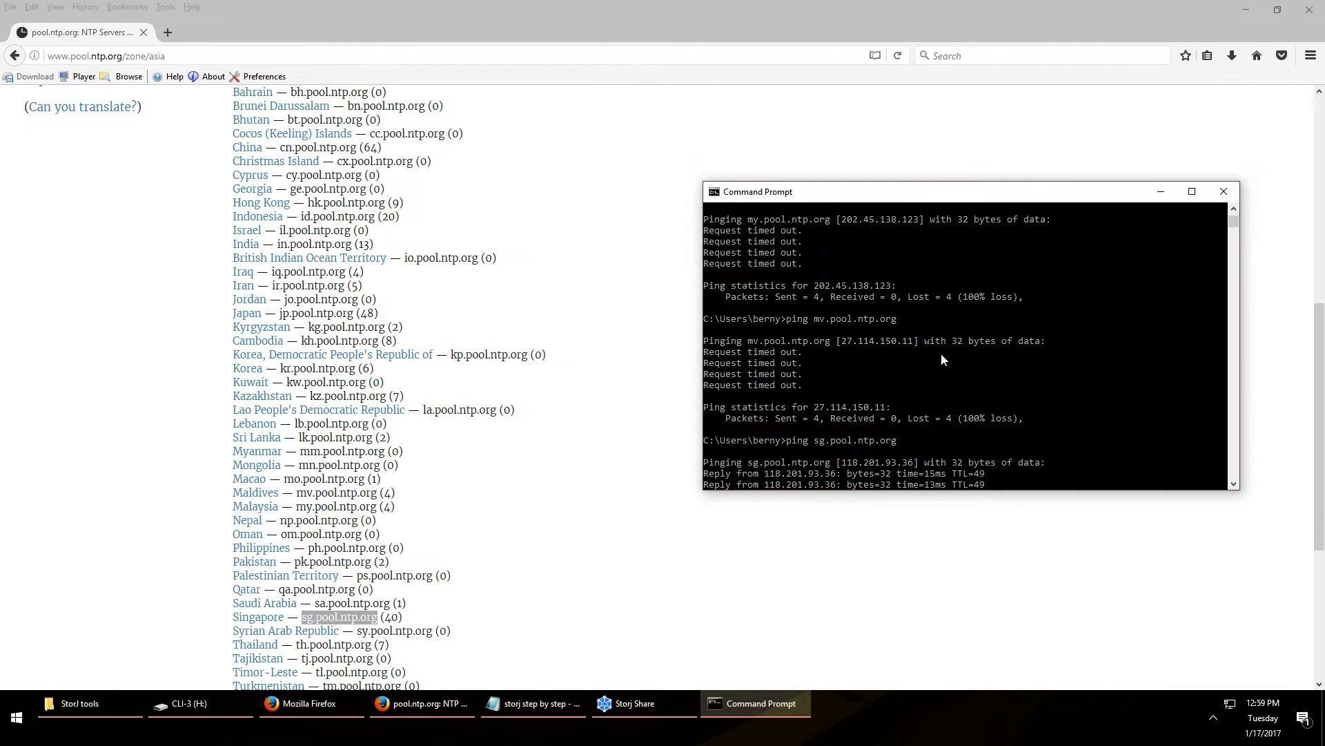
{"action": "scroll", "coordinate": [905, 362], "scroll_direction": "up", "scroll_amount": 3}
{"action": "scroll", "coordinate": [843, 351], "scroll_direction": "up", "scroll_amount": 3}
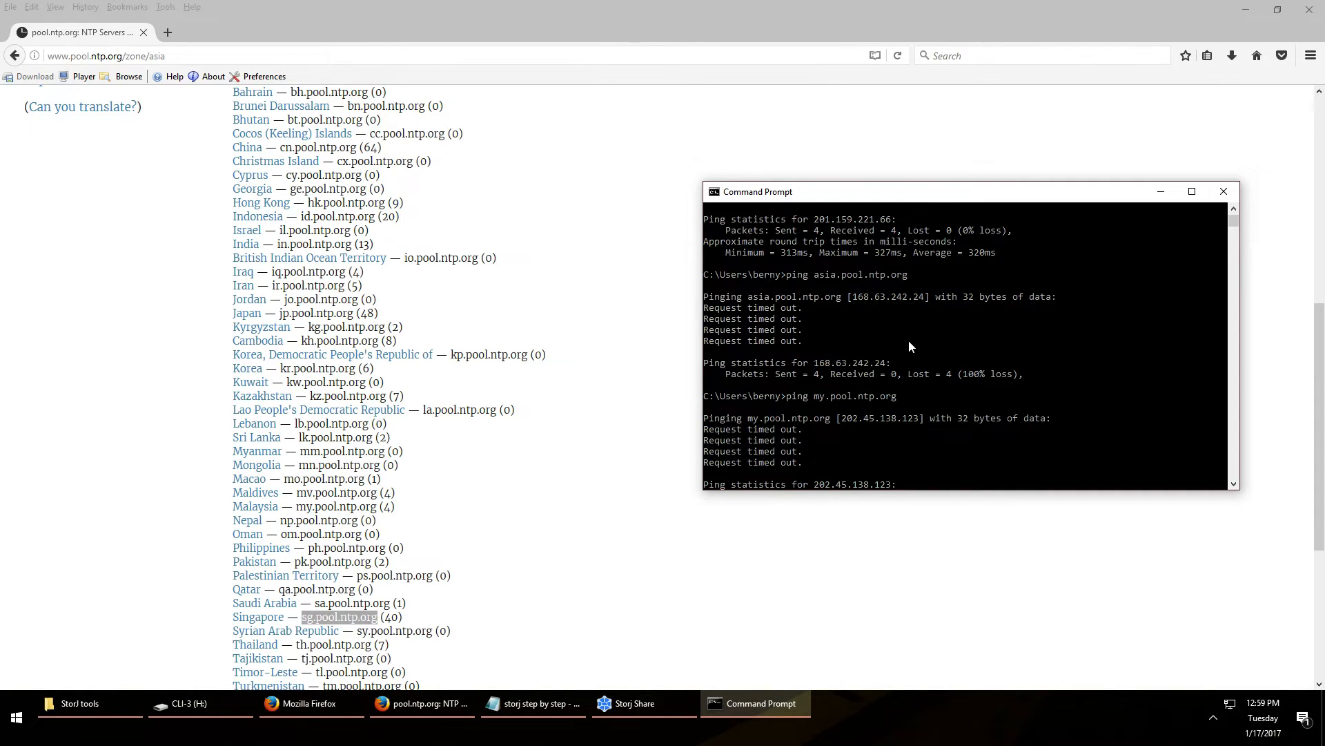
{"action": "scroll", "coordinate": [908, 345], "scroll_direction": "down", "scroll_amount": 9}
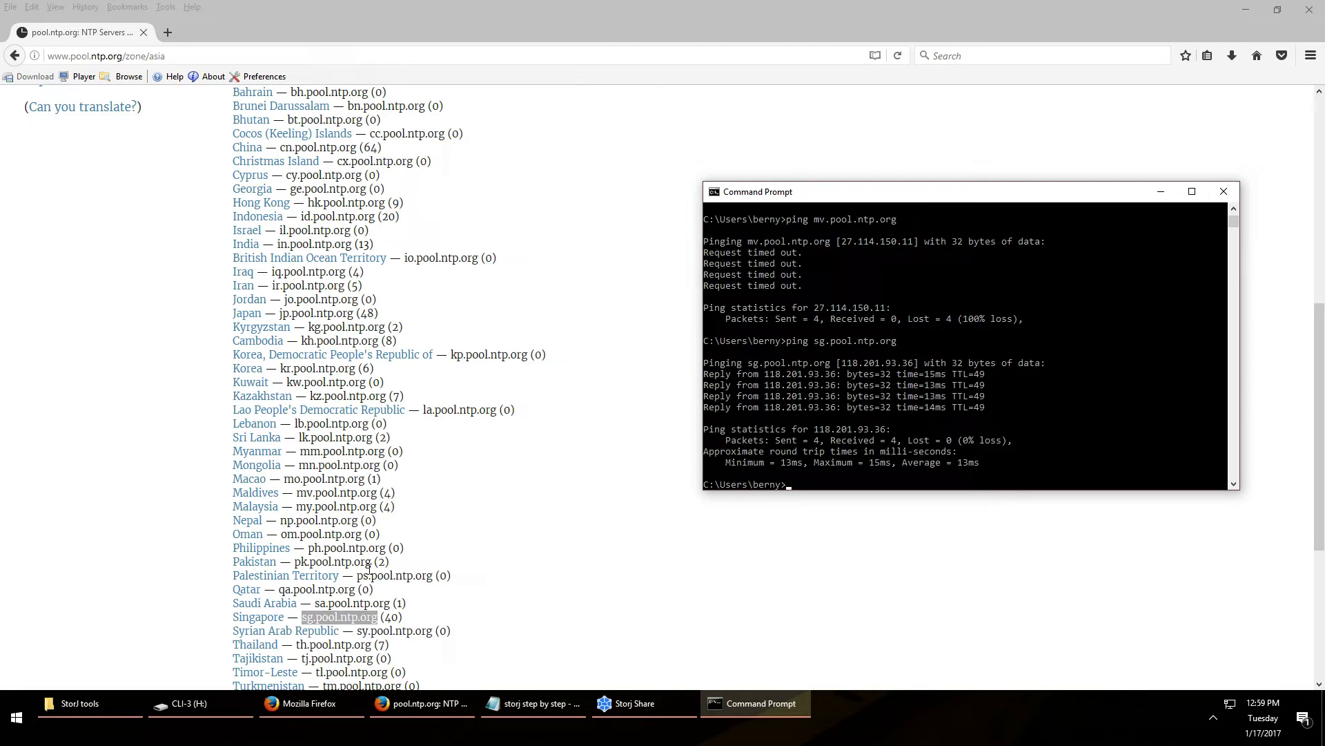
{"action": "scroll", "coordinate": [378, 528], "scroll_direction": "down", "scroll_amount": 3}
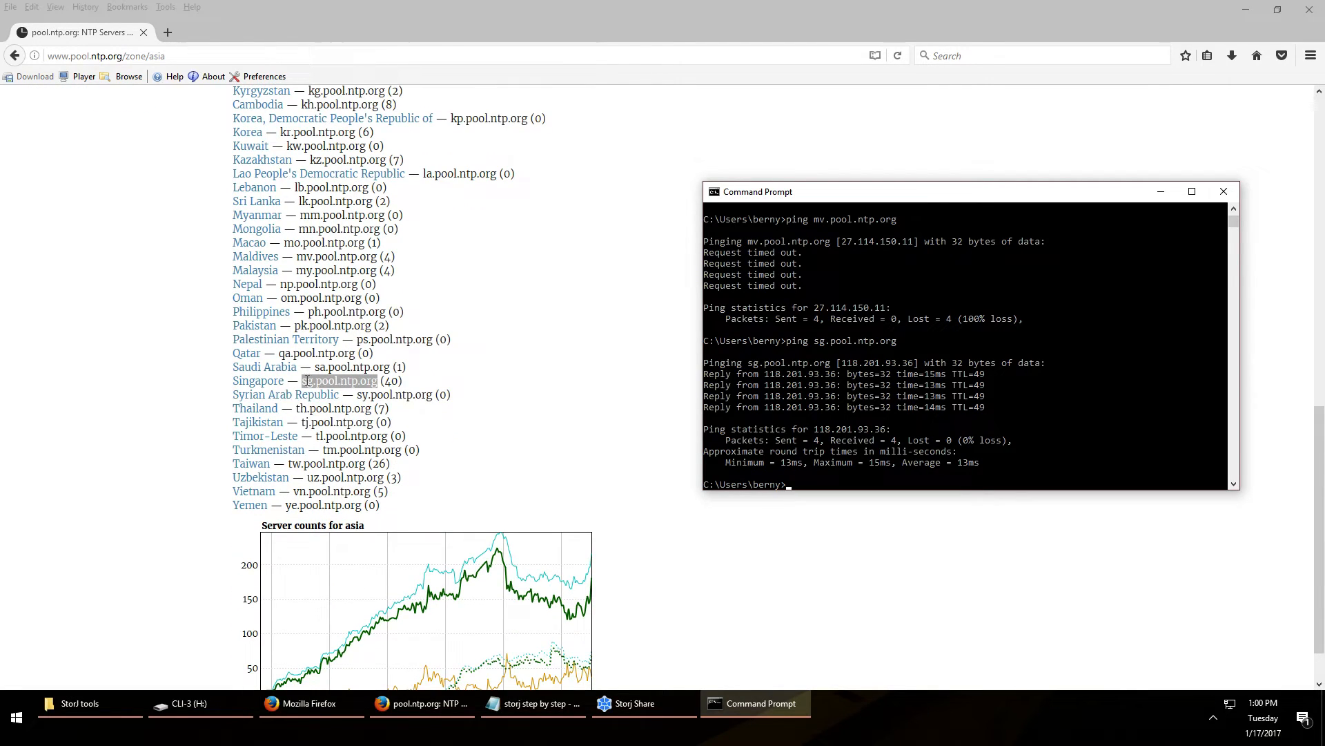
{"action": "scroll", "coordinate": [376, 382], "scroll_direction": "up", "scroll_amount": 3}
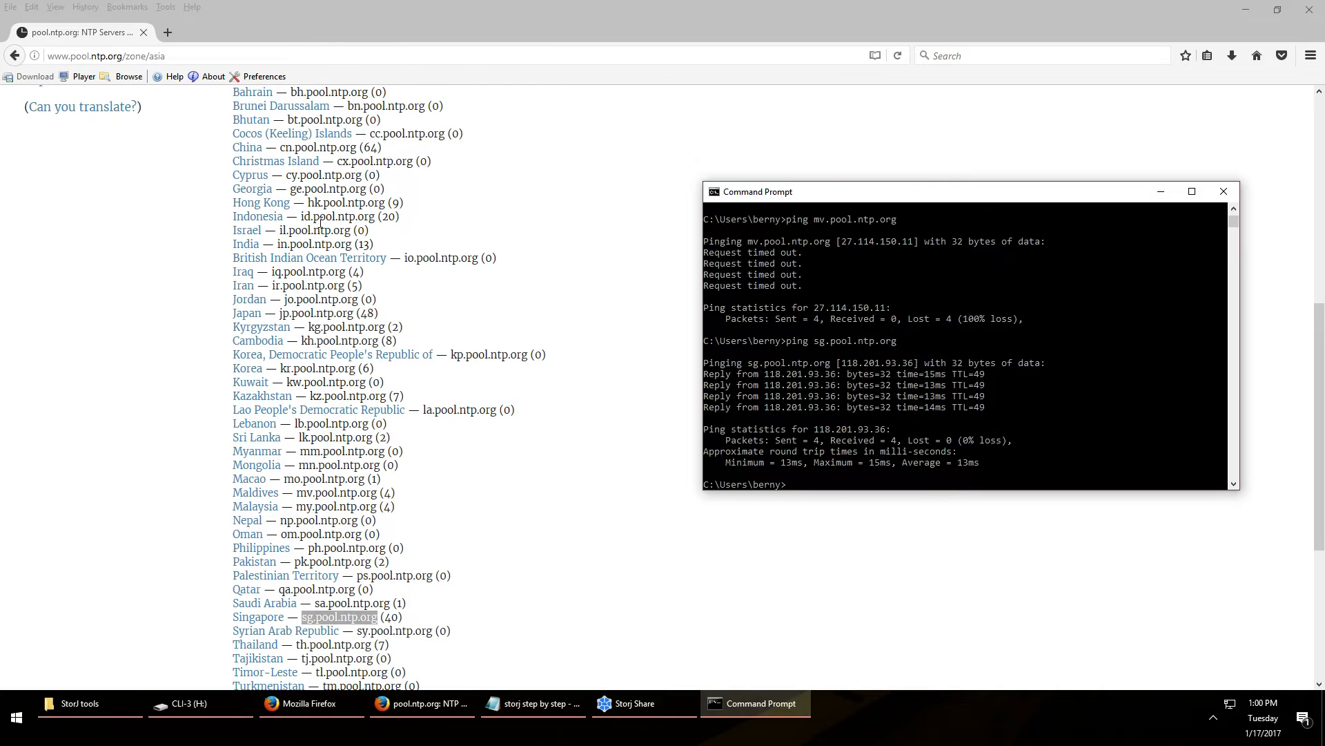
{"action": "left_click_drag", "start_coordinate": [298, 220], "coordinate": [376, 219]}
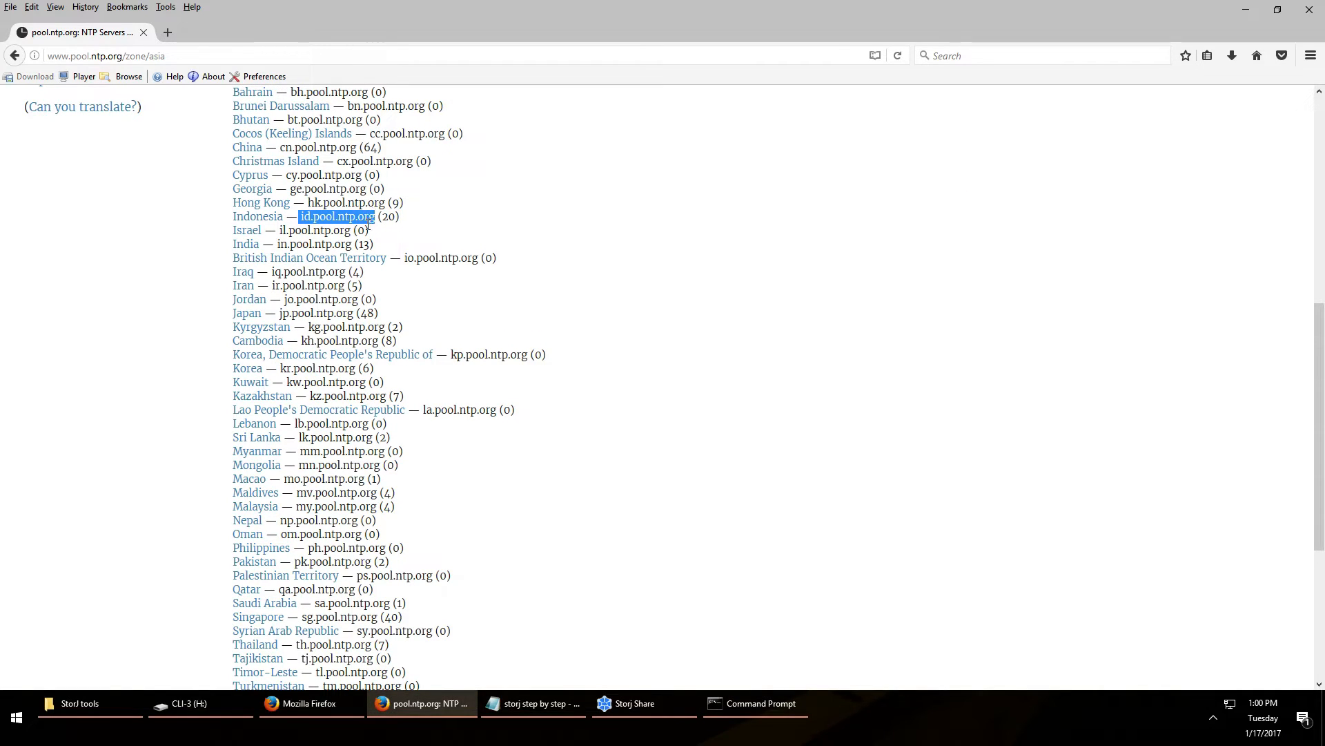
{"action": "right_click", "coordinate": [370, 226]}
{"action": "left_click", "coordinate": [428, 330]}
{"action": "left_click", "coordinate": [784, 706]}
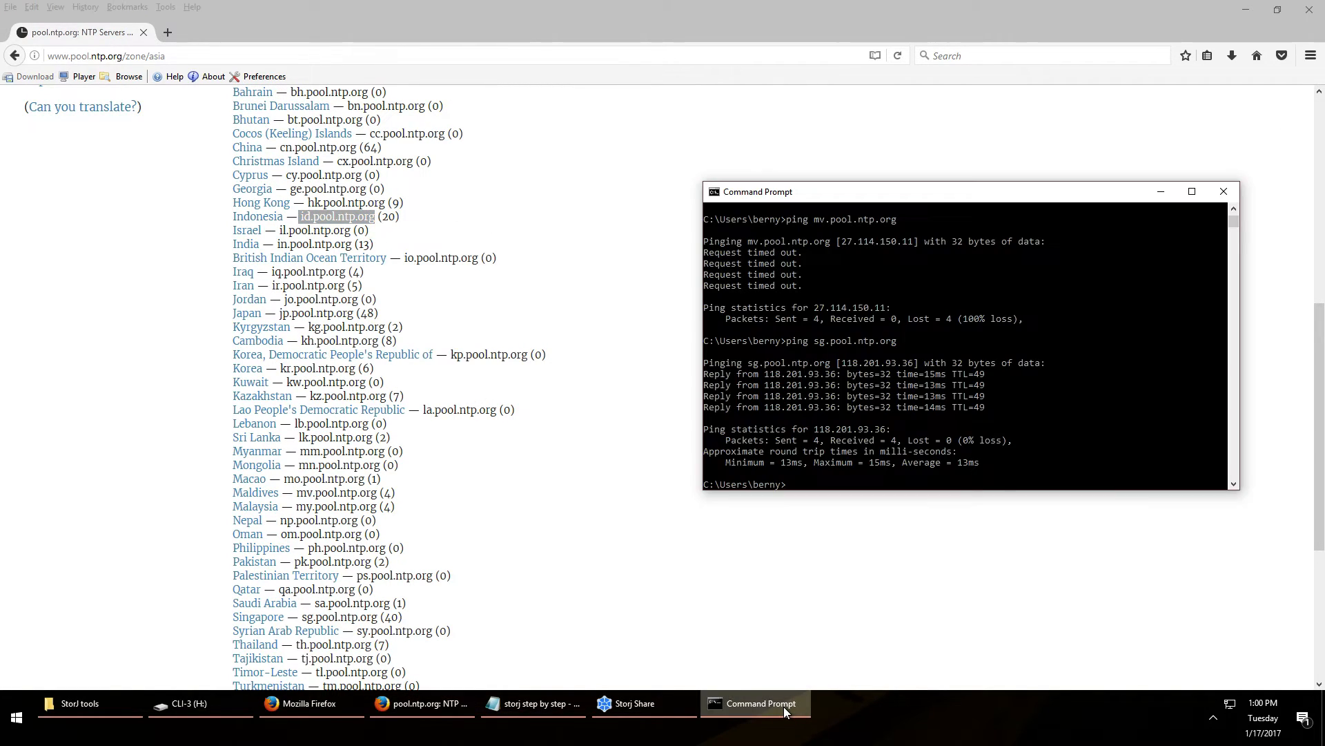
{"action": "type", "text": "ping"}
{"action": "key", "text": "ctrl+v"}
{"action": "key", "text": "Return"}
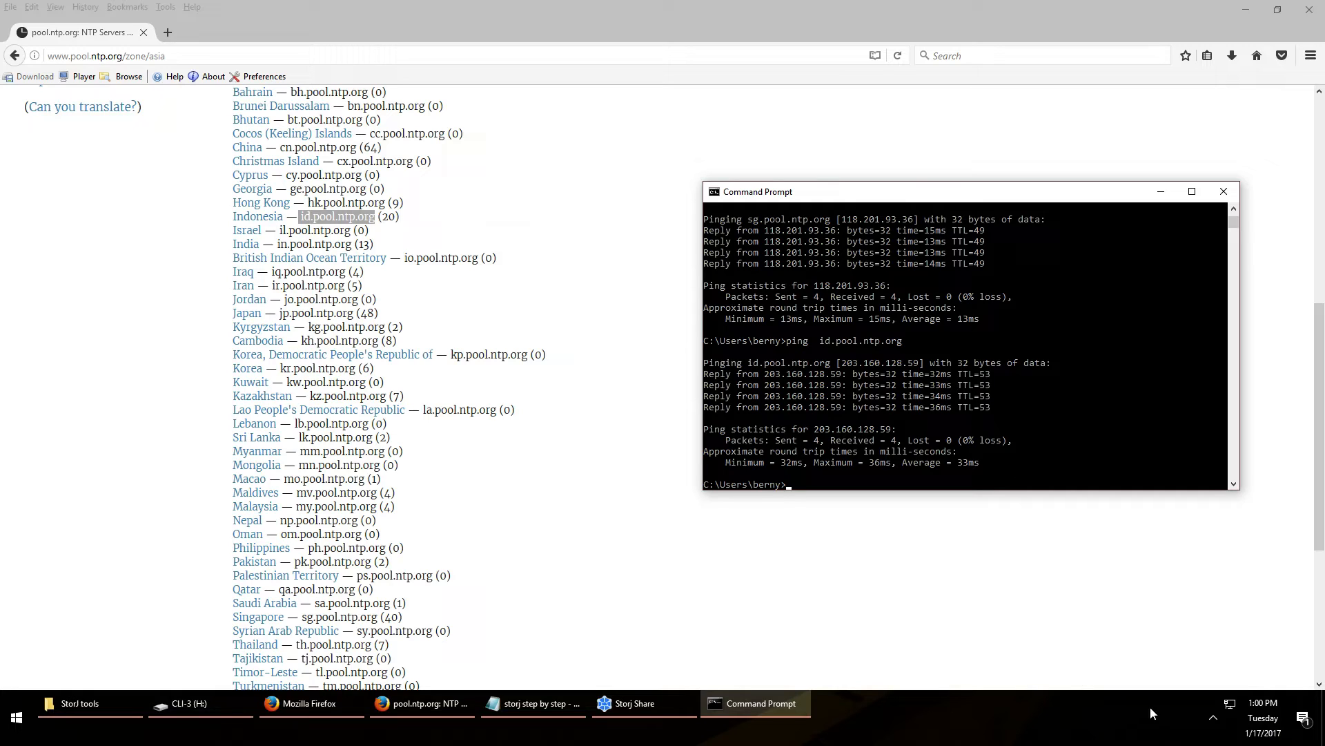
Stop NetTime's service from its tray window, approving both prompts, and open its Options server list
{"action": "left_click", "coordinate": [1211, 719]}
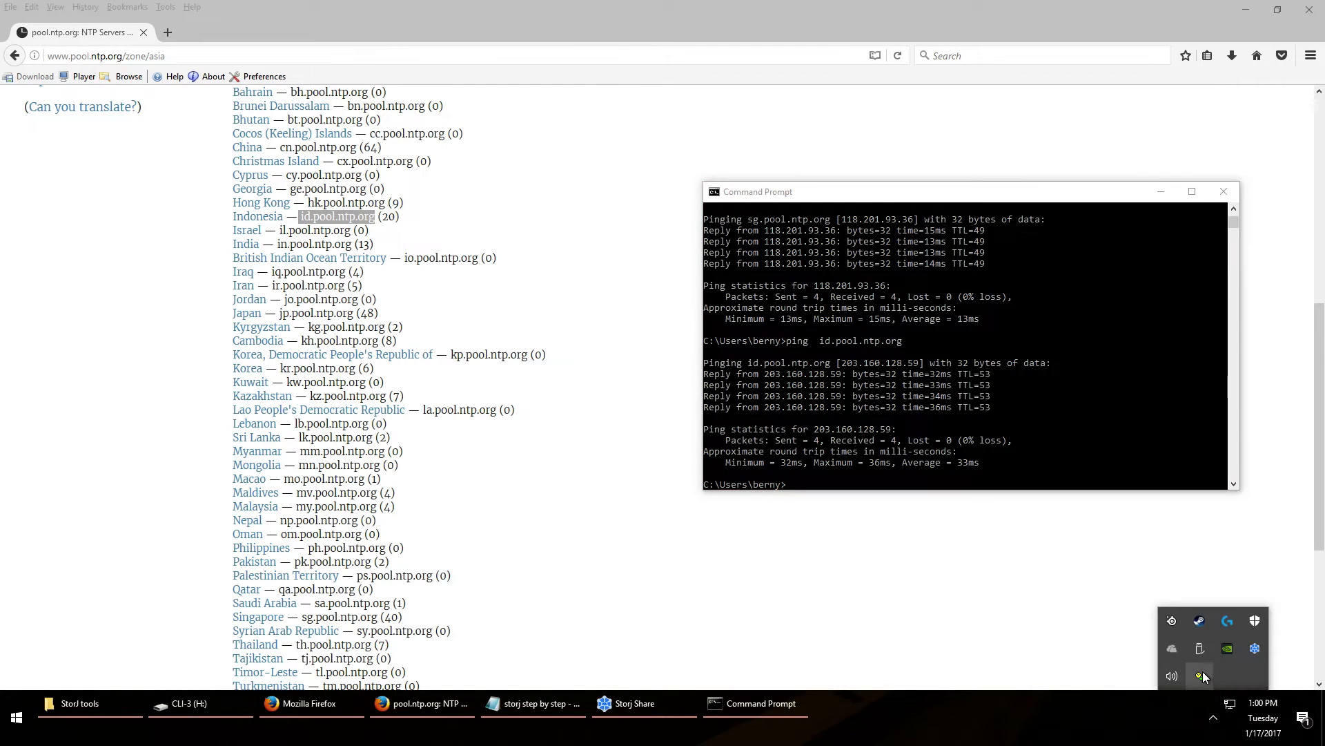
{"action": "left_click", "coordinate": [1201, 673]}
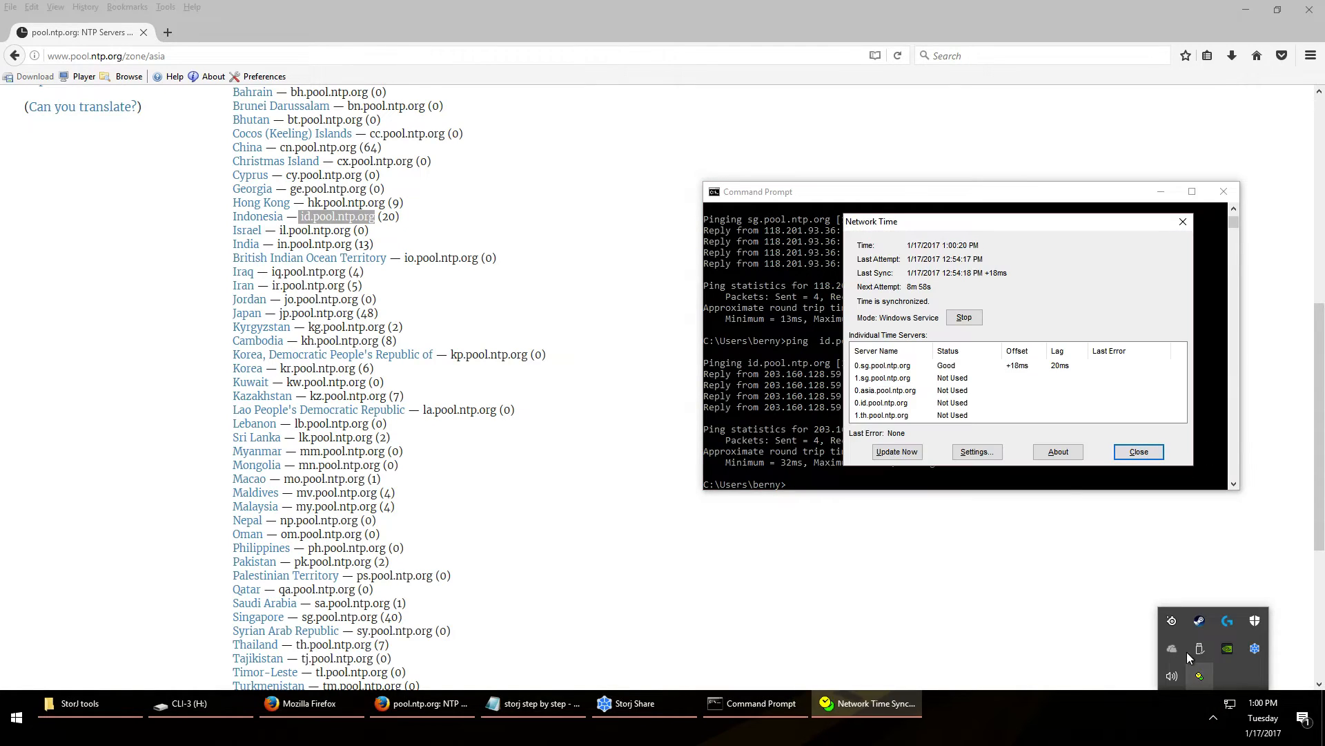
{"action": "left_click", "coordinate": [965, 321]}
{"action": "left_click", "coordinate": [634, 402]}
{"action": "left_click", "coordinate": [610, 461]}
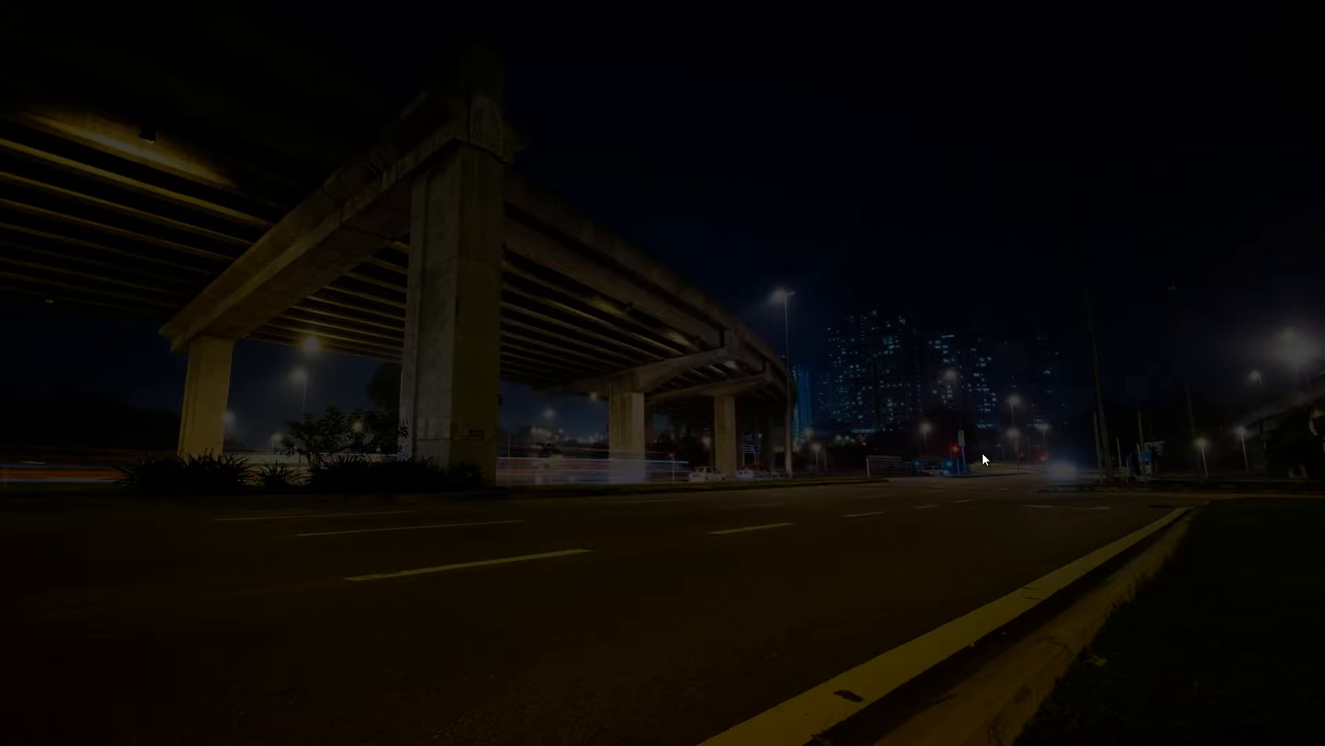
{"action": "left_click", "coordinate": [713, 461]}
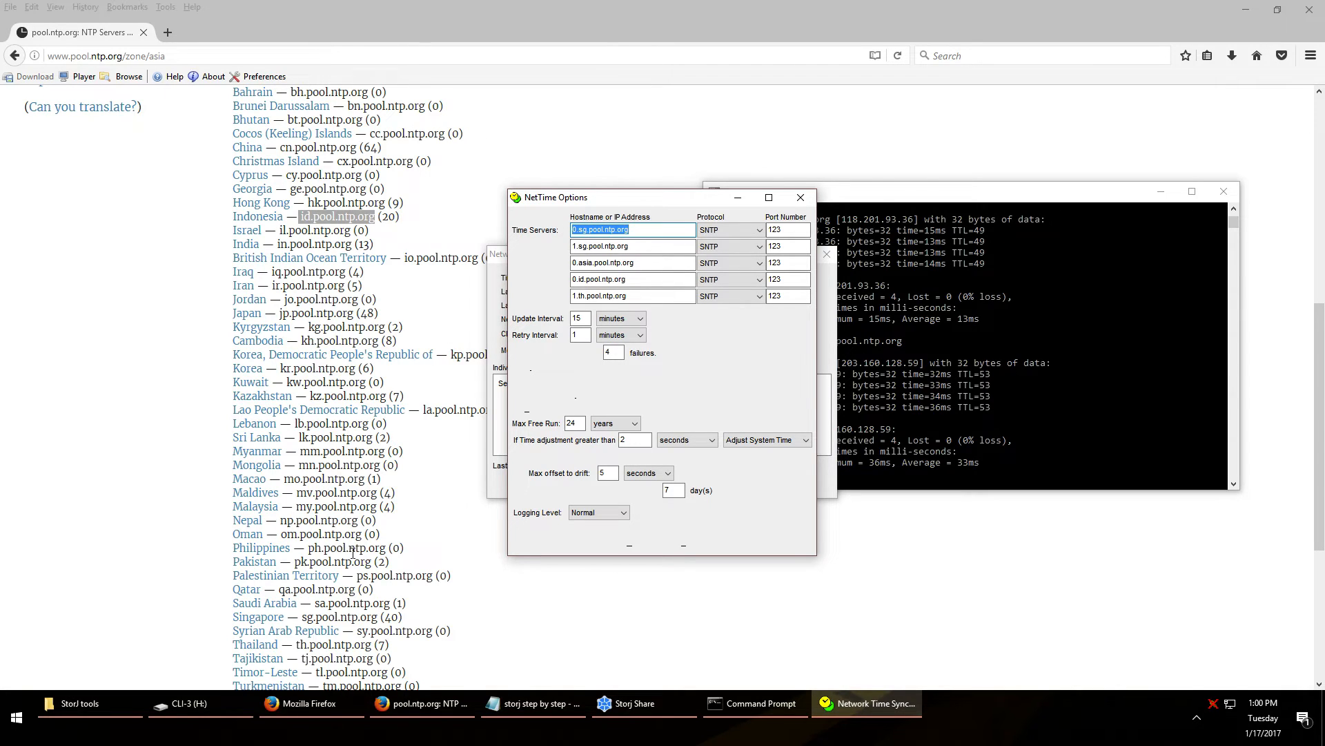
Open the Singapore zone page and copy the 0.sg.pool.ntp.org server name
{"action": "left_click", "coordinate": [404, 468]}
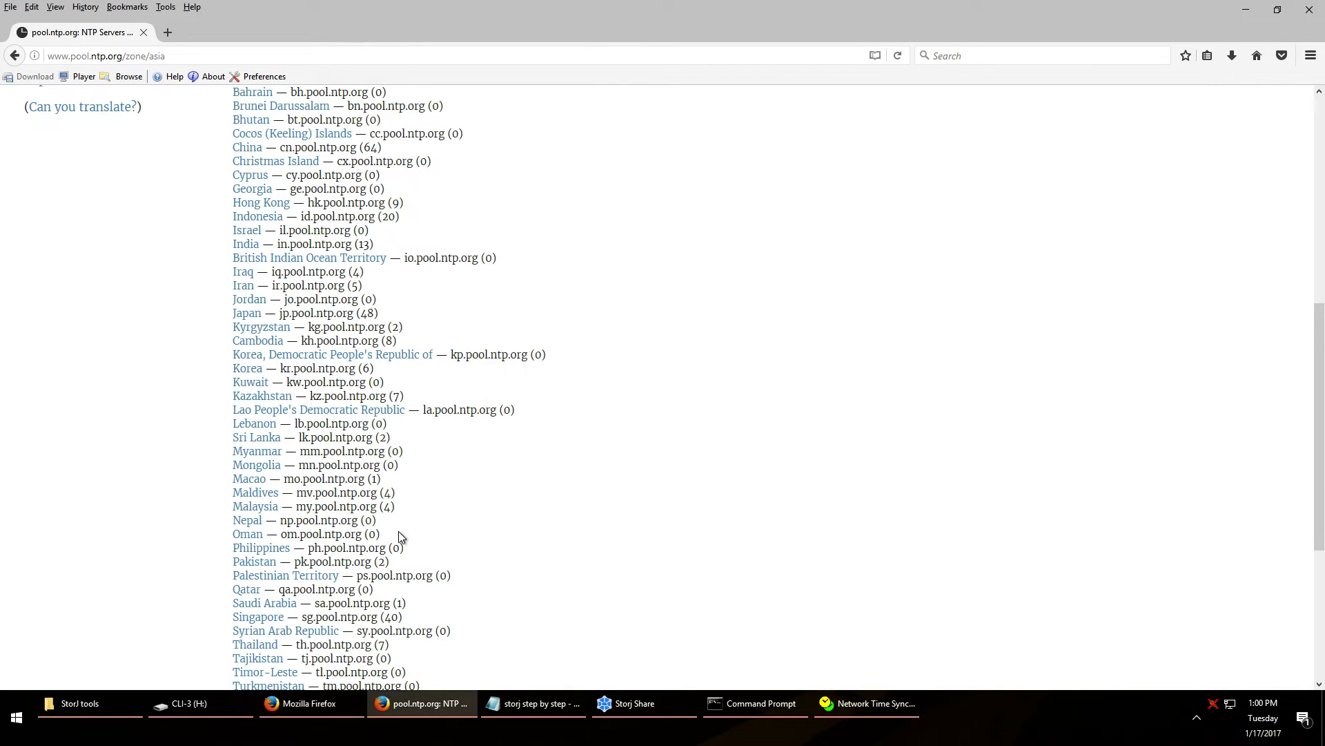
{"action": "scroll", "coordinate": [355, 516], "scroll_direction": "down", "scroll_amount": 2}
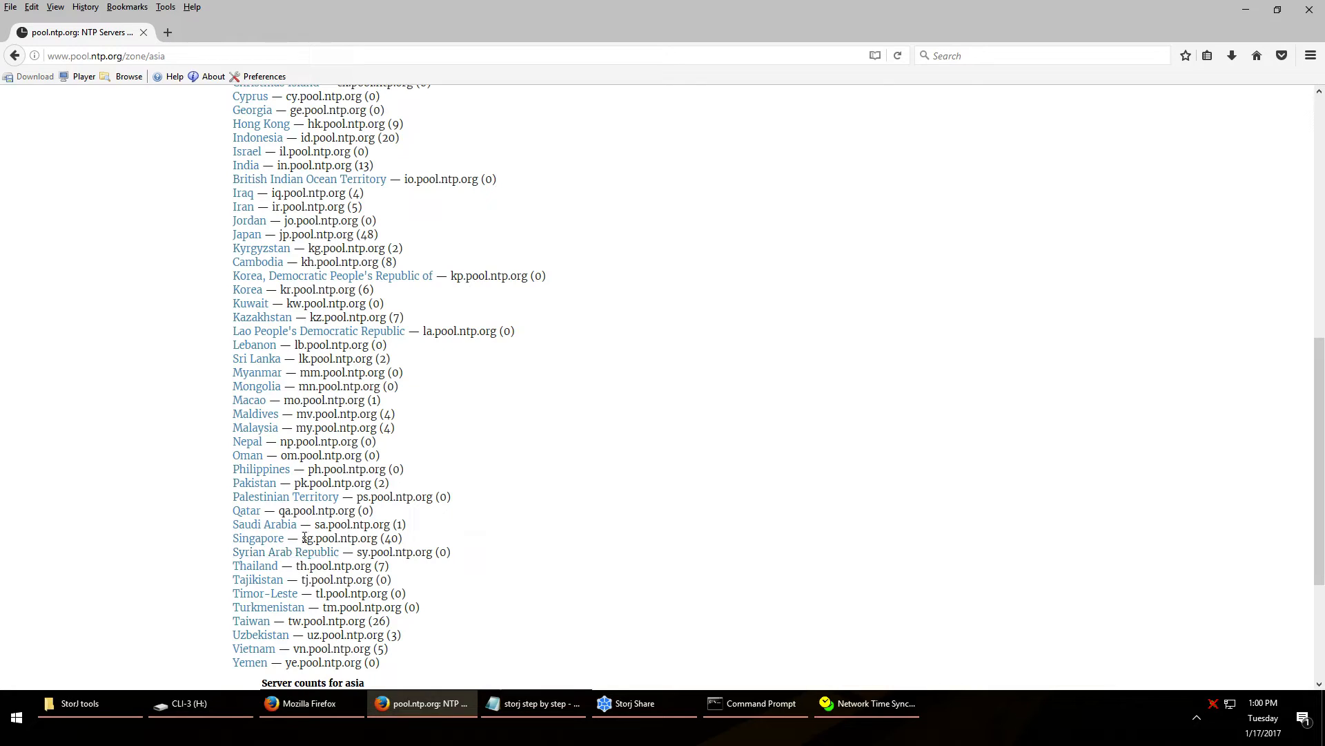
{"action": "left_click", "coordinate": [258, 538]}
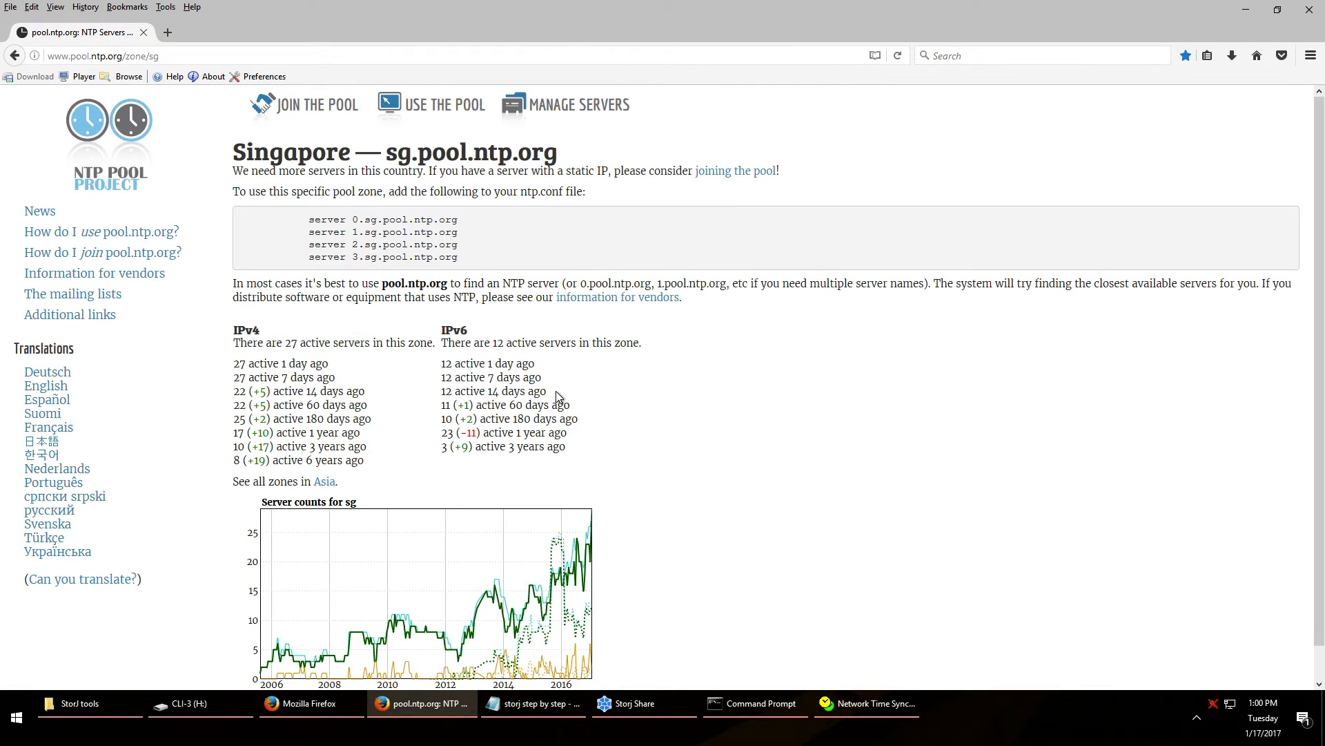
{"action": "left_click_drag", "start_coordinate": [308, 220], "coordinate": [471, 266]}
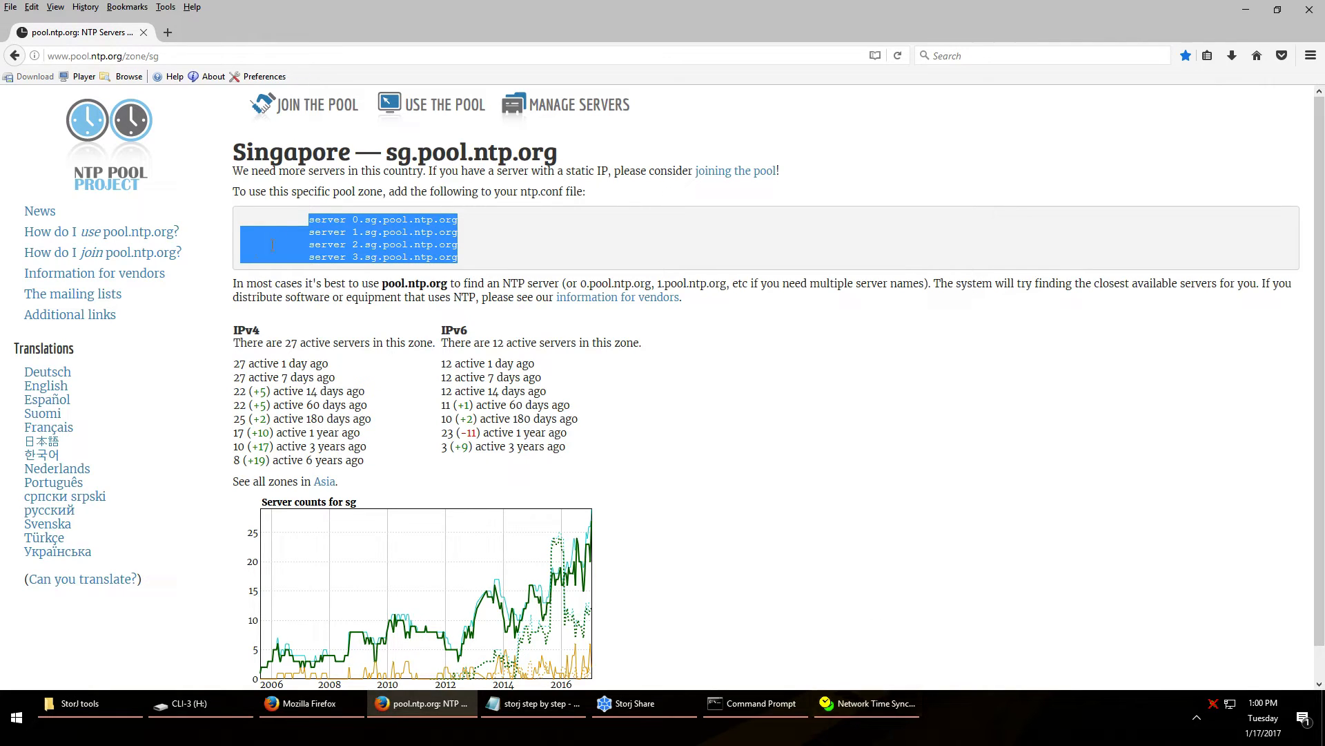
{"action": "left_click", "coordinate": [346, 219]}
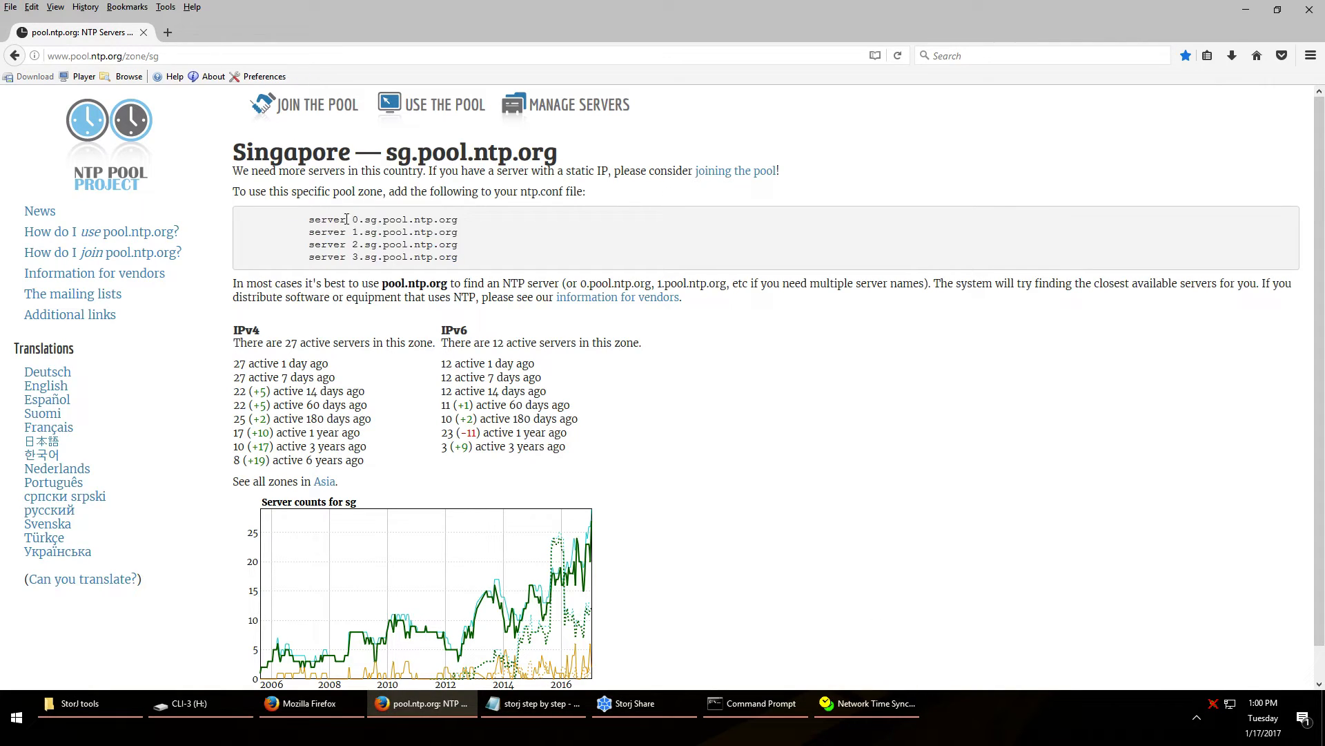
{"action": "left_click_drag", "start_coordinate": [354, 220], "coordinate": [459, 220]}
{"action": "right_click", "coordinate": [424, 219]}
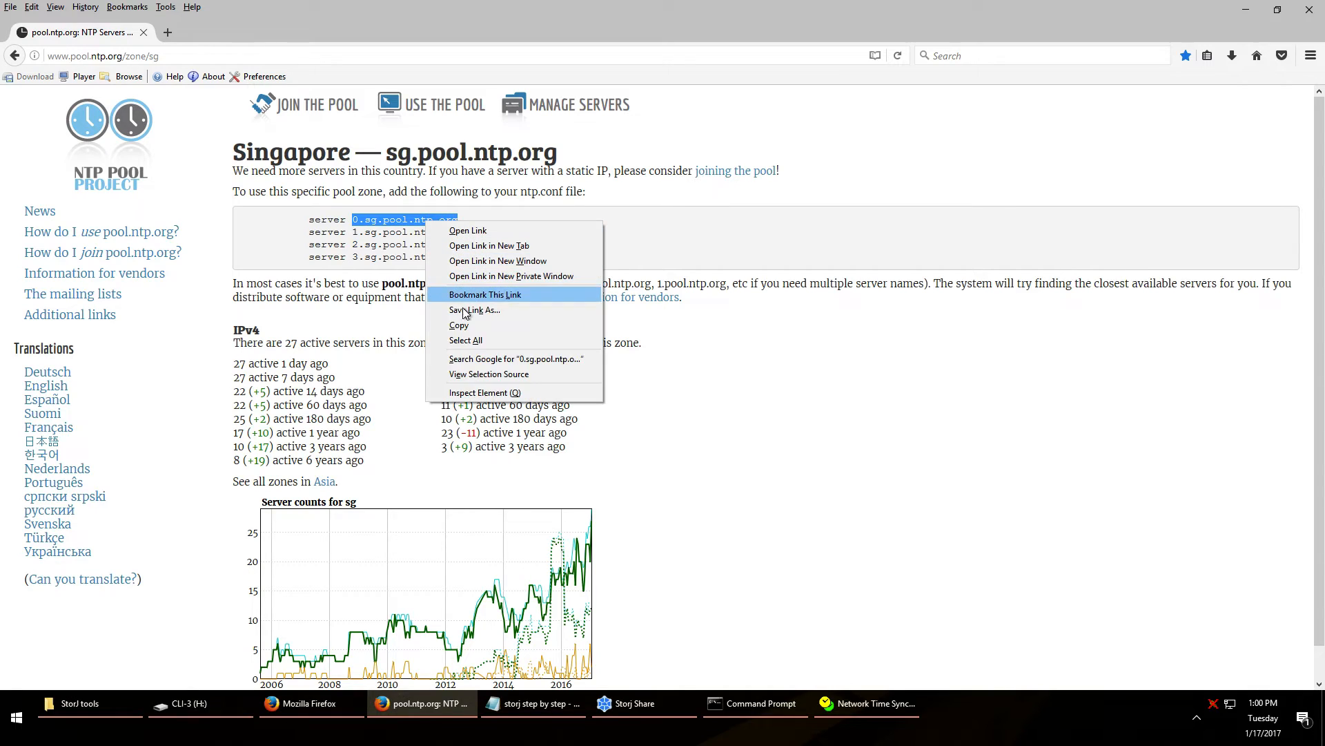
{"action": "left_click", "coordinate": [511, 332]}
Make 0.sg.pool.ntp.org NetTime's first time server, then go back to the Asia zone page
{"action": "left_click", "coordinate": [876, 704]}
{"action": "double_click", "coordinate": [608, 229]}
{"action": "key", "text": "ctrl+v"}
{"action": "double_click", "coordinate": [595, 227]}
{"action": "right_click", "coordinate": [595, 228]}
{"action": "left_click", "coordinate": [652, 284]}
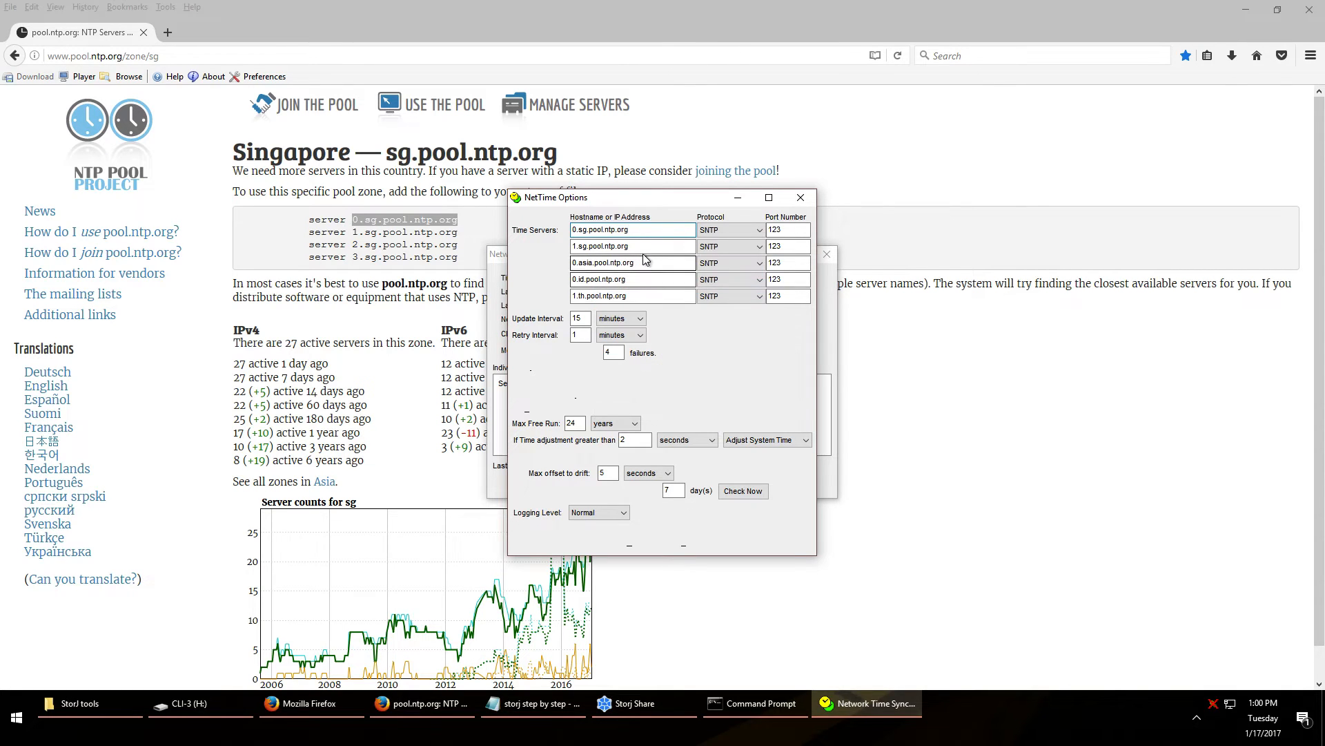
{"action": "key", "text": "super"}
{"action": "left_click", "coordinate": [739, 24]}
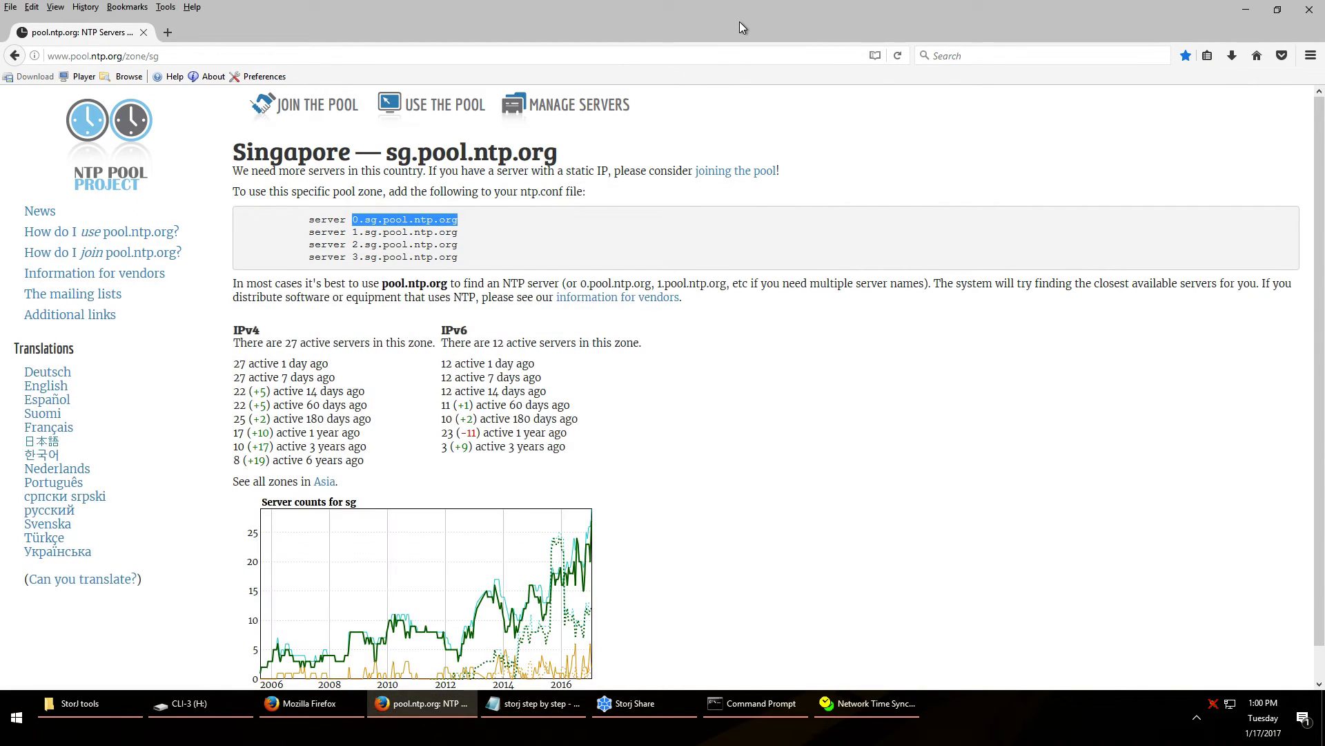
{"action": "left_click", "coordinate": [871, 717]}
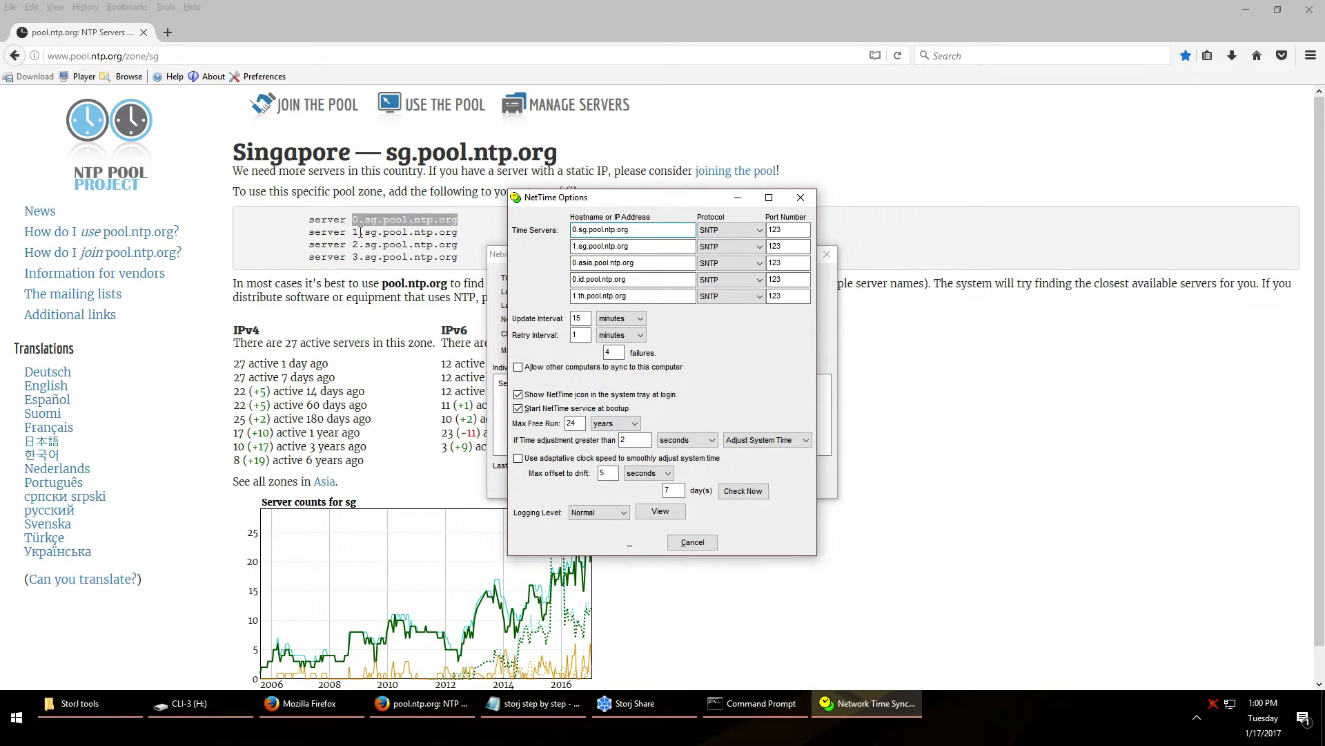
{"action": "left_click", "coordinate": [592, 245]}
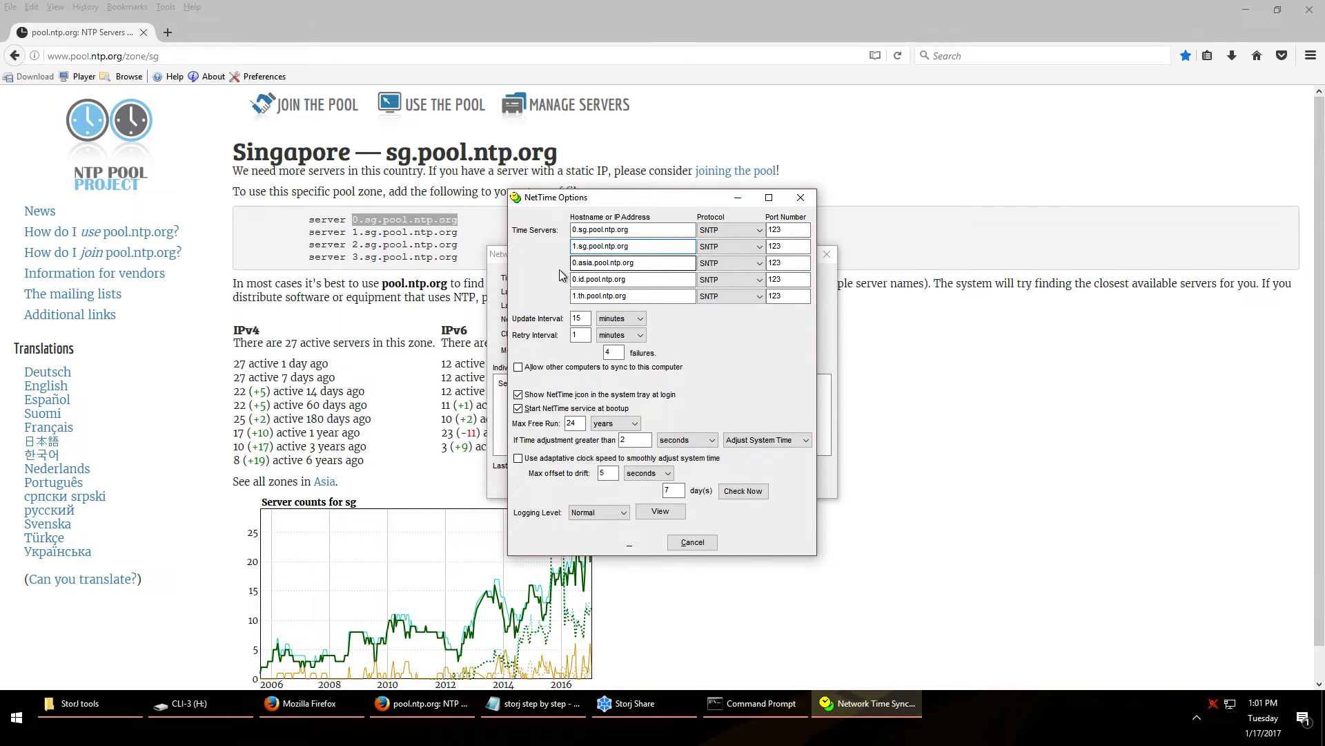
{"action": "left_click", "coordinate": [922, 598]}
{"action": "left_click", "coordinate": [14, 55]}
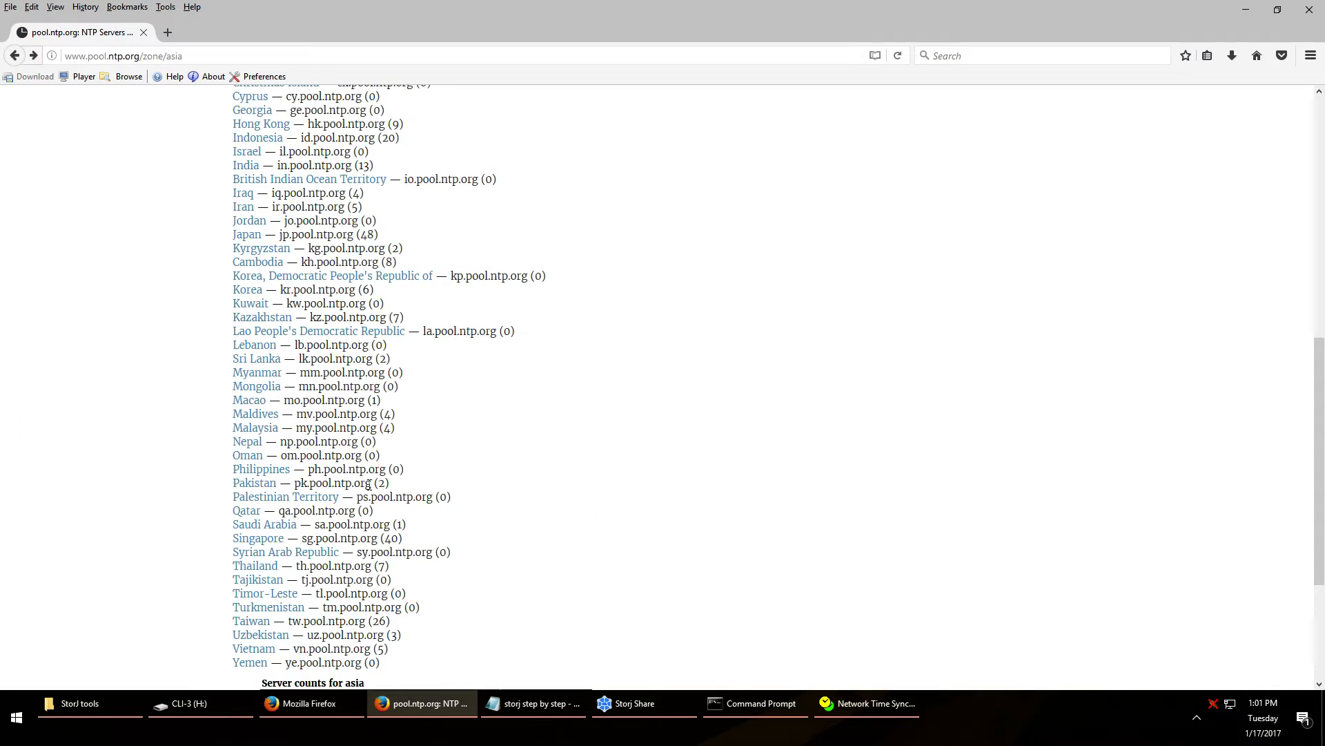
Open the Malaysia zone page, select 0.asia.pool.ntp.org, and bring NetTime Options alongside
{"action": "scroll", "coordinate": [281, 238], "scroll_direction": "up", "scroll_amount": 5}
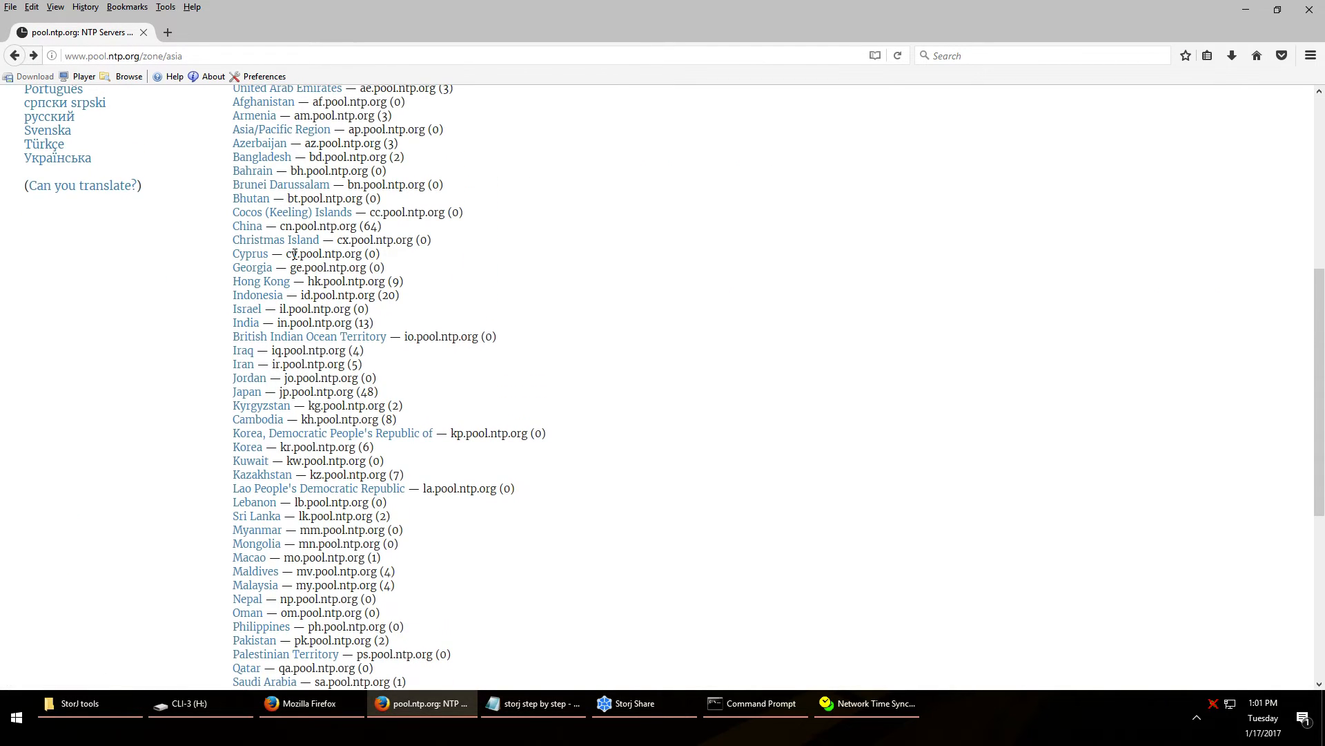
{"action": "scroll", "coordinate": [279, 421], "scroll_direction": "down", "scroll_amount": 3}
{"action": "left_click", "coordinate": [274, 509]}
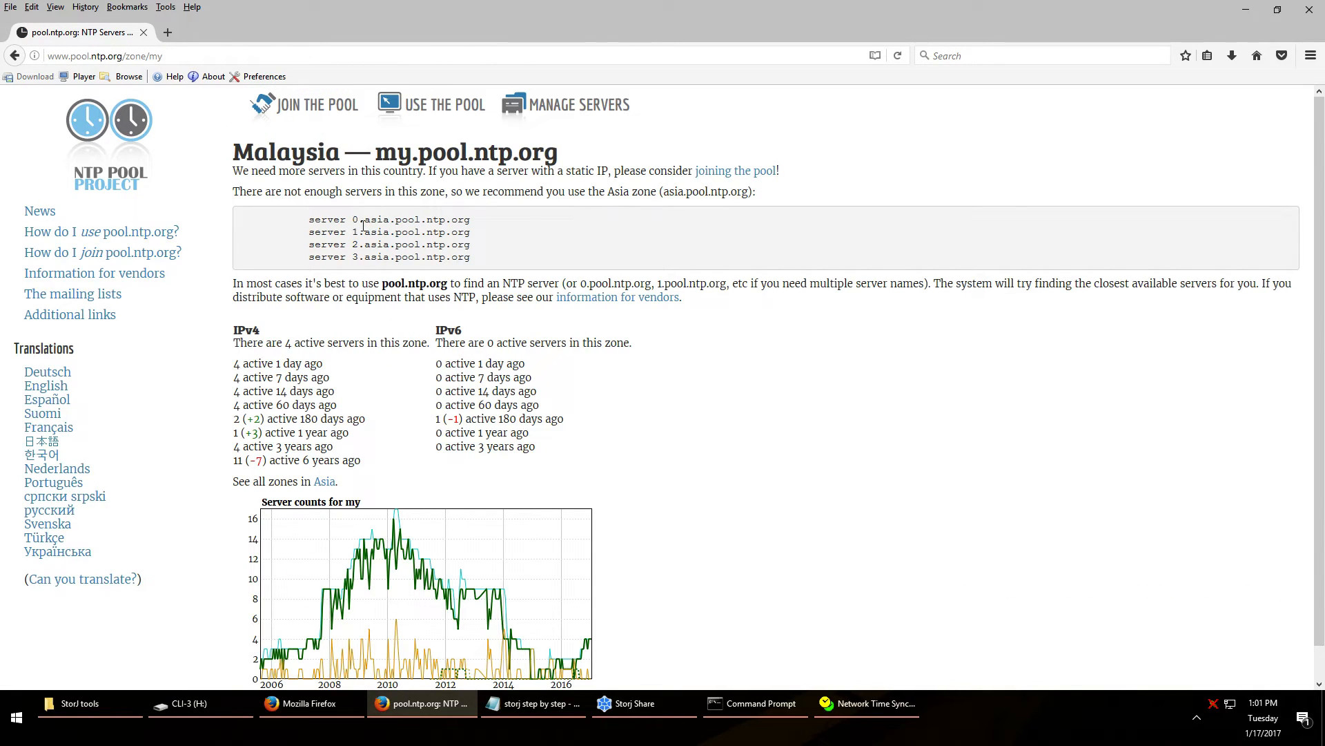
{"action": "left_click_drag", "start_coordinate": [352, 221], "coordinate": [475, 221]}
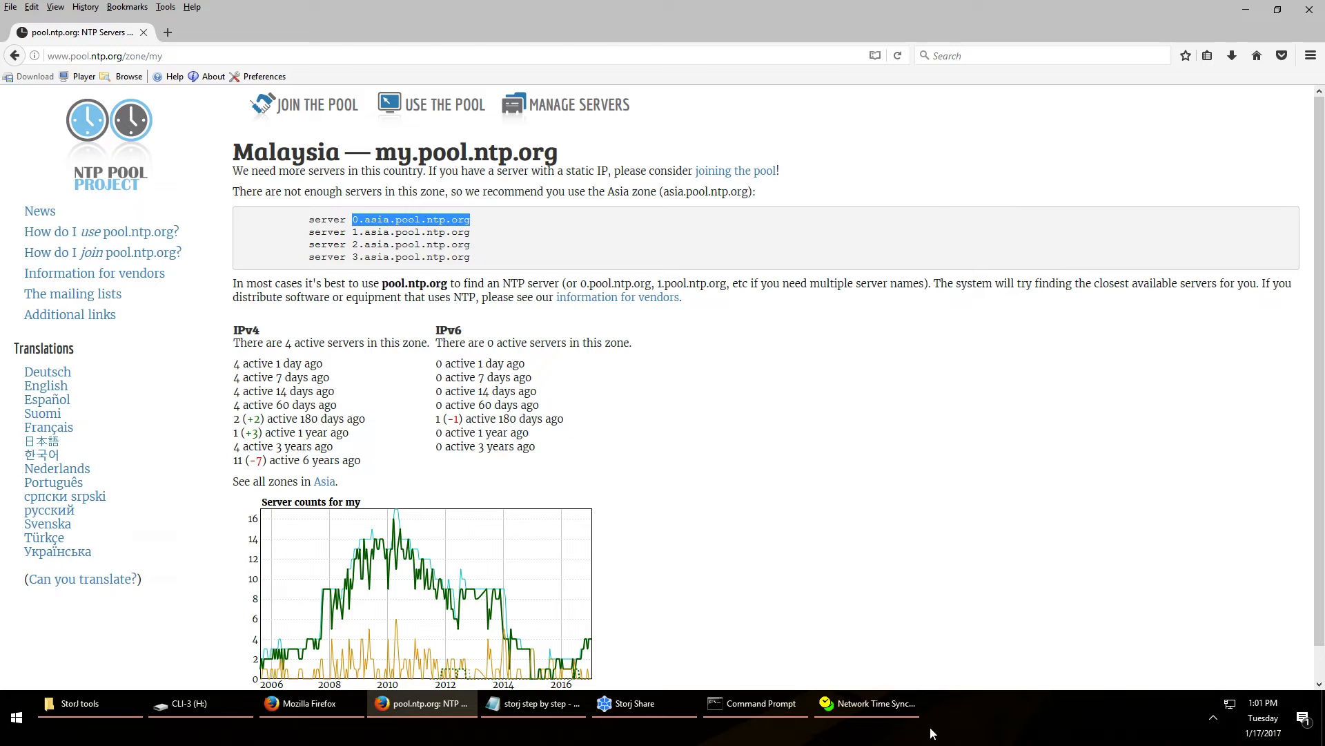
{"action": "left_click", "coordinate": [892, 711]}
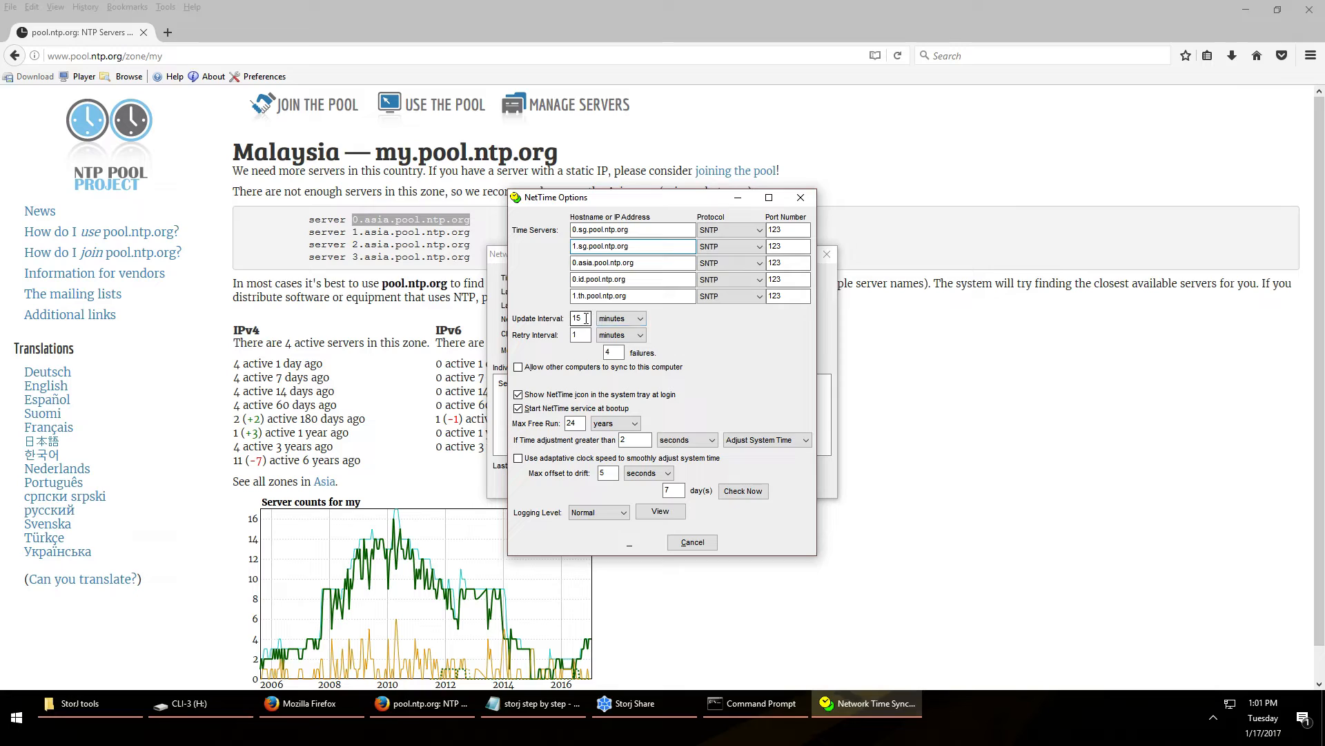
Inspect the update-interval and Max Free Run units, keep minutes and years, and cancel NetTime Options
{"action": "left_click", "coordinate": [635, 323]}
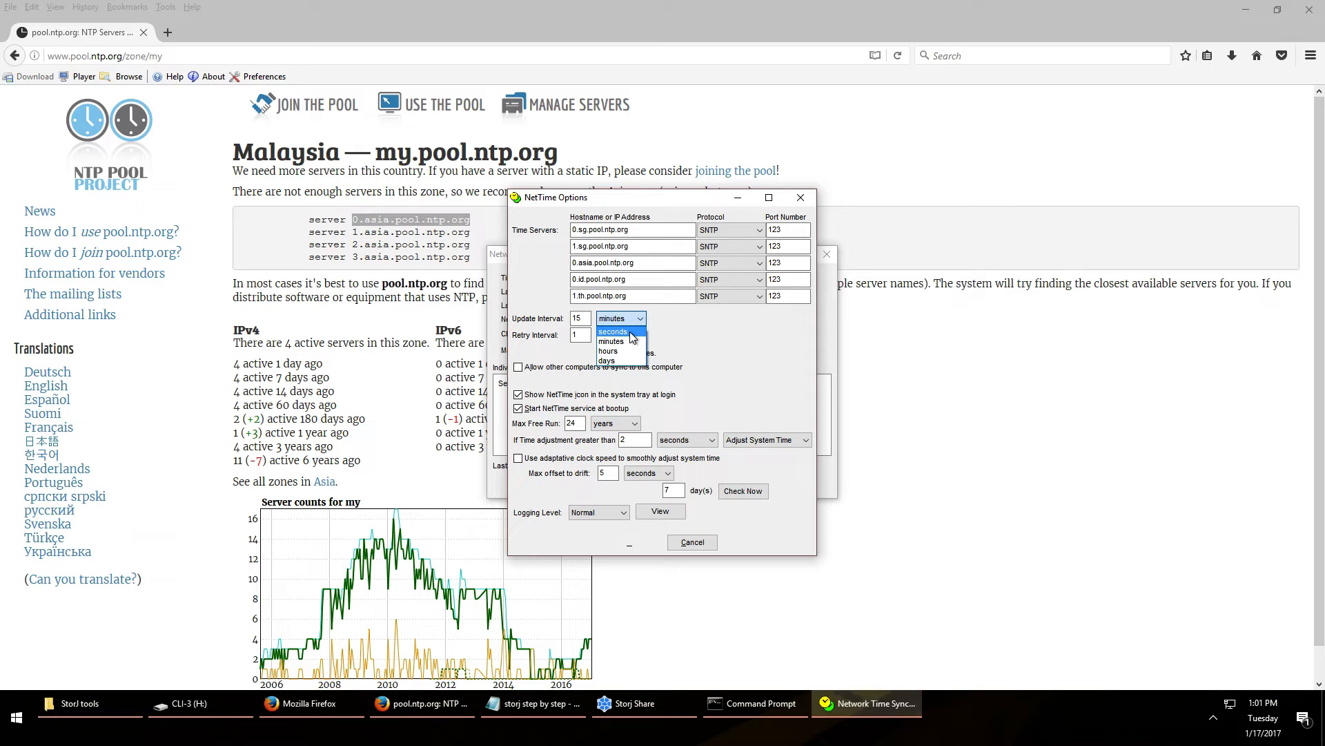
{"action": "left_click", "coordinate": [714, 330]}
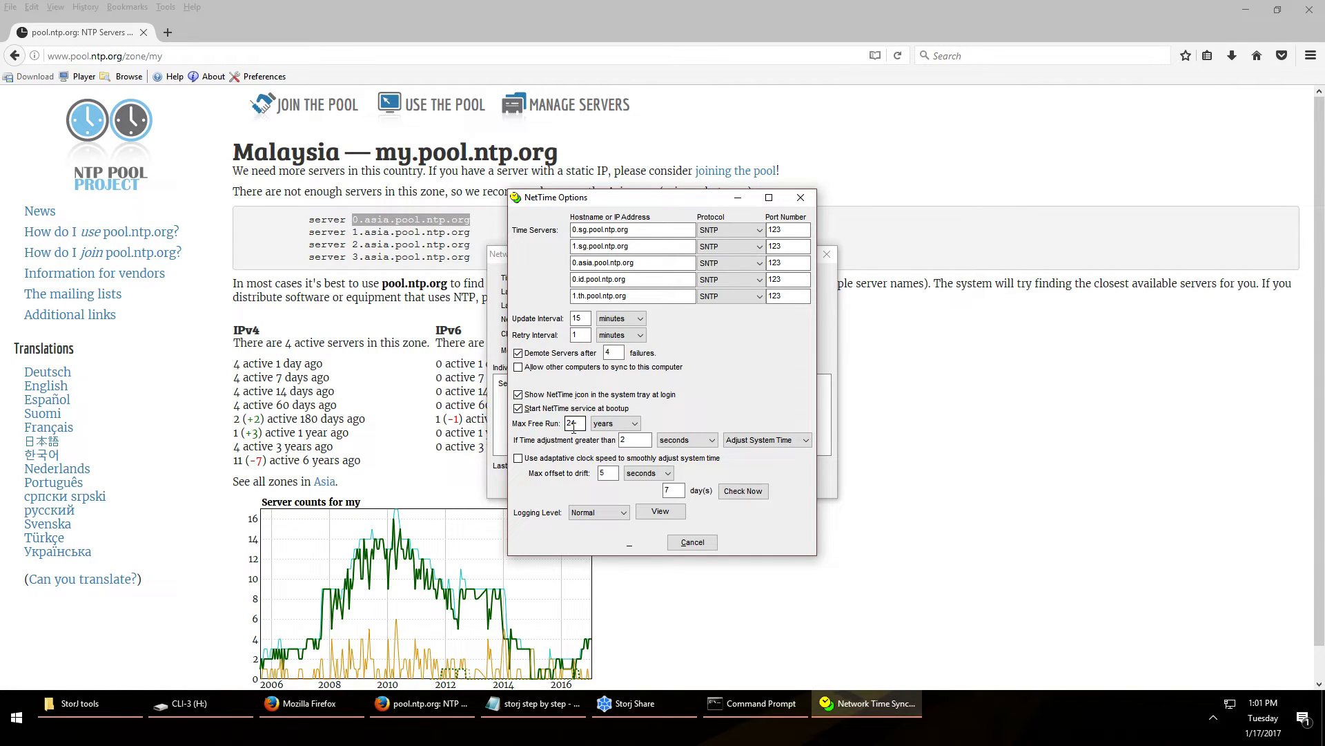
{"action": "left_click", "coordinate": [629, 424]}
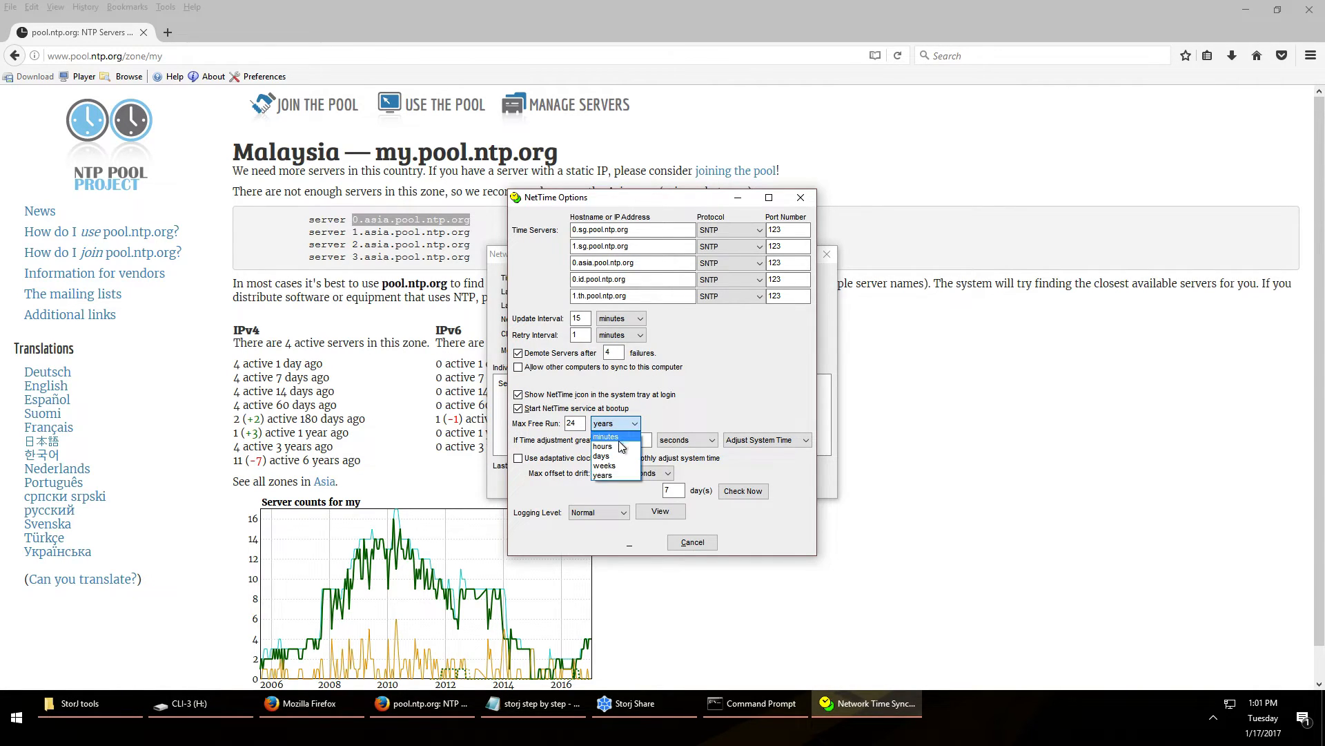
{"action": "left_click", "coordinate": [621, 445]}
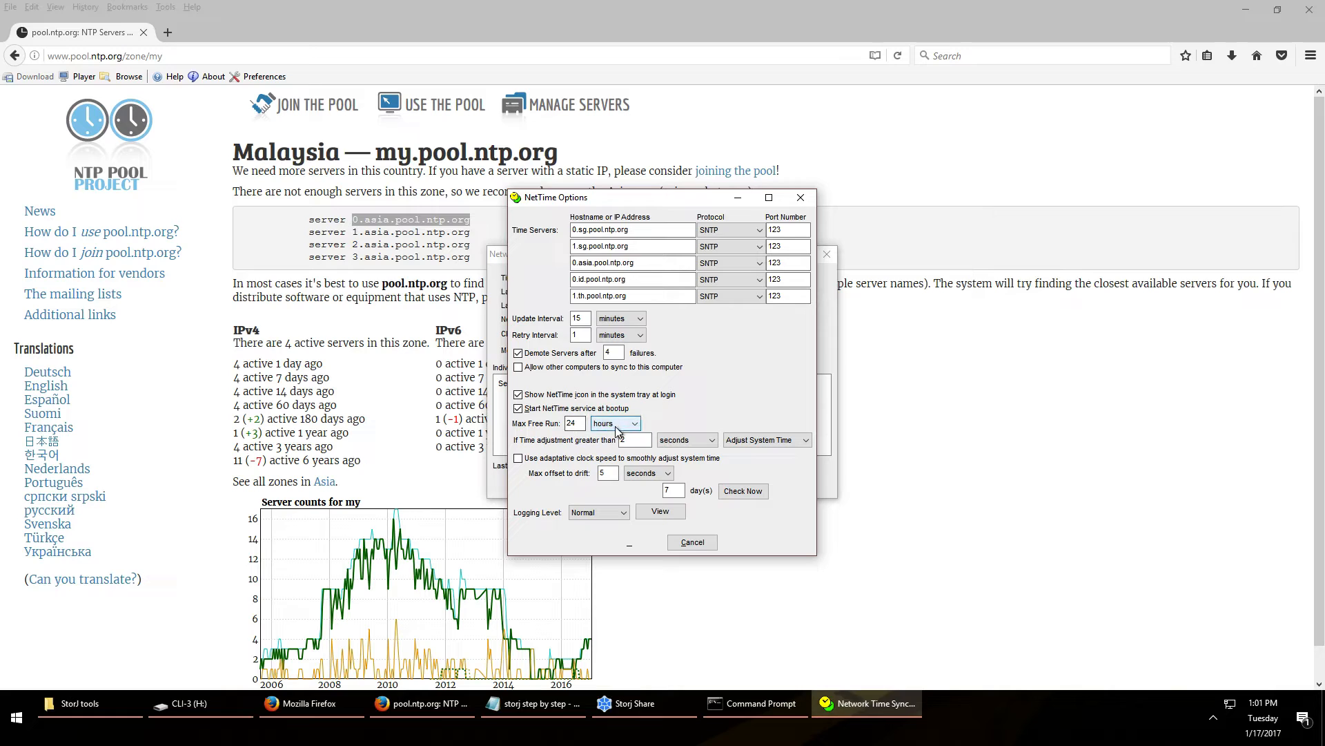
{"action": "left_click", "coordinate": [617, 428]}
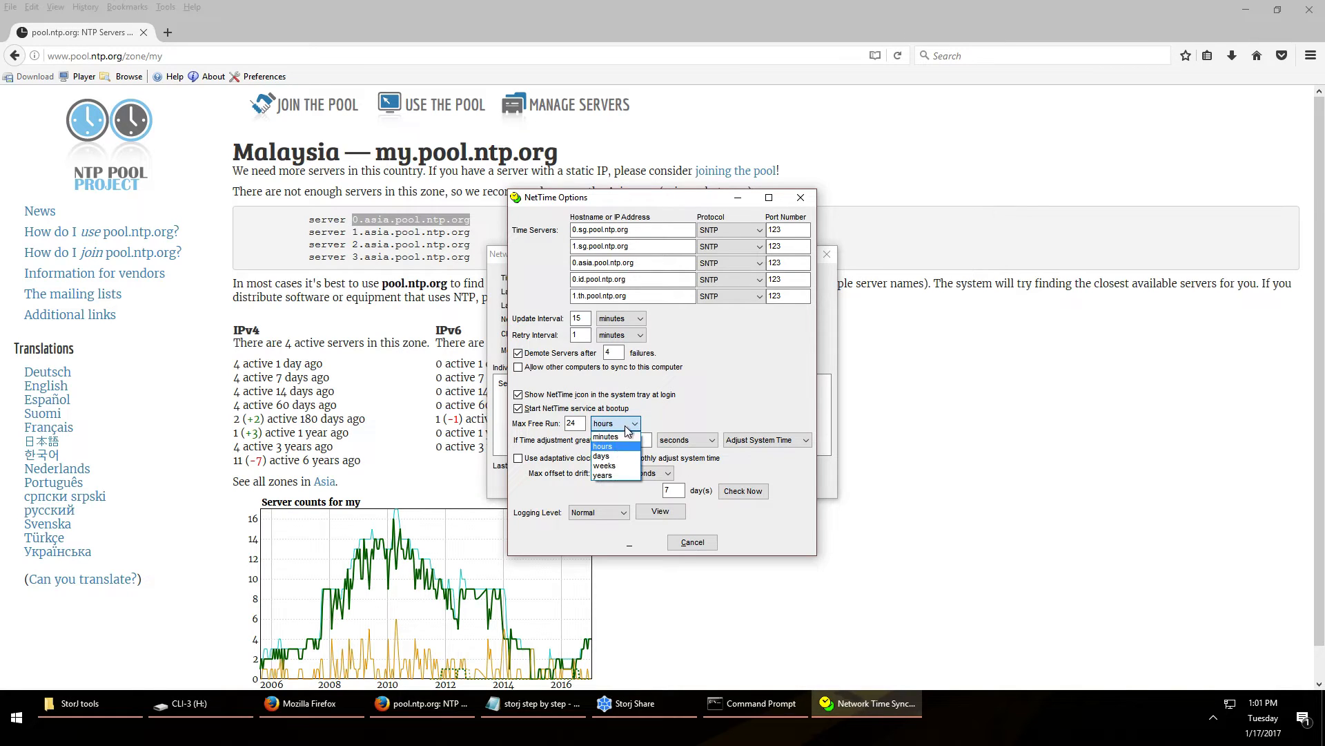
{"action": "left_click", "coordinate": [610, 474]}
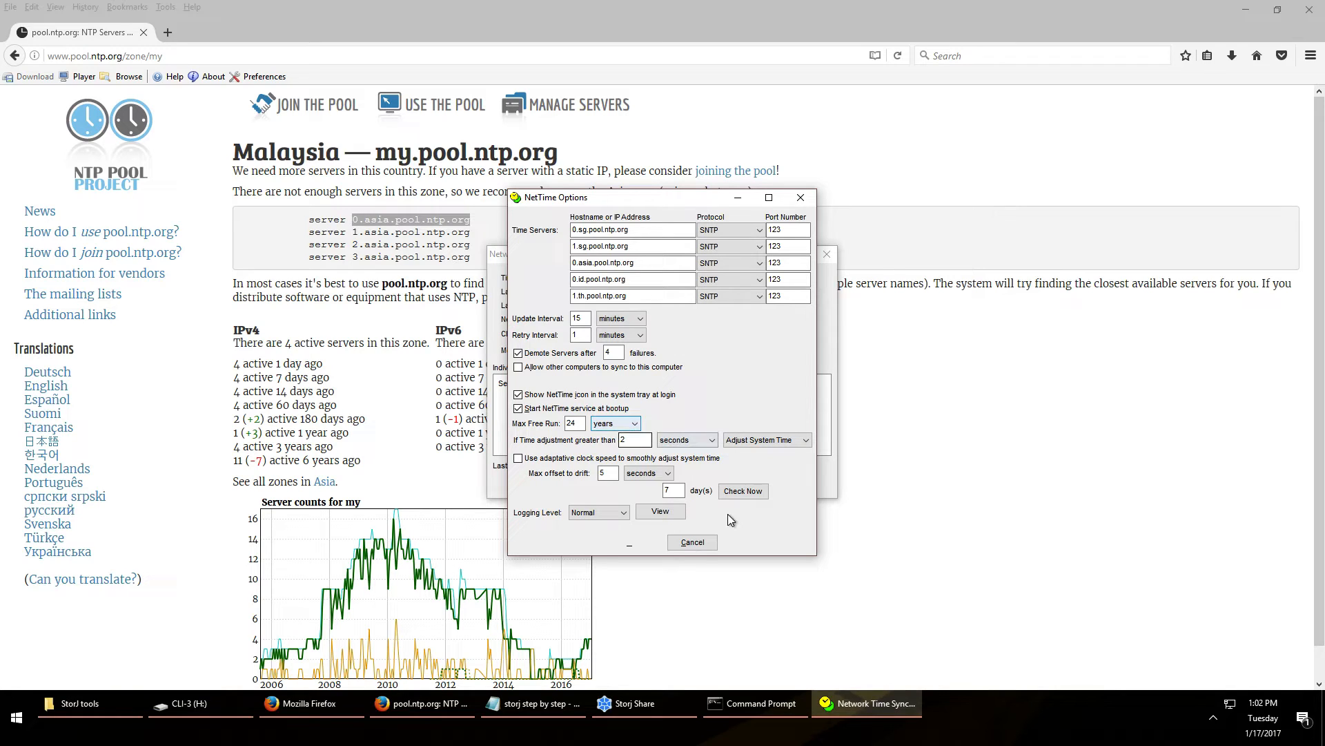
{"action": "left_click", "coordinate": [691, 542]}
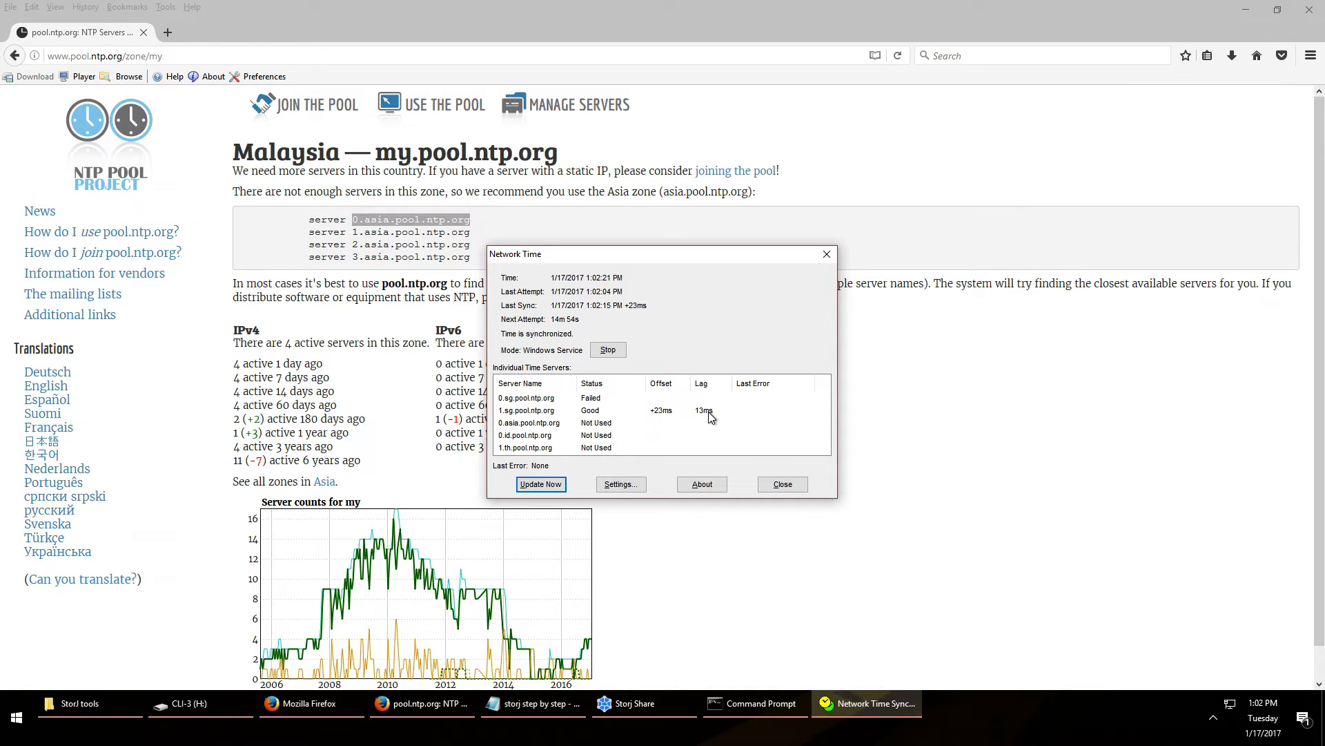
Close the NetTime status window, exit NetTime from its tray icon, and minimize Firefox
{"action": "left_click", "coordinate": [790, 488]}
{"action": "left_click", "coordinate": [1212, 718]}
{"action": "right_click", "coordinate": [1197, 673]}
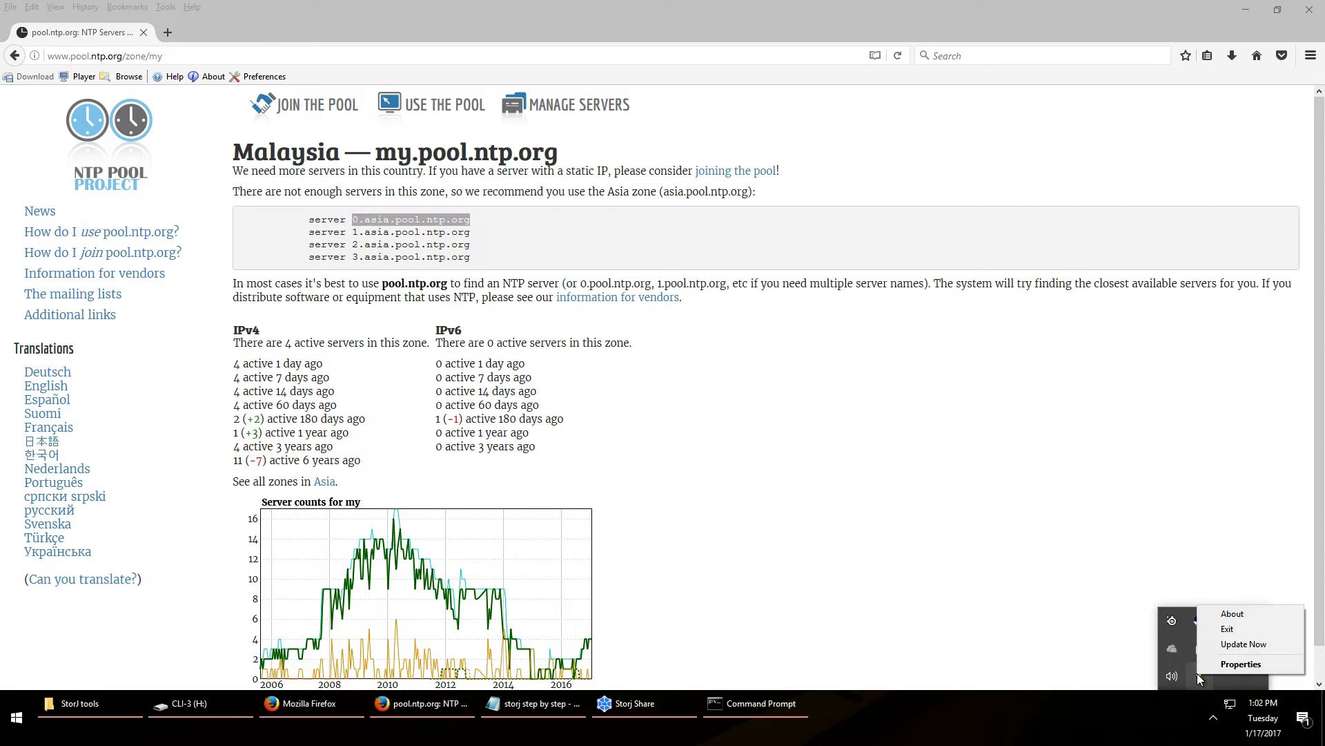
{"action": "left_click", "coordinate": [1233, 628]}
{"action": "left_click", "coordinate": [623, 401]}
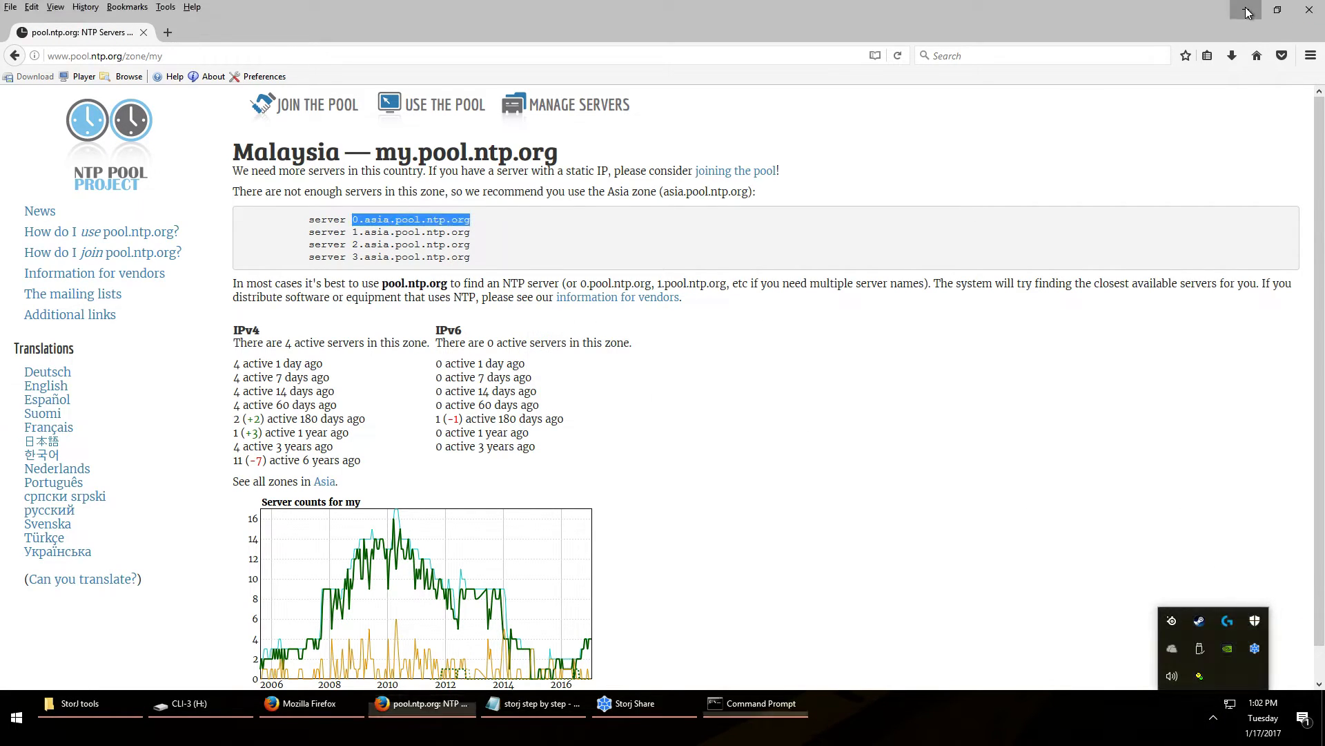
{"action": "left_click", "coordinate": [1246, 10]}
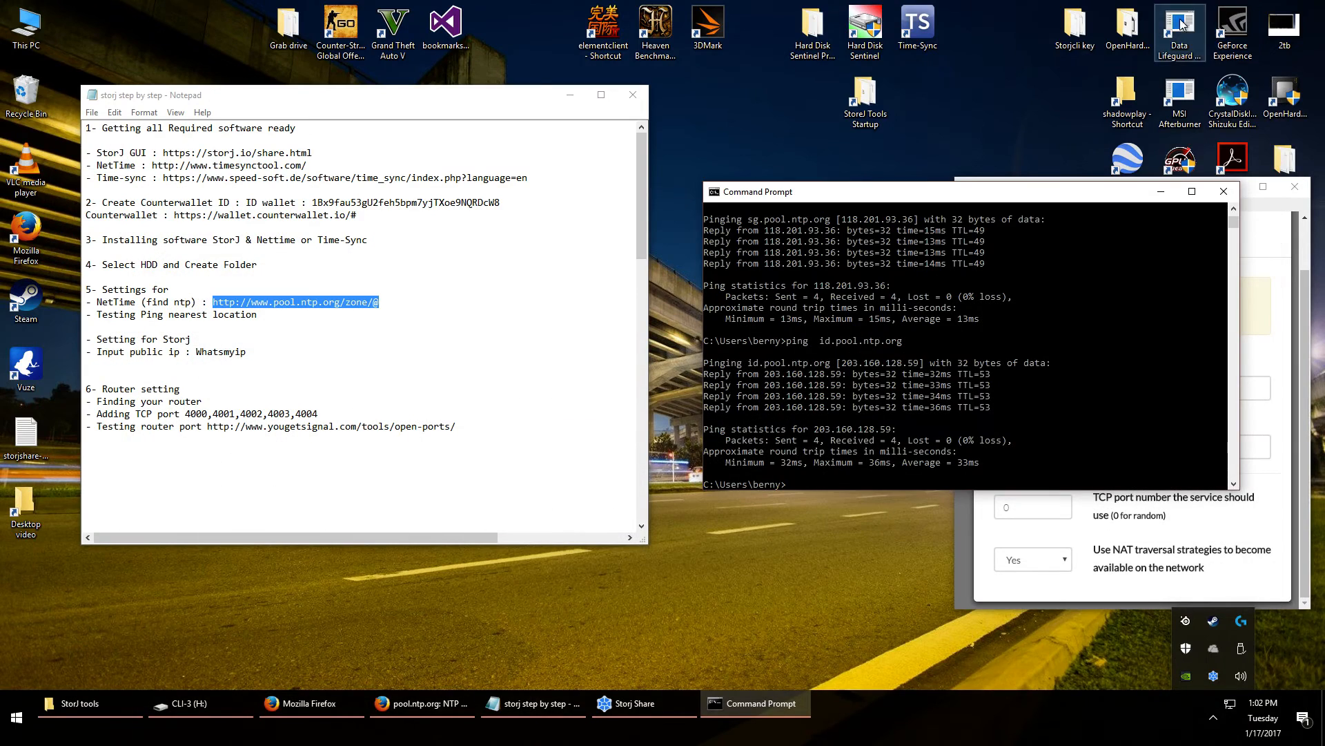
Set Time-Sync to synchronize every minute against the Asian pool servers, then save and close it
{"action": "double_click", "coordinate": [925, 26]}
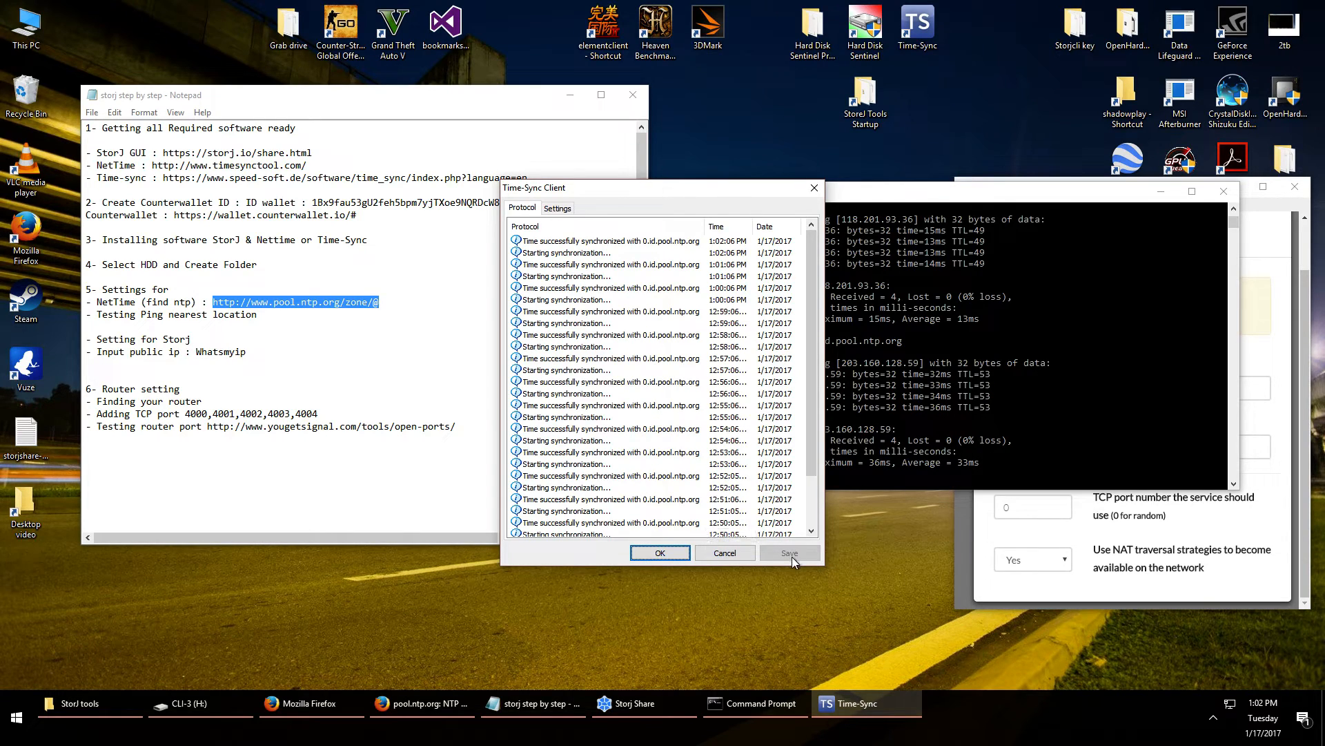
{"action": "left_click", "coordinate": [560, 209]}
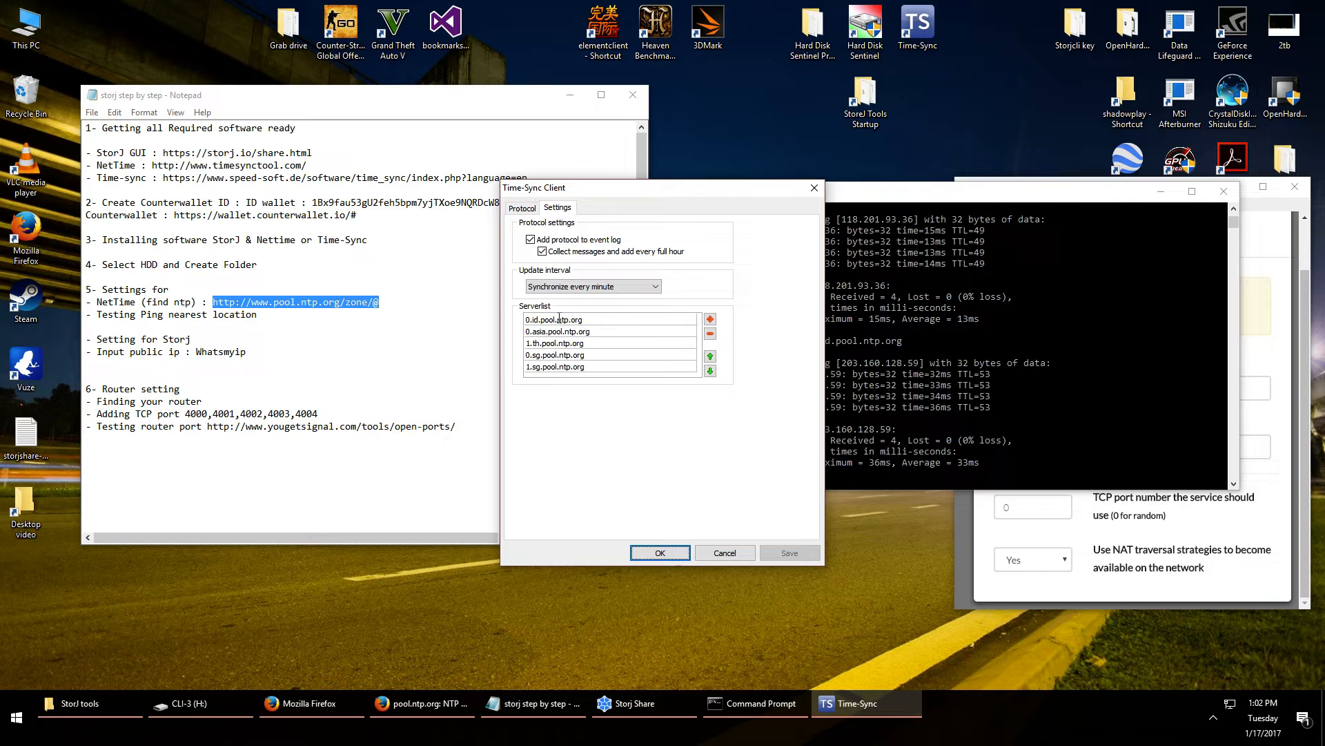
{"action": "left_click", "coordinate": [424, 704]}
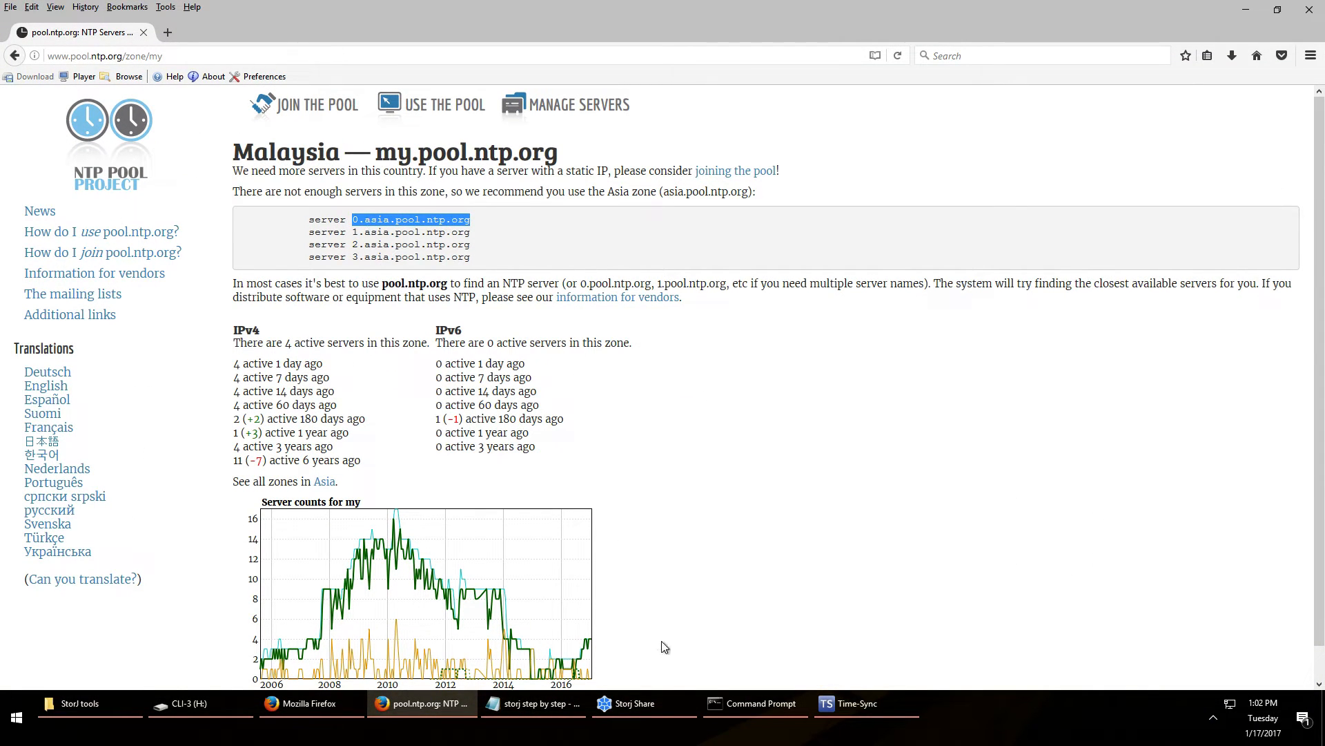
{"action": "left_click", "coordinate": [849, 709]}
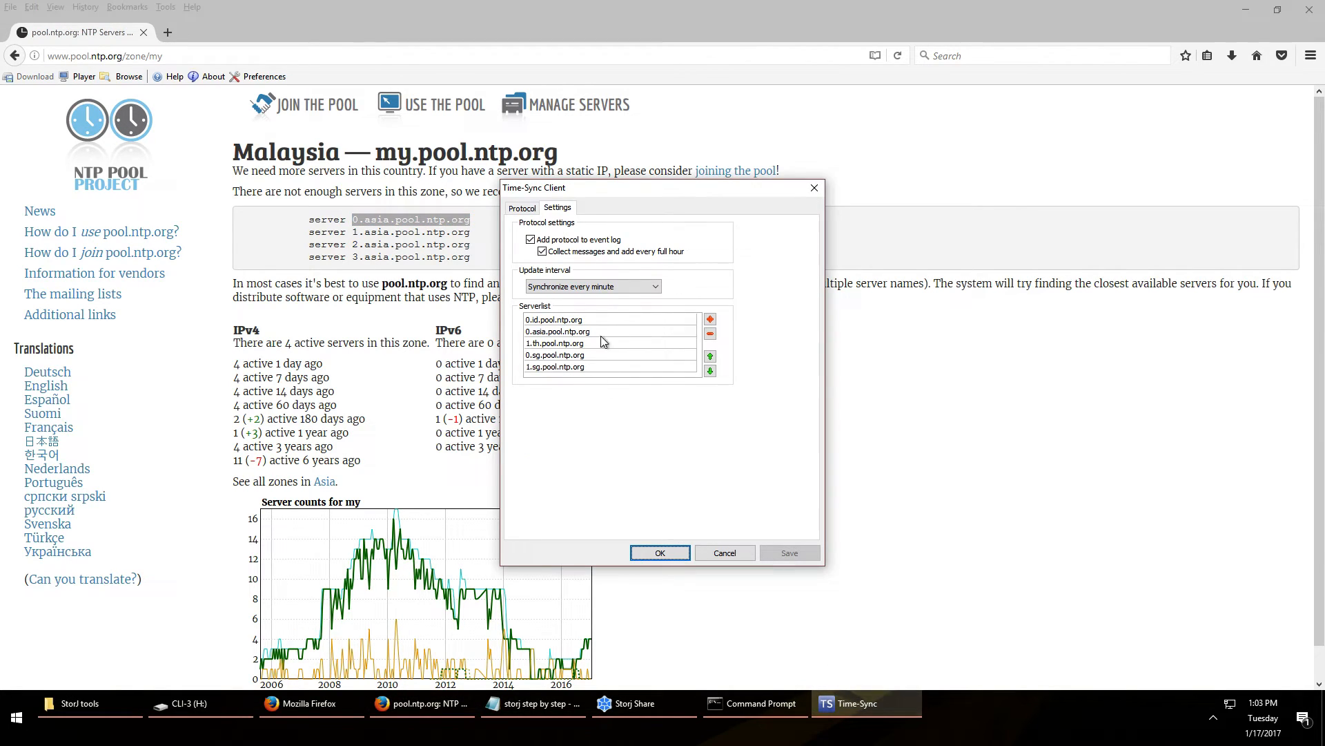
{"action": "left_click", "coordinate": [615, 287]}
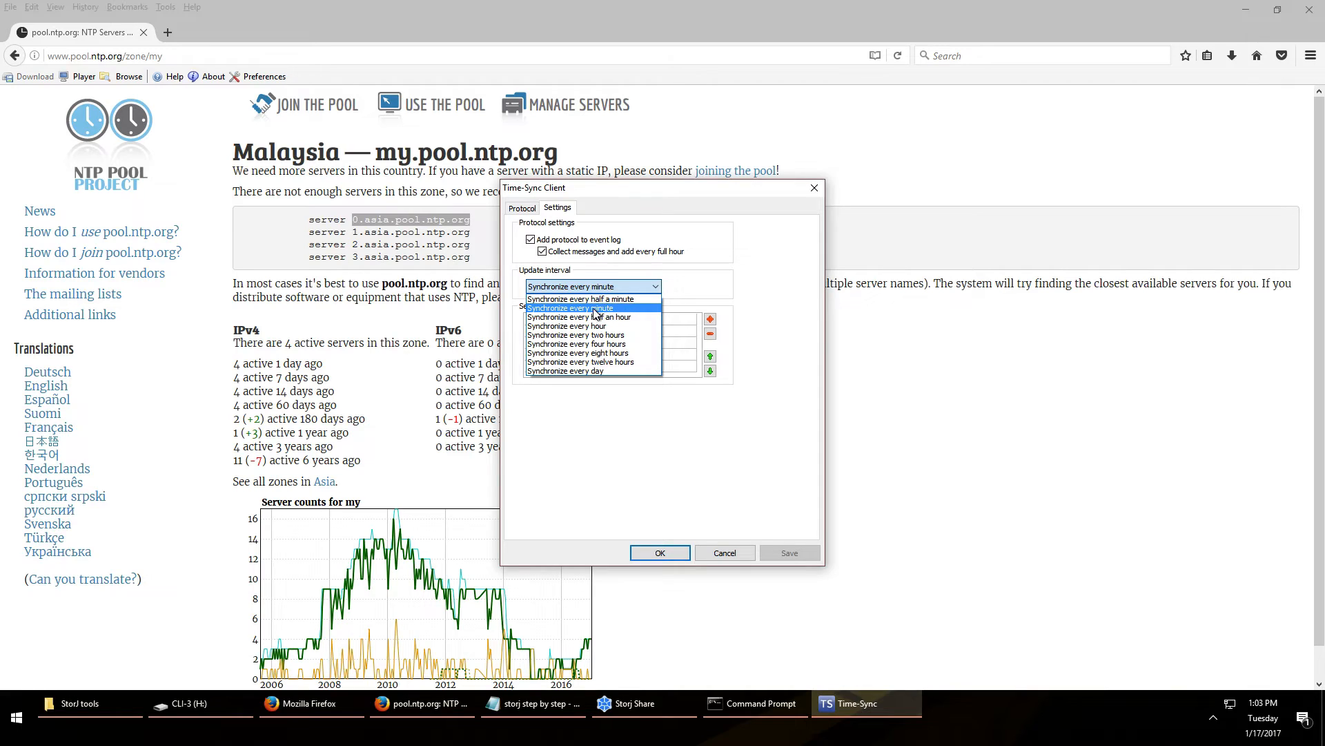
{"action": "left_click", "coordinate": [596, 308]}
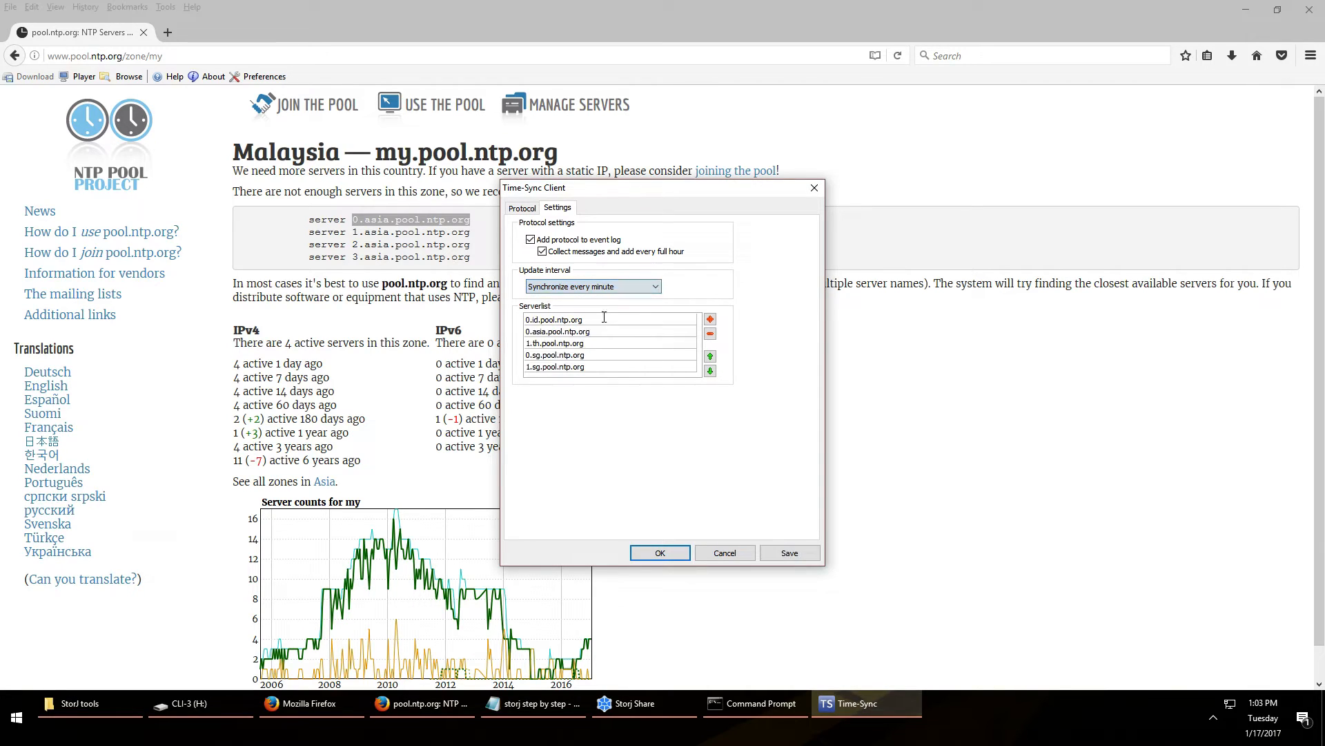
{"action": "left_click", "coordinate": [789, 552]}
{"action": "left_click", "coordinate": [673, 556]}
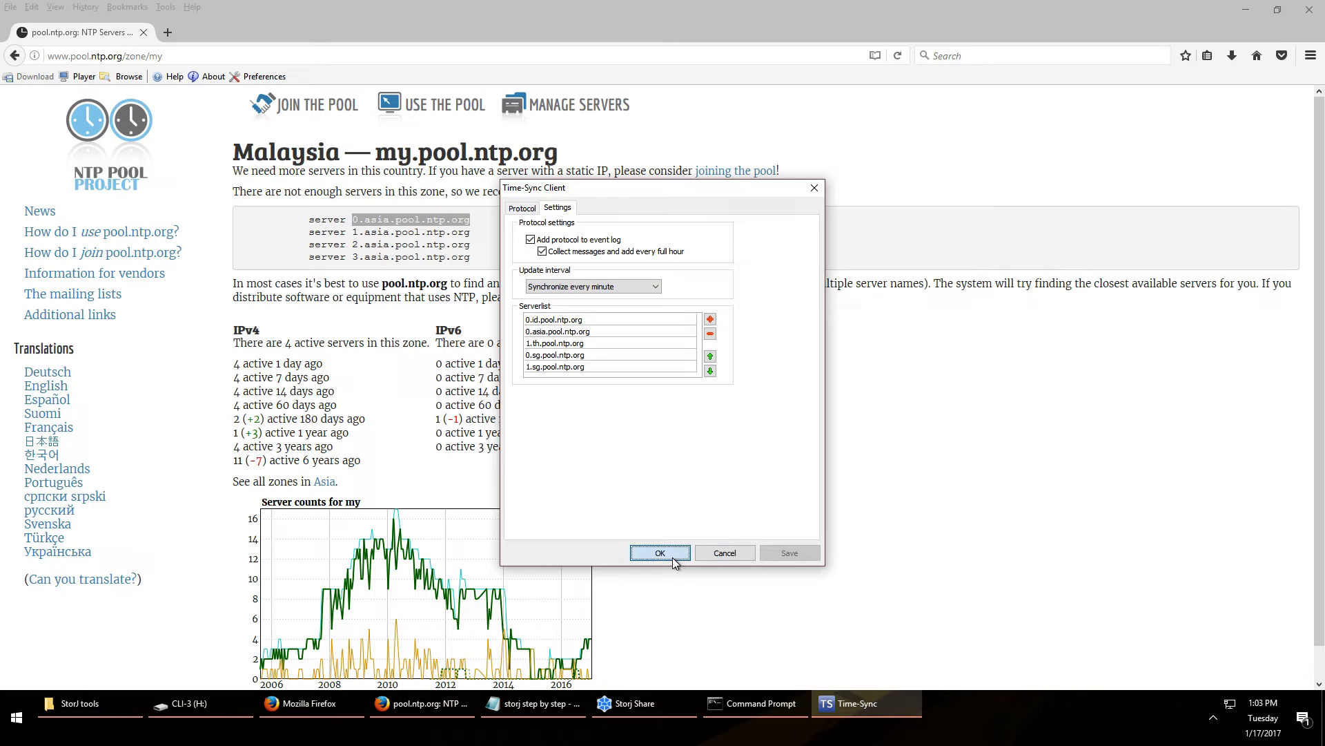
Close the NTP pool page window and minimize Command Prompt to reveal Storj Share's network settings
{"action": "left_click", "coordinate": [1213, 718]}
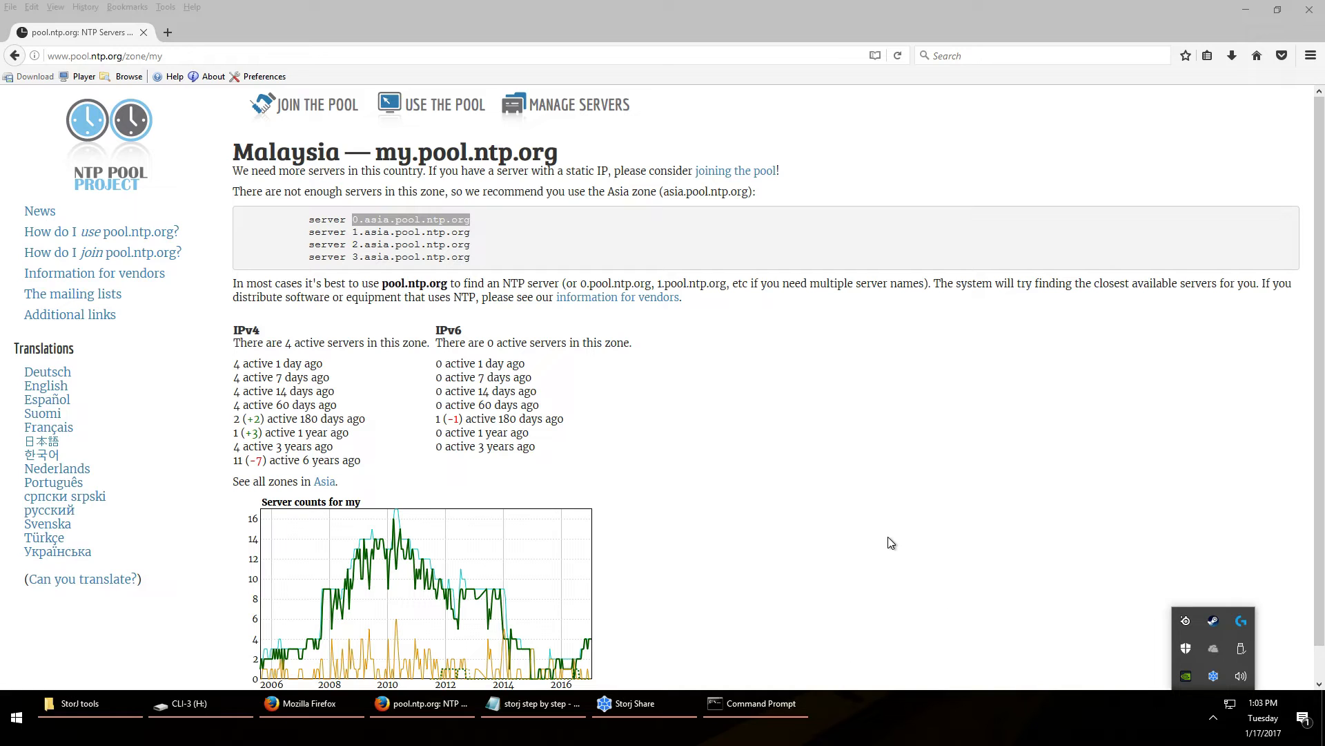
{"action": "left_click", "coordinate": [1310, 10]}
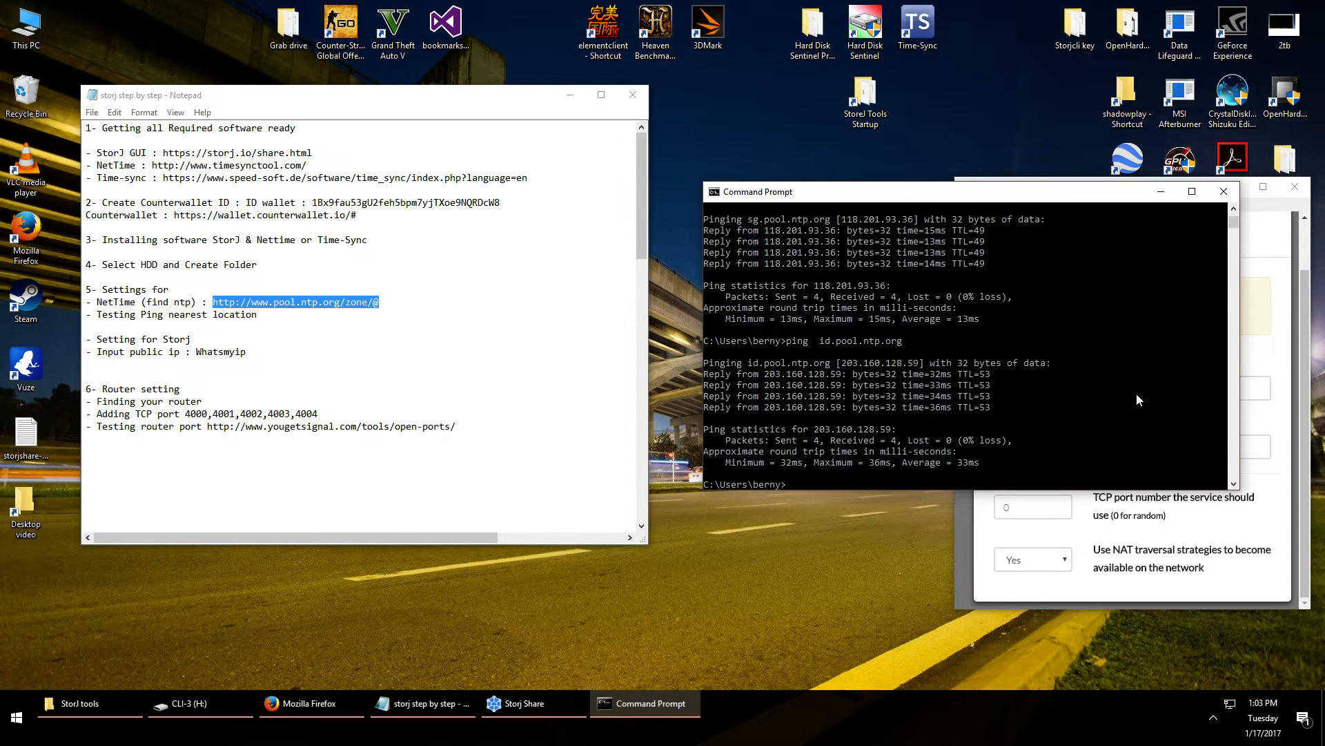
{"action": "left_click", "coordinate": [1161, 191]}
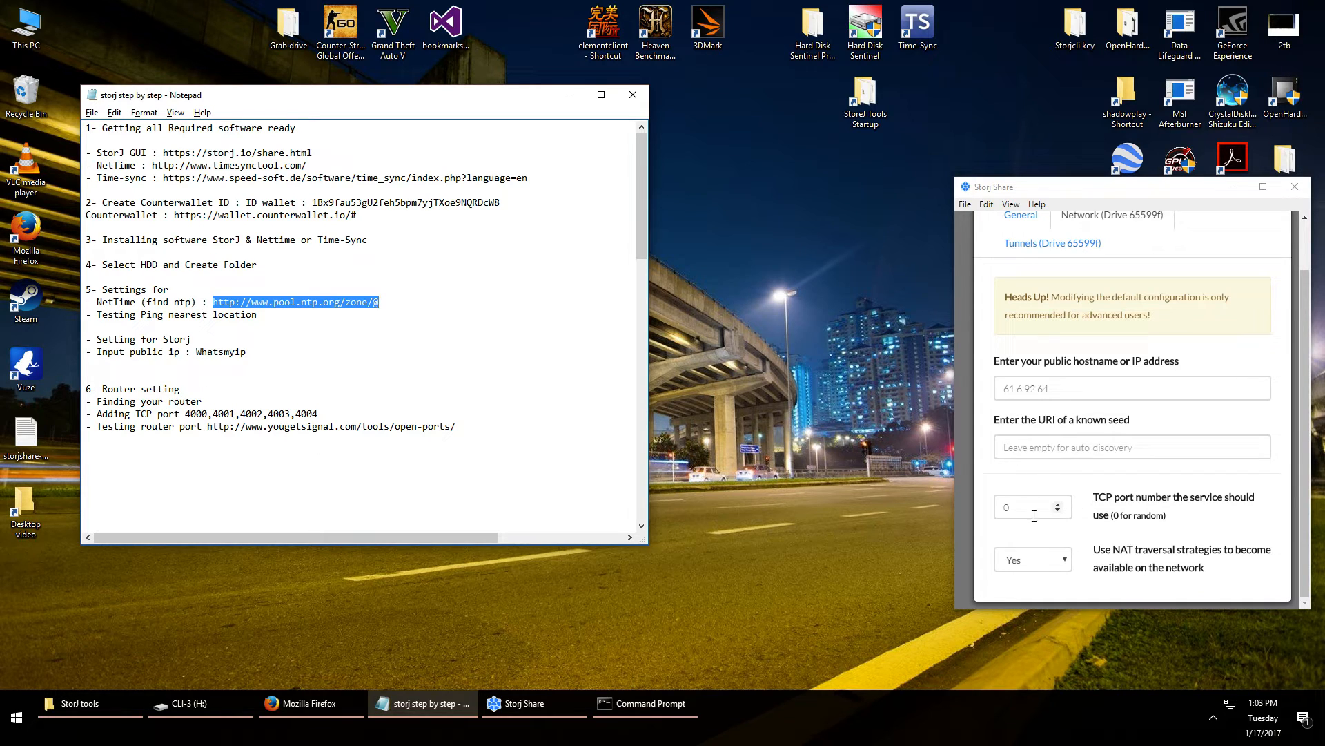
{"action": "key", "text": "alt"}
{"action": "key", "text": "alt"}
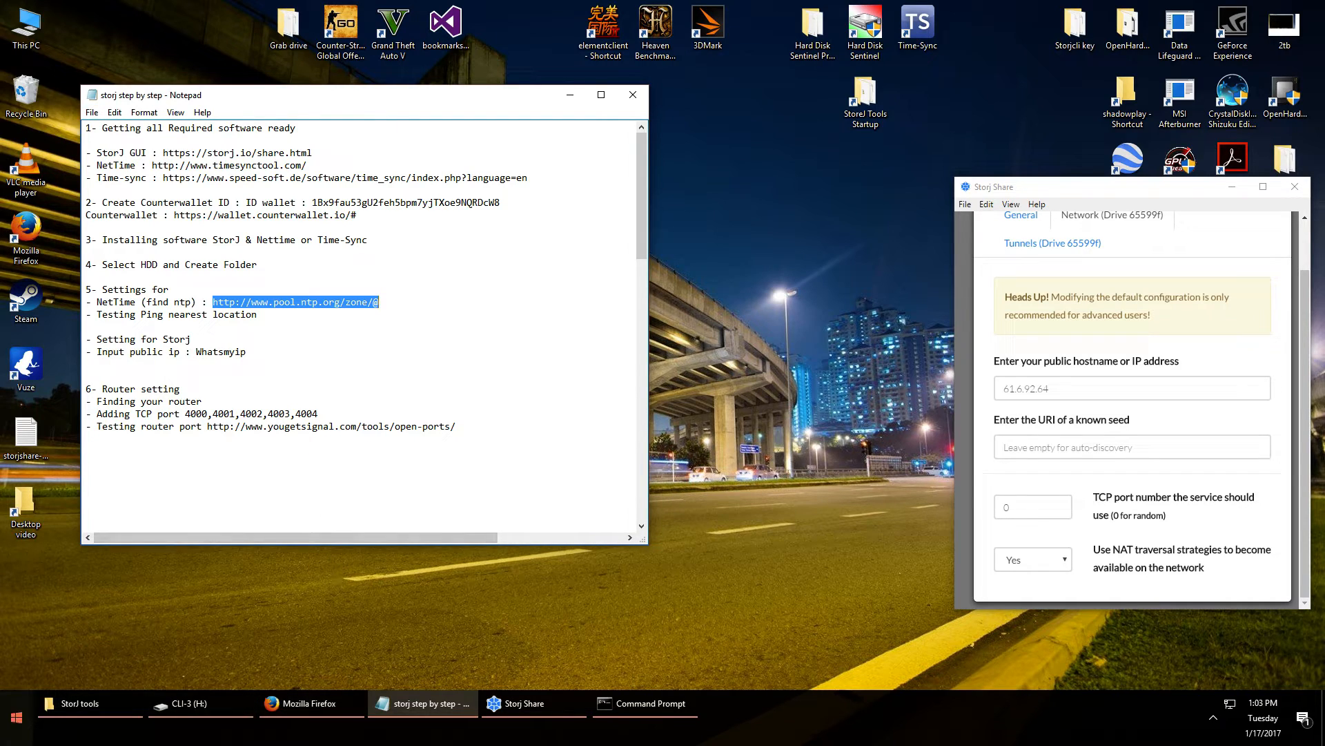
Run ipconfig in a new Command Prompt, showing IPv4 192.168.88.99 and gateway 192.168.88.1
{"action": "left_click", "coordinate": [14, 725]}
{"action": "type", "text": "cmd"}
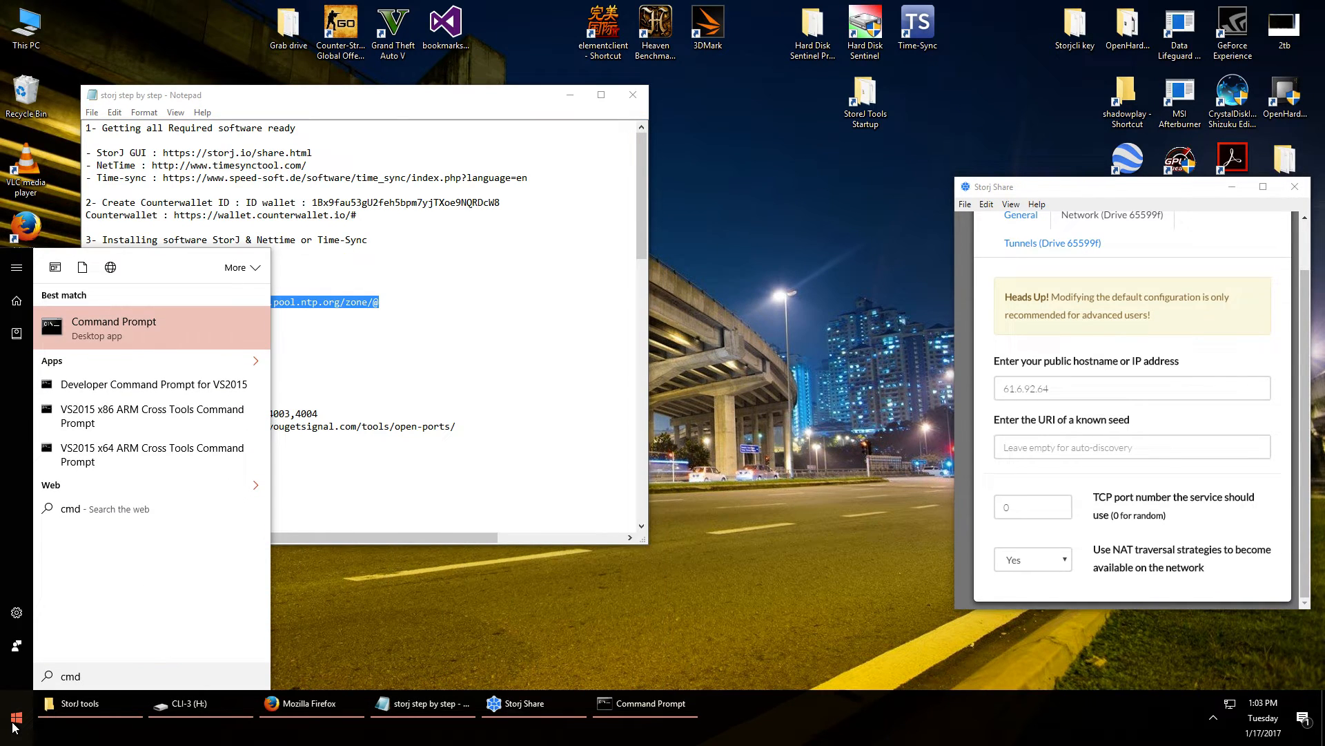
{"action": "left_click", "coordinate": [183, 337]}
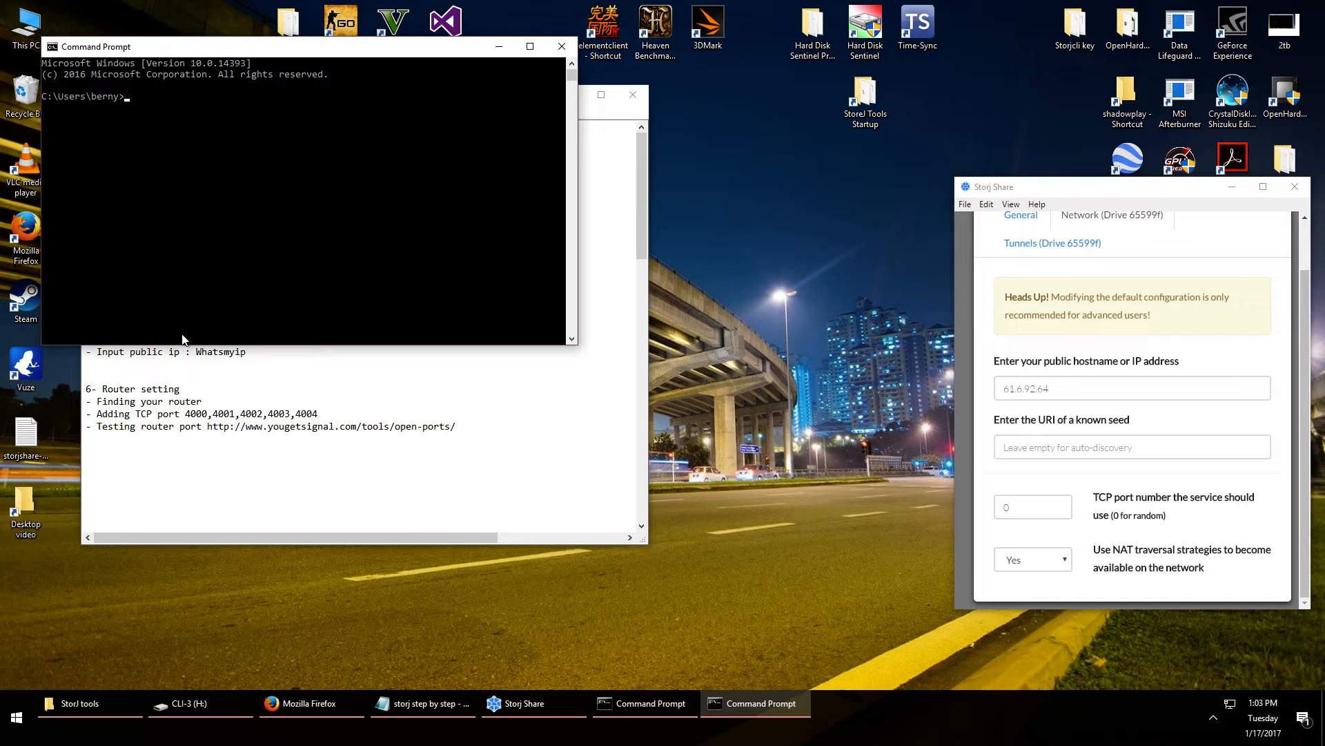
{"action": "type", "text": "ipconif"}
{"action": "key", "text": "BackSpace"}
{"action": "key", "text": "BackSpace"}
{"action": "type", "text": "fig"}
{"action": "key", "text": "Return"}
{"action": "left_click_drag", "start_coordinate": [361, 47], "coordinate": [846, 91]}
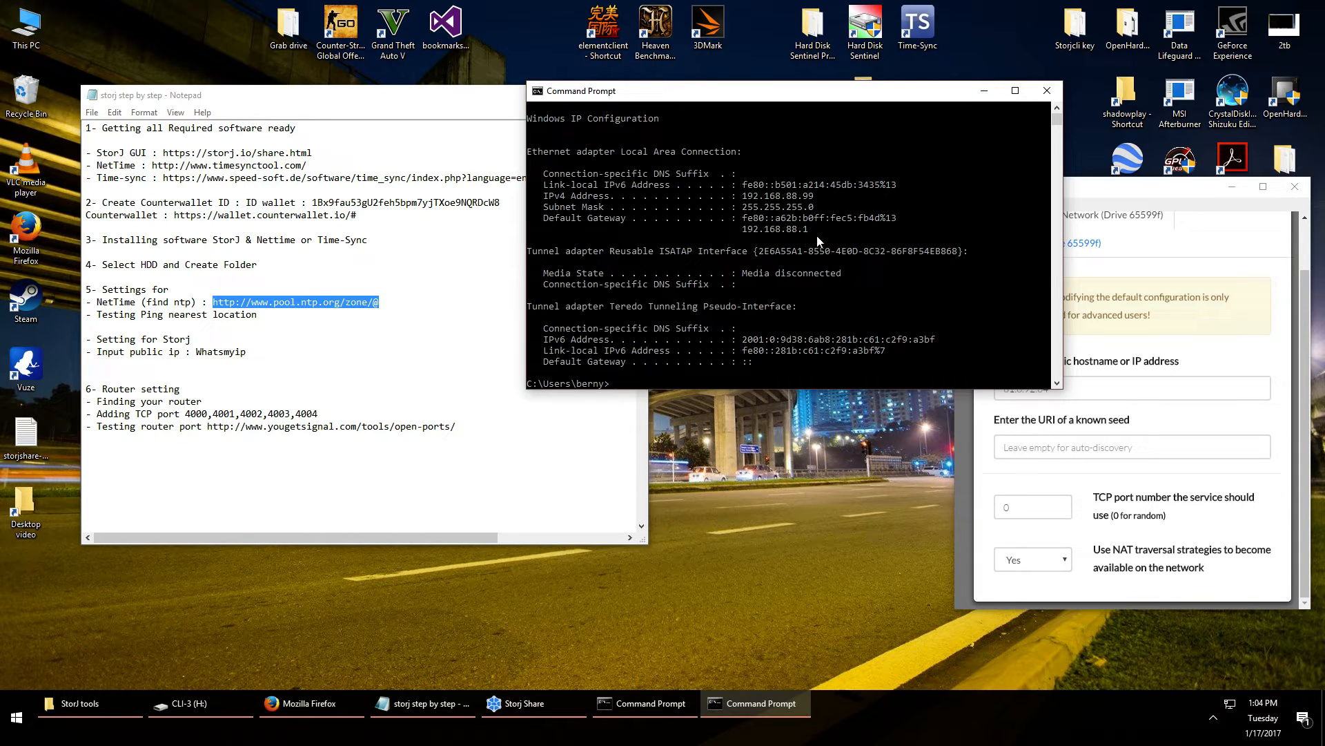
Open a new Firefox window from the existing browser
{"action": "left_click", "coordinate": [319, 706]}
{"action": "left_click", "coordinate": [301, 52]}
{"action": "key", "text": "ctrl+n"}
Log into the router at 192.168.88.1 with the admin password and open Forwarding > Virtual Server
{"action": "left_click", "coordinate": [371, 52]}
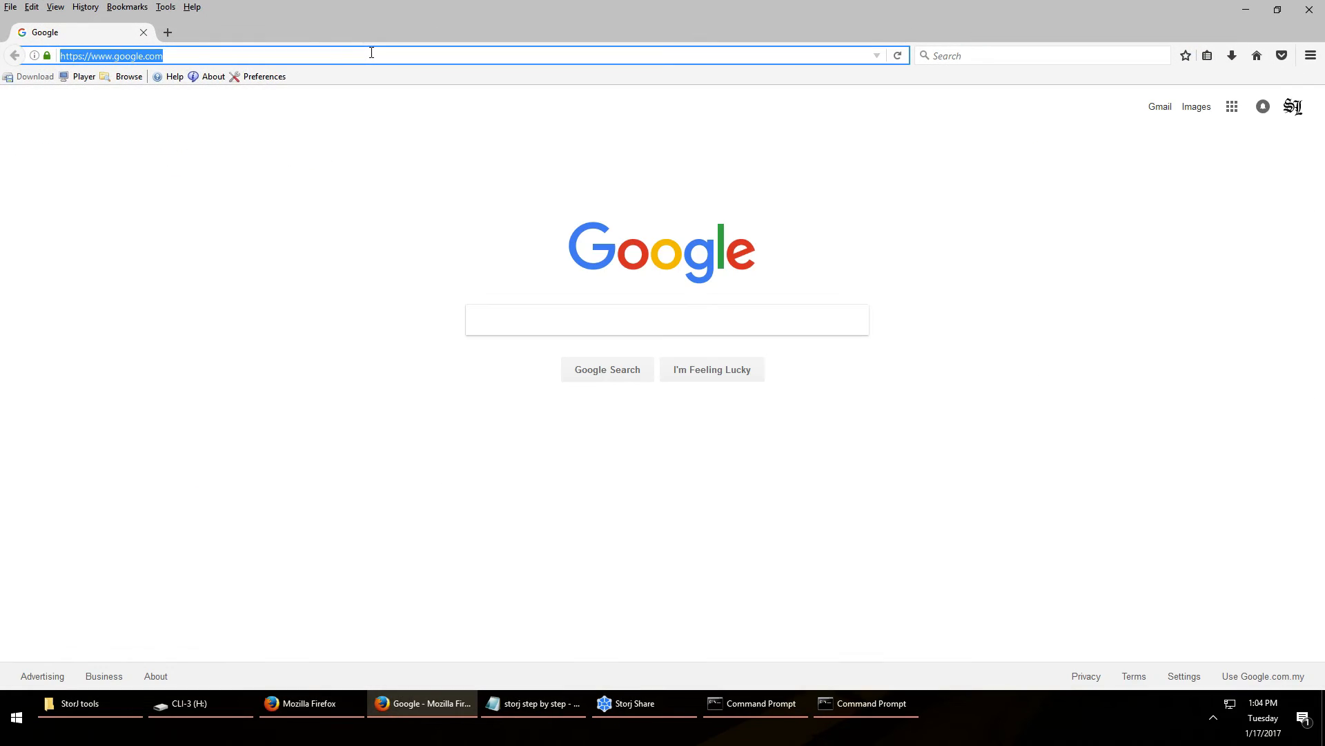
{"action": "type", "text": "192.168.88.1"}
{"action": "key", "text": "Return"}
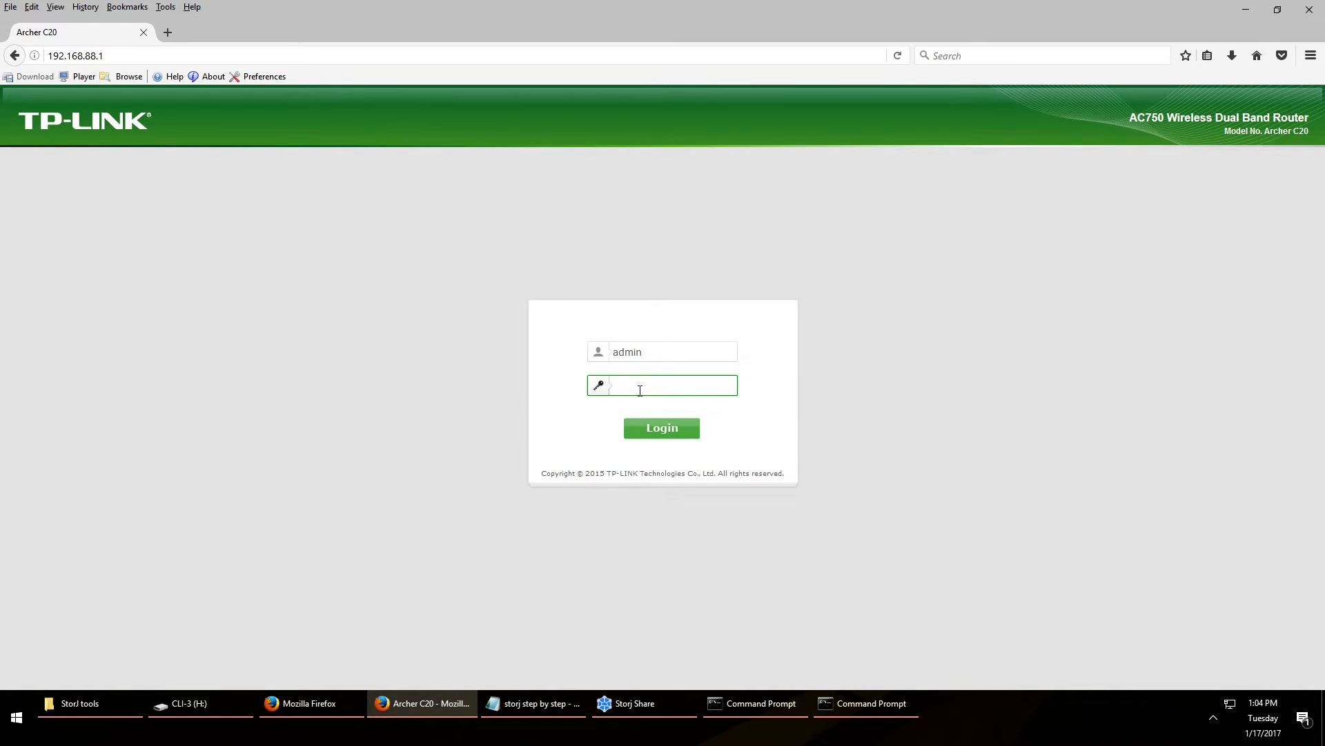
{"action": "type", "text": "admin"}
{"action": "key", "text": "Return"}
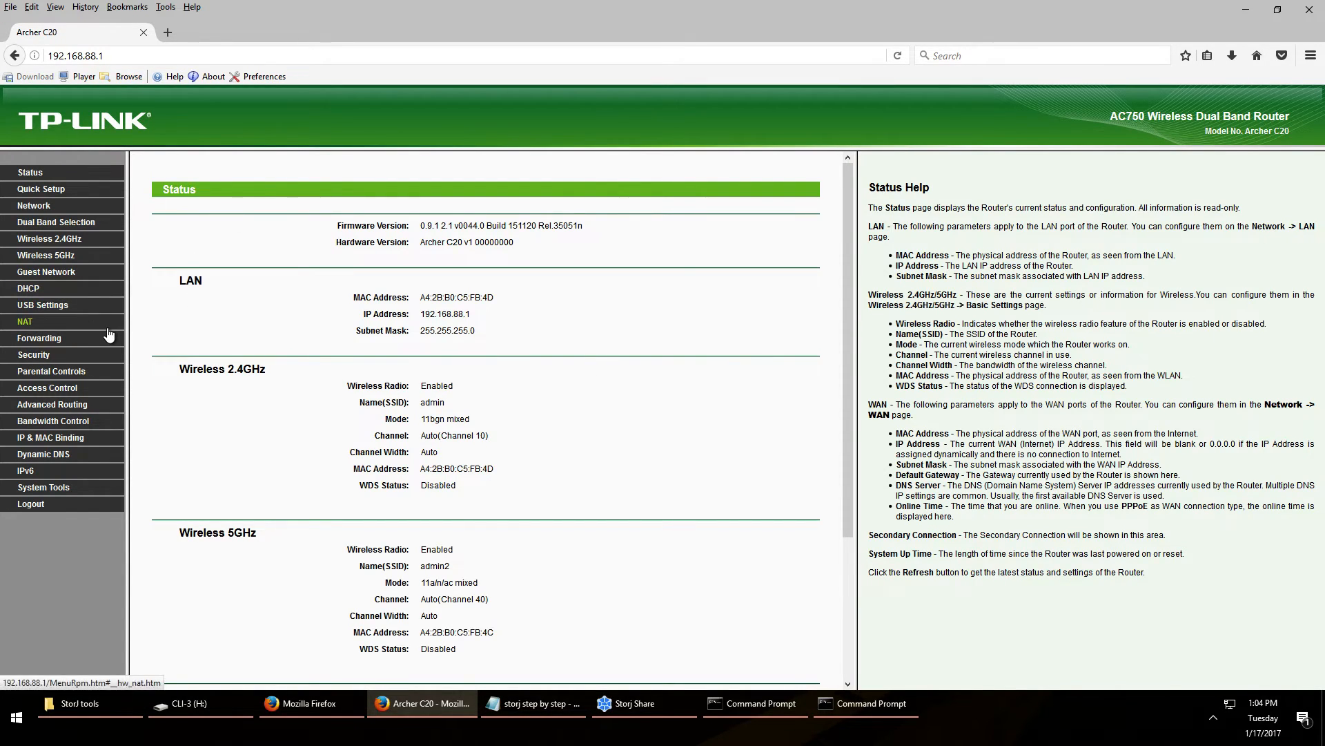
{"action": "left_click", "coordinate": [58, 341]}
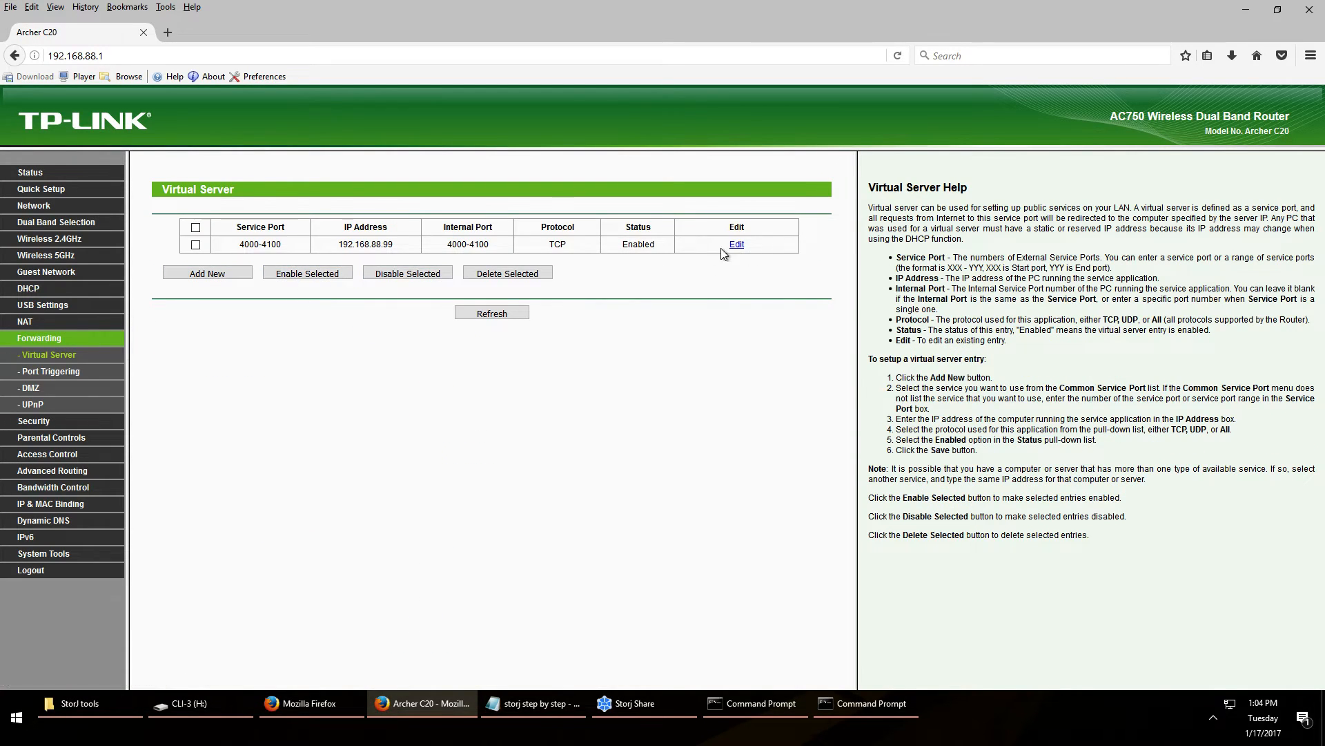
Start a new virtual server entry with service port range 4000-4004
{"action": "left_click", "coordinate": [202, 275]}
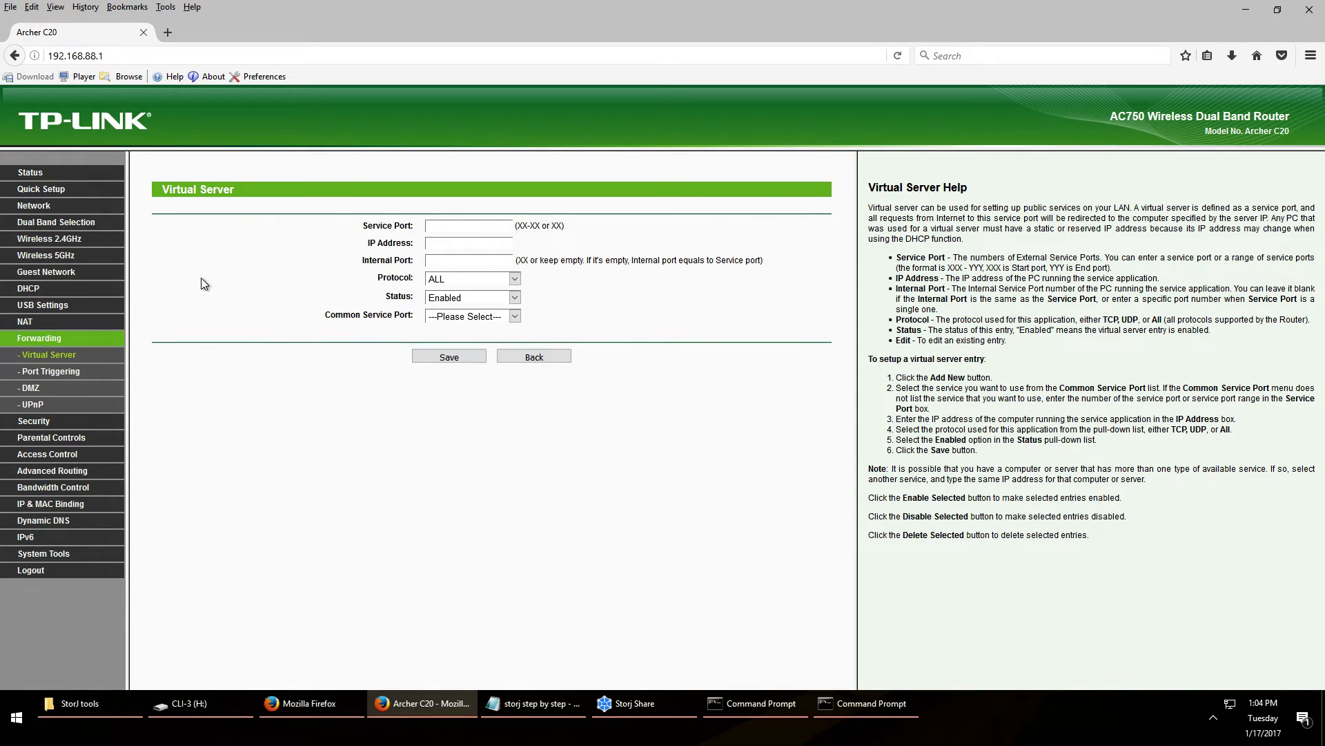
{"action": "left_click", "coordinate": [528, 704]}
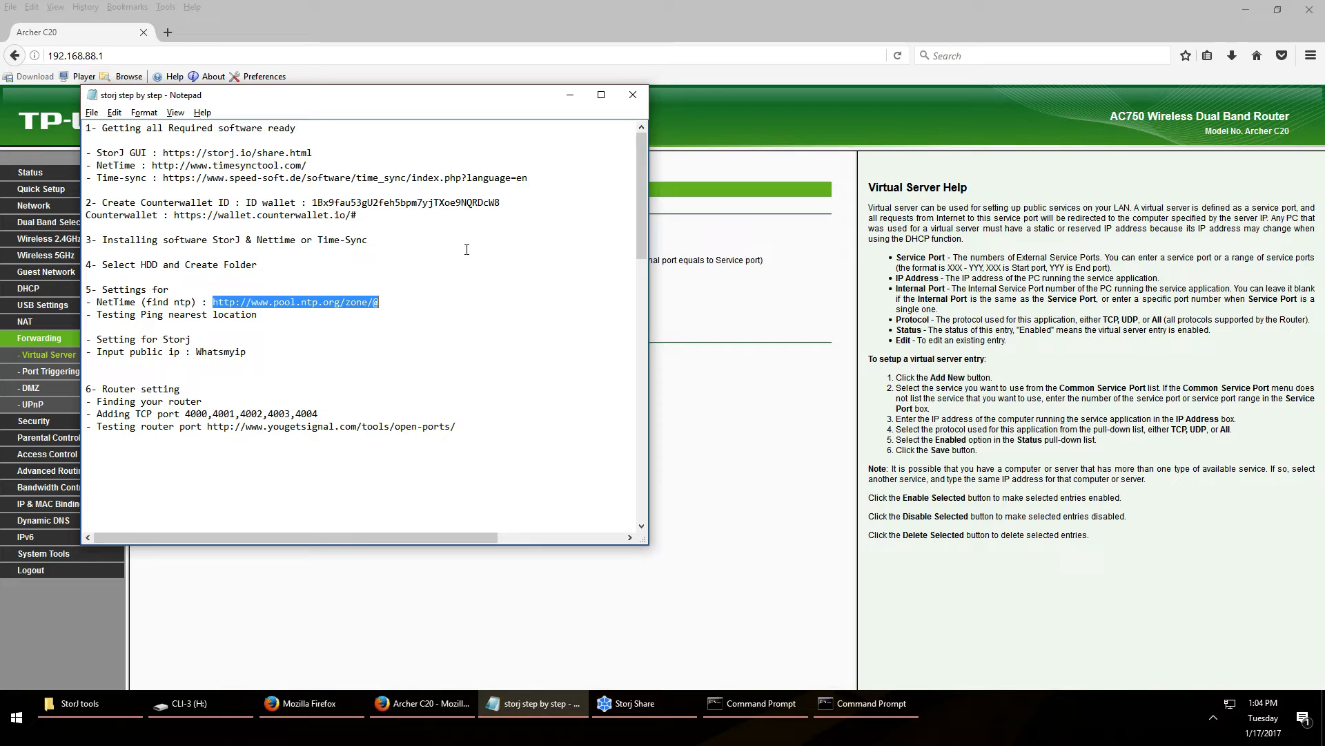
{"action": "left_click", "coordinate": [576, 95]}
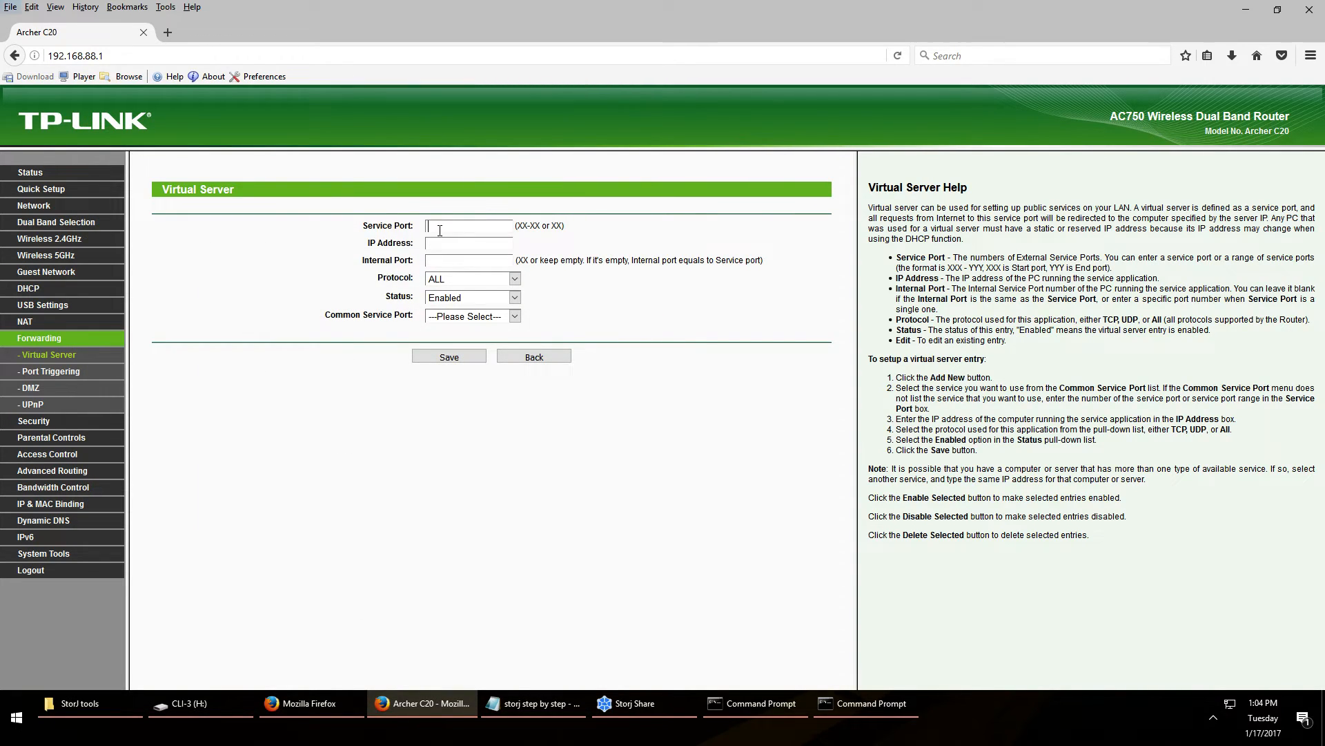
{"action": "key", "text": "BackSpace"}
{"action": "type", "text": "4000-"}
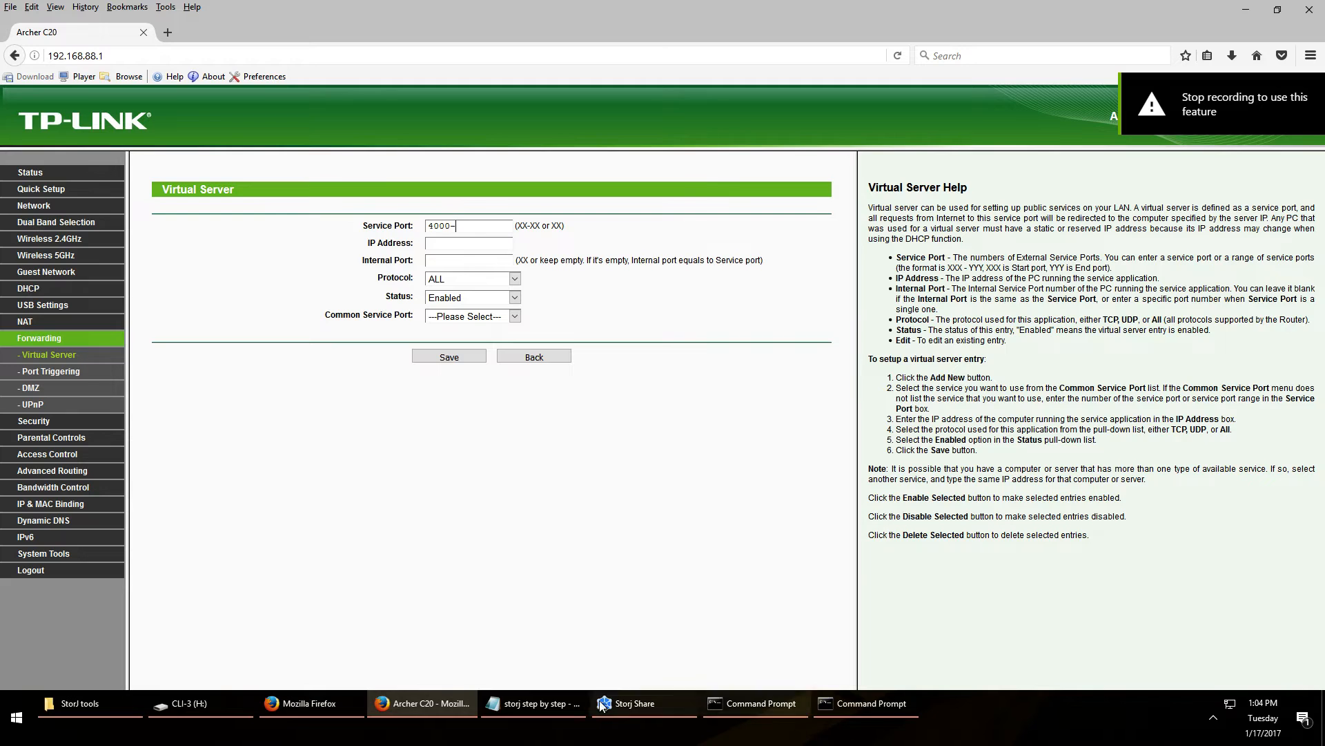
{"action": "left_click", "coordinate": [542, 704]}
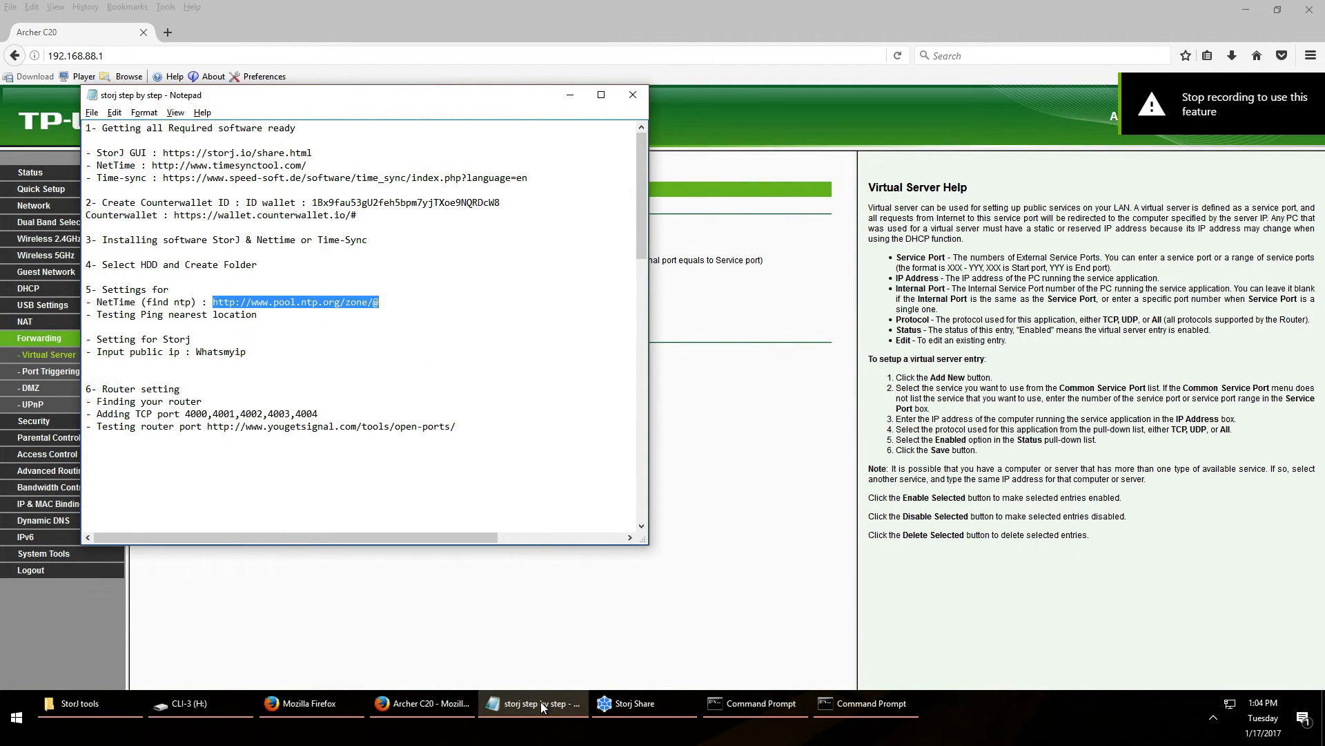
{"action": "left_click", "coordinate": [542, 703]}
{"action": "type", "text": "4004"}
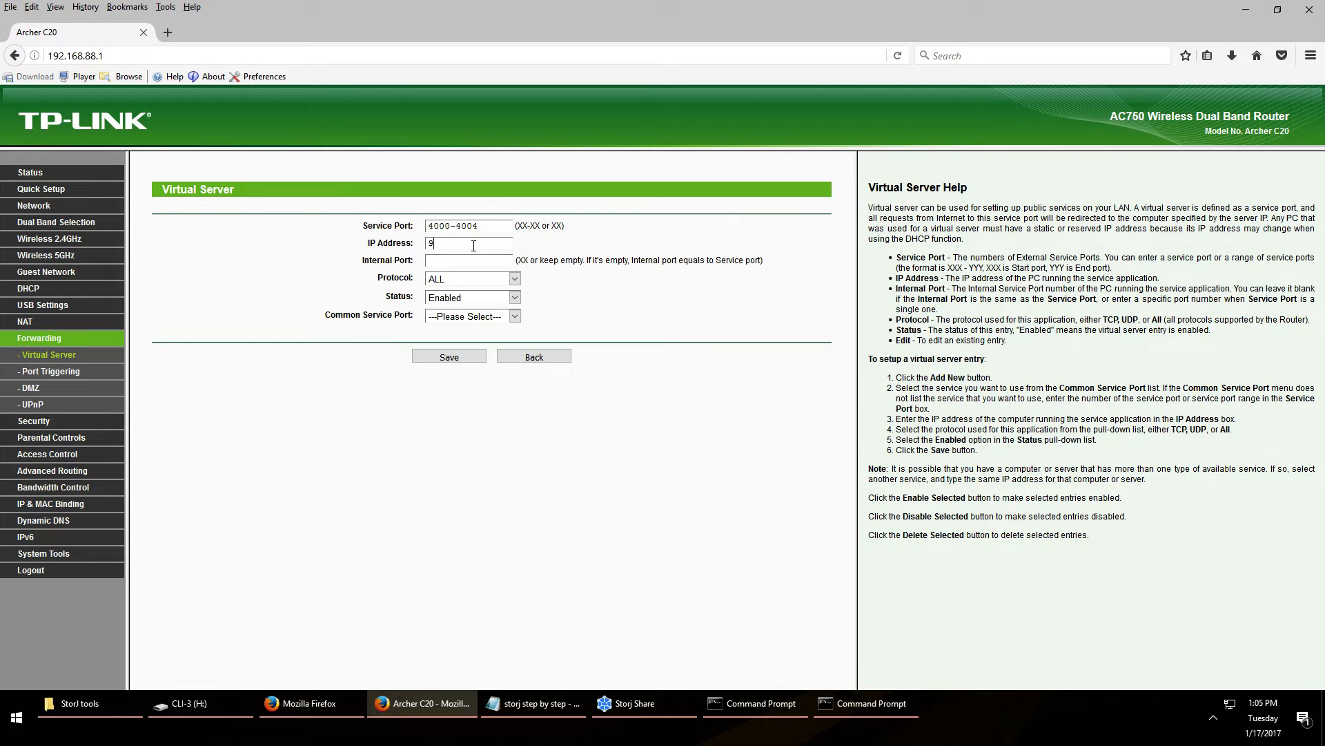
Point the rule at 192.168.88.99 over TCP and try to save it
{"action": "left_click", "coordinate": [474, 245]}
{"action": "type", "text": "192.168.88.99"}
{"action": "left_click", "coordinate": [479, 280]}
{"action": "left_click", "coordinate": [463, 304]}
{"action": "left_click", "coordinate": [455, 356]}
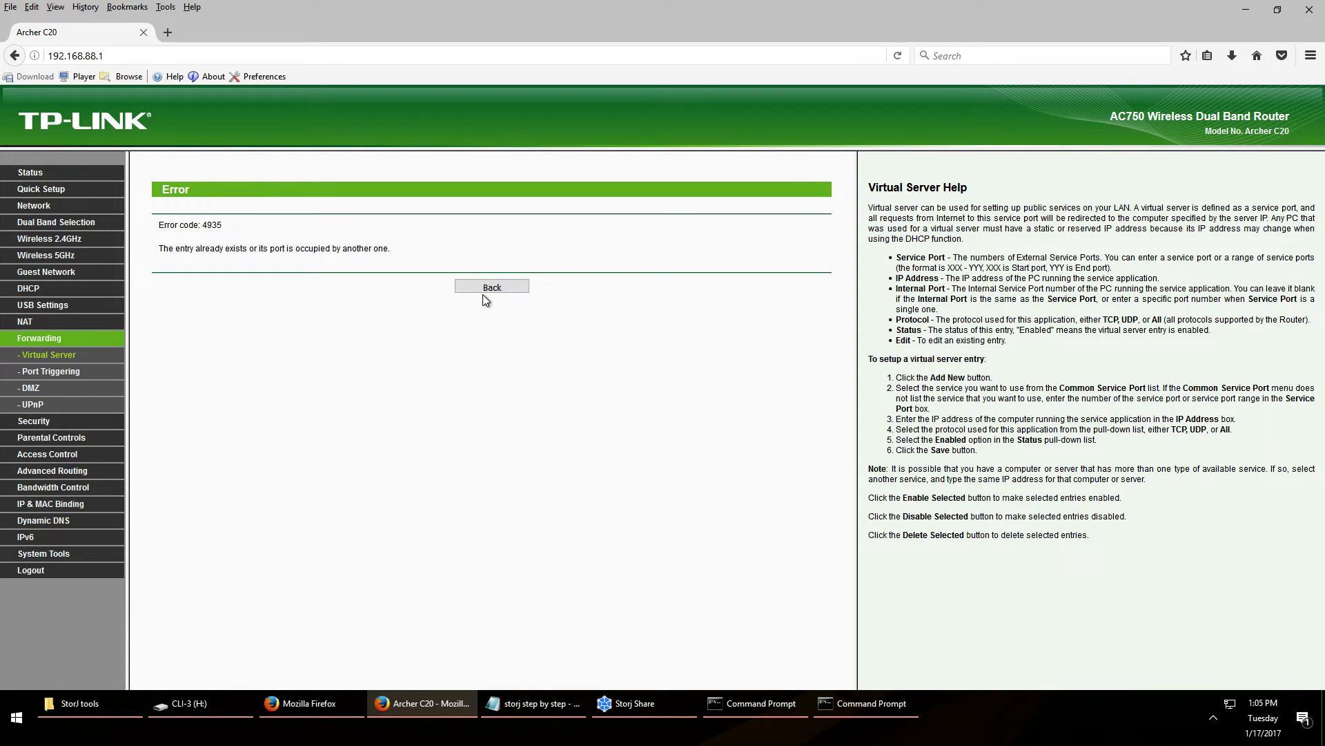
Dismiss the rule-already-exists error, return to the list unsaved, and minimize the router window
{"action": "left_click", "coordinate": [489, 287]}
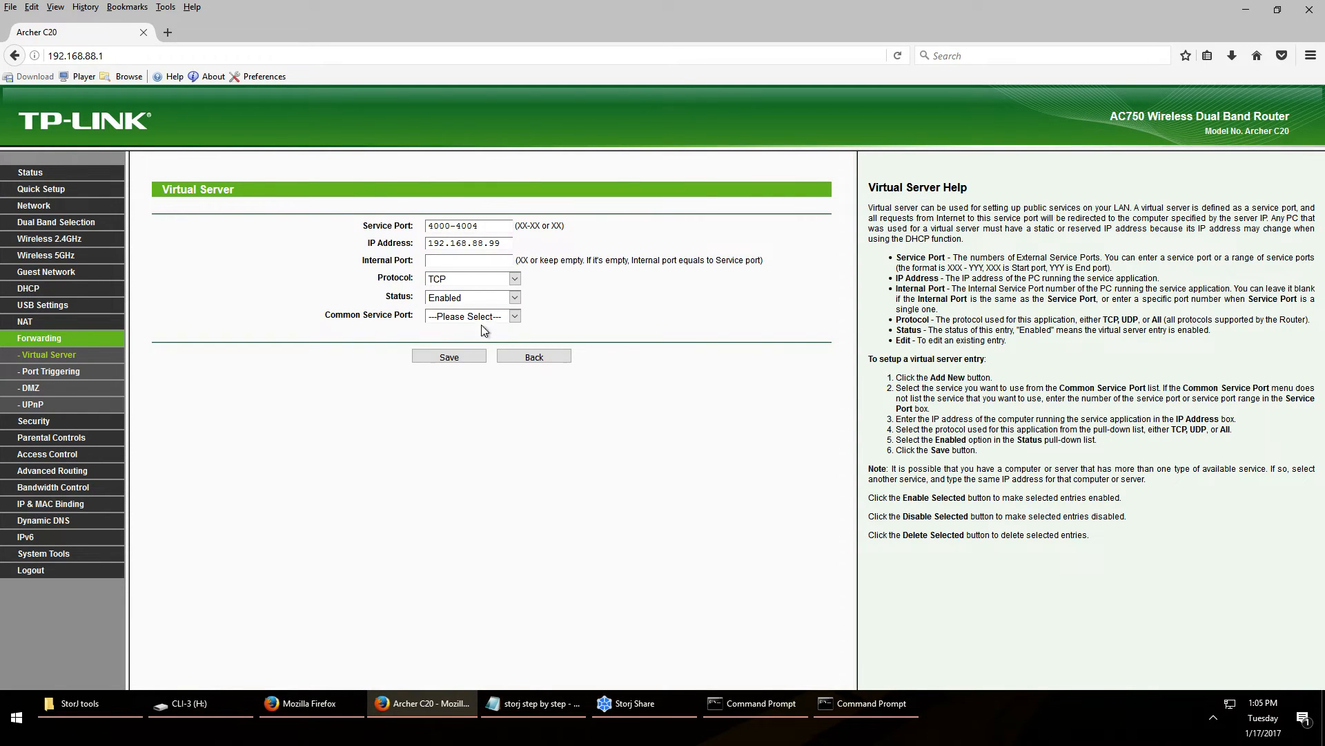
{"action": "left_click", "coordinate": [545, 358]}
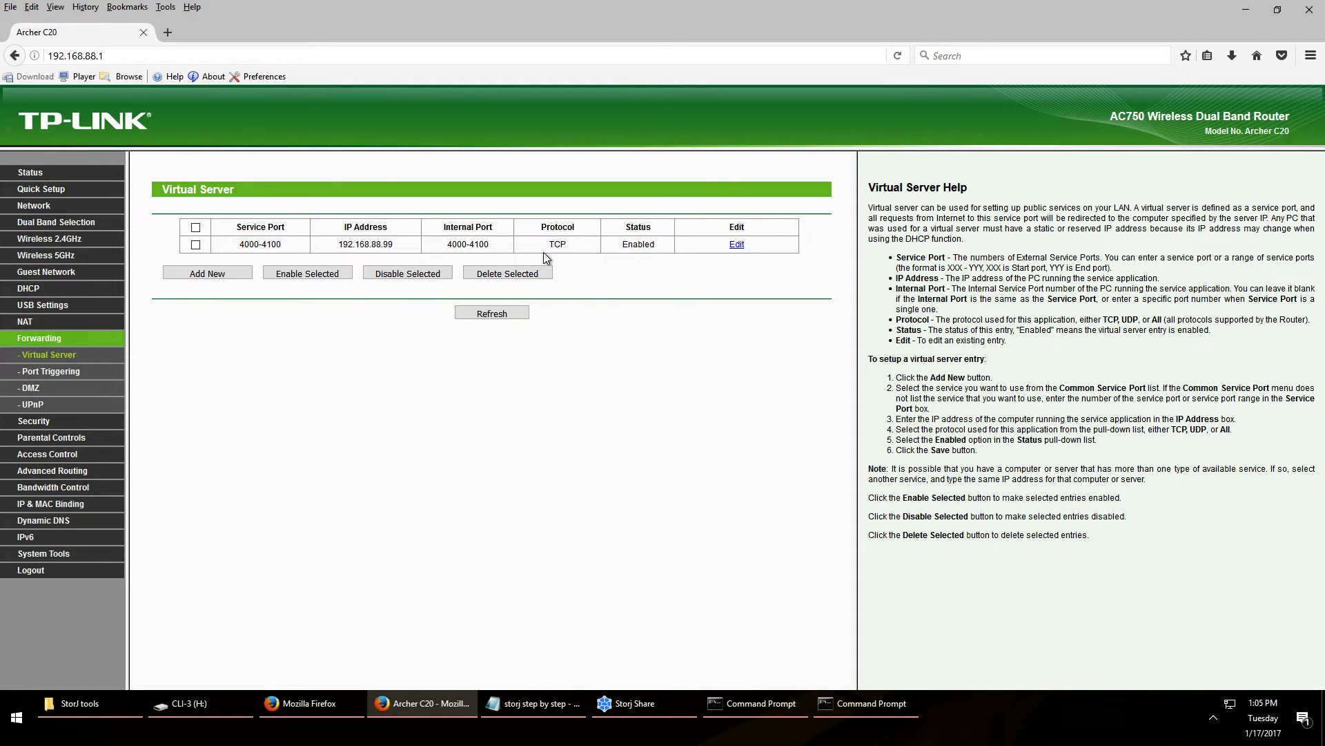
{"action": "left_click", "coordinate": [436, 706]}
Copy the yougetsignal port-tester URL from the notes and load it in a new Firefox window
{"action": "left_click", "coordinate": [522, 706]}
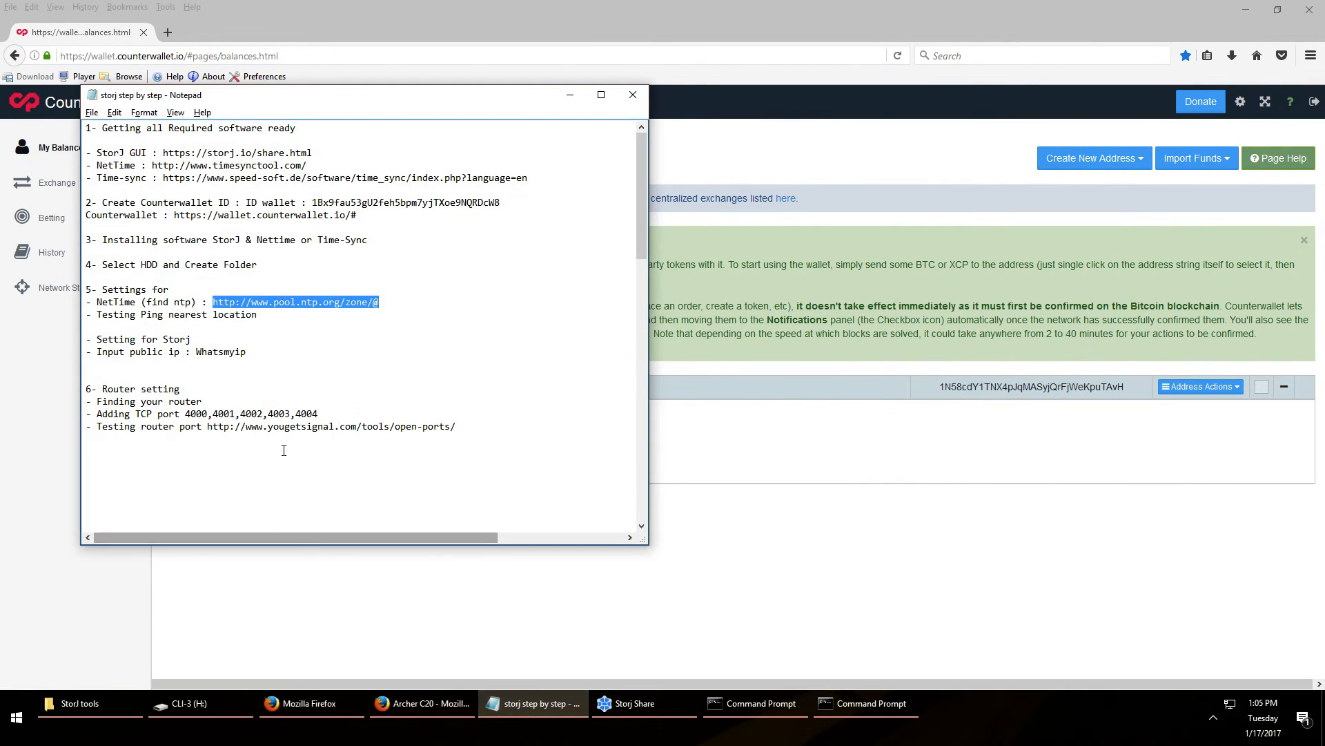
{"action": "left_click_drag", "start_coordinate": [209, 426], "coordinate": [463, 425]}
{"action": "key", "text": "ctrl+c"}
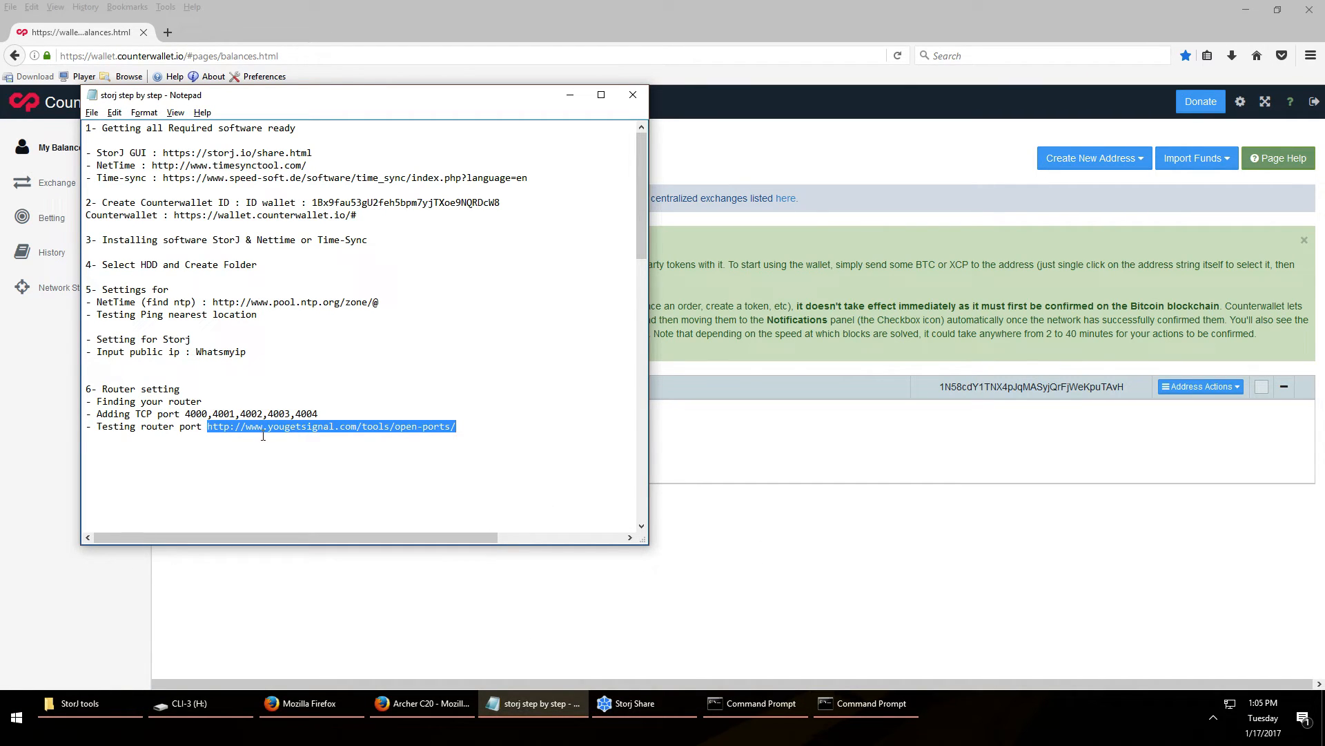
{"action": "left_click", "coordinate": [807, 542]}
{"action": "key", "text": "ctrl+n"}
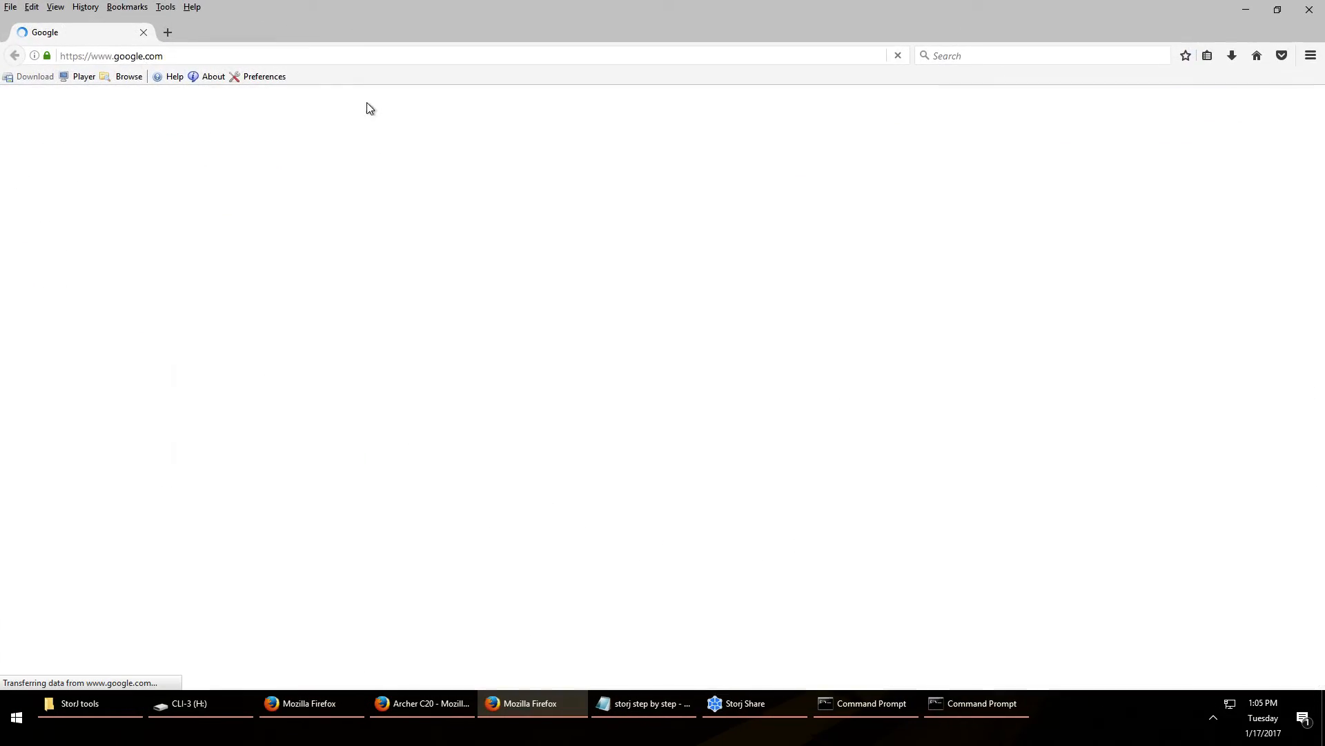
{"action": "left_click", "coordinate": [378, 50]}
{"action": "key", "text": "ctrl+v"}
{"action": "key", "text": "Return"}
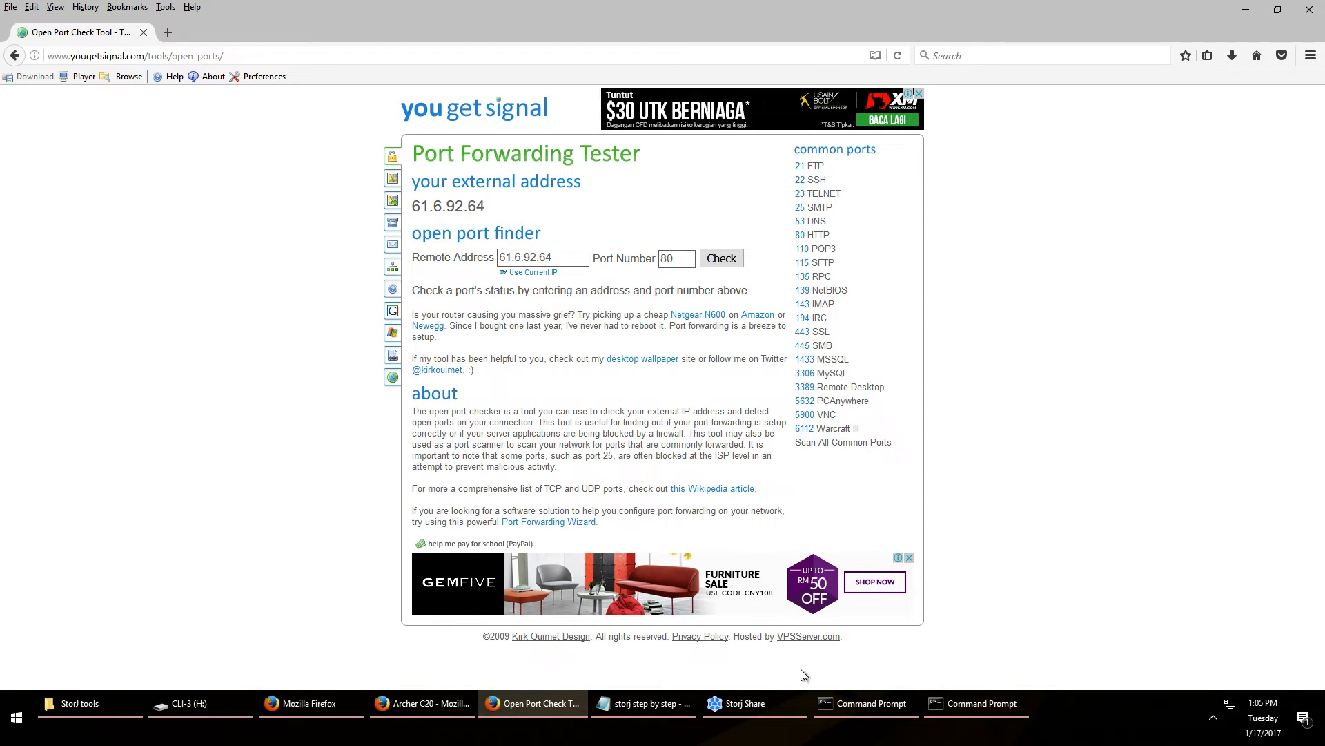
Check port 4000 in the Port Forwarding Tester, which reports it closed
{"action": "double_click", "coordinate": [674, 257]}
{"action": "type", "text": "4000"}
{"action": "left_click", "coordinate": [716, 265]}
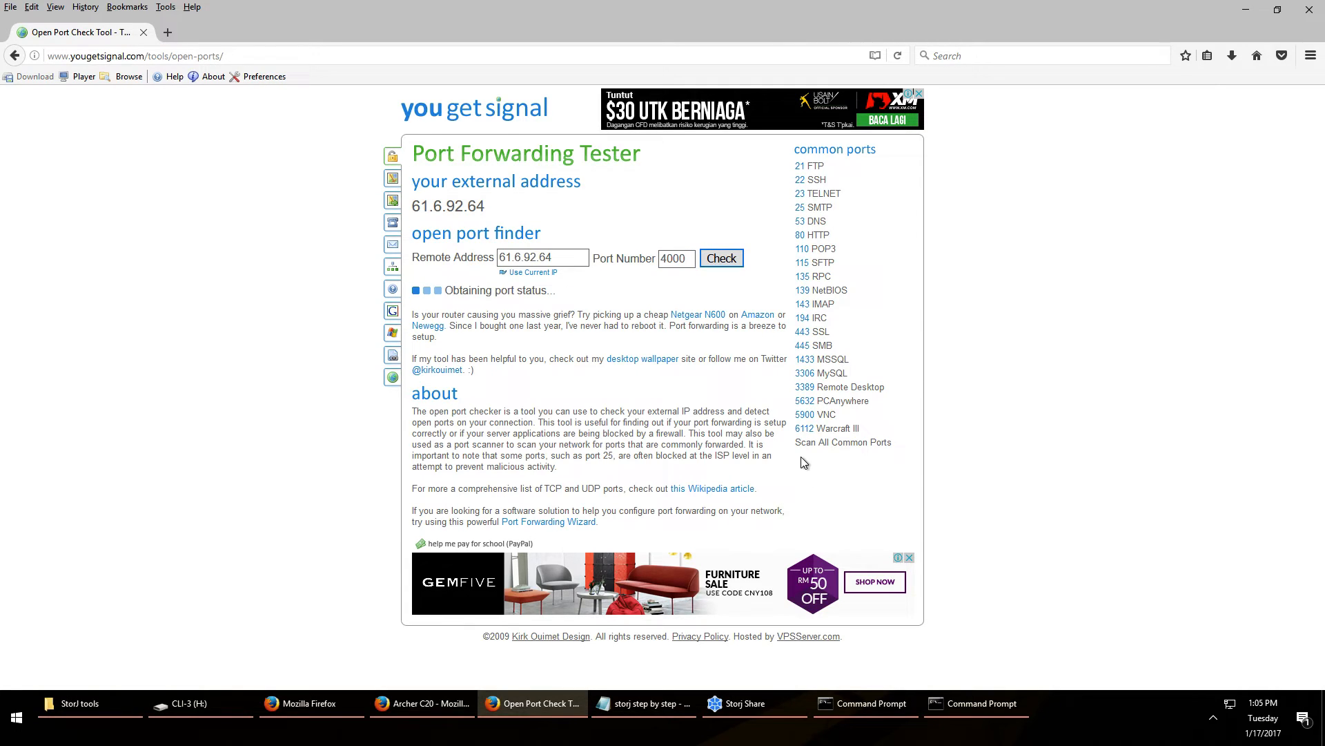
Set Storj Share's drive to TCP port 4000 with NAT traversal off, then reload the app
{"action": "left_click", "coordinate": [771, 705]}
{"action": "double_click", "coordinate": [1023, 508]}
{"action": "type", "text": "4000"}
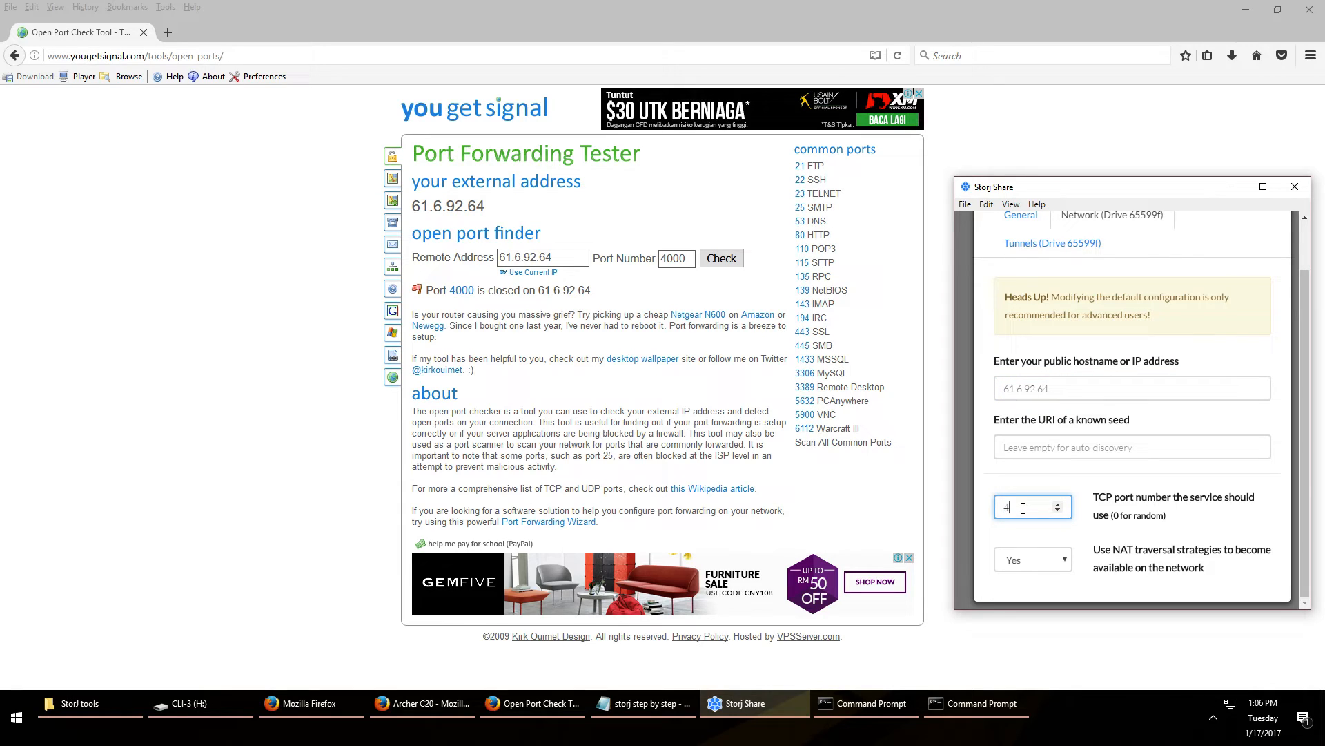
{"action": "left_click", "coordinate": [1065, 559]}
{"action": "left_click", "coordinate": [1020, 593]}
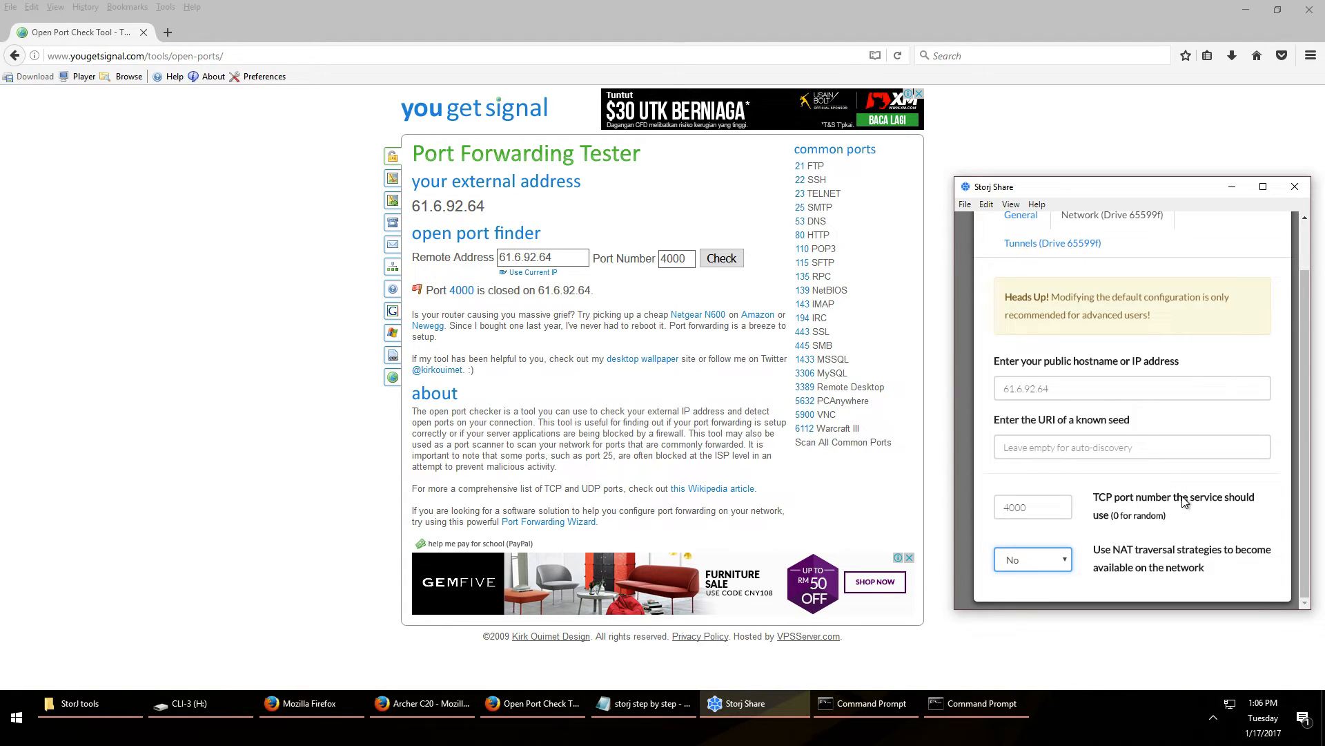
{"action": "scroll", "coordinate": [1183, 404], "scroll_direction": "up", "scroll_amount": 1}
{"action": "left_click", "coordinate": [1276, 234]}
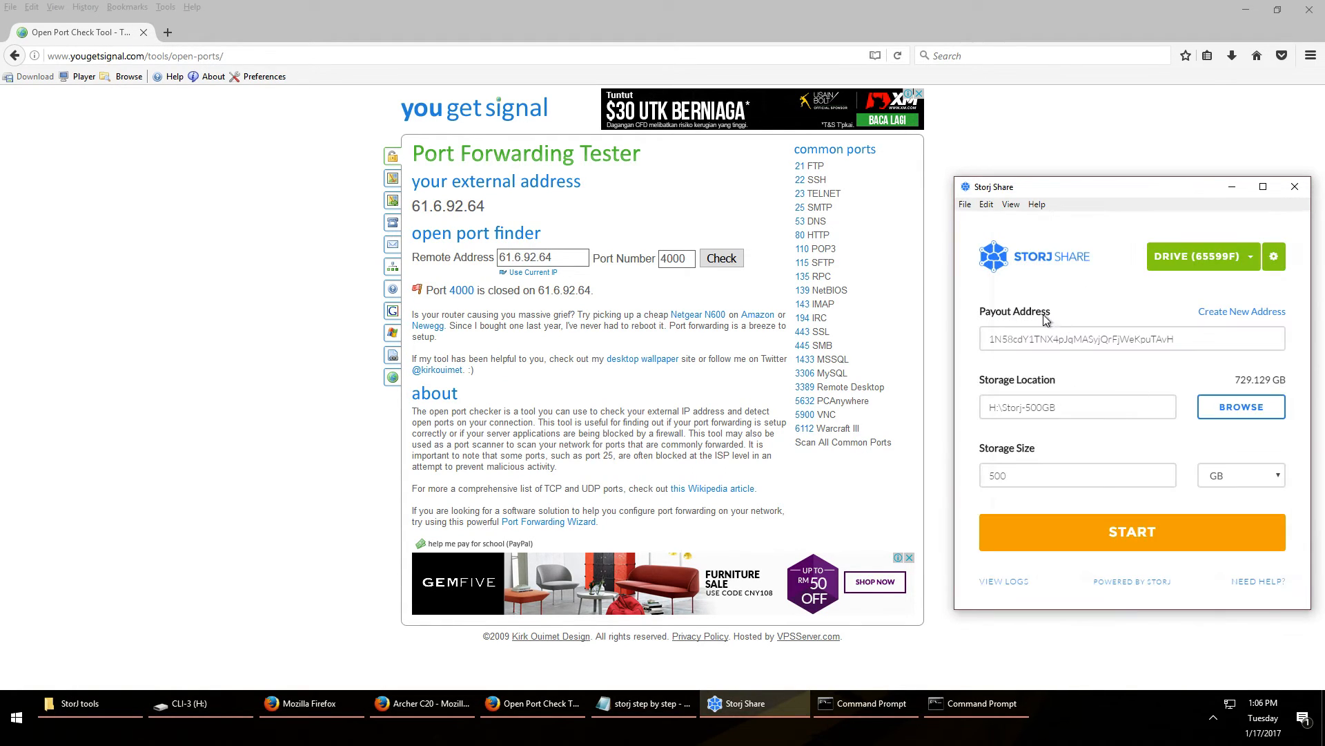
{"action": "left_click", "coordinate": [1011, 206]}
{"action": "left_click", "coordinate": [1020, 220]}
{"action": "left_click", "coordinate": [1011, 205]}
{"action": "left_click", "coordinate": [1030, 222]}
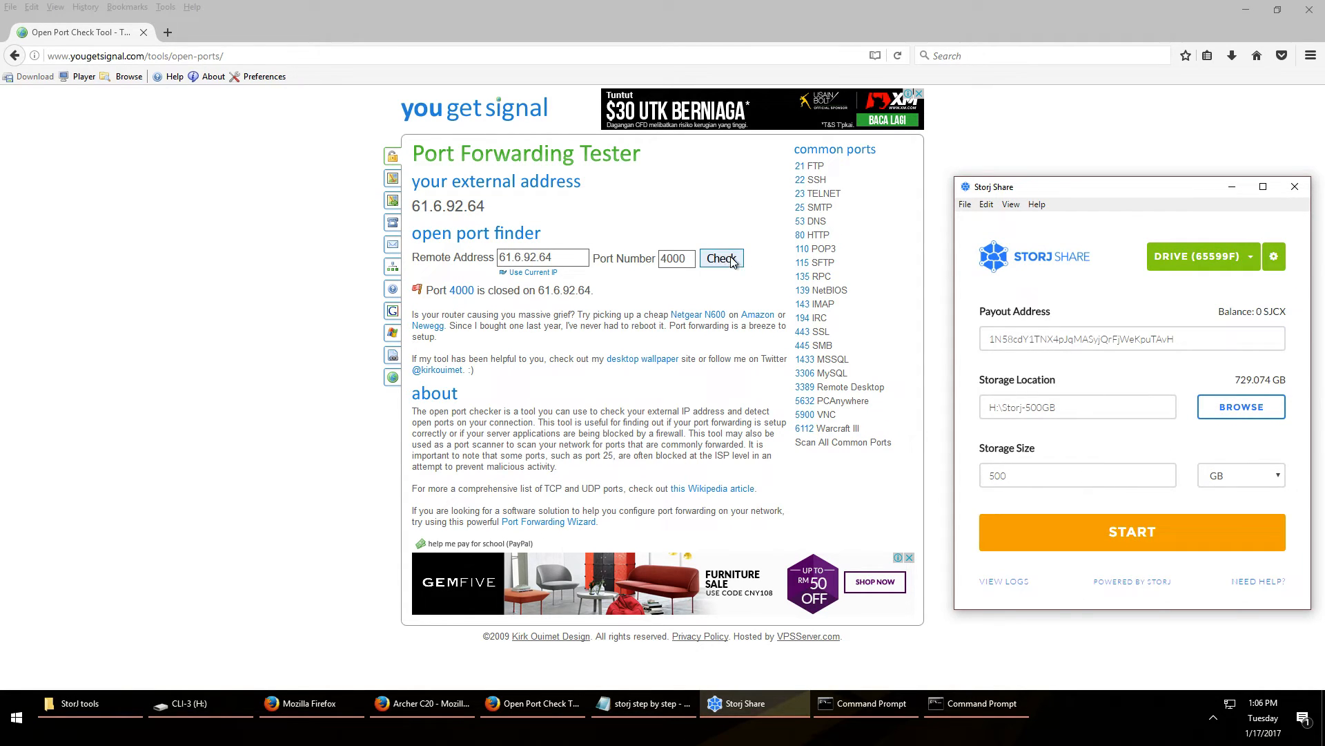
Start the Storj Share drive and re-check port 4000, now reported open with 114 peers
{"action": "left_click", "coordinate": [1120, 546]}
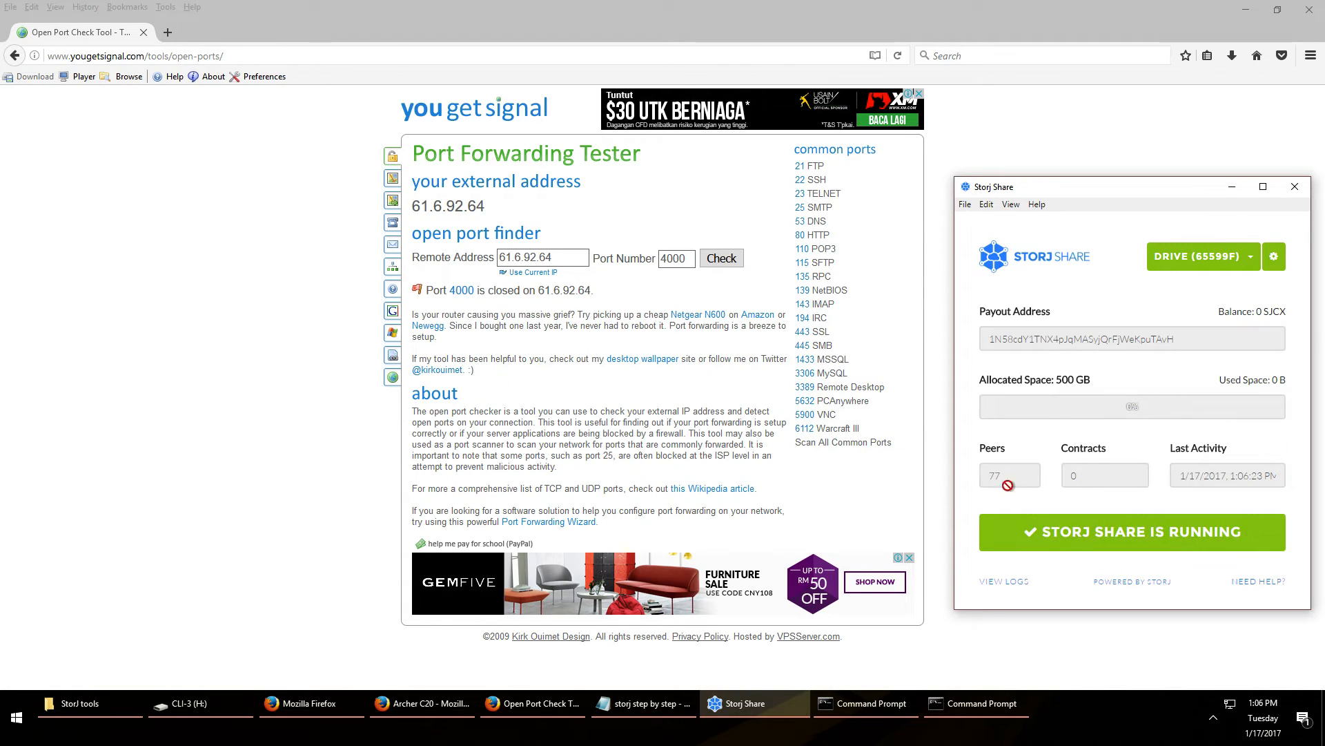
{"action": "left_click", "coordinate": [721, 261]}
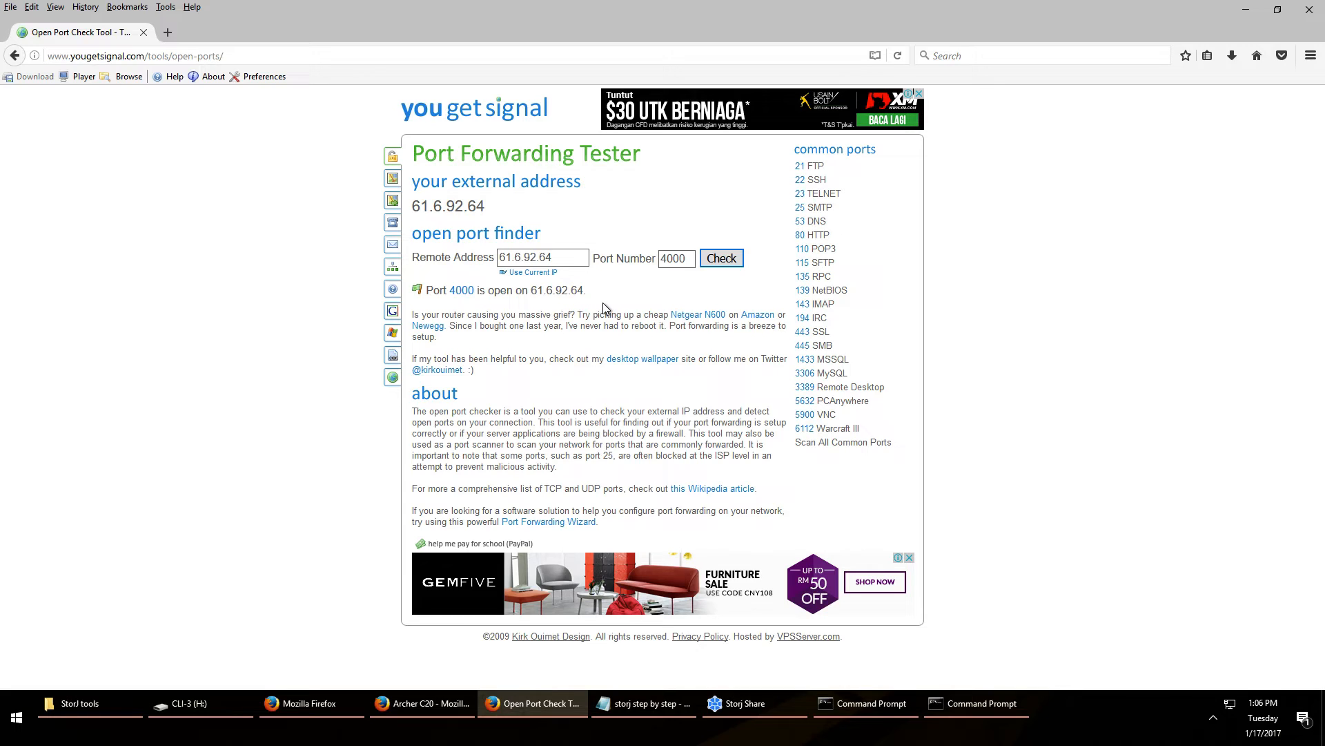
{"action": "left_click", "coordinate": [744, 707]}
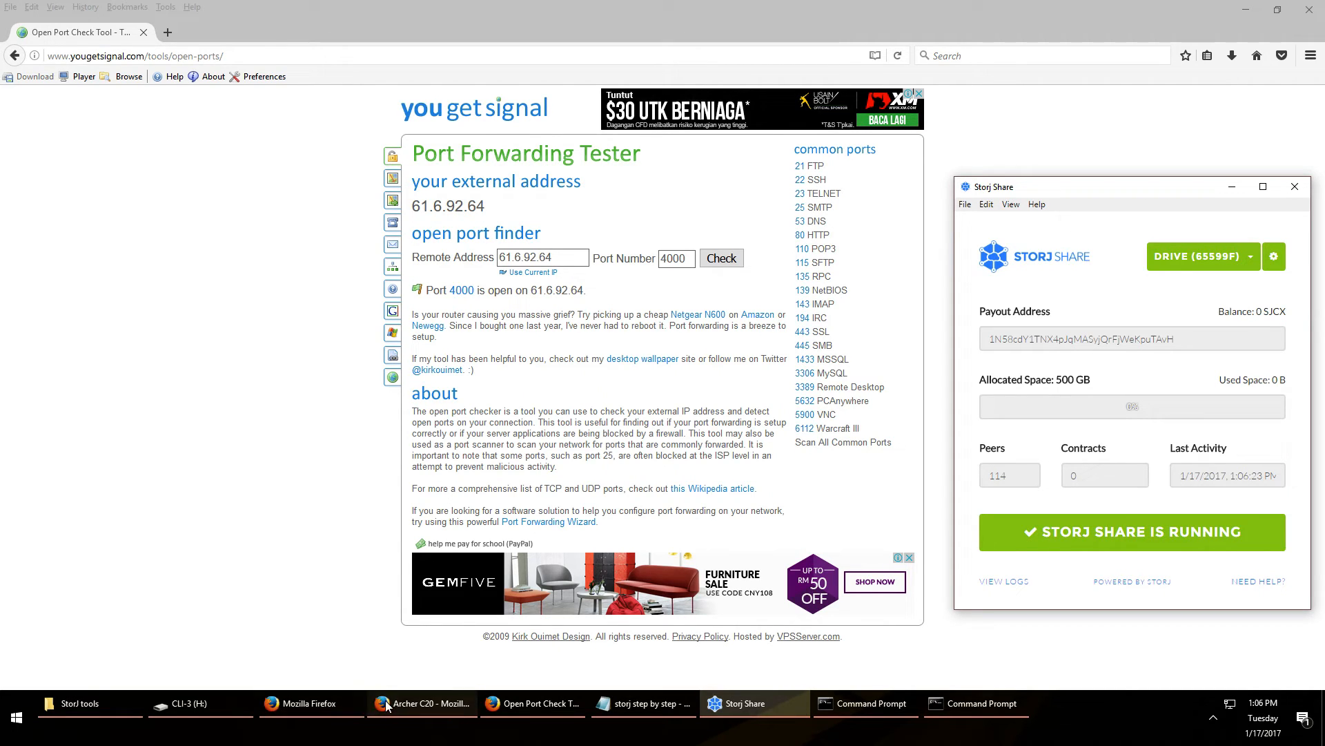
{"action": "left_click", "coordinate": [314, 702]}
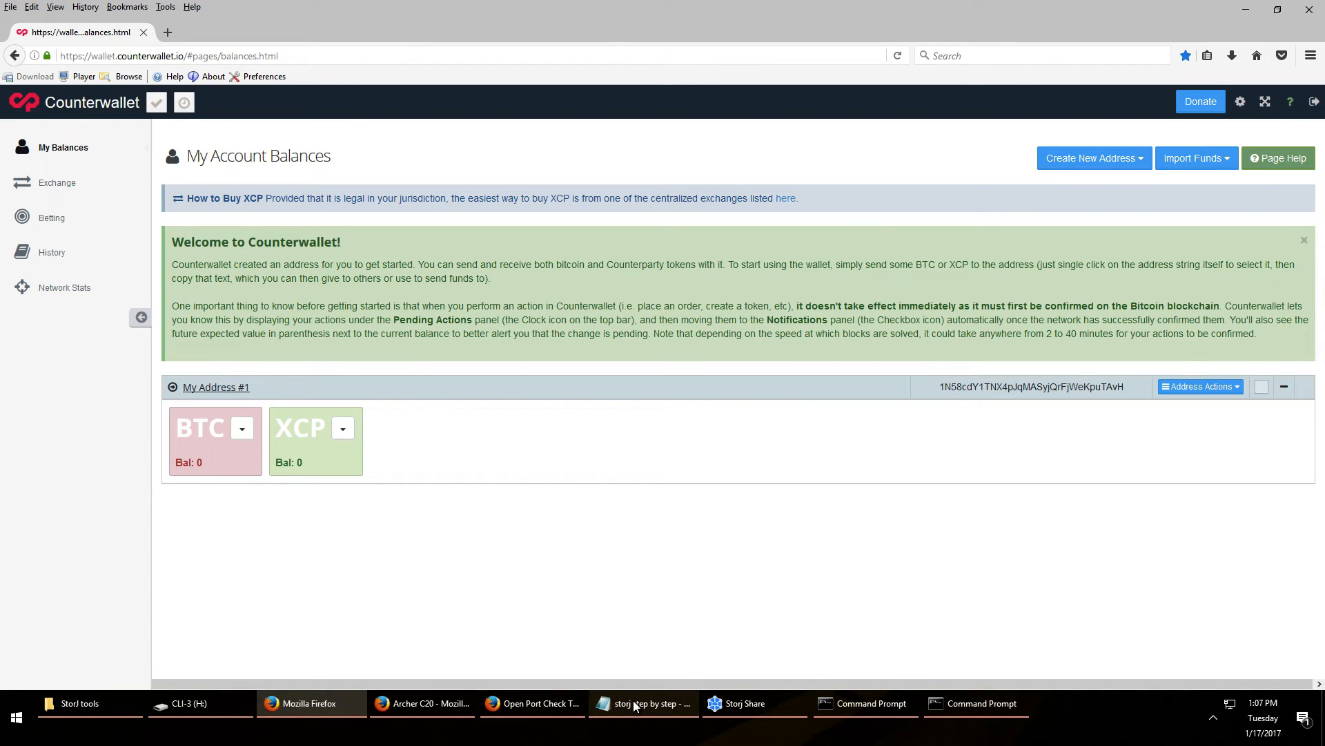
Compare Counterwallet's My Address #1 with Storj Share's payout address, showing a 0 SJCX balance
{"action": "left_click", "coordinate": [733, 703]}
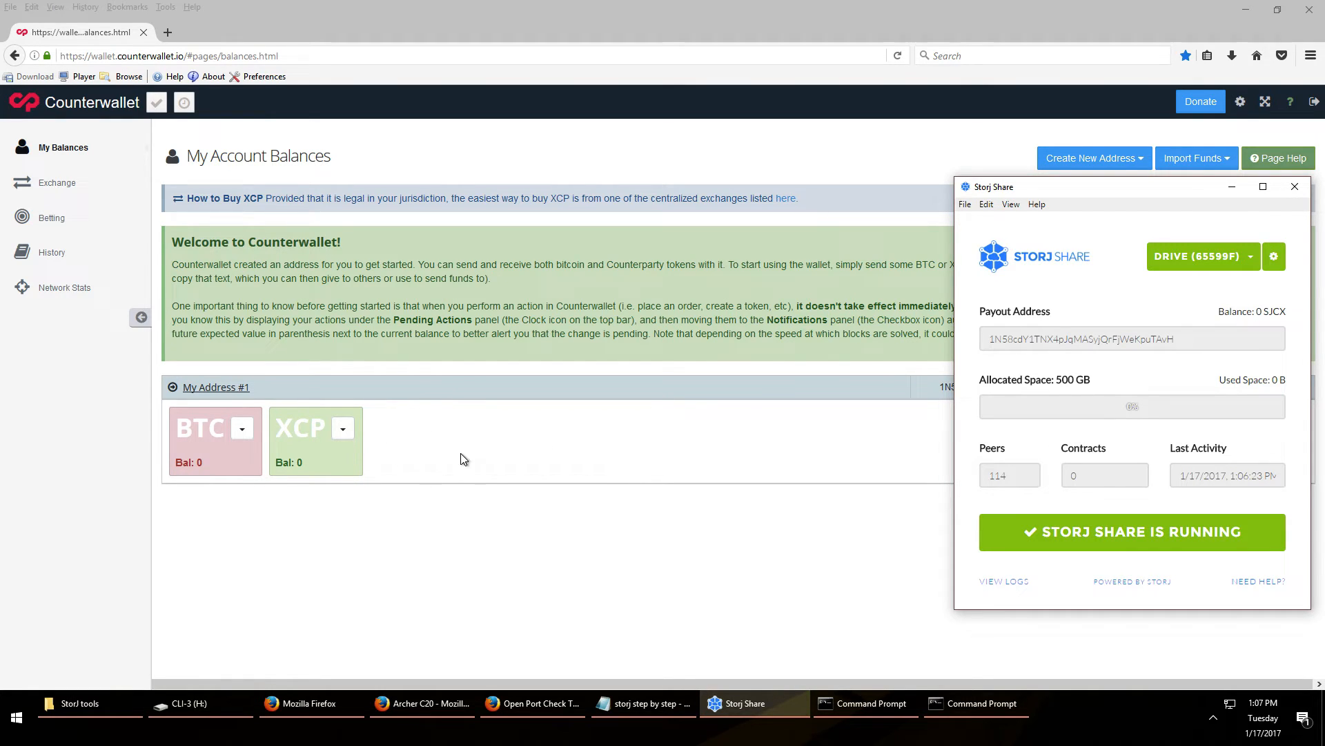
{"action": "left_click", "coordinate": [422, 438]}
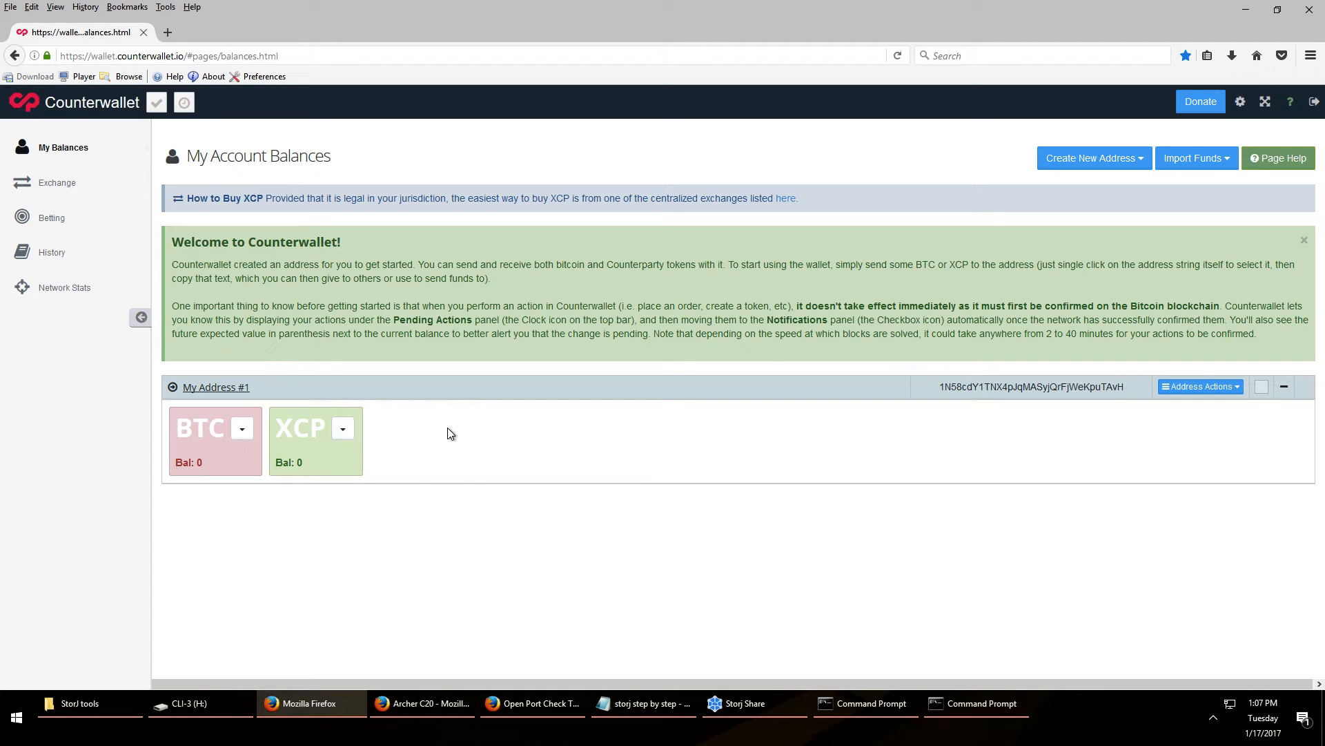
{"action": "left_click", "coordinate": [235, 388]}
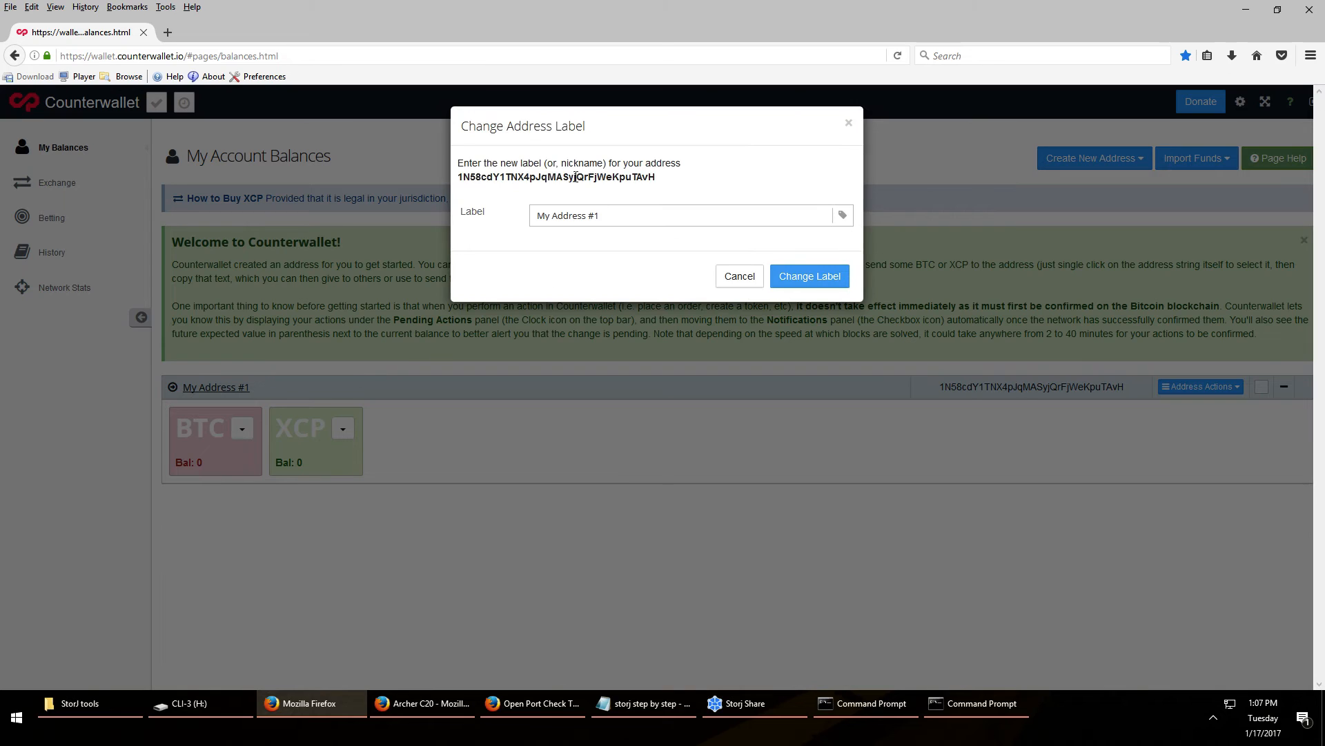
{"action": "double_click", "coordinate": [526, 176]}
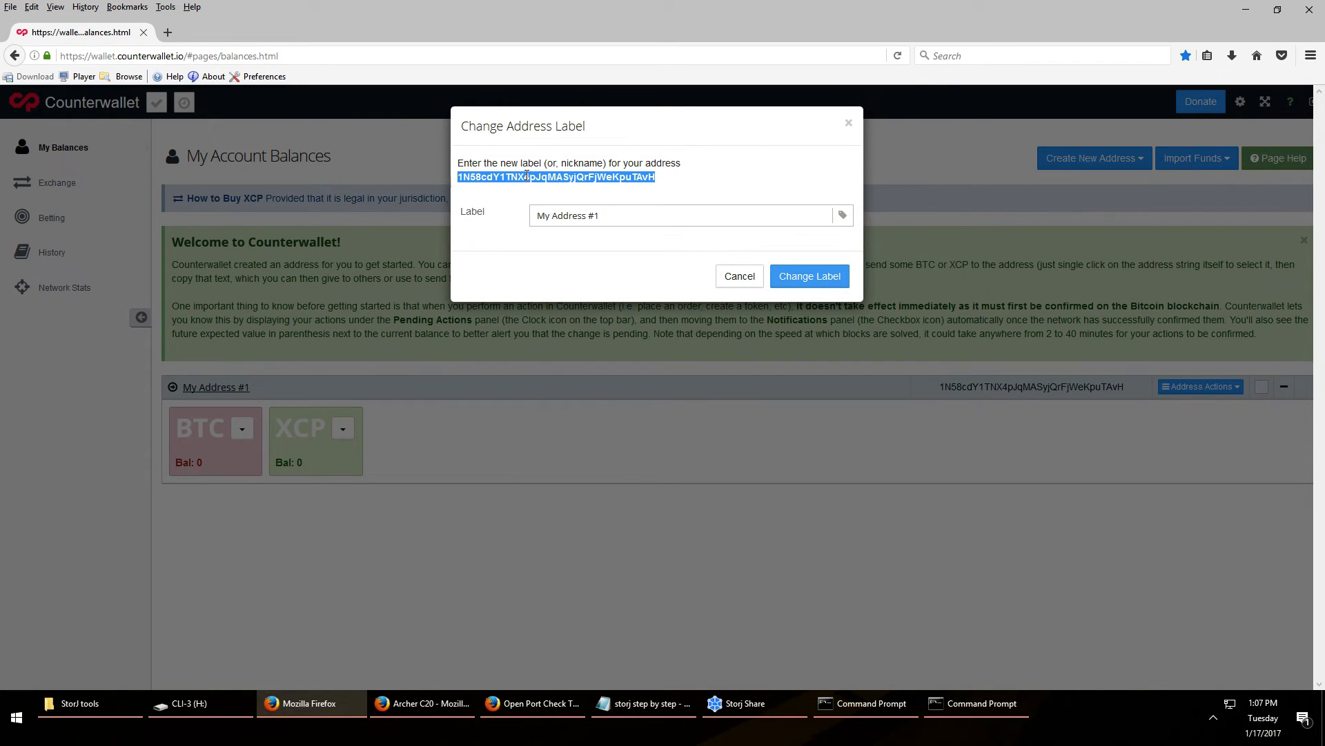
{"action": "left_click", "coordinate": [735, 277]}
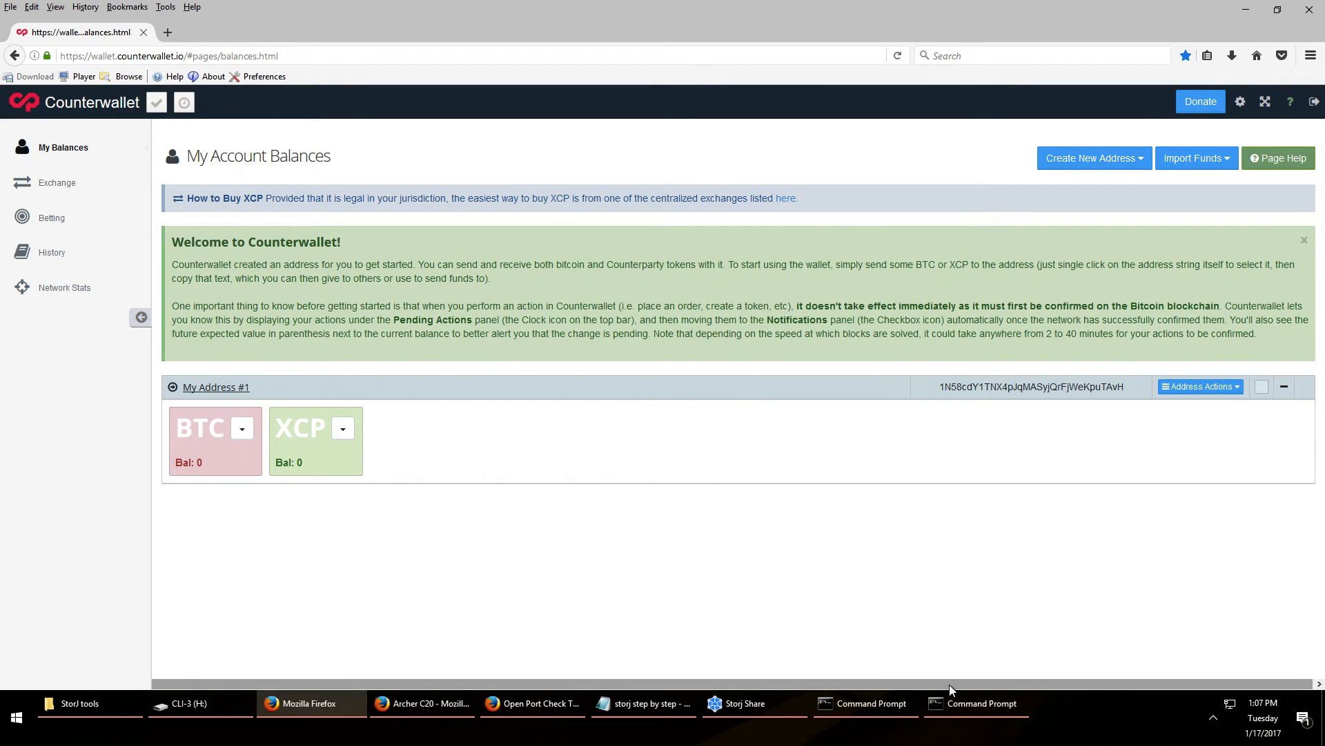
{"action": "left_click", "coordinate": [771, 706]}
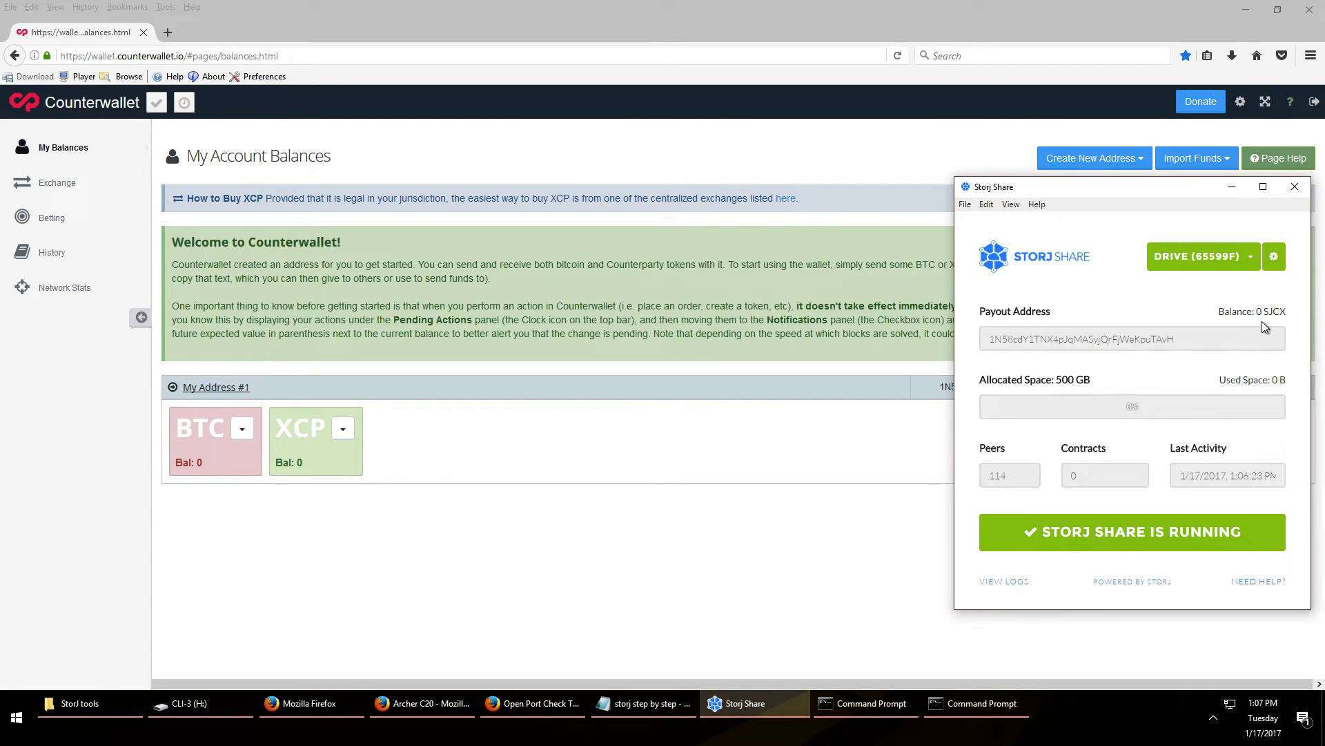
{"action": "left_click", "coordinate": [1213, 718]}
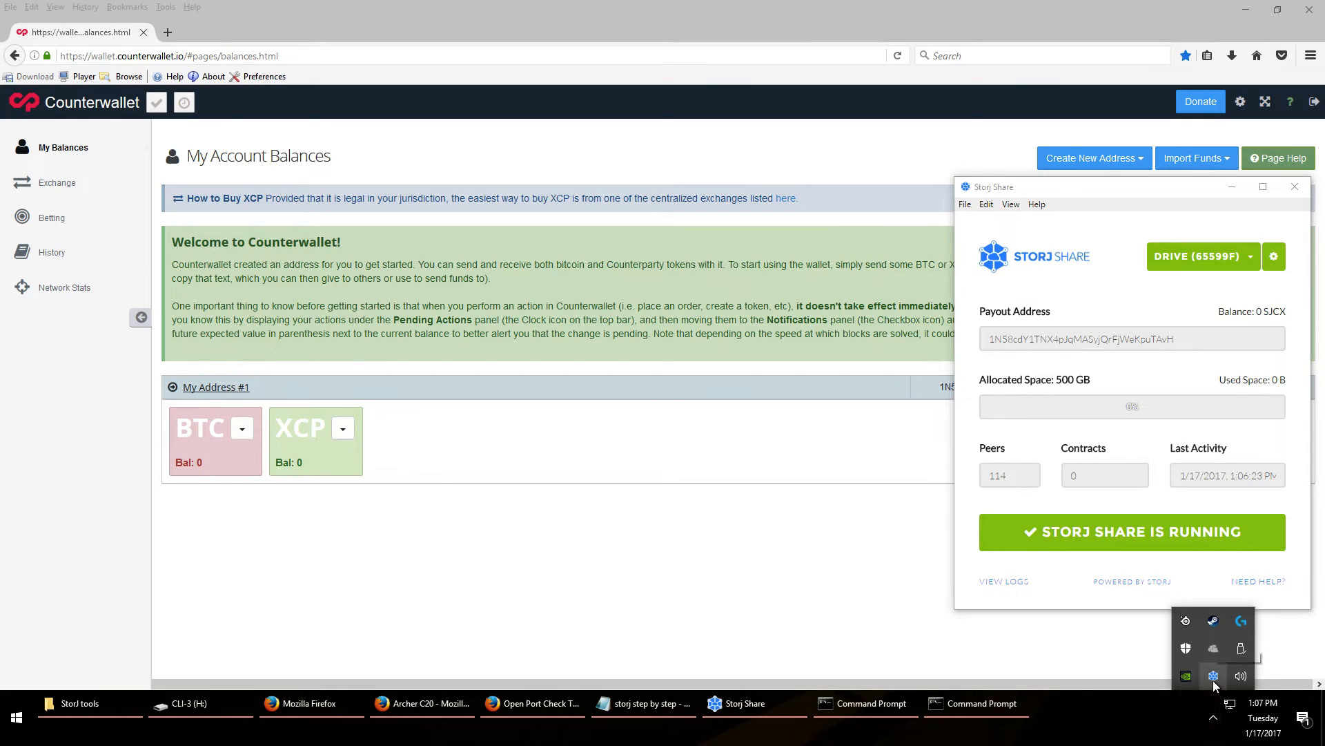
Minimize the browsers, review Time-Sync's log of syncs with 0.id.pool.ntp.org, then open This PC
{"action": "left_click", "coordinate": [1233, 10]}
{"action": "left_click", "coordinate": [1233, 9]}
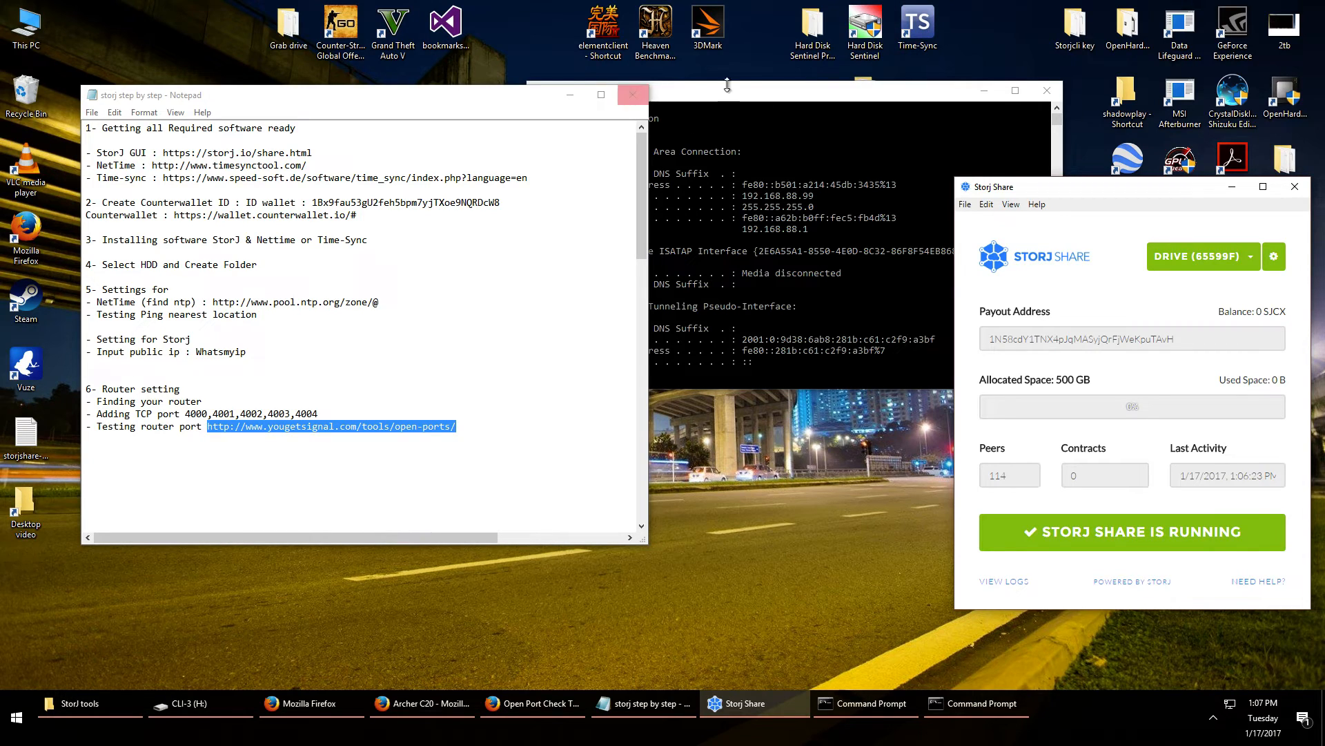
{"action": "double_click", "coordinate": [915, 36]}
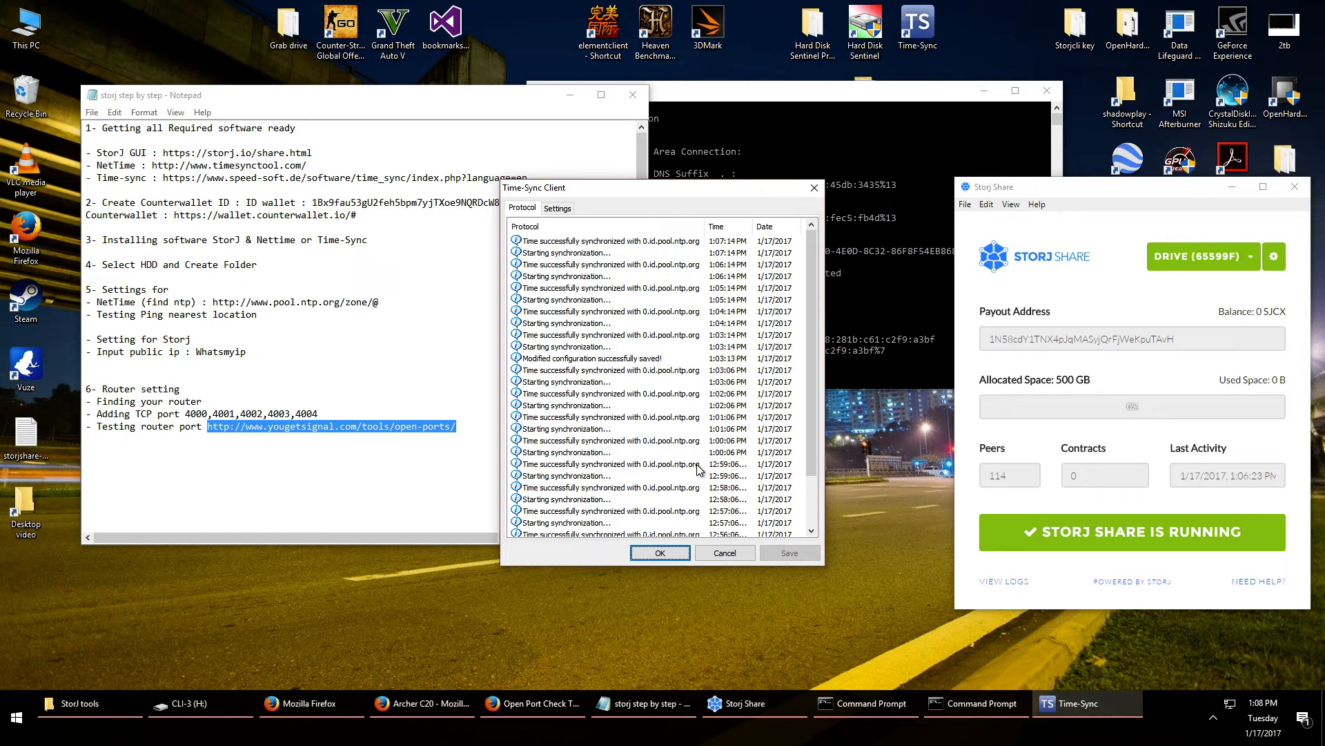
{"action": "scroll", "coordinate": [738, 463], "scroll_direction": "down", "scroll_amount": 2}
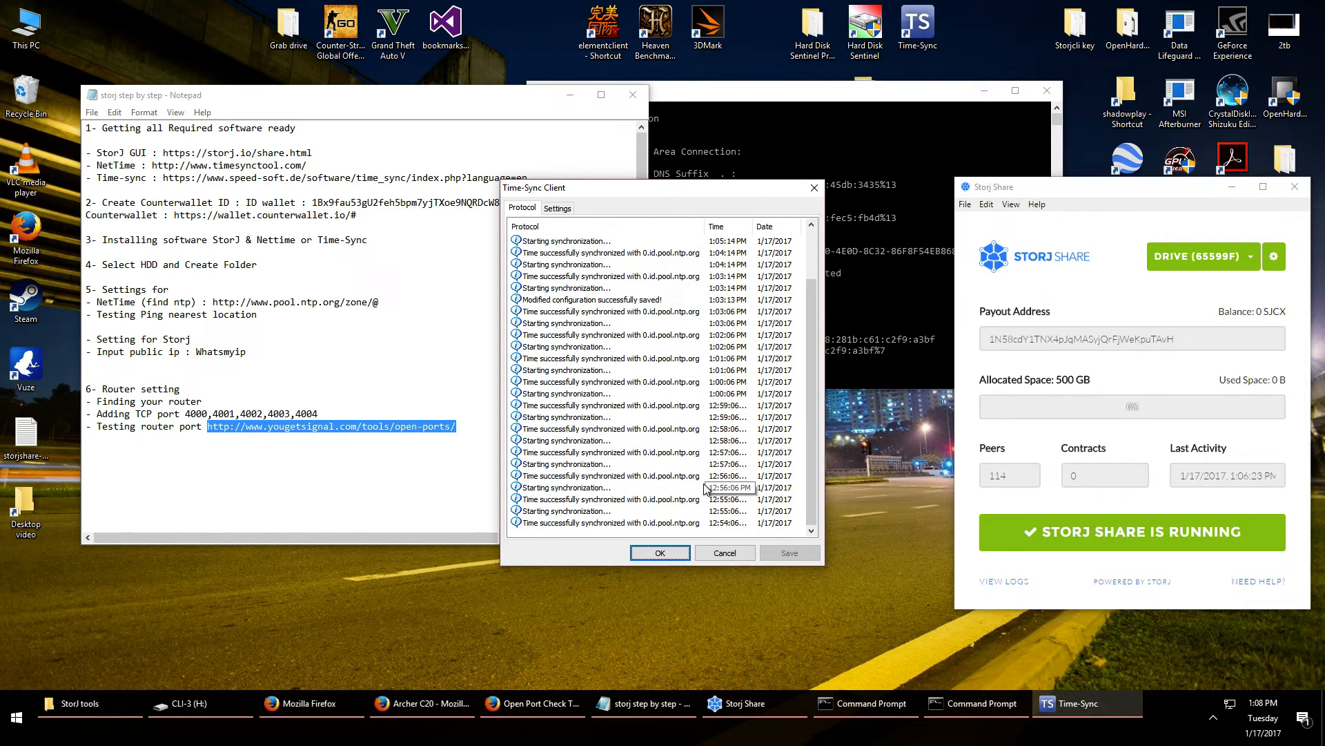
{"action": "left_click", "coordinate": [668, 554]}
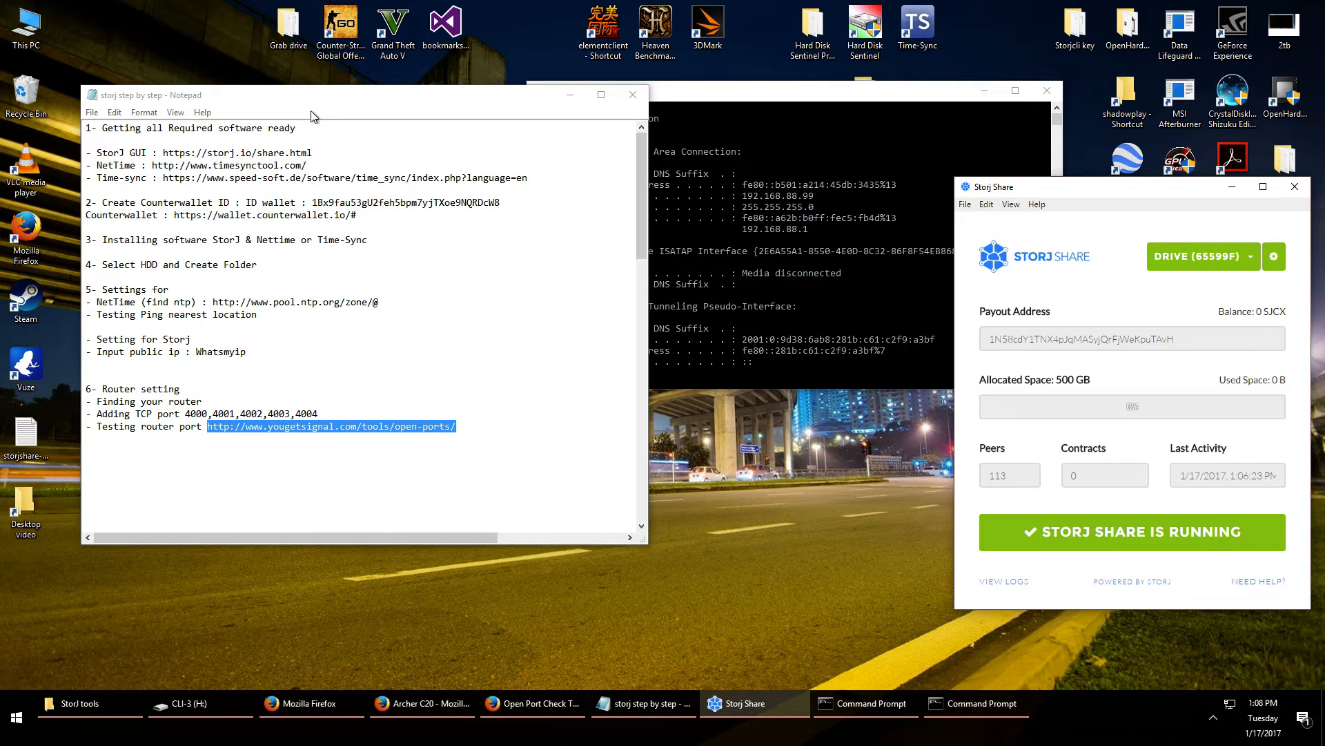
{"action": "double_click", "coordinate": [26, 26]}
Create a folder named Storj-500GB-2 on CLI-3 (H:), then minimize File Explorer
{"action": "key", "text": "alt"}
{"action": "double_click", "coordinate": [880, 336]}
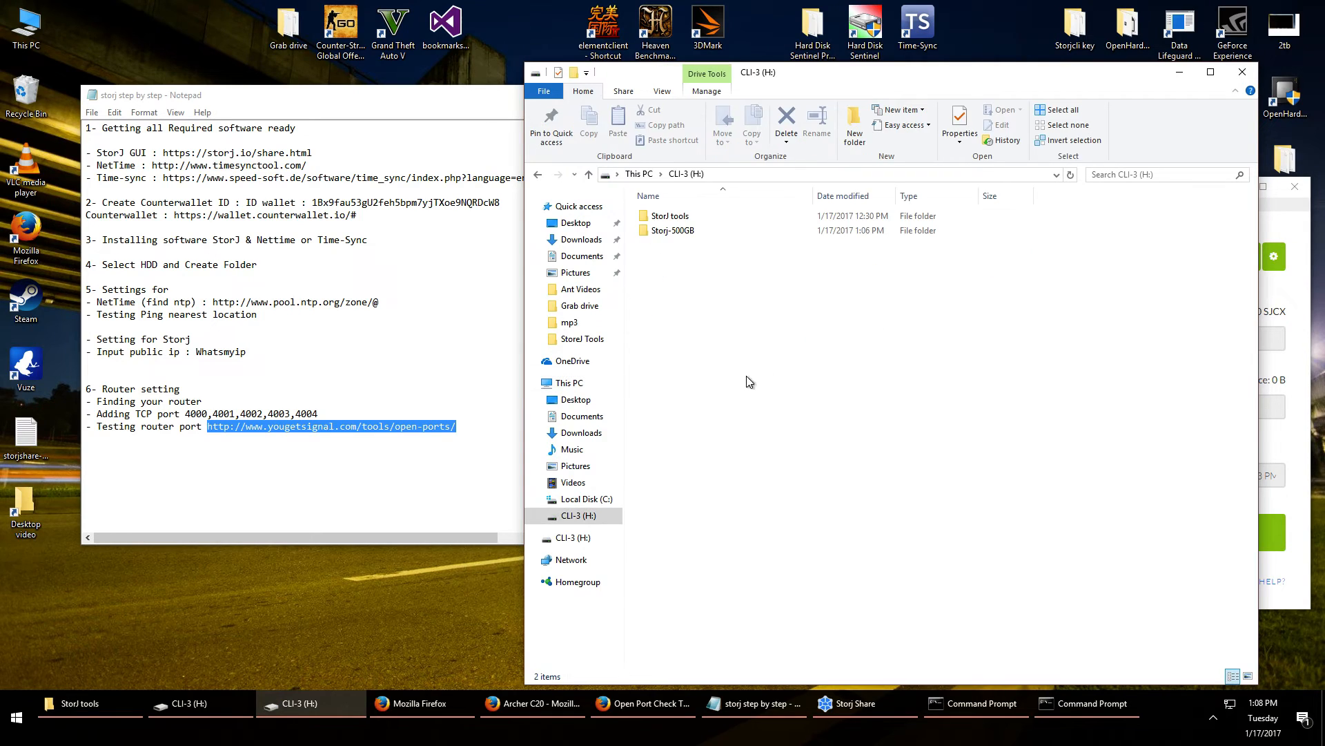
{"action": "right_click", "coordinate": [673, 320]}
{"action": "mouse_move", "coordinate": [753, 516]}
{"action": "left_click", "coordinate": [874, 516]}
{"action": "type", "text": "Storj-"}
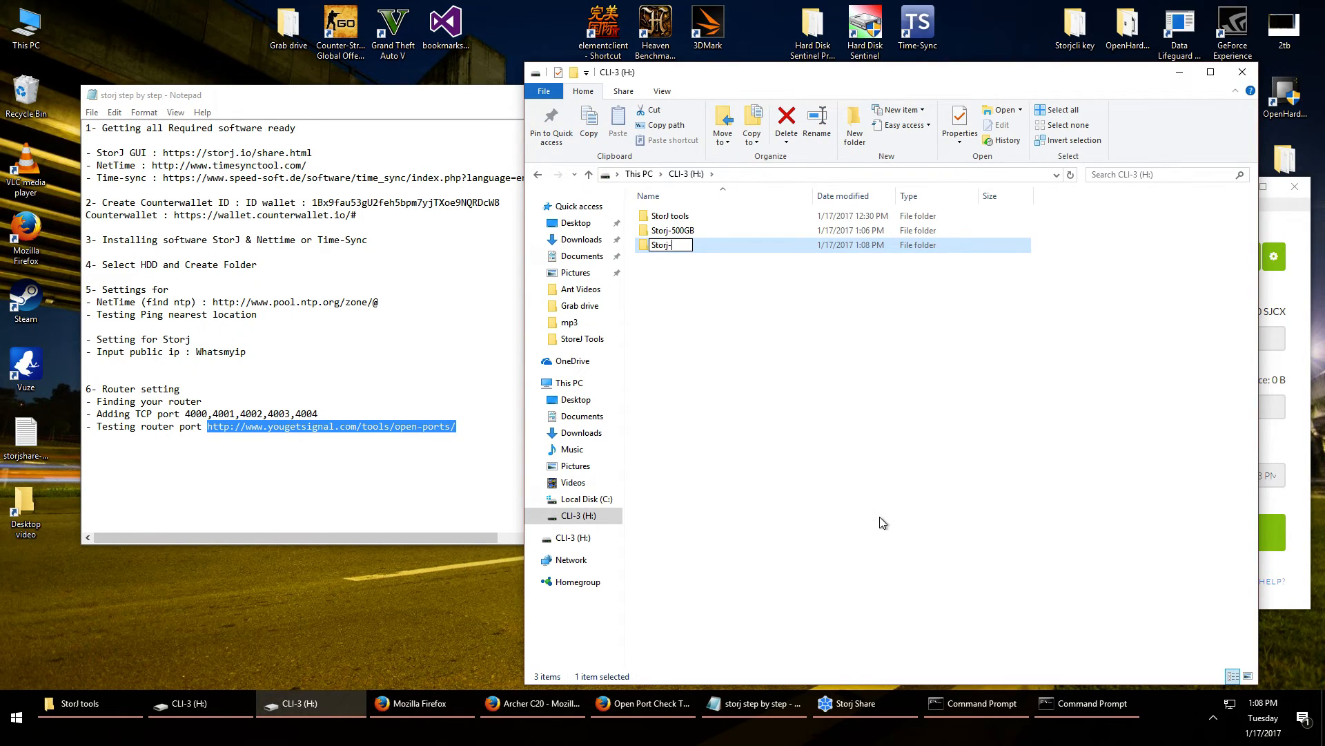
{"action": "type", "text": "500GB-2"}
{"action": "key", "text": "Return"}
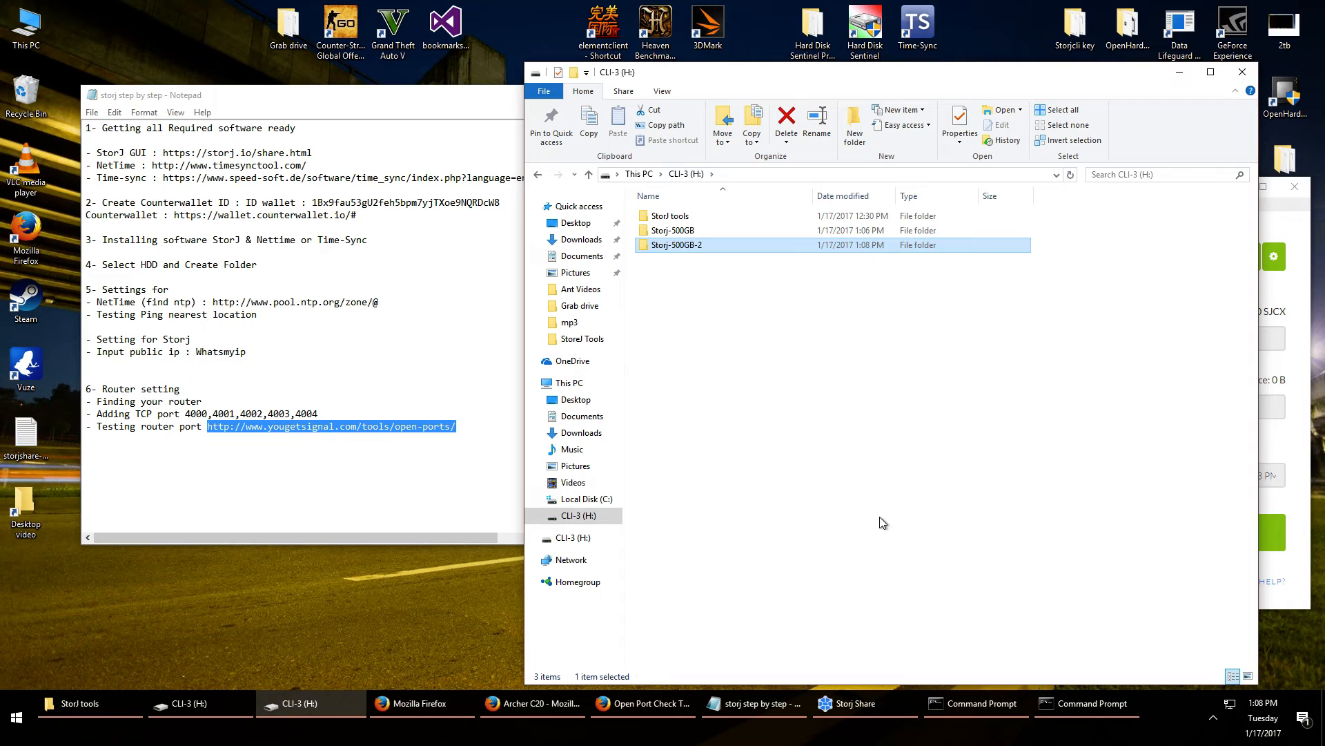
{"action": "key", "text": "alt"}
{"action": "left_click", "coordinate": [1180, 71]}
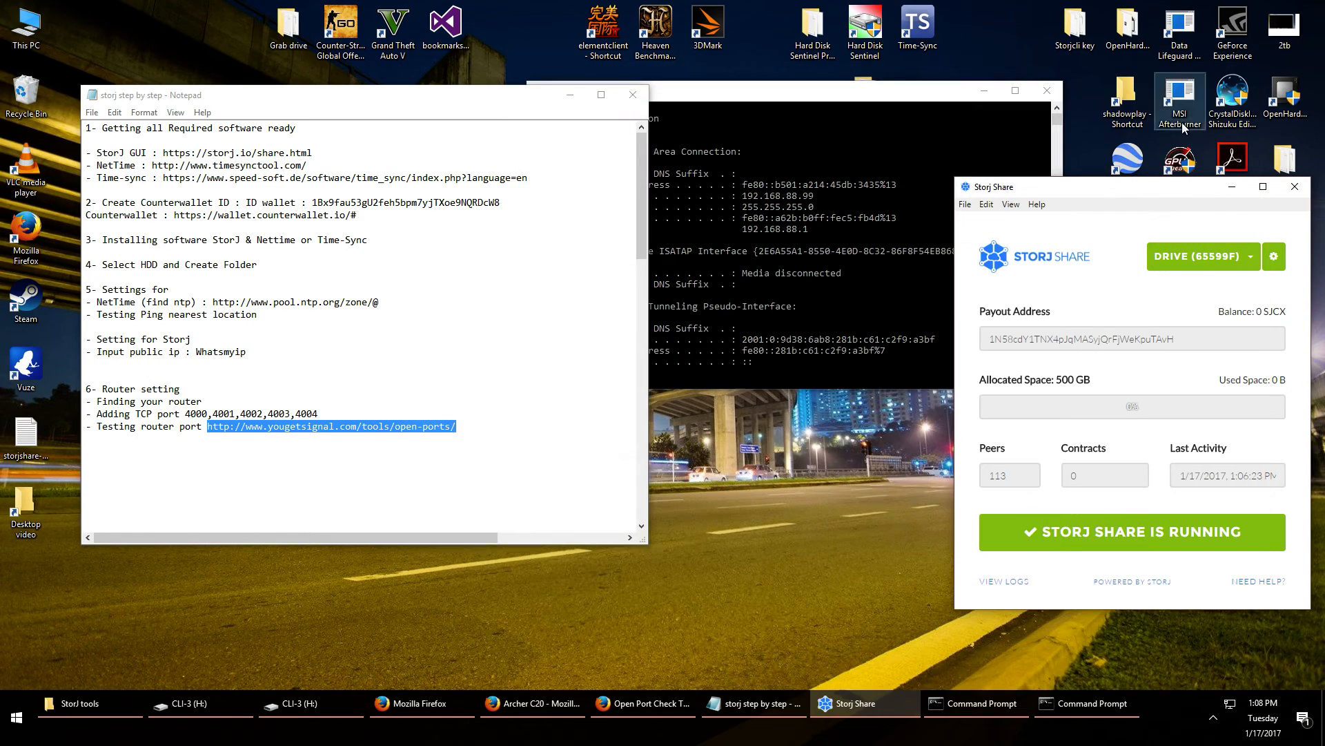
Add a new Storj drive and paste the Counterwallet address as its payout address
{"action": "left_click", "coordinate": [1250, 256]}
{"action": "left_click", "coordinate": [1205, 307]}
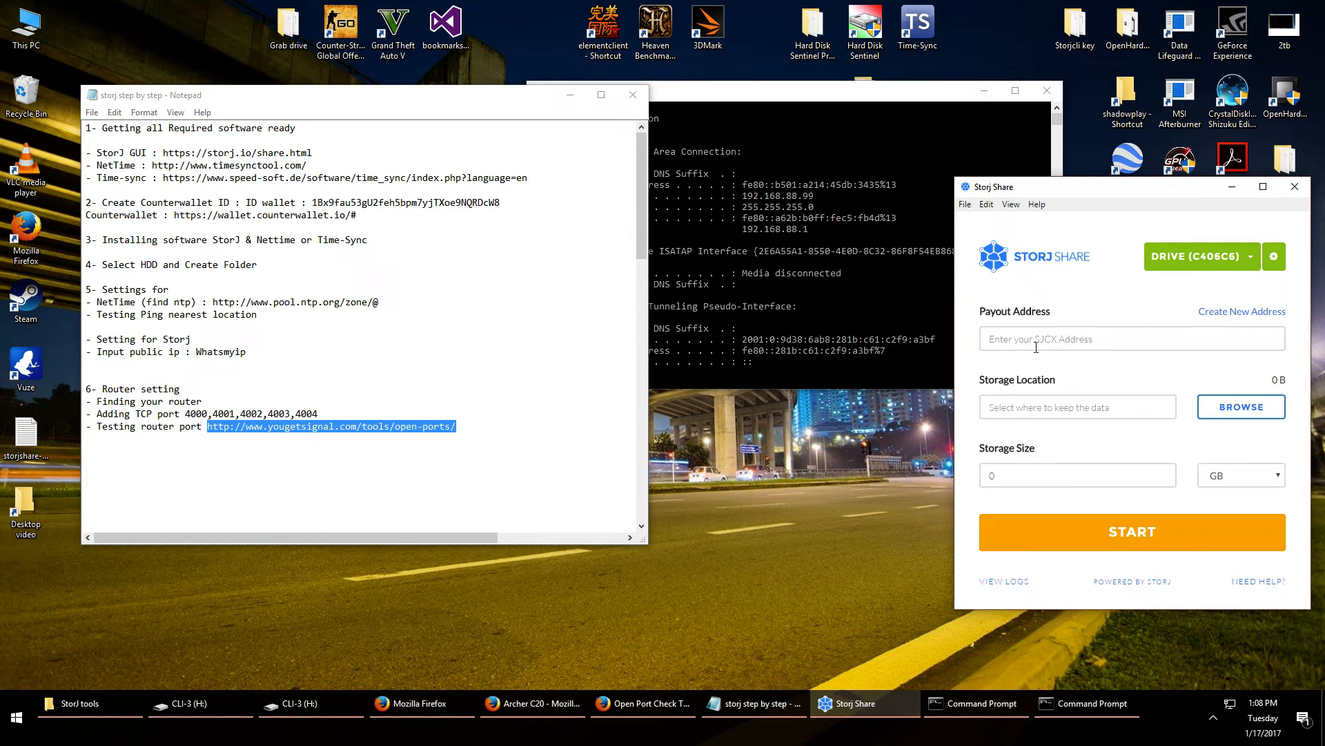
{"action": "left_click", "coordinate": [421, 701]}
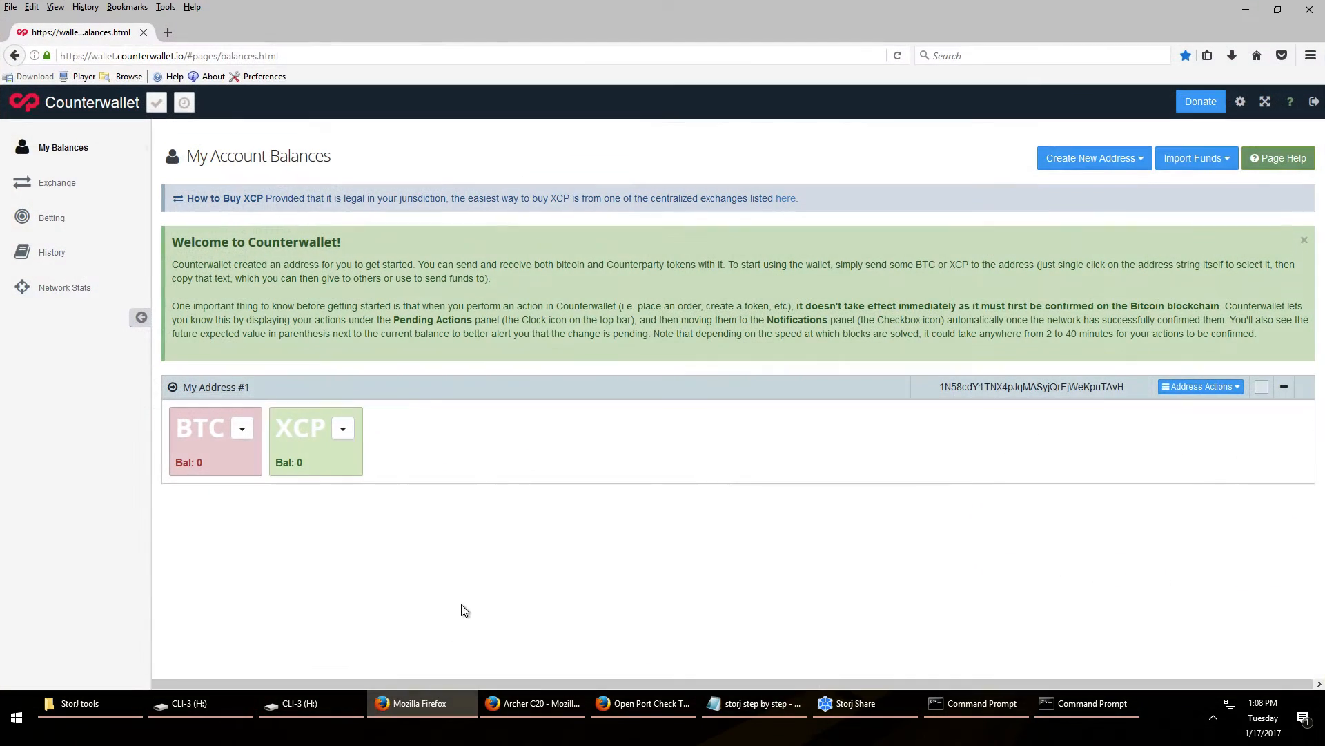
{"action": "left_click", "coordinate": [205, 388]}
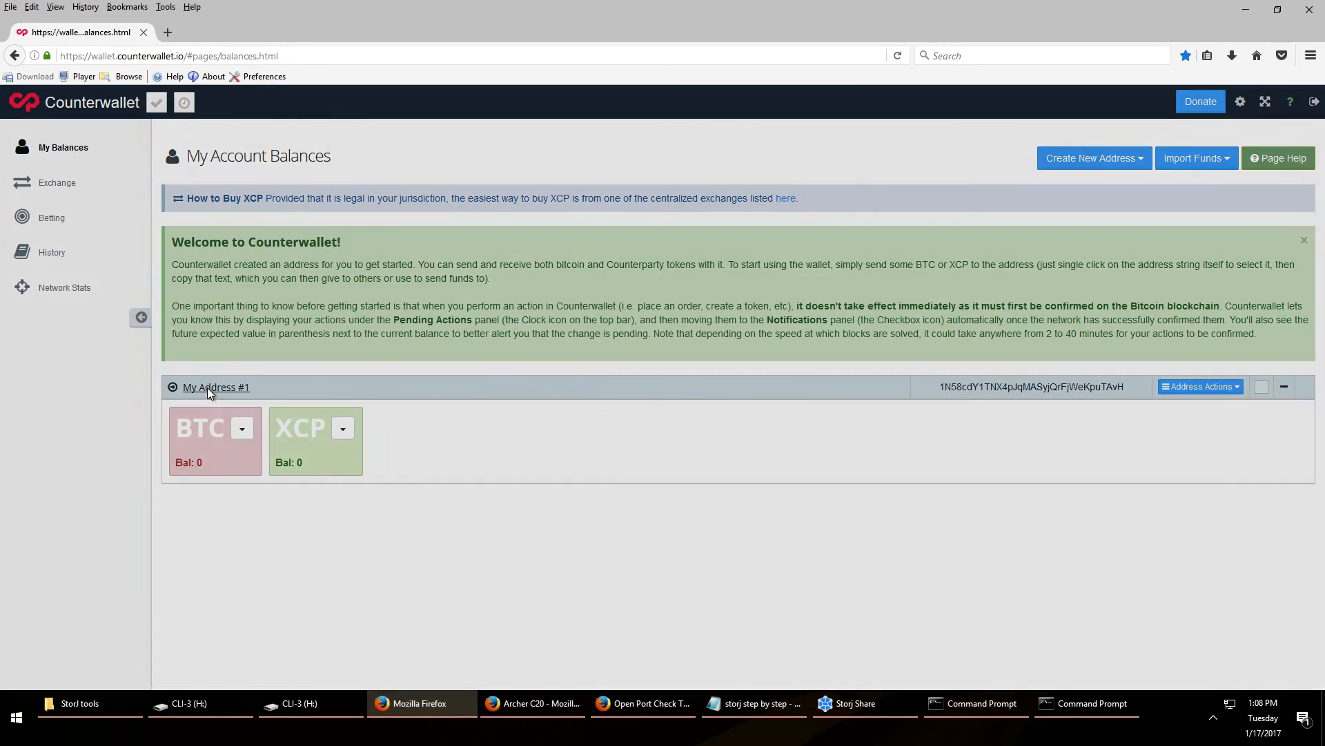
{"action": "left_click", "coordinate": [600, 177]}
{"action": "right_click", "coordinate": [600, 182]}
{"action": "left_click", "coordinate": [633, 192]}
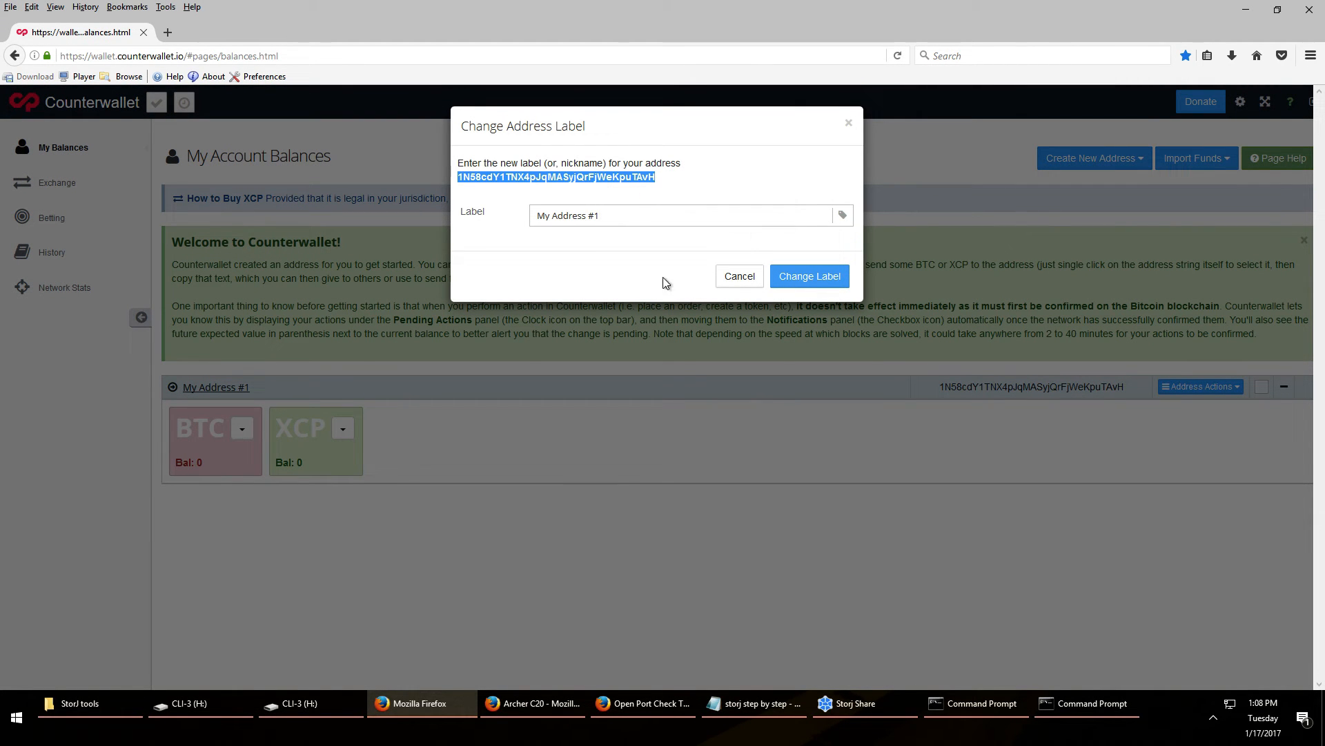
{"action": "left_click", "coordinate": [863, 704]}
{"action": "left_click", "coordinate": [1114, 339]}
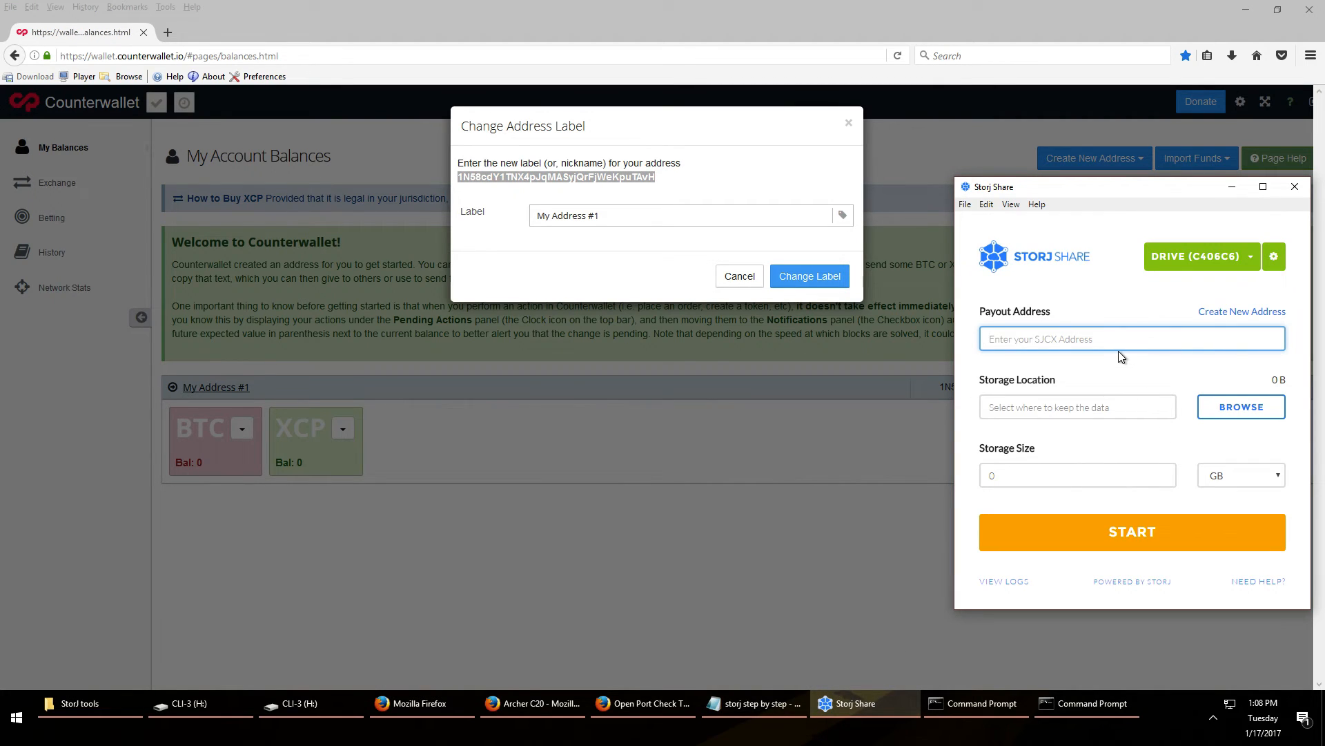
{"action": "key", "text": "ctrl+v"}
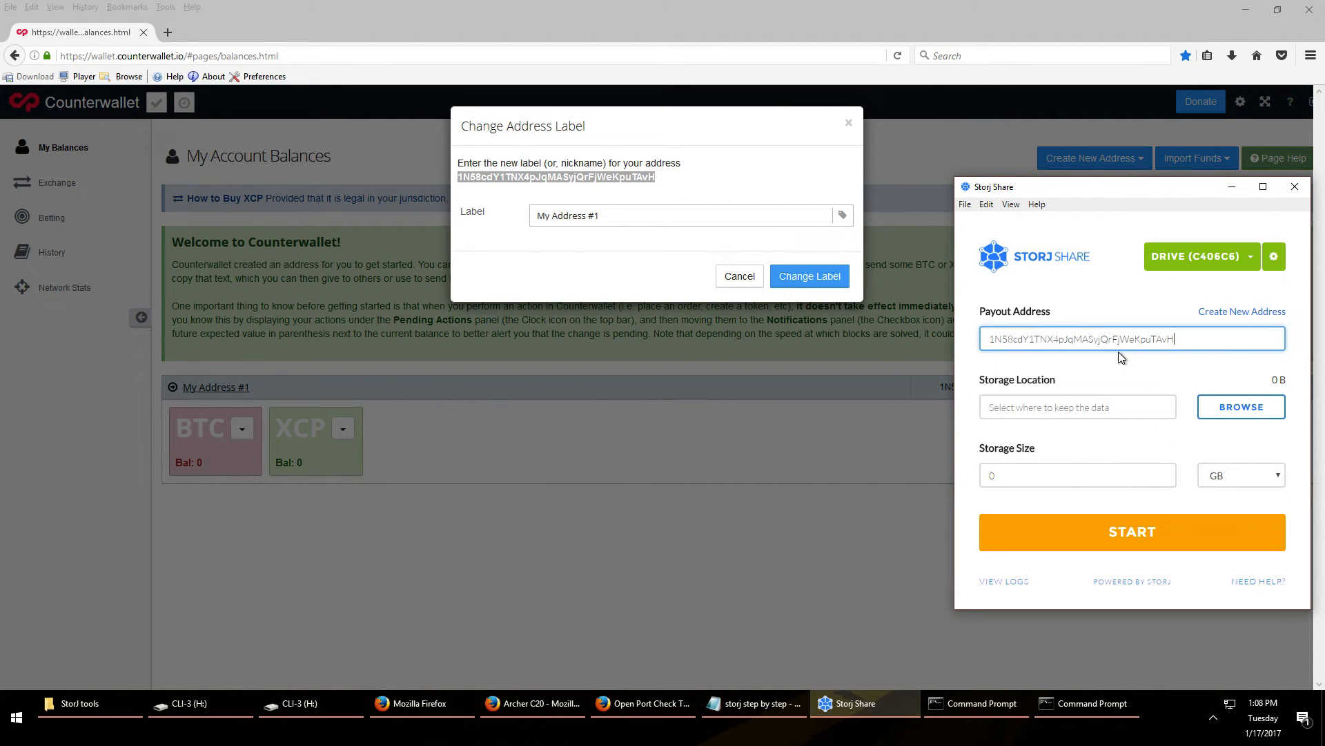
Store the drive's data in H:\Storj-500GB-2 at 500 GB and show its network settings
{"action": "left_click", "coordinate": [1225, 411]}
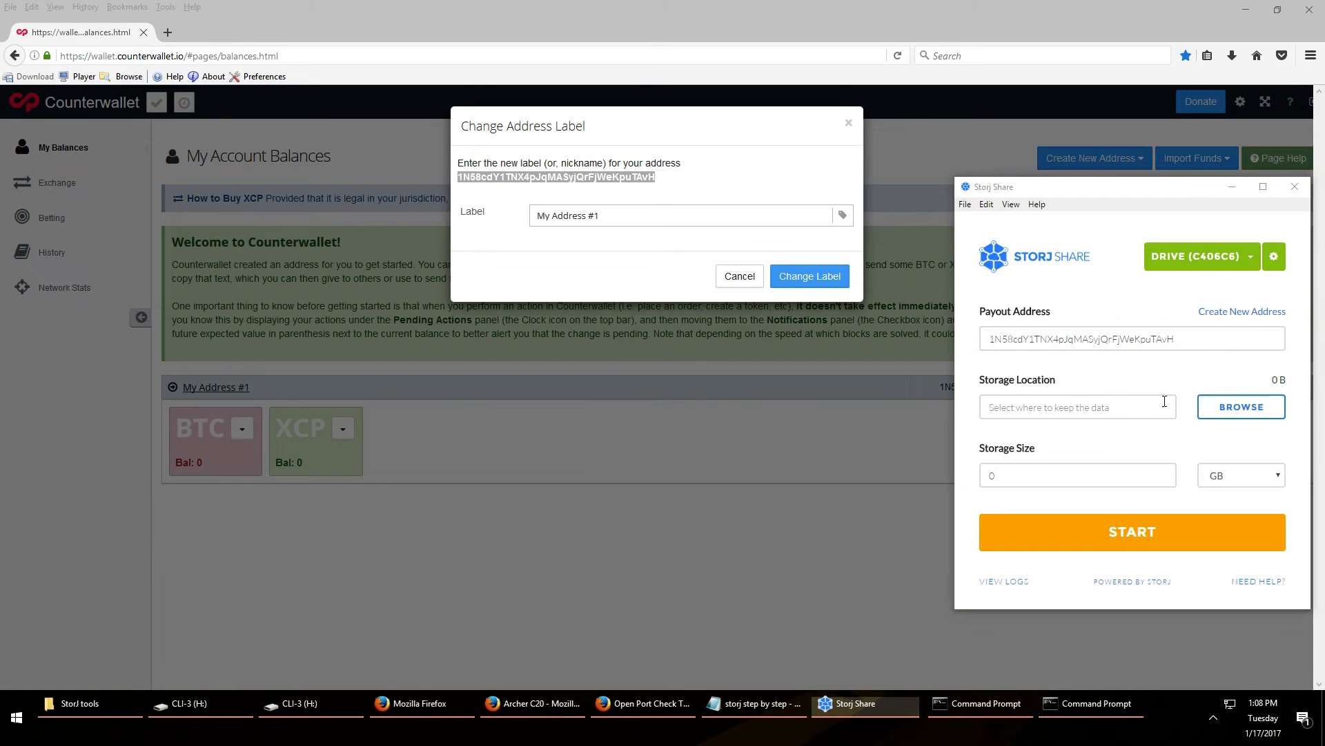
{"action": "left_click", "coordinate": [70, 33]}
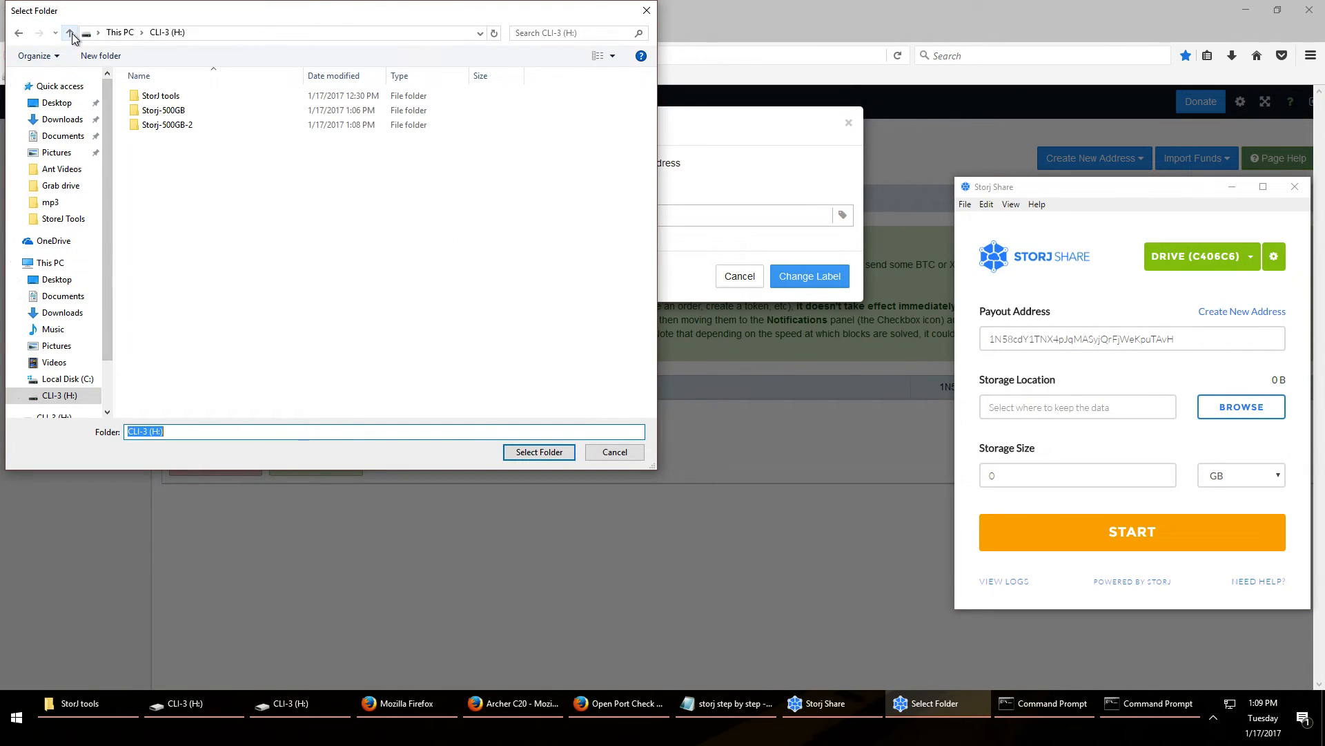
{"action": "left_click", "coordinate": [163, 124]}
{"action": "left_click", "coordinate": [539, 452]}
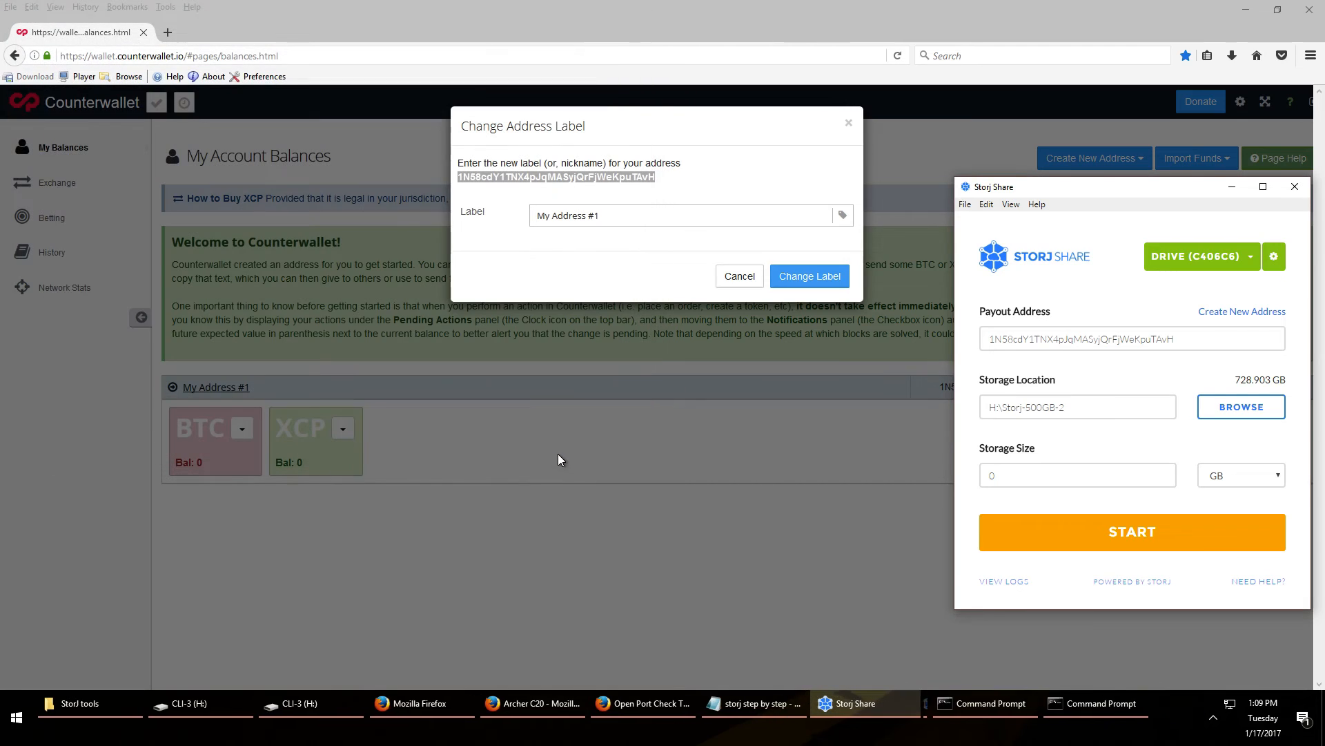
{"action": "left_click", "coordinate": [1029, 478]}
{"action": "type", "text": "500"}
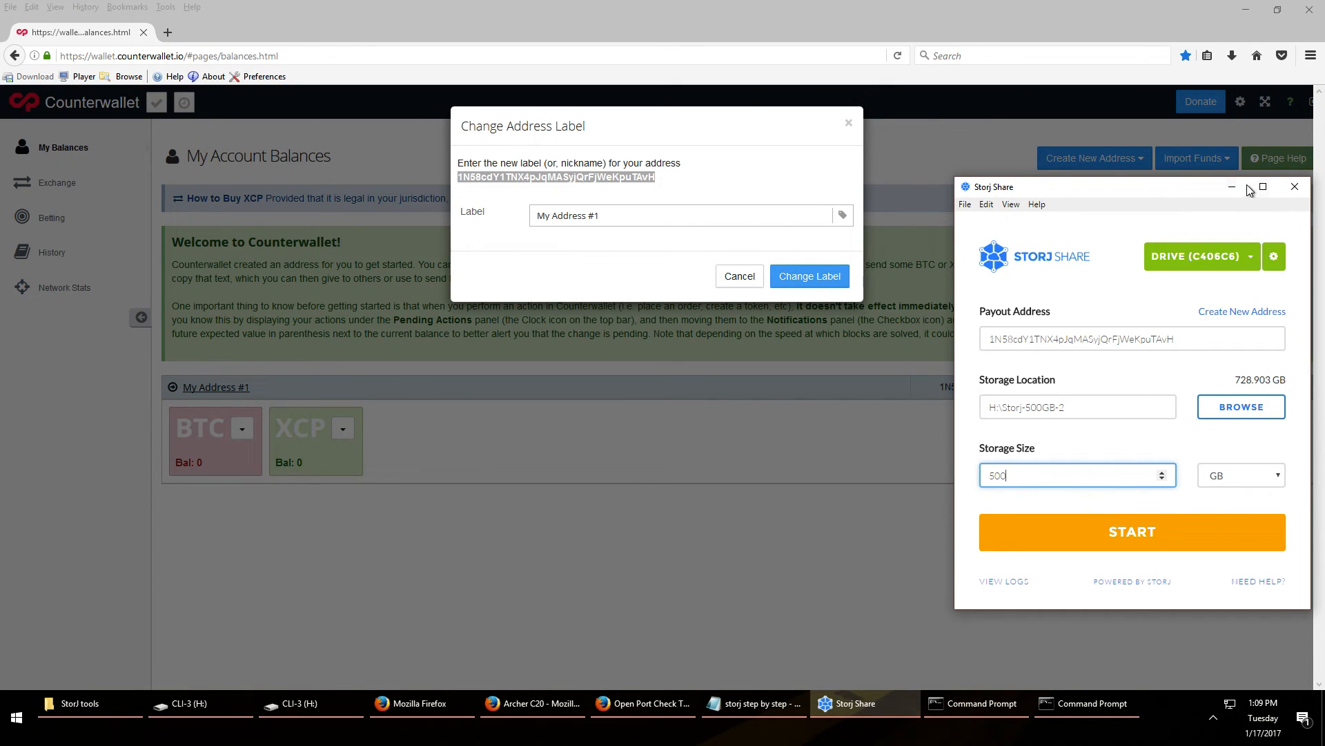
{"action": "left_click", "coordinate": [1280, 269]}
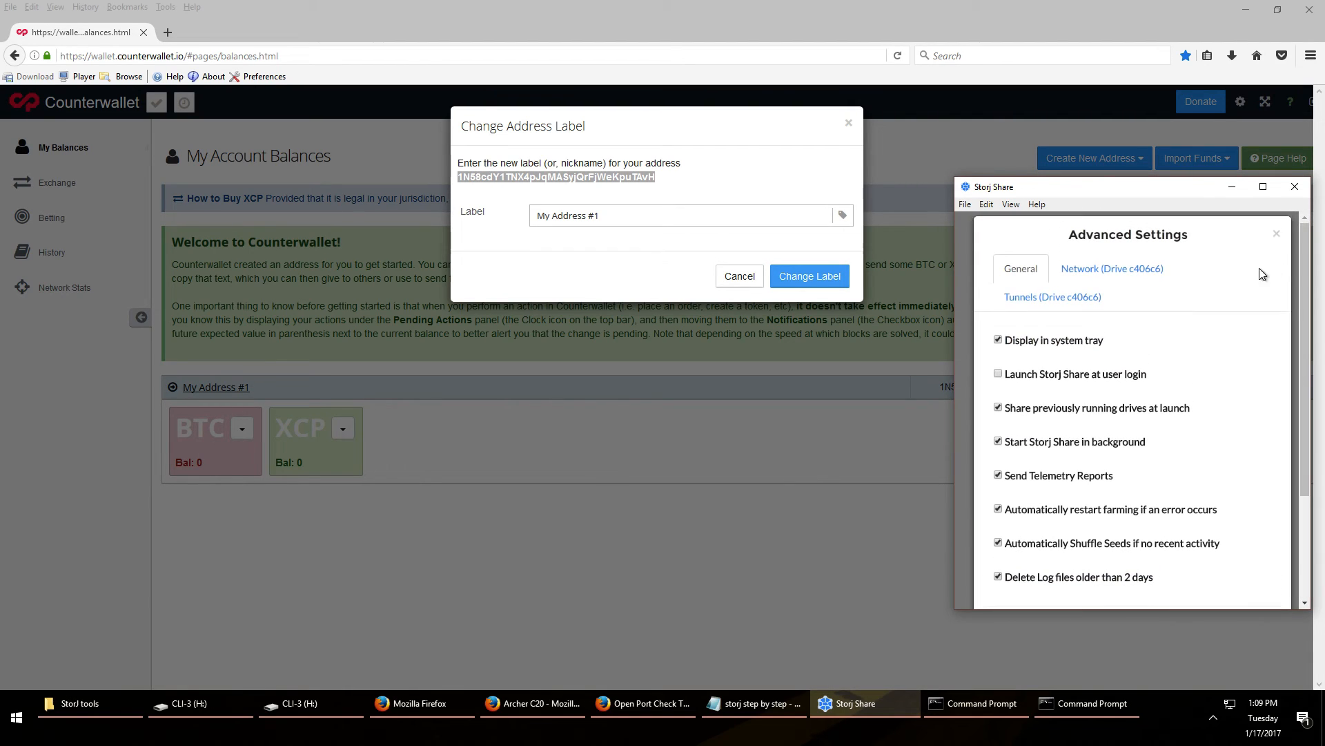
{"action": "left_click", "coordinate": [1109, 276]}
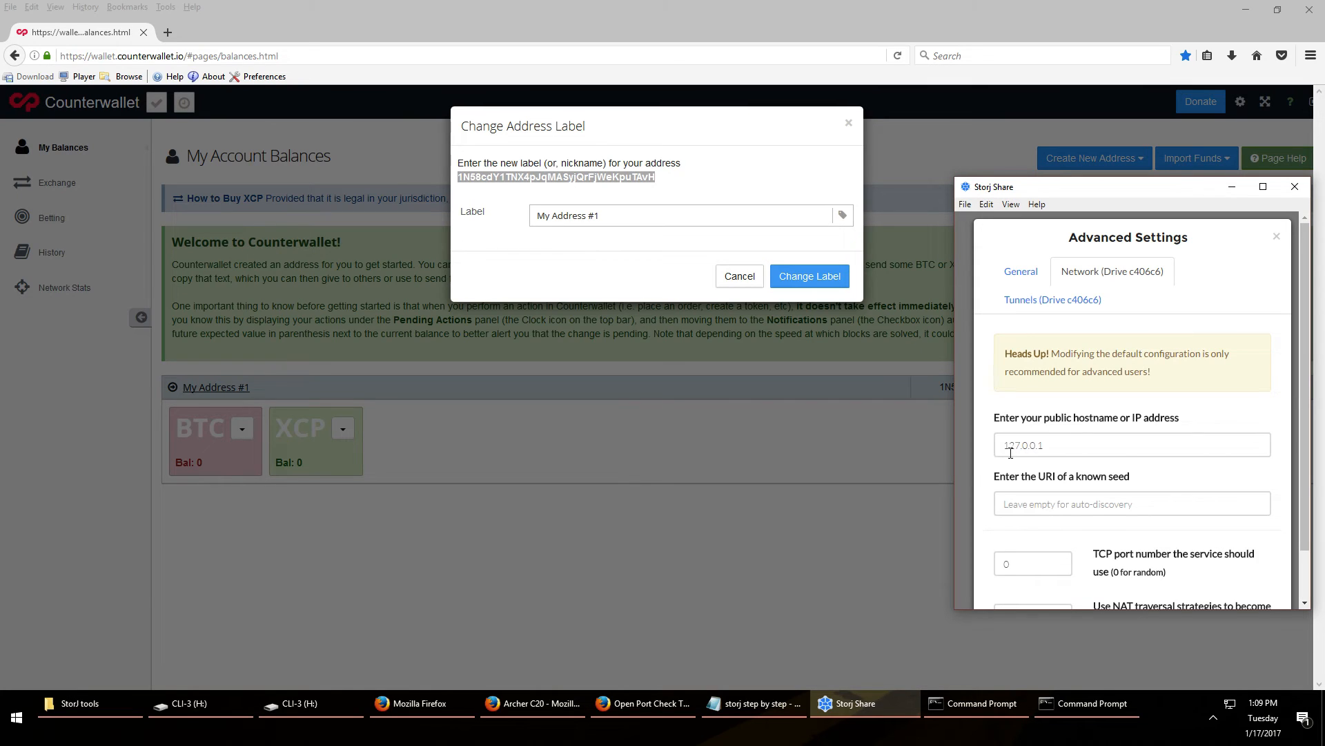
{"action": "left_click", "coordinate": [642, 703]}
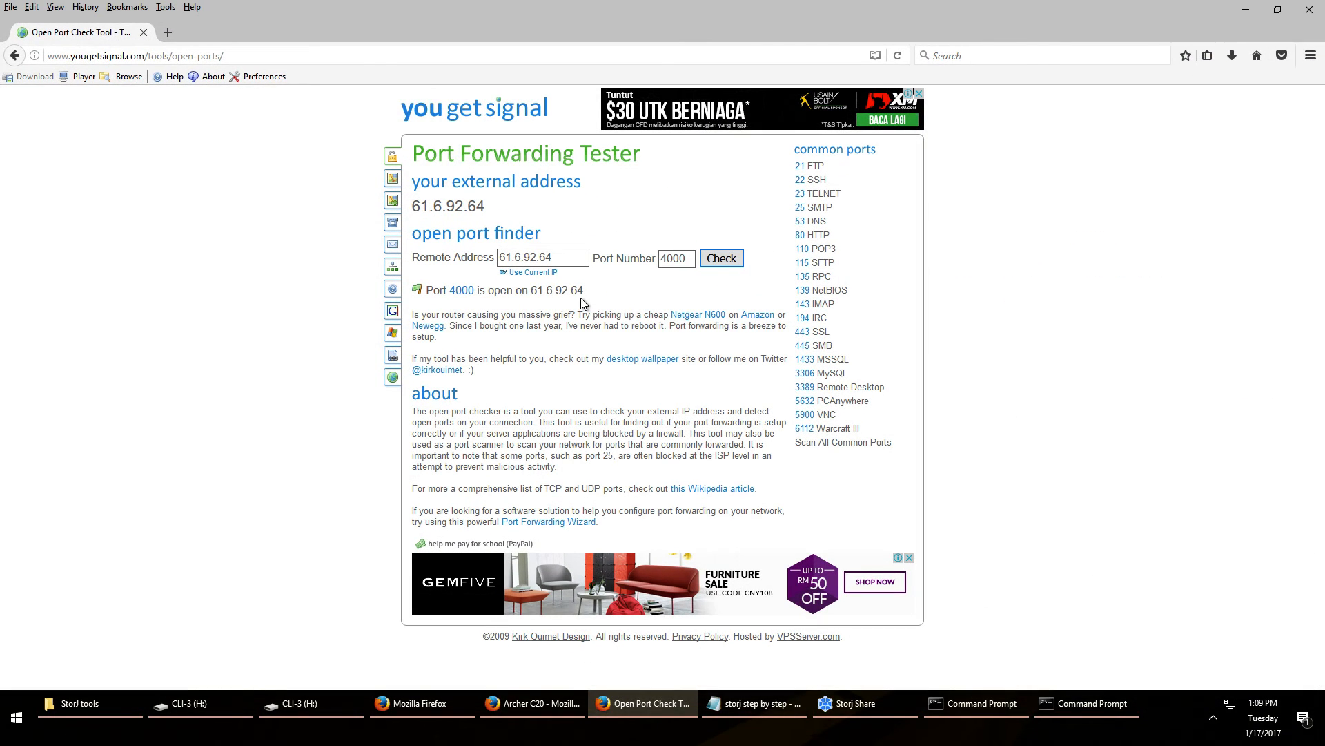
Replace the drive's 127.0.0.1 public hostname with 61.6.92.64 copied from the port tester
{"action": "triple_click", "coordinate": [556, 259]}
{"action": "right_click", "coordinate": [556, 260]}
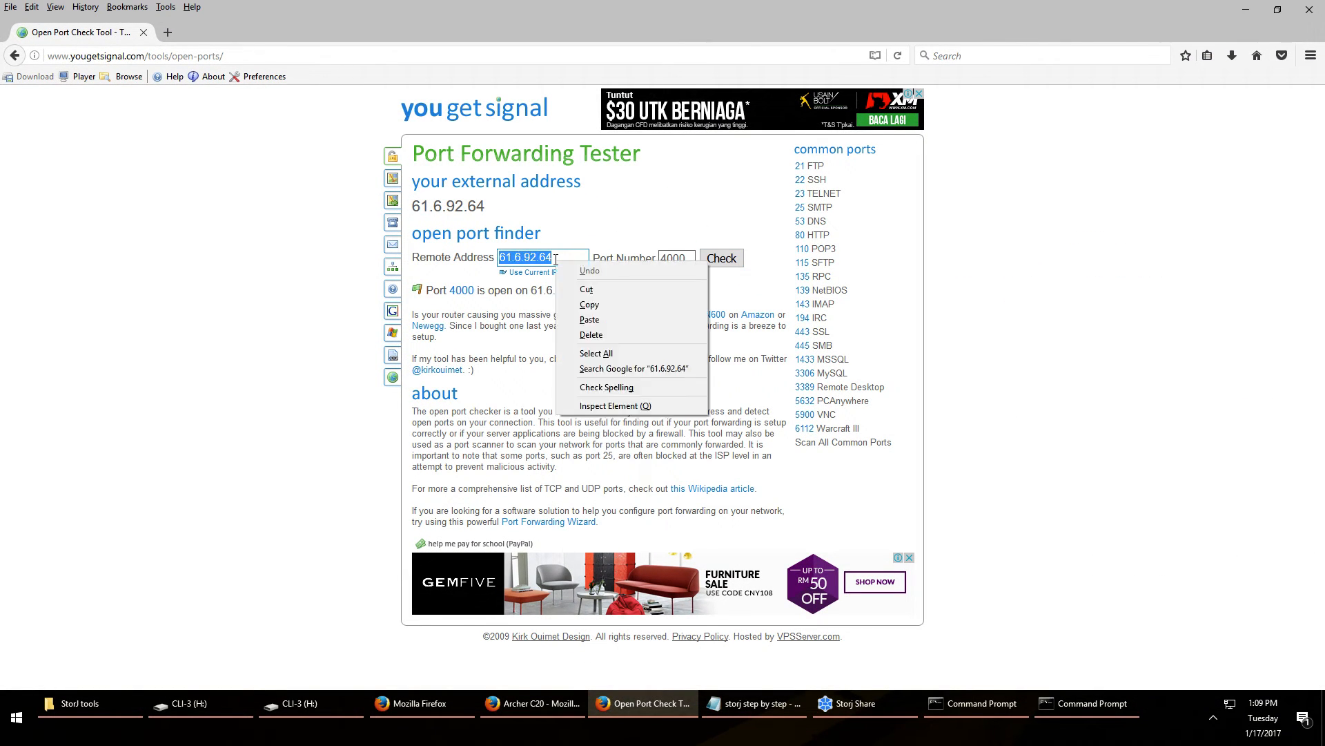
{"action": "left_click", "coordinate": [598, 304]}
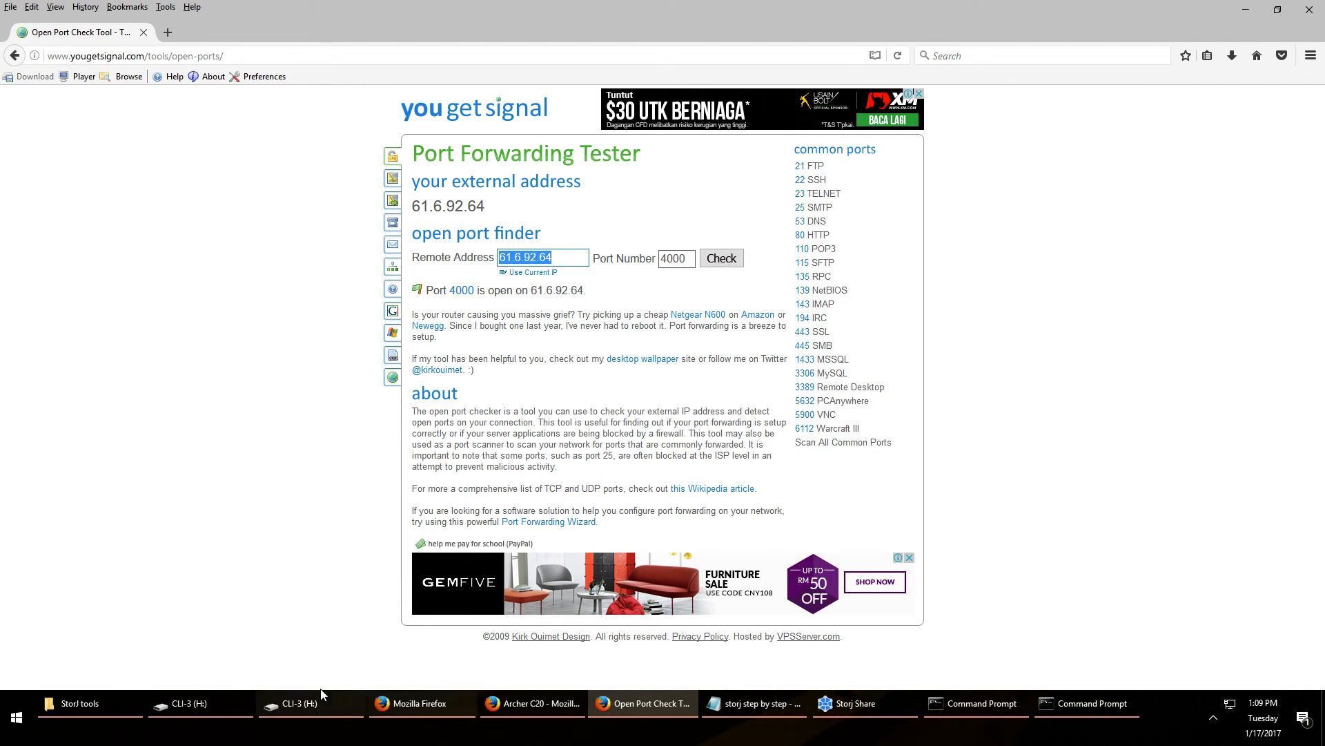
{"action": "left_click", "coordinate": [844, 704]}
{"action": "triple_click", "coordinate": [1031, 446]}
{"action": "key", "text": "ctrl+v"}
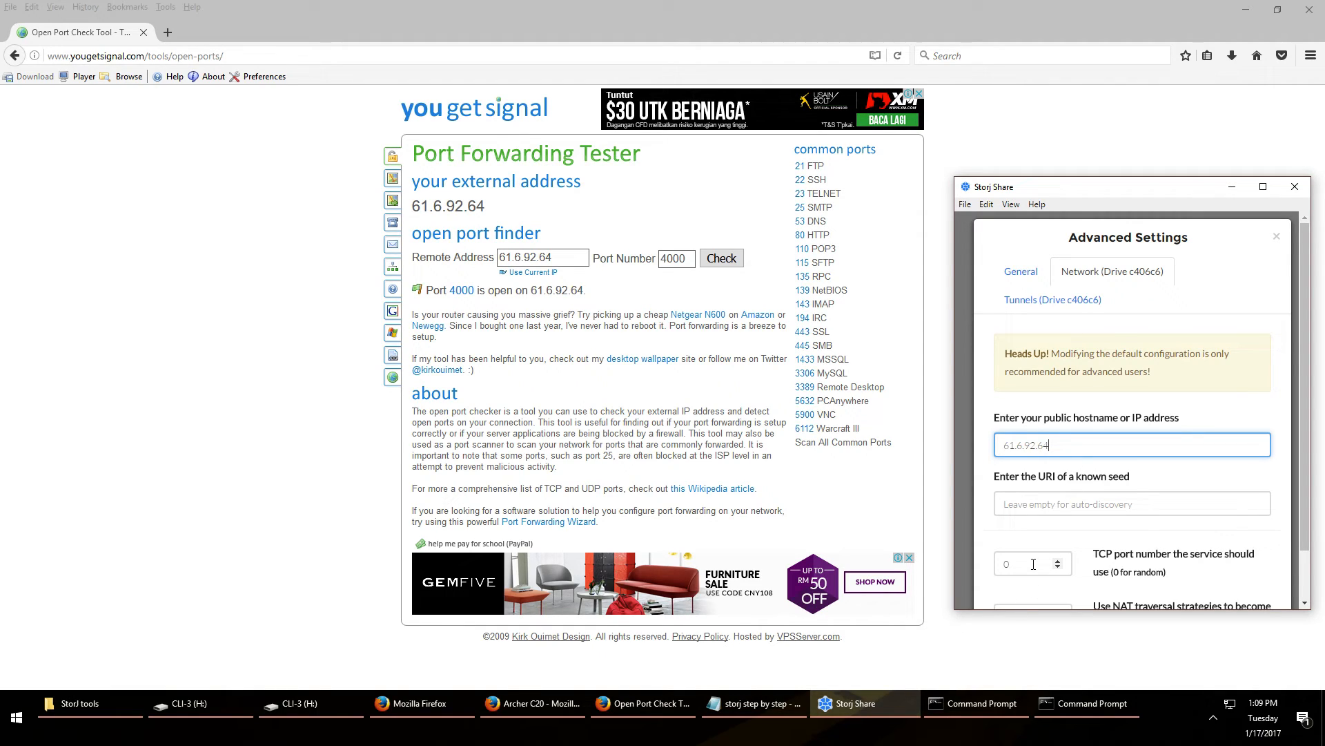
Change the second drive's TCP port to 4001 and set NAT traversal to No
{"action": "scroll", "coordinate": [1033, 564], "scroll_direction": "down", "scroll_amount": 2}
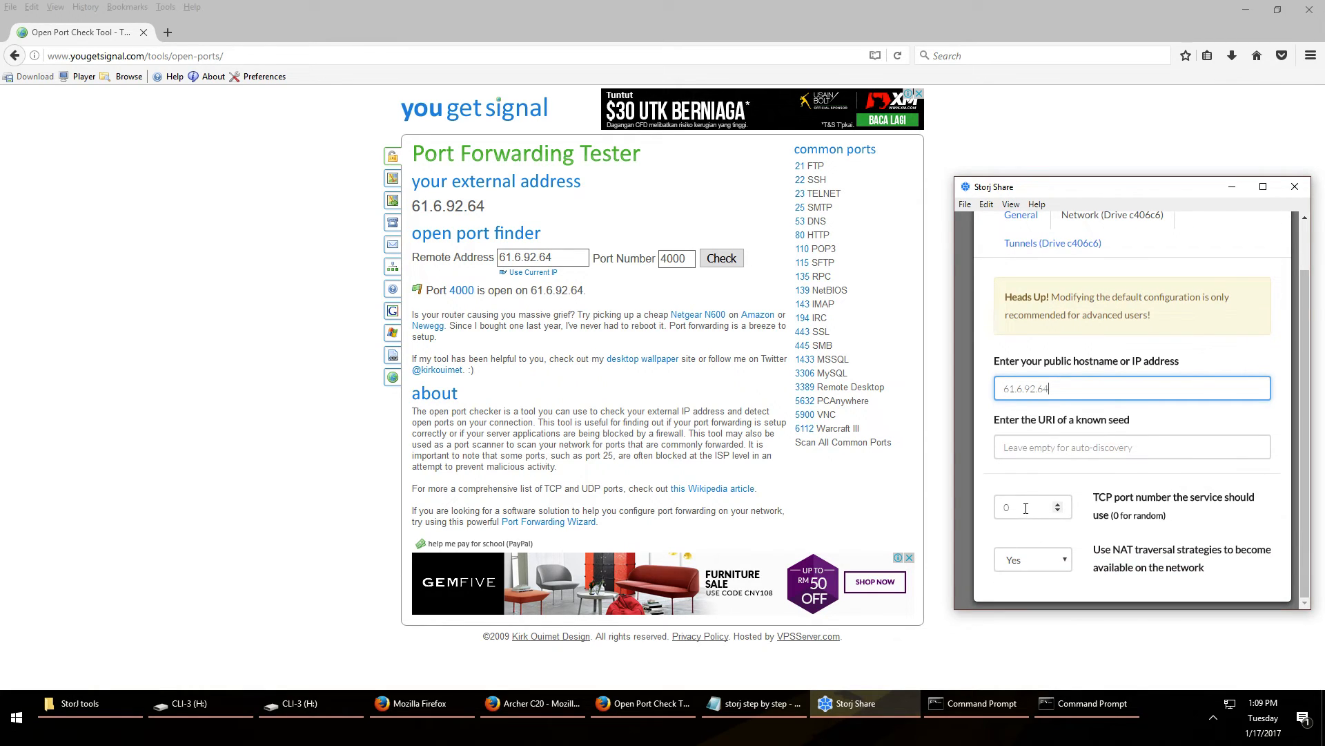
{"action": "double_click", "coordinate": [1025, 508]}
{"action": "type", "text": "4001"}
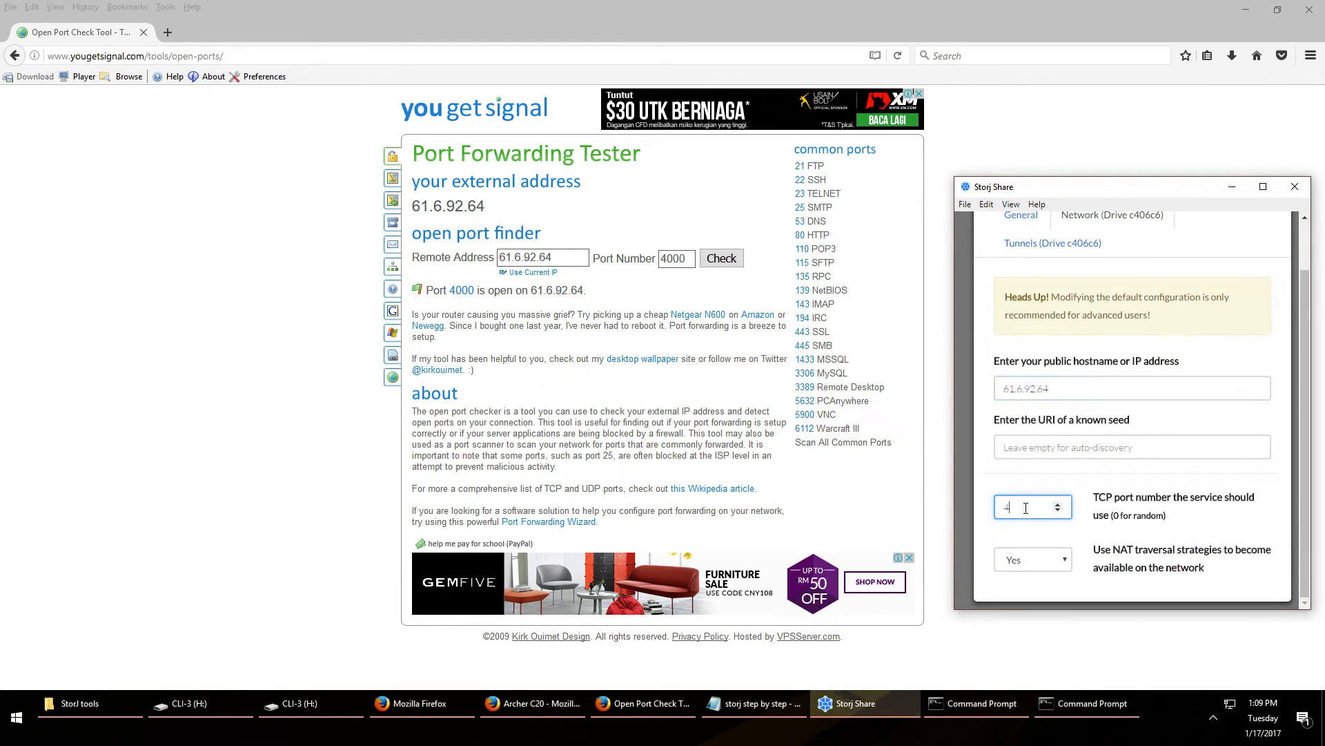
{"action": "left_click", "coordinate": [1056, 562]}
{"action": "left_click", "coordinate": [1029, 591]}
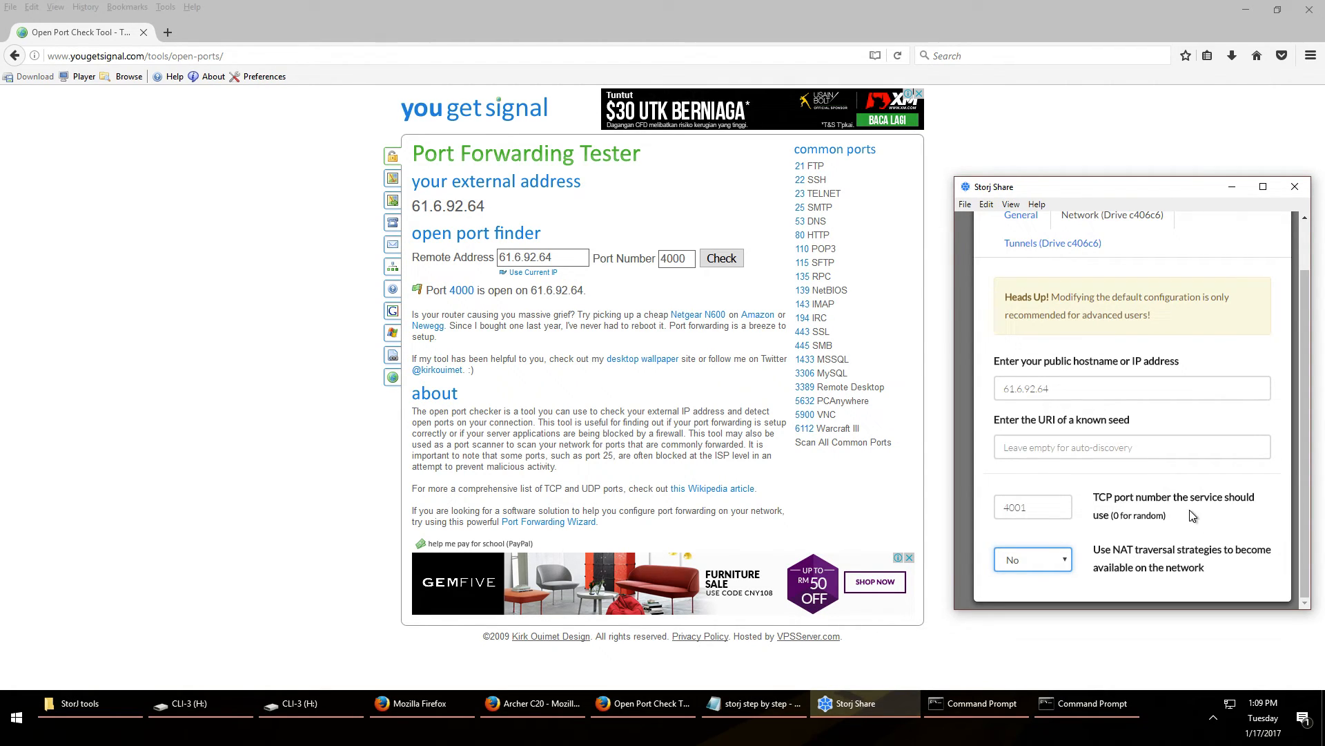
{"action": "scroll", "coordinate": [1190, 509], "scroll_direction": "up", "scroll_amount": 2}
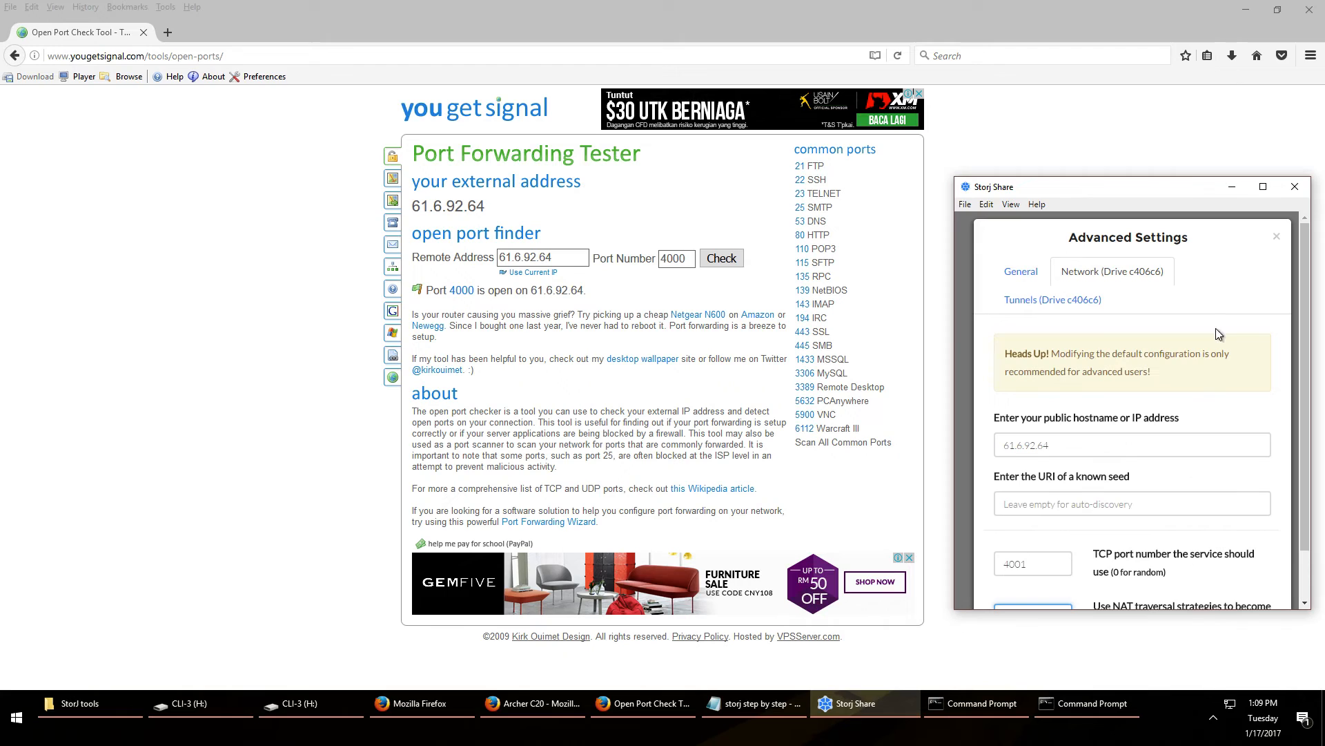
Close Advanced Settings, reload Storj Share, and test port 4001 in the port tester
{"action": "left_click", "coordinate": [1275, 239]}
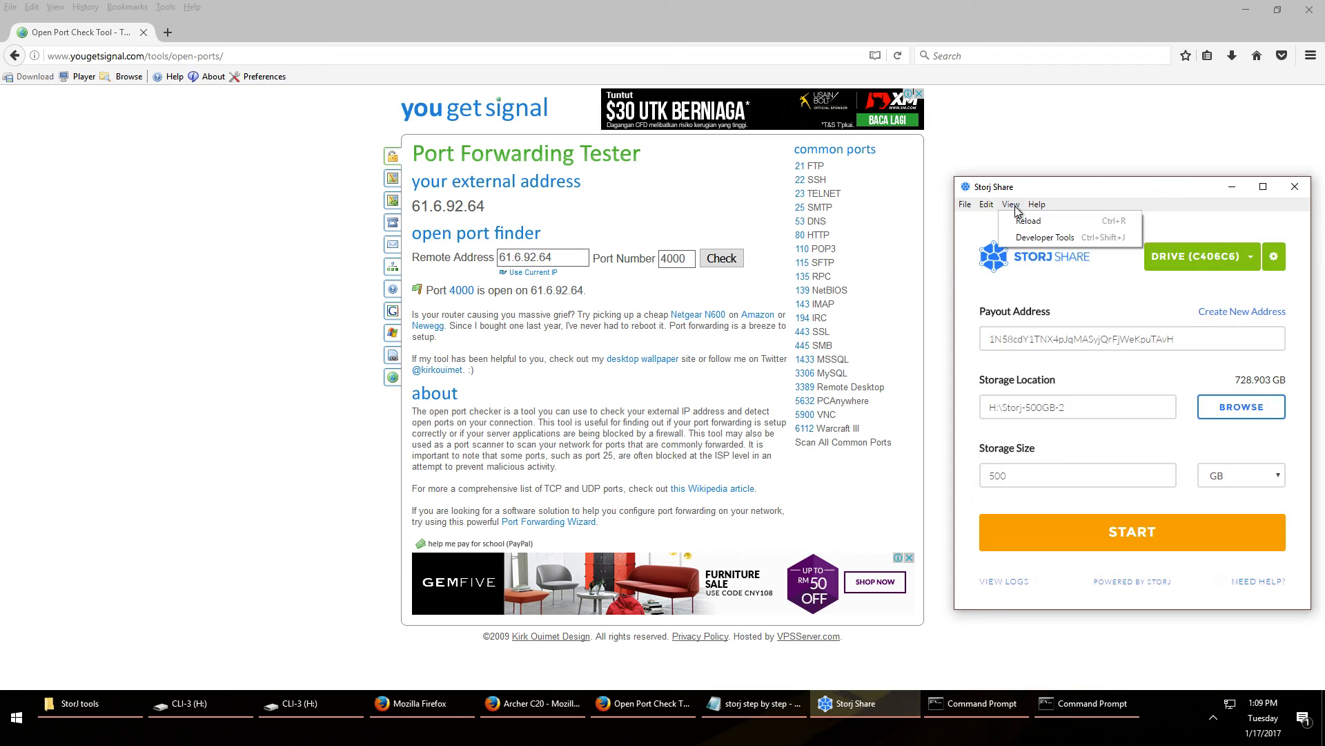
{"action": "left_click", "coordinate": [1026, 220]}
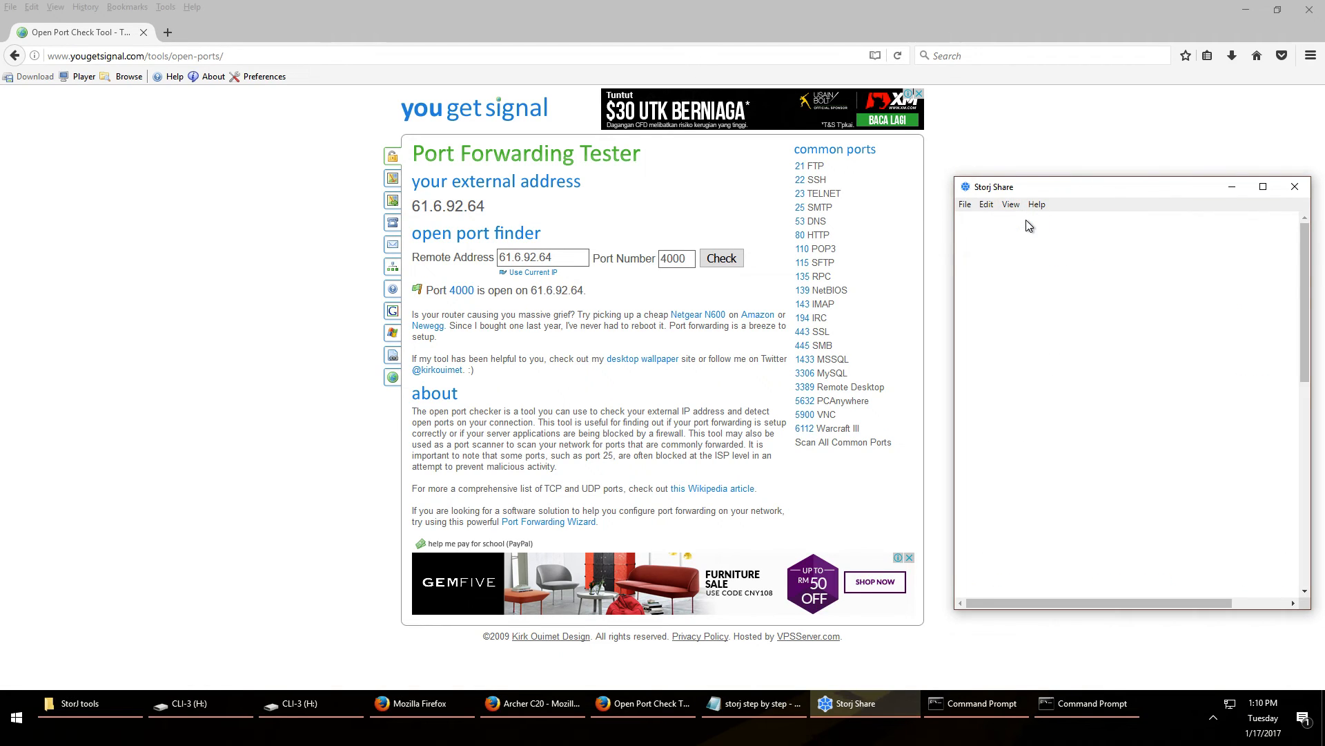
{"action": "left_click", "coordinate": [682, 258]}
{"action": "key", "text": "BackSpace"}
{"action": "type", "text": "1"}
{"action": "left_click", "coordinate": [713, 261]}
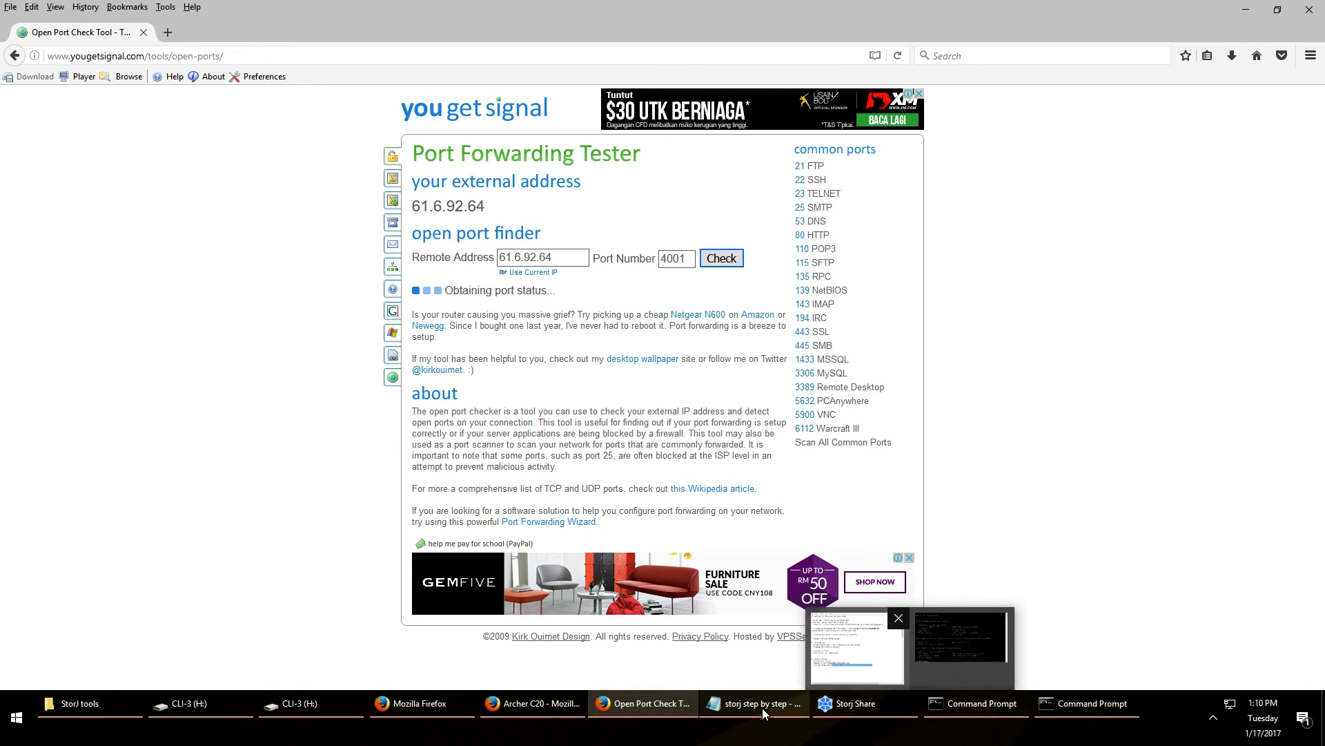
Start sharing on drives 65599F and c406c6, then switch back to 65599F
{"action": "left_click", "coordinate": [852, 704]}
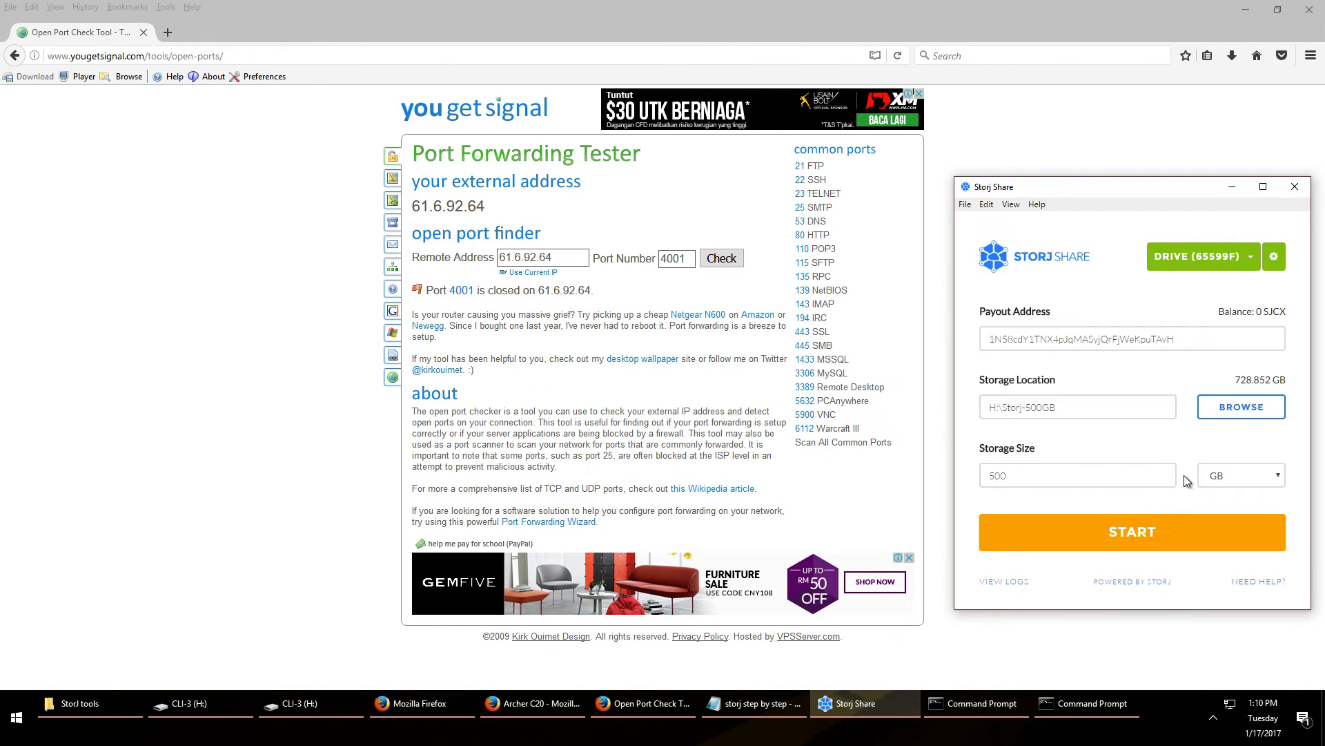
{"action": "left_click", "coordinate": [1113, 535]}
{"action": "left_click", "coordinate": [1200, 256]}
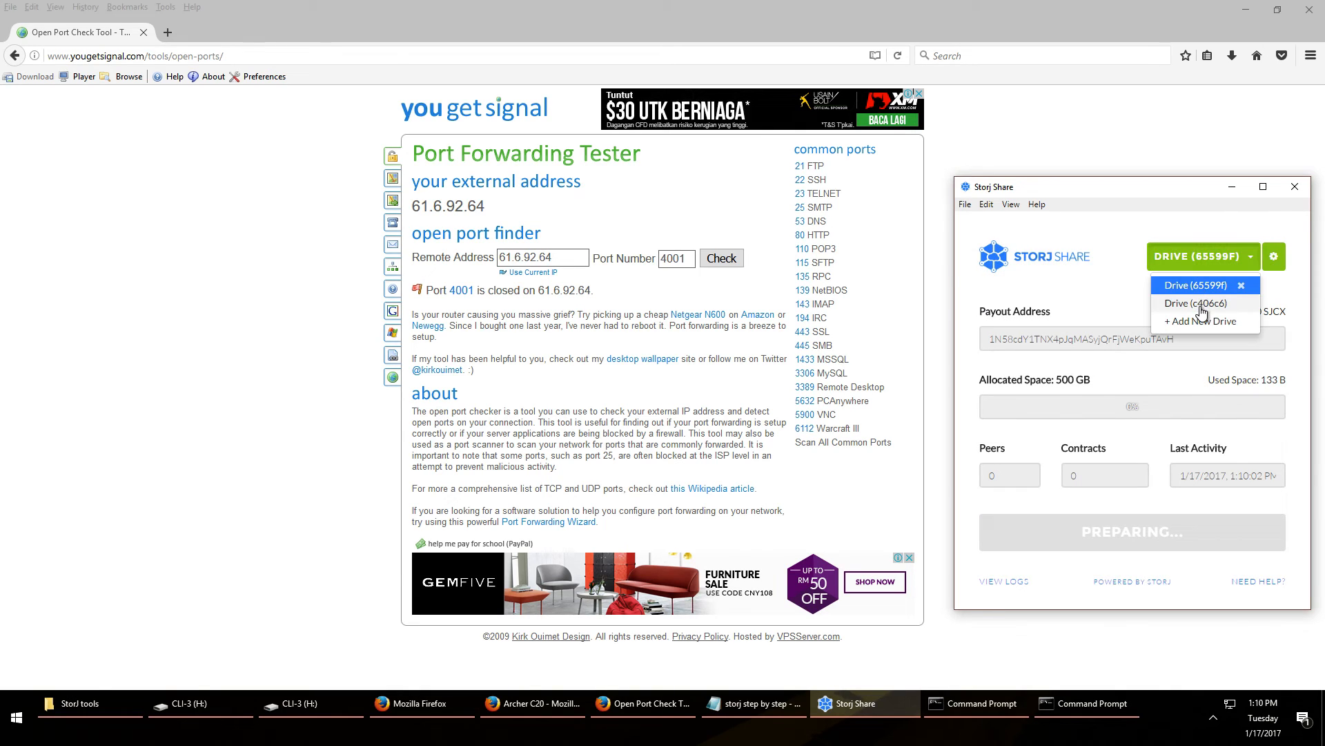
{"action": "left_click", "coordinate": [1203, 307]}
{"action": "left_click", "coordinate": [1136, 531]}
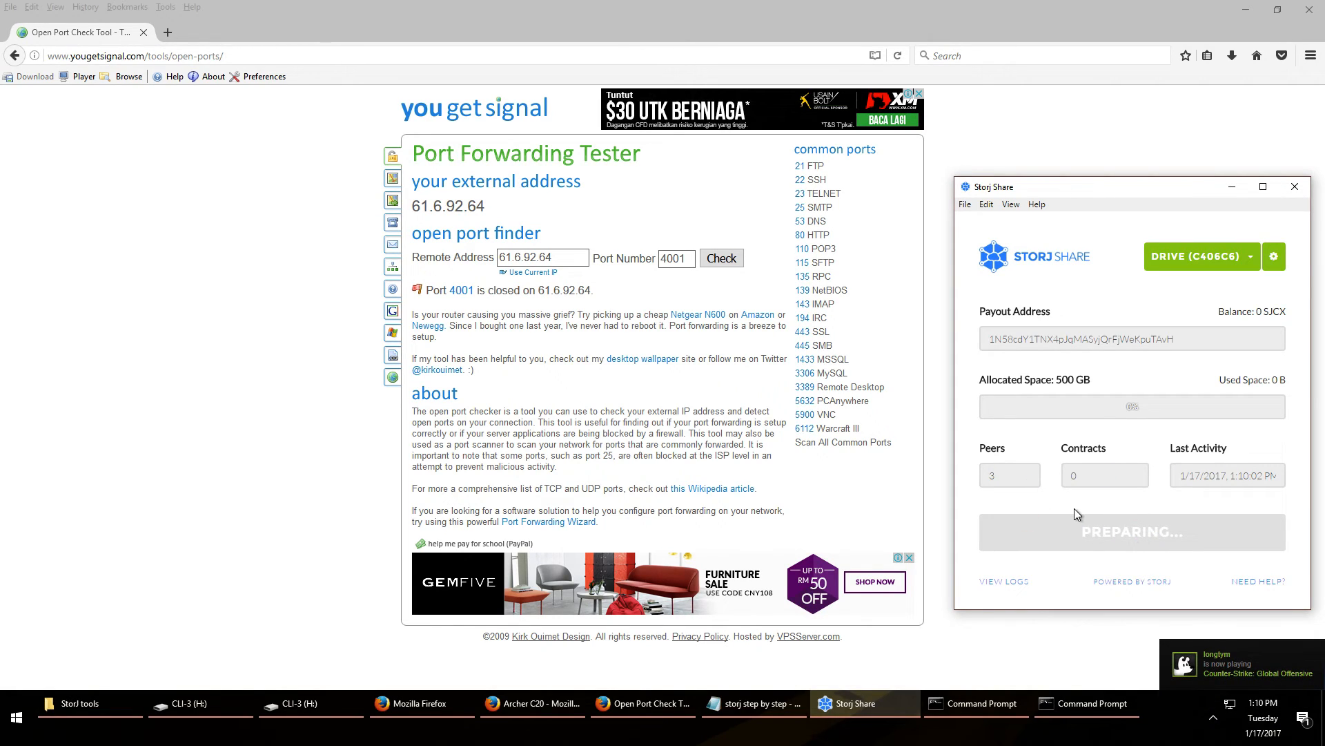
{"action": "left_click", "coordinate": [1198, 257]}
{"action": "left_click", "coordinate": [1191, 301]}
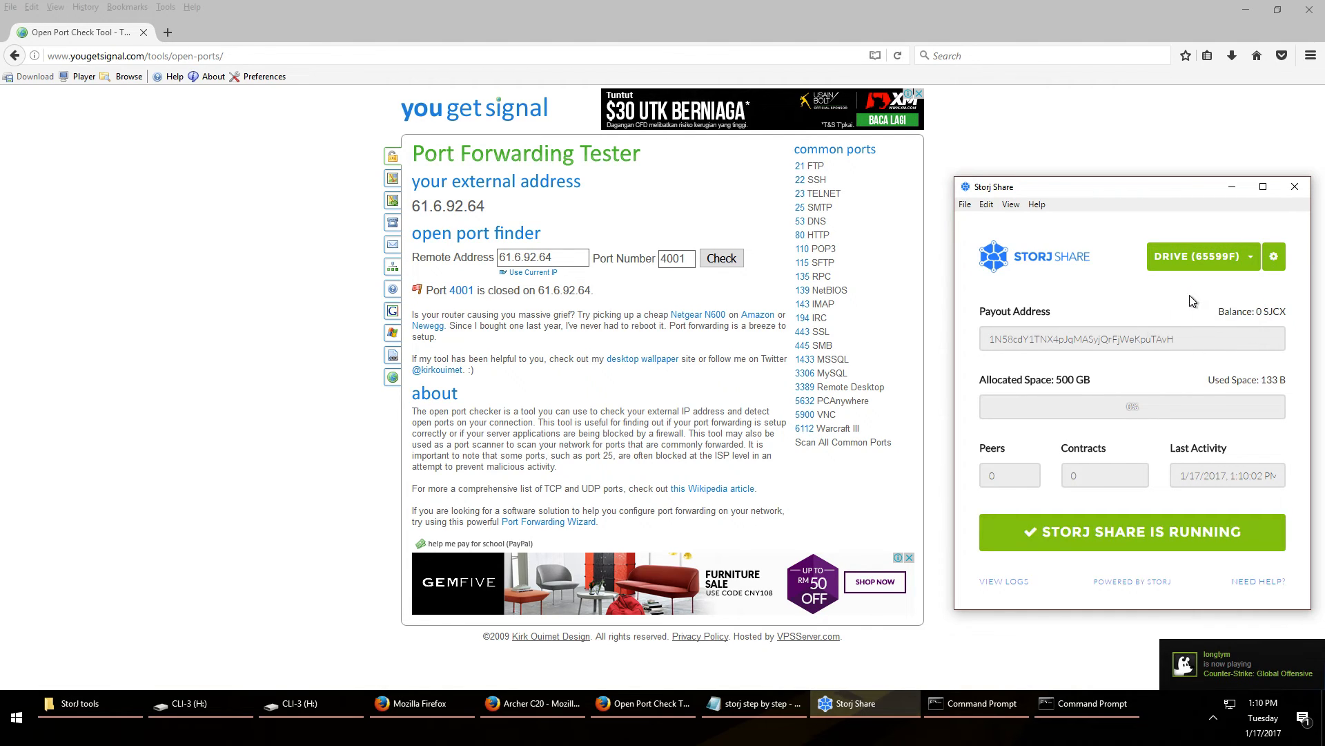
{"action": "left_click", "coordinate": [692, 259]}
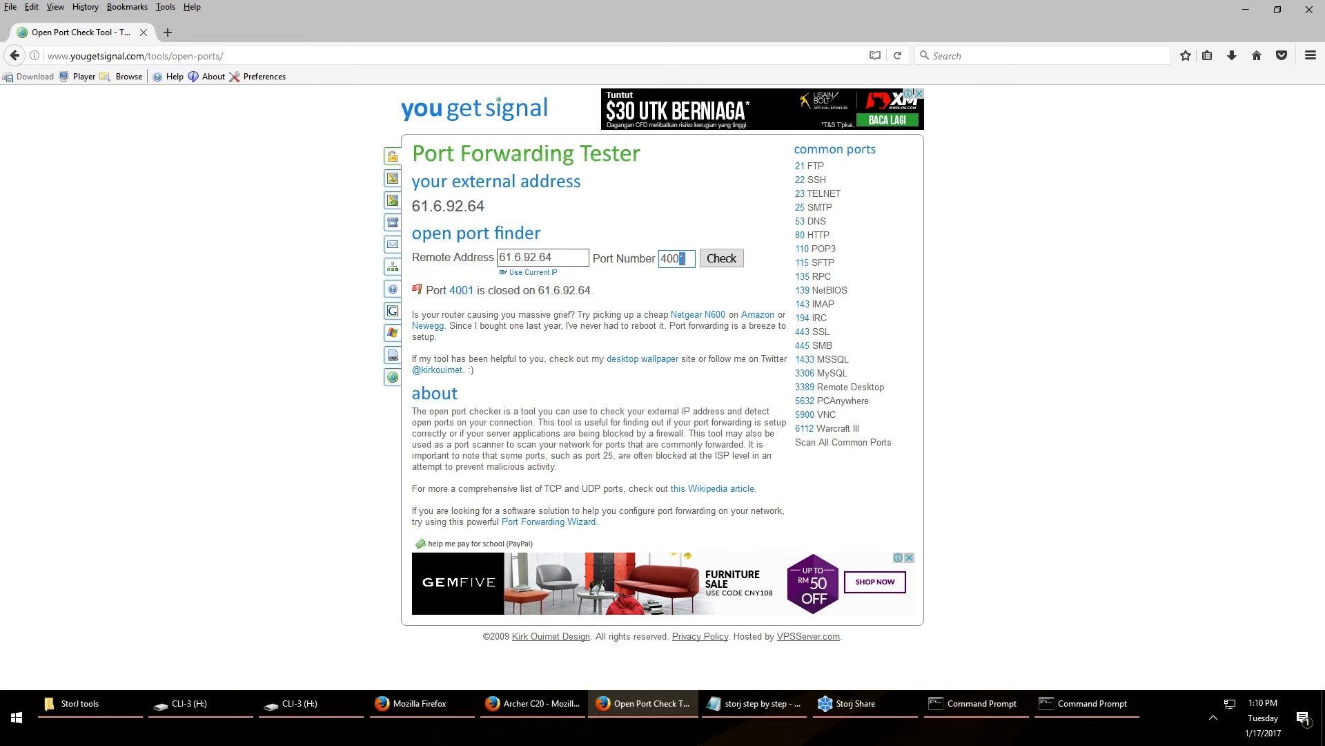
Recheck the port tester with port 4001 until it reports the port open
{"action": "left_click", "coordinate": [716, 259]}
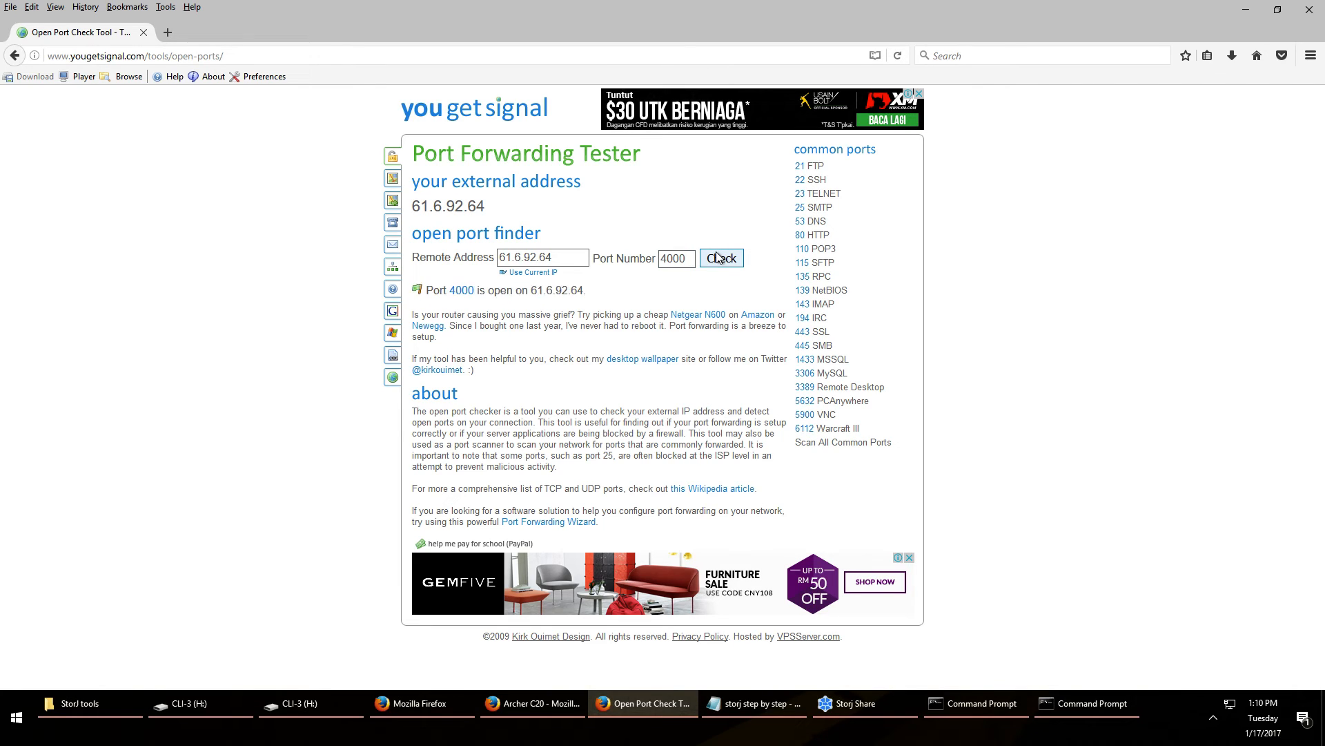
{"action": "left_click", "coordinate": [682, 258]}
{"action": "key", "text": "BackSpace"}
{"action": "type", "text": "1"}
{"action": "left_click", "coordinate": [871, 702]}
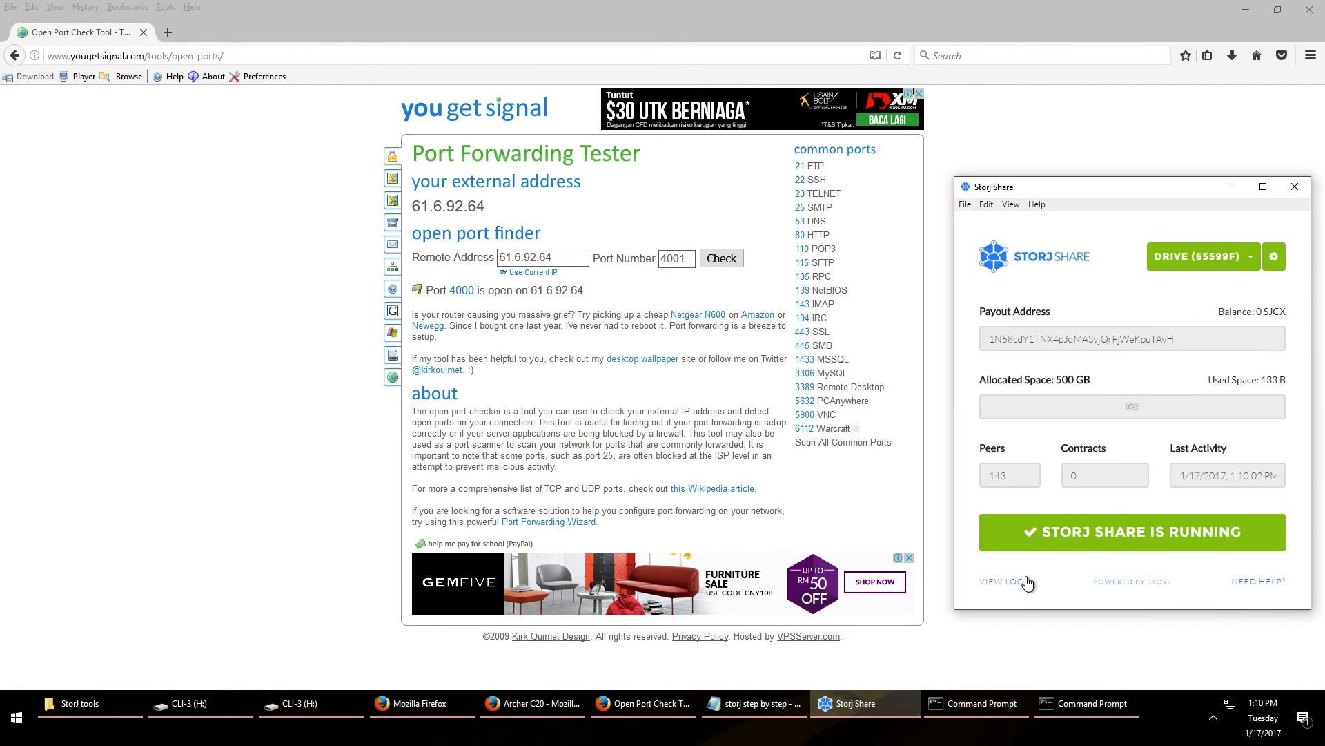
{"action": "left_click", "coordinate": [1189, 256]}
{"action": "left_click", "coordinate": [1190, 311]}
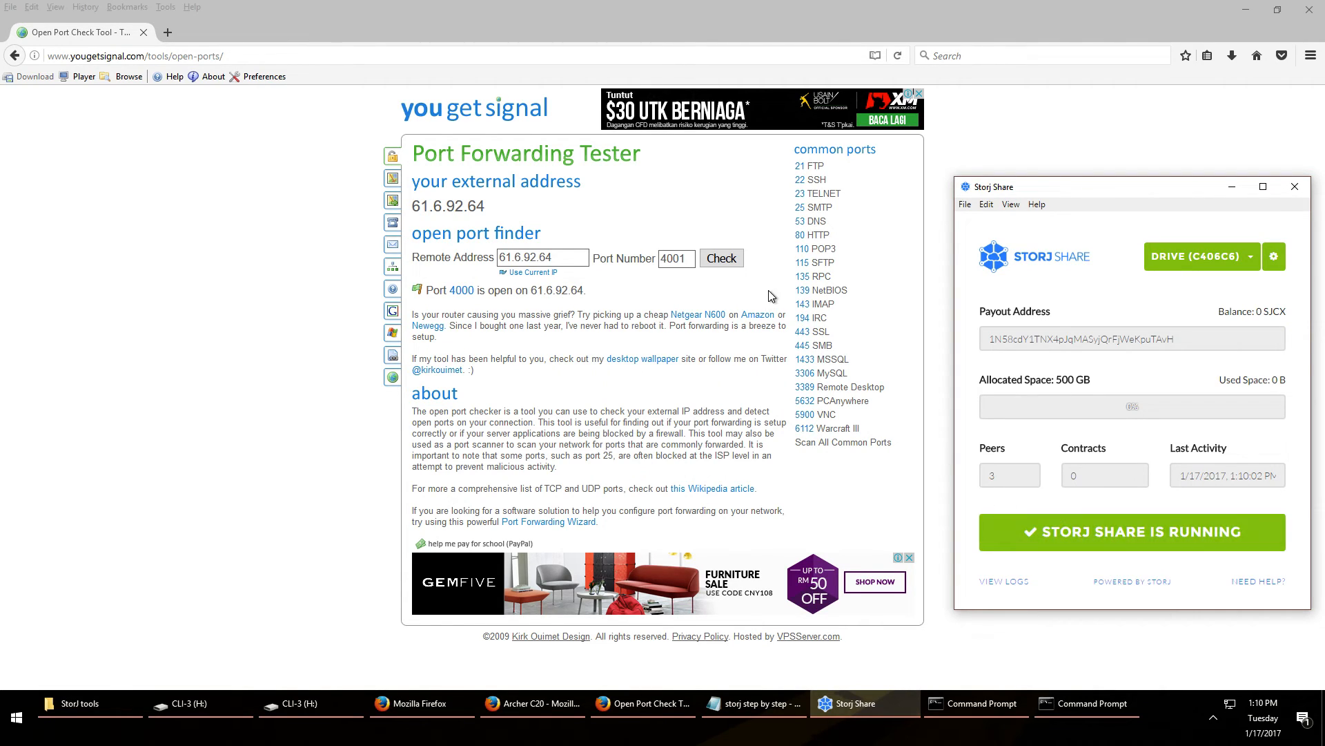
{"action": "left_click", "coordinate": [730, 269]}
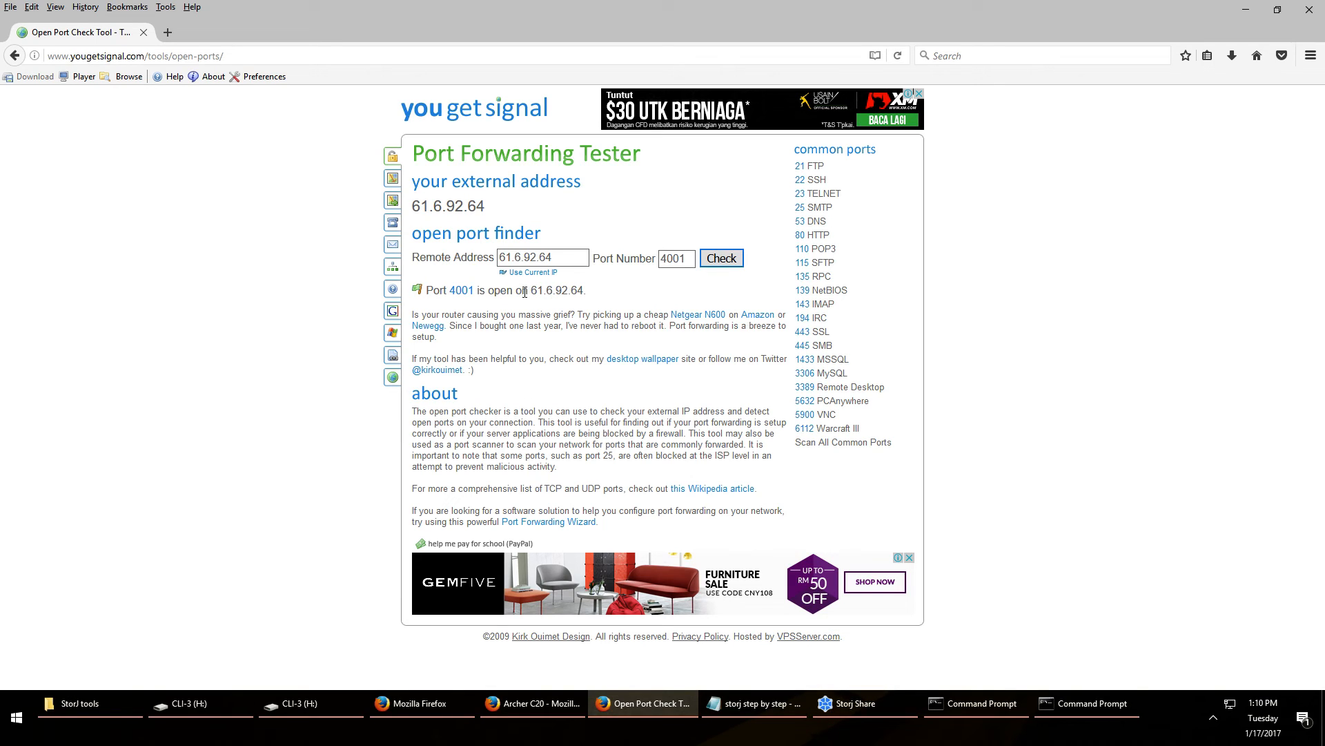
Compare drives 65599F and C406C6 by switching between them in Storj Share
{"action": "left_click", "coordinate": [893, 705]}
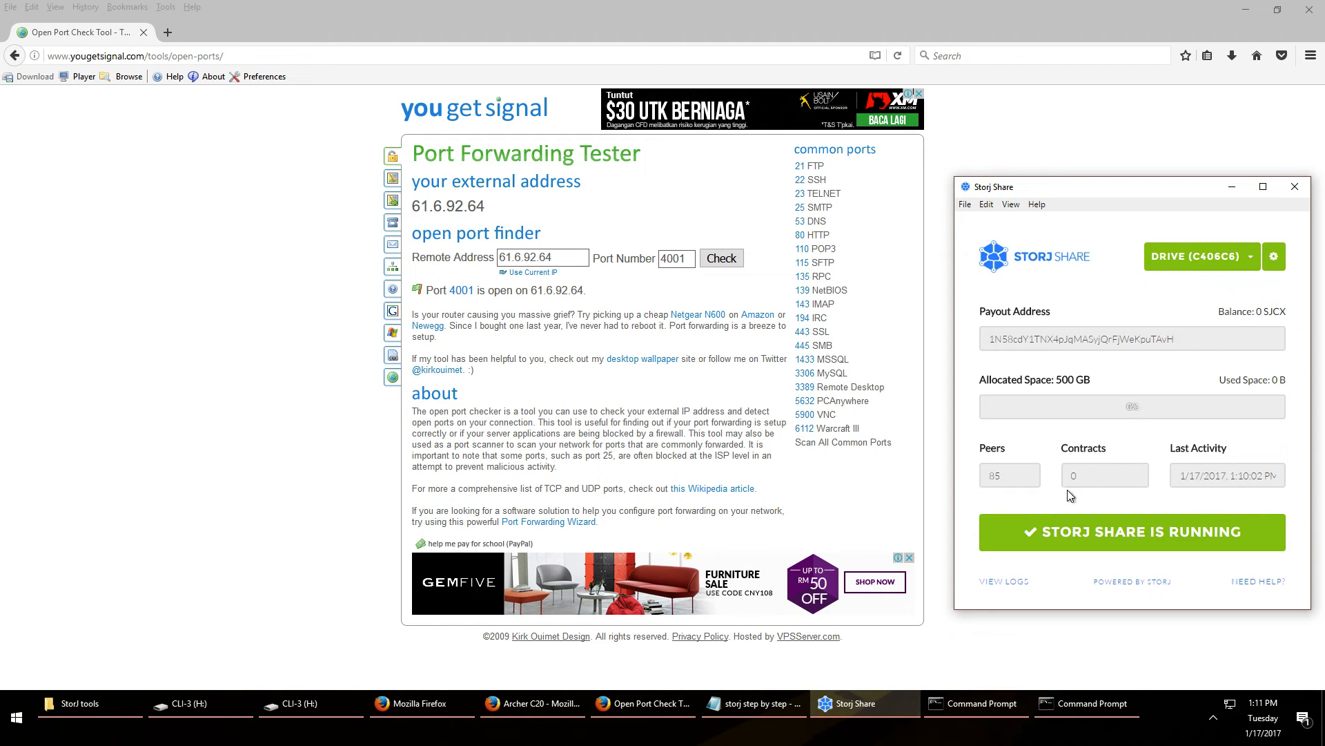
{"action": "left_click", "coordinate": [1207, 259]}
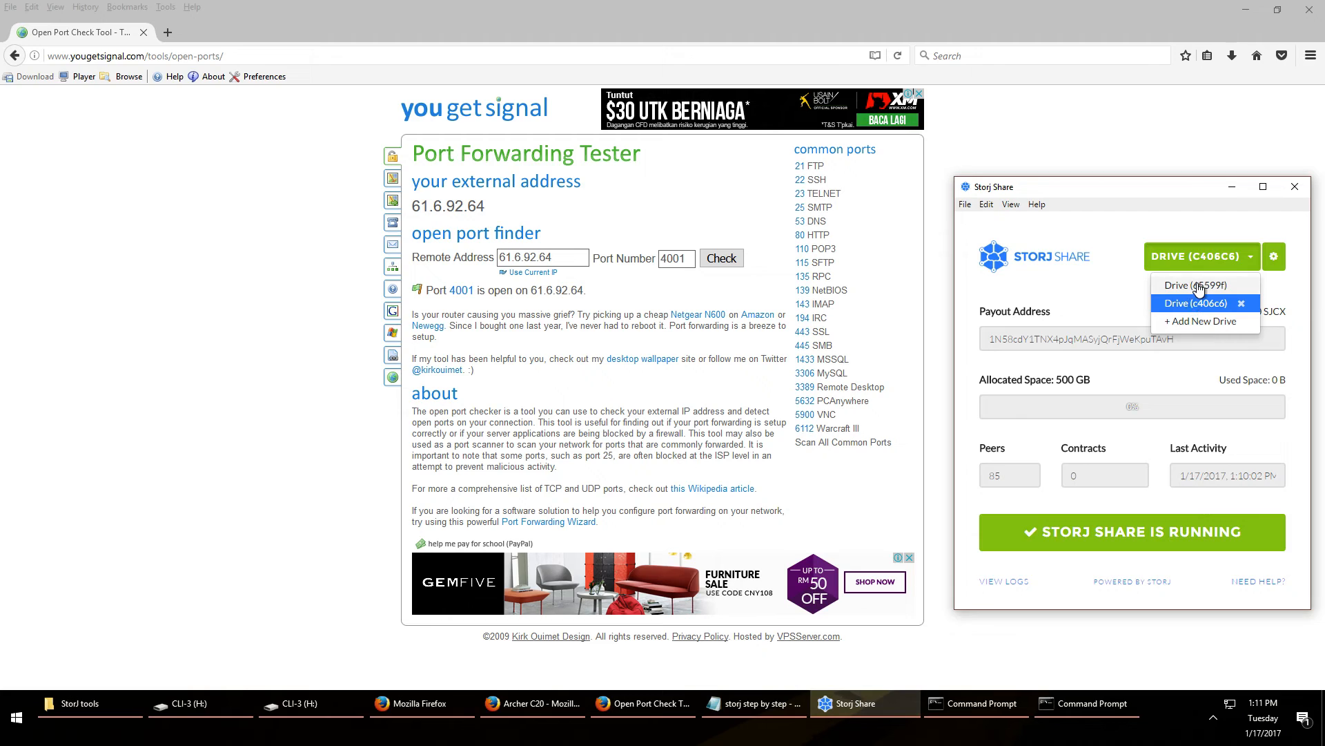
{"action": "left_click", "coordinate": [1200, 298]}
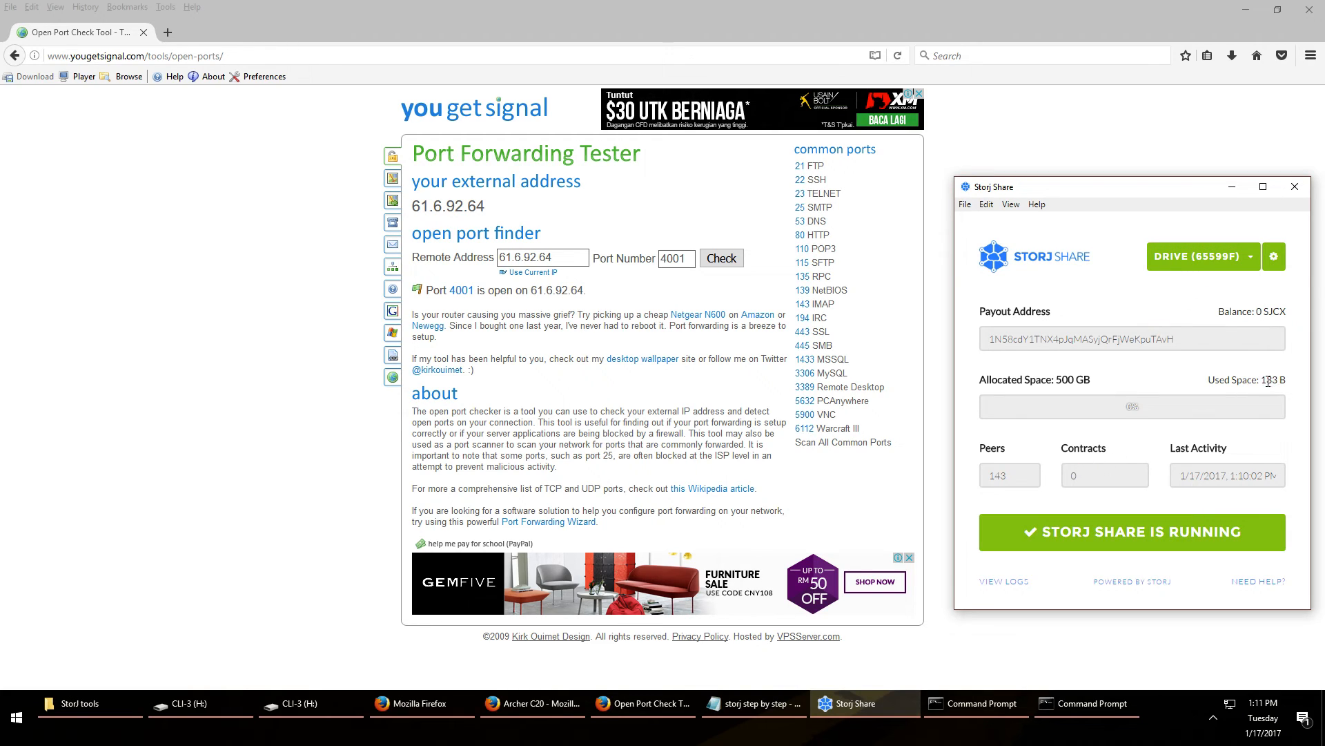
{"action": "left_click", "coordinate": [1225, 265]}
{"action": "left_click", "coordinate": [1201, 280]}
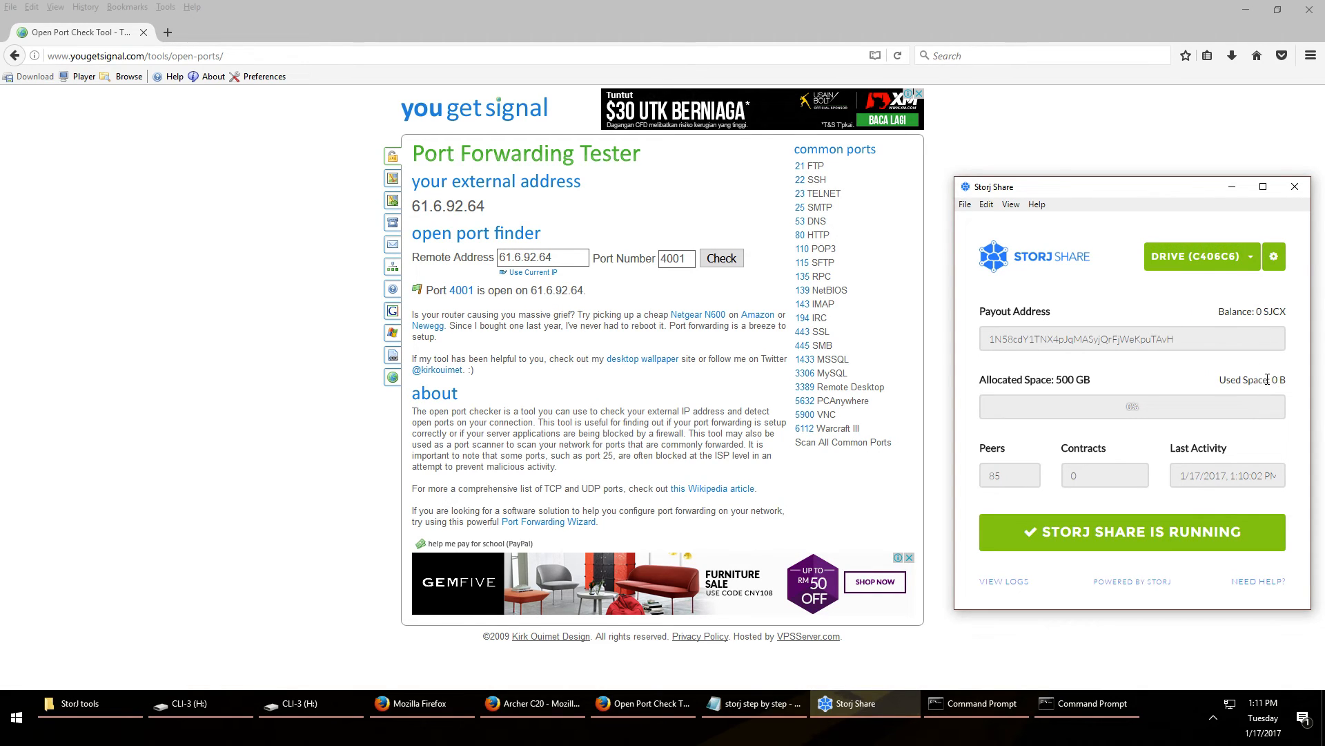
{"action": "left_click", "coordinate": [1229, 257]}
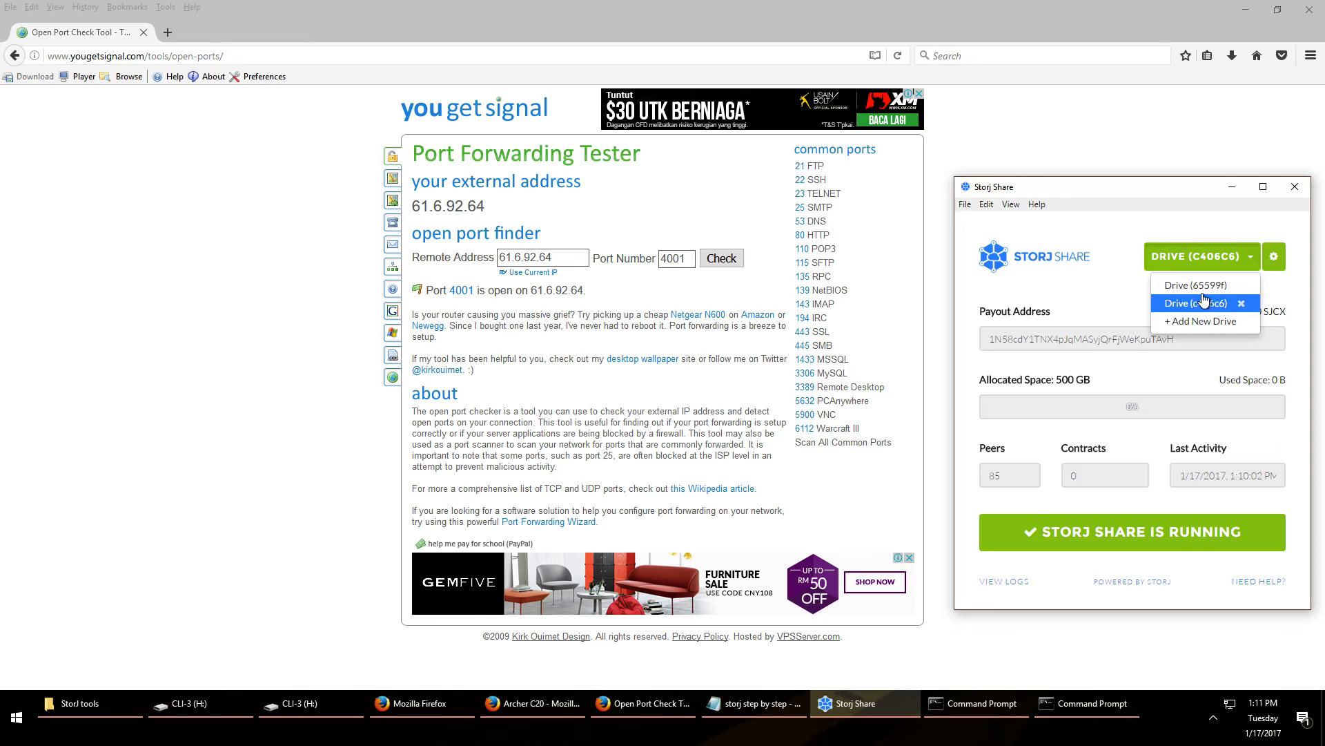
{"action": "left_click", "coordinate": [1205, 288]}
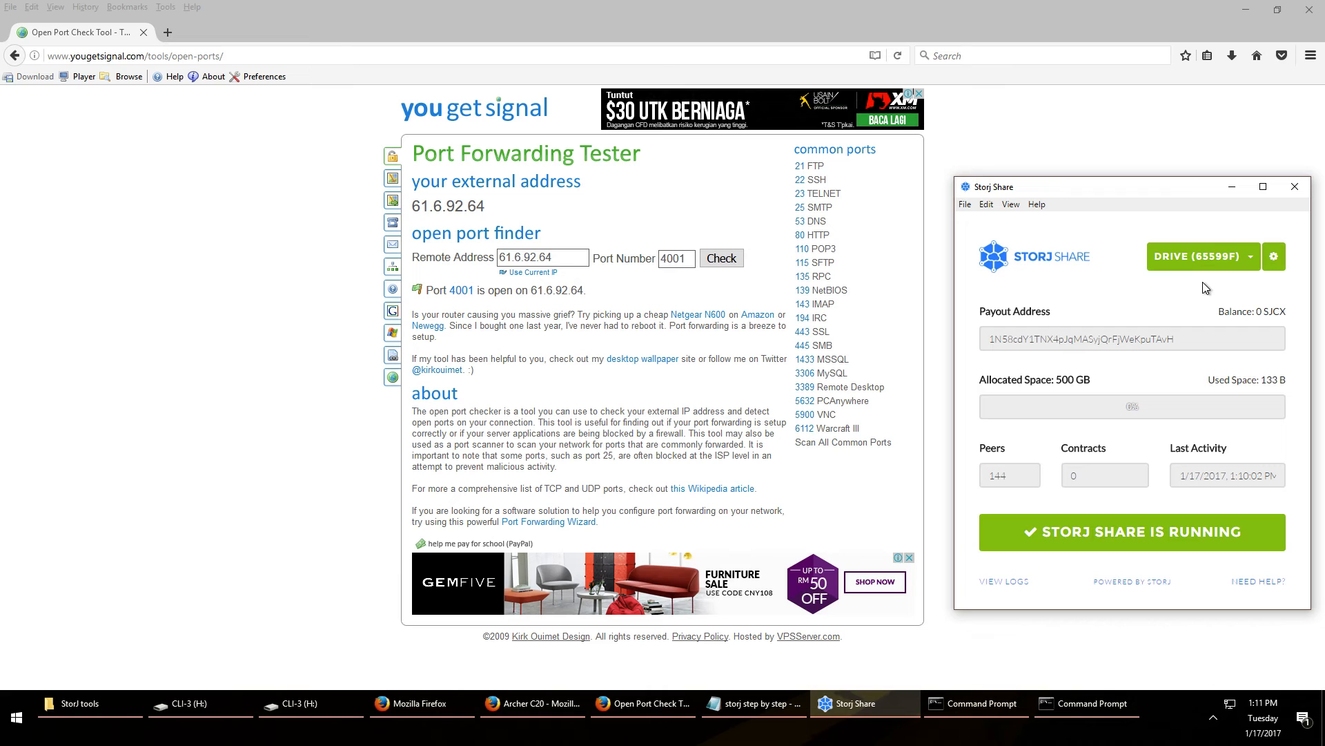
Launch Calculator via the Start search for 'calc' and move it to the screen centre
{"action": "left_click", "coordinate": [15, 717]}
{"action": "type", "text": "calc"}
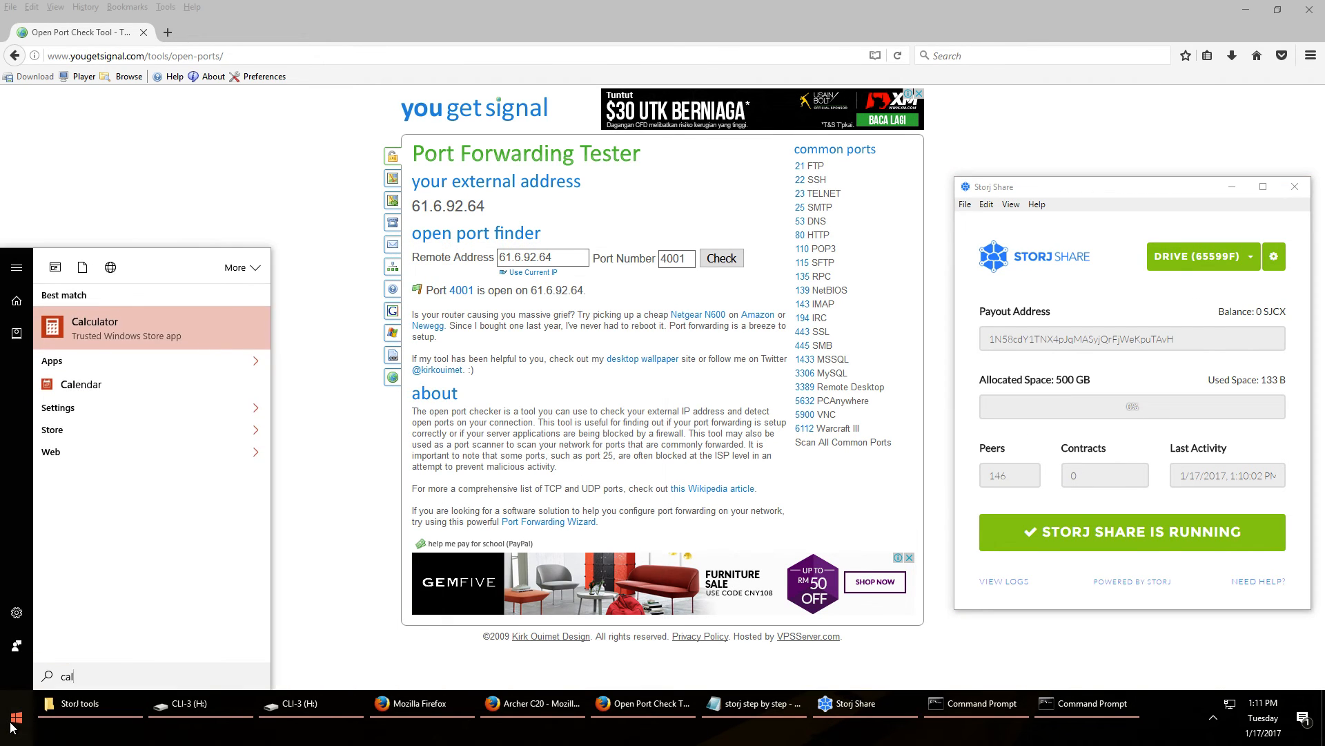
{"action": "key", "text": "Return"}
{"action": "left_click_drag", "start_coordinate": [110, 16], "coordinate": [683, 179]}
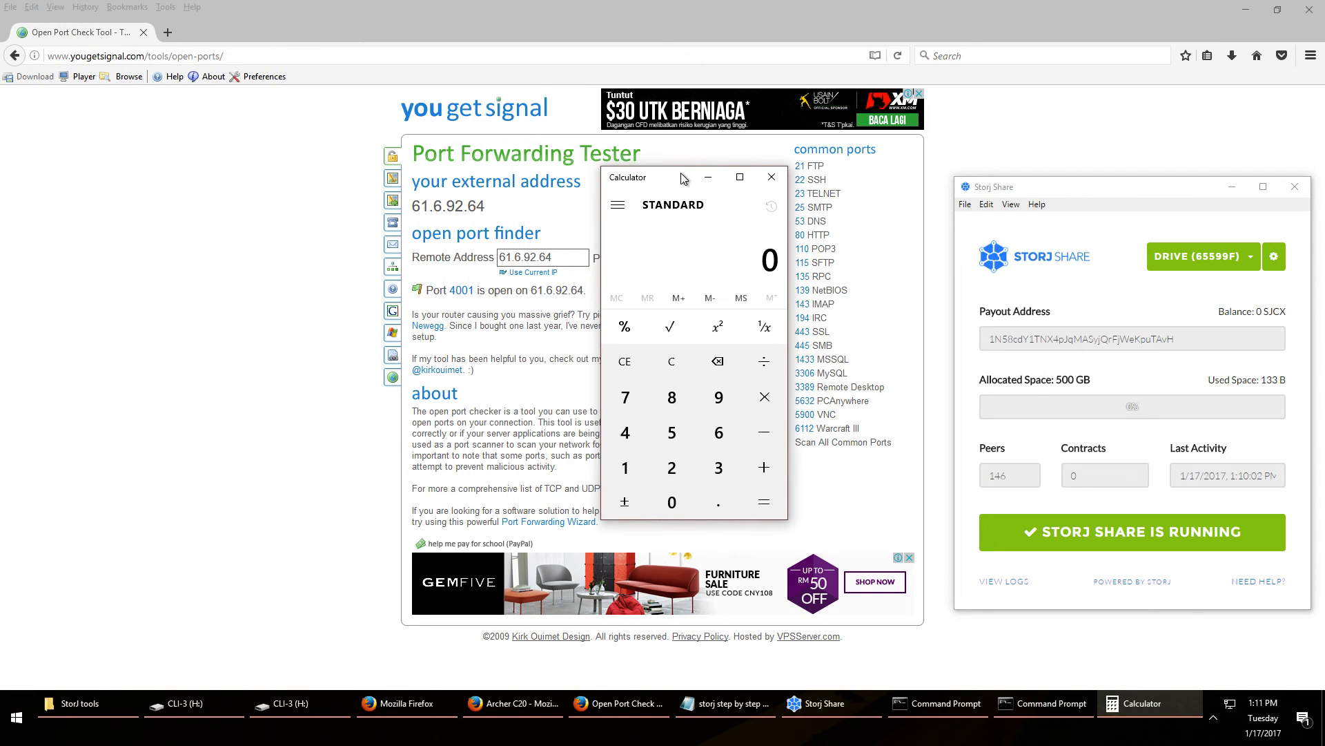
Search Google for 'time speed test' and open the TIME MY Speed Test site
{"action": "left_click", "coordinate": [400, 56]}
{"action": "type", "text": "google.com/"}
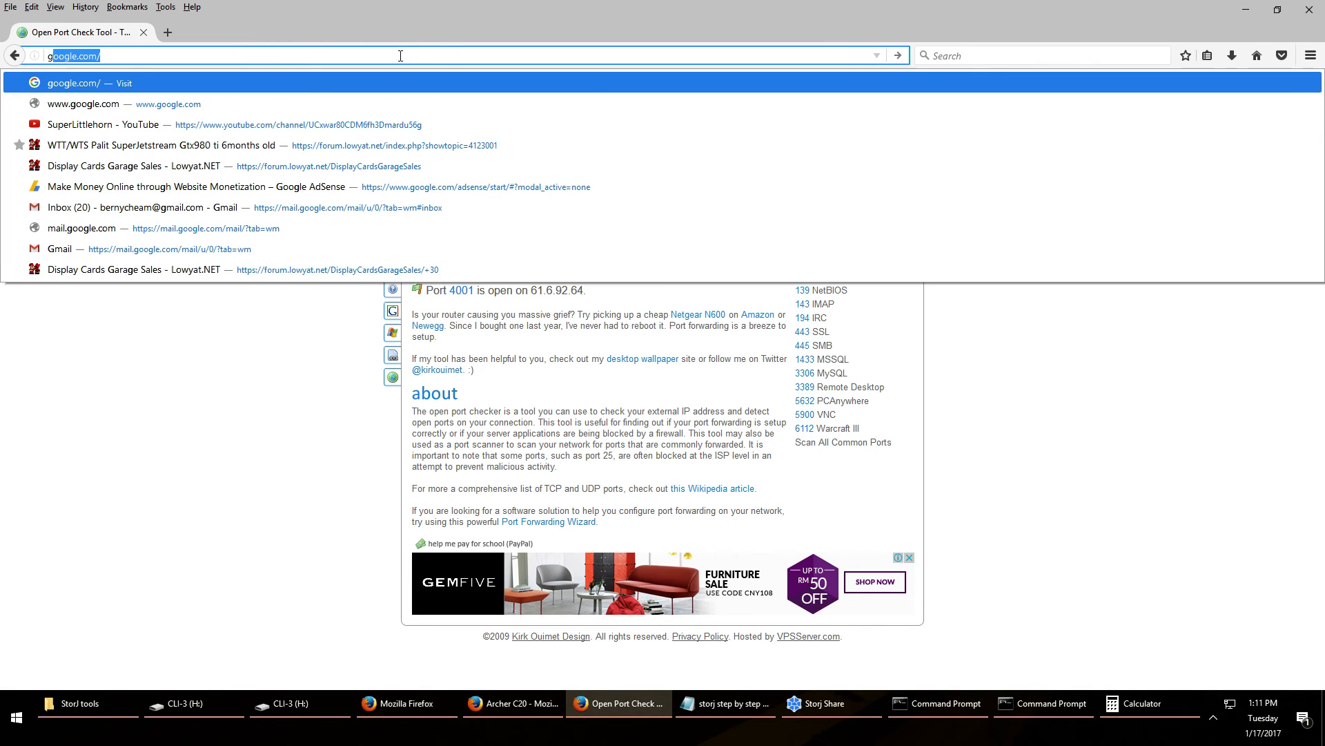
{"action": "key", "text": "Return"}
{"action": "type", "text": "time "}
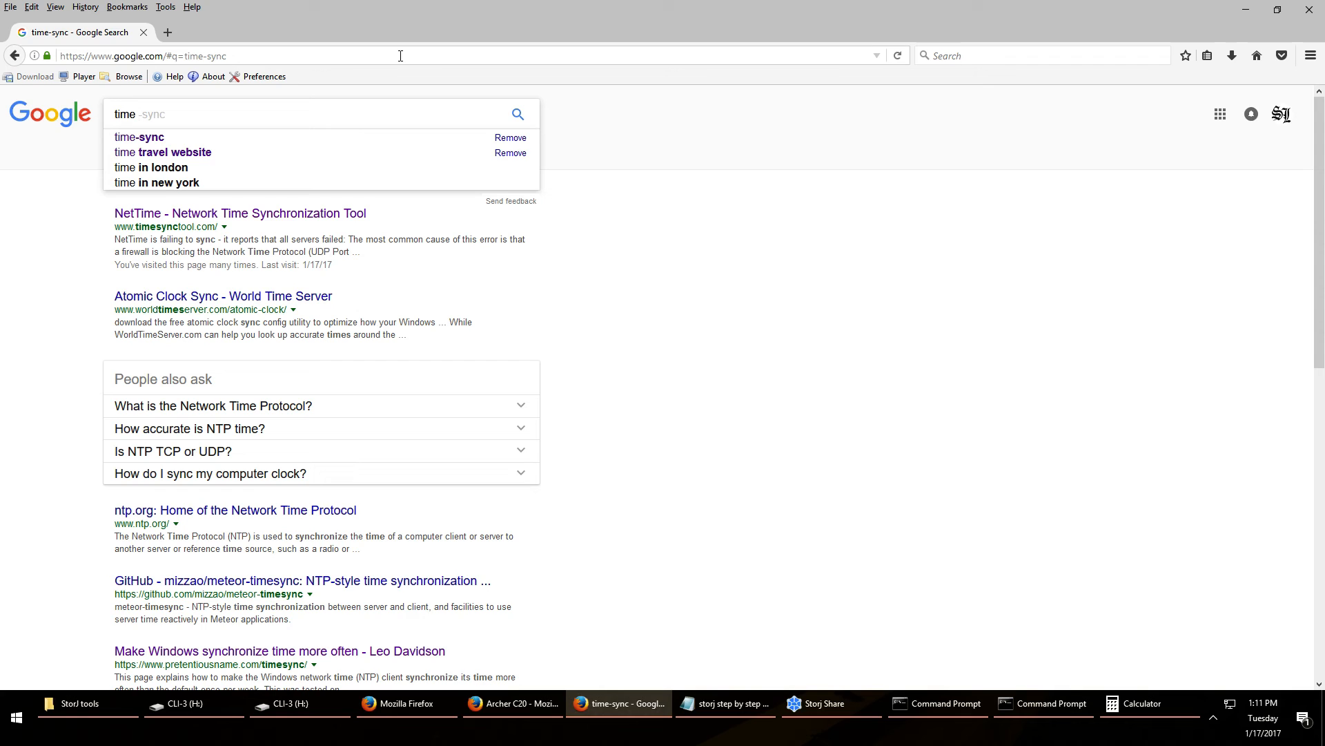
{"action": "type", "text": "speed test"}
{"action": "key", "text": "Return"}
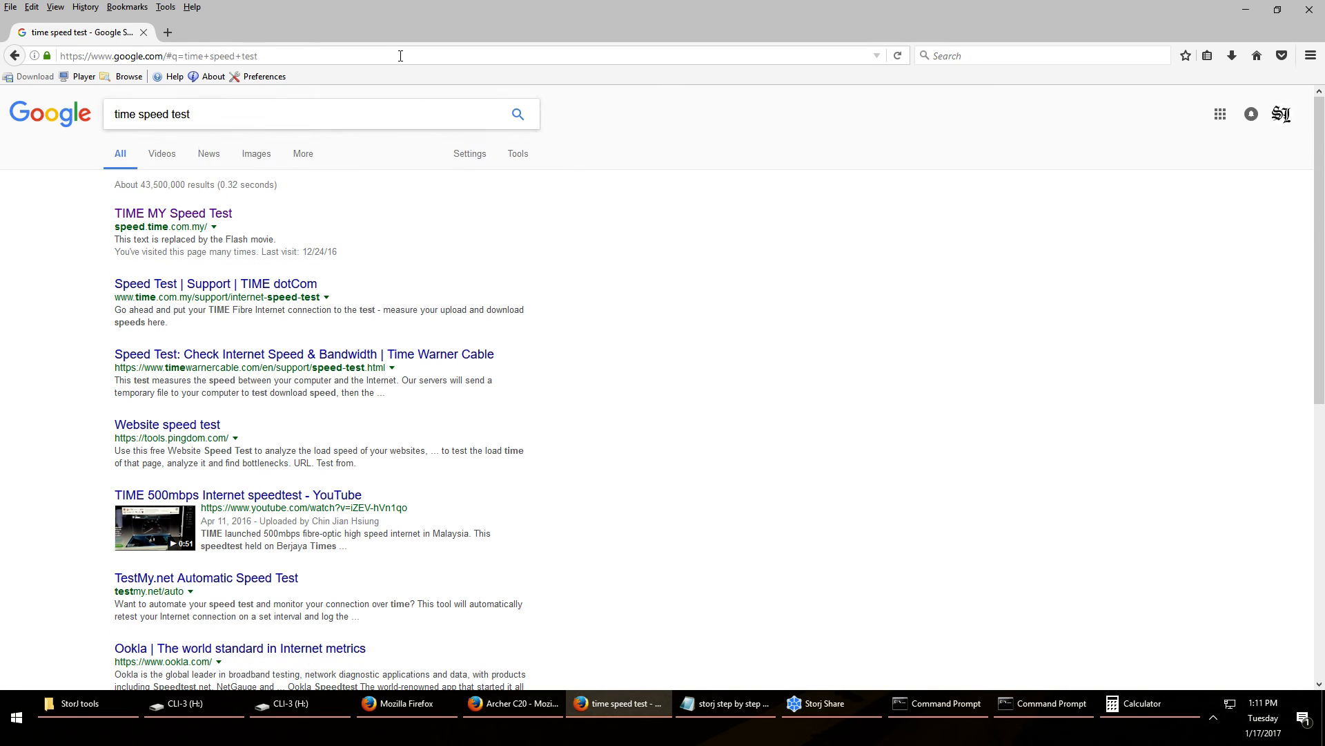
{"action": "left_click", "coordinate": [201, 216]}
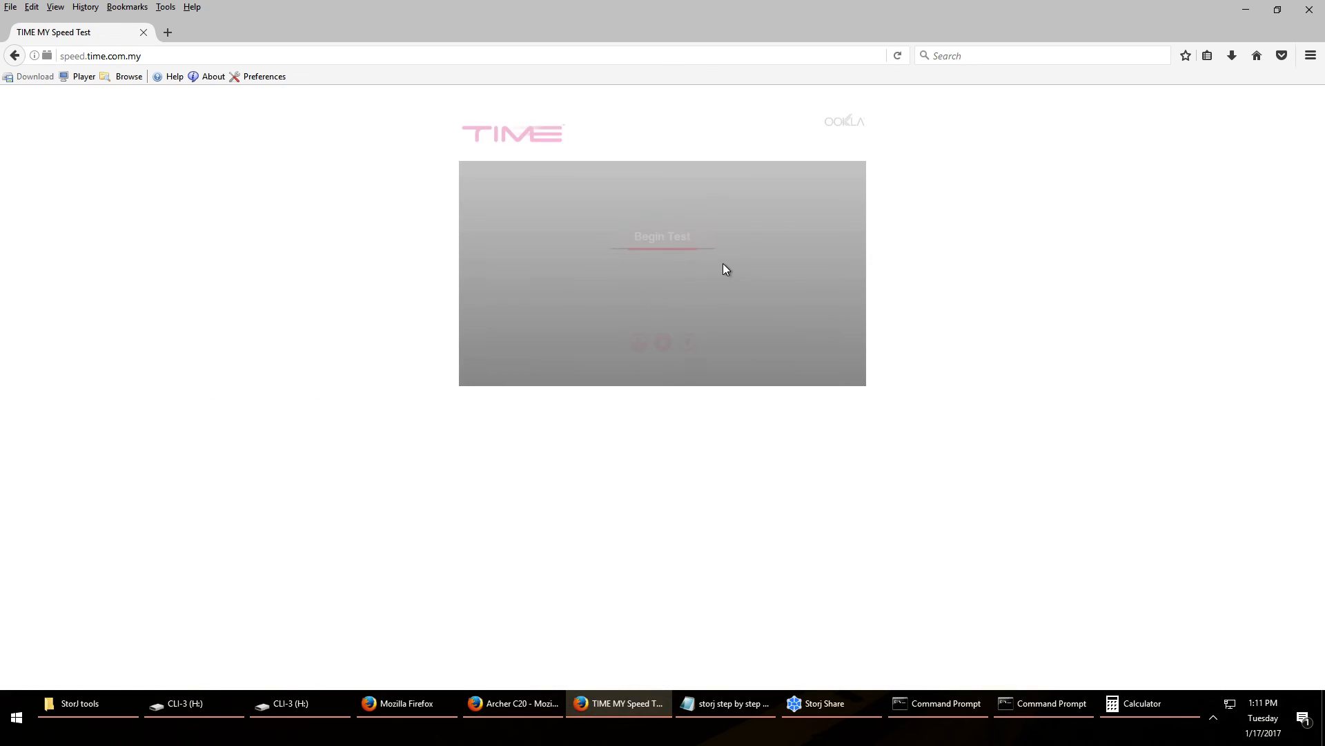
Run the TIME speed test (94.27 Mbps down, 96.91 up) and close the ping and ipconfig windows
{"action": "left_click", "coordinate": [667, 250]}
{"action": "left_click", "coordinate": [1071, 701]}
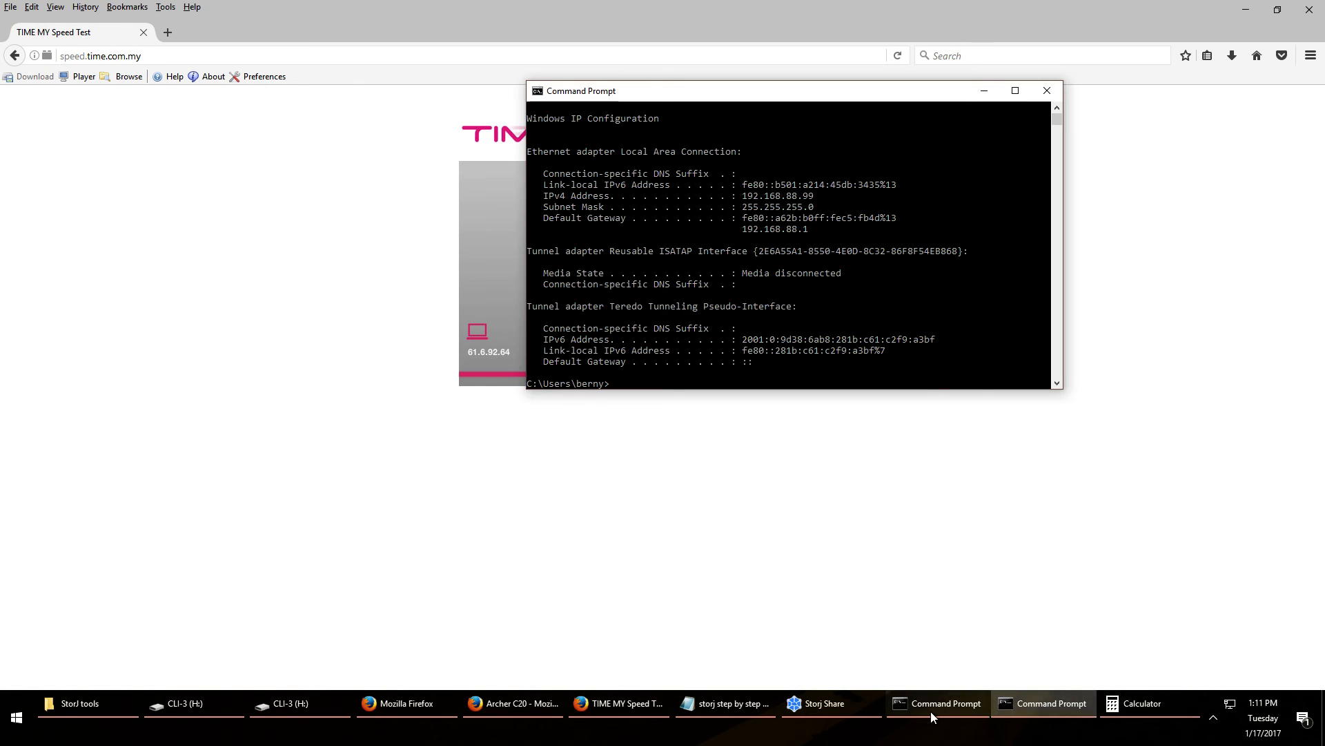
{"action": "left_click", "coordinate": [932, 708]}
{"action": "left_click", "coordinate": [1226, 192]}
{"action": "left_click", "coordinate": [1046, 91]}
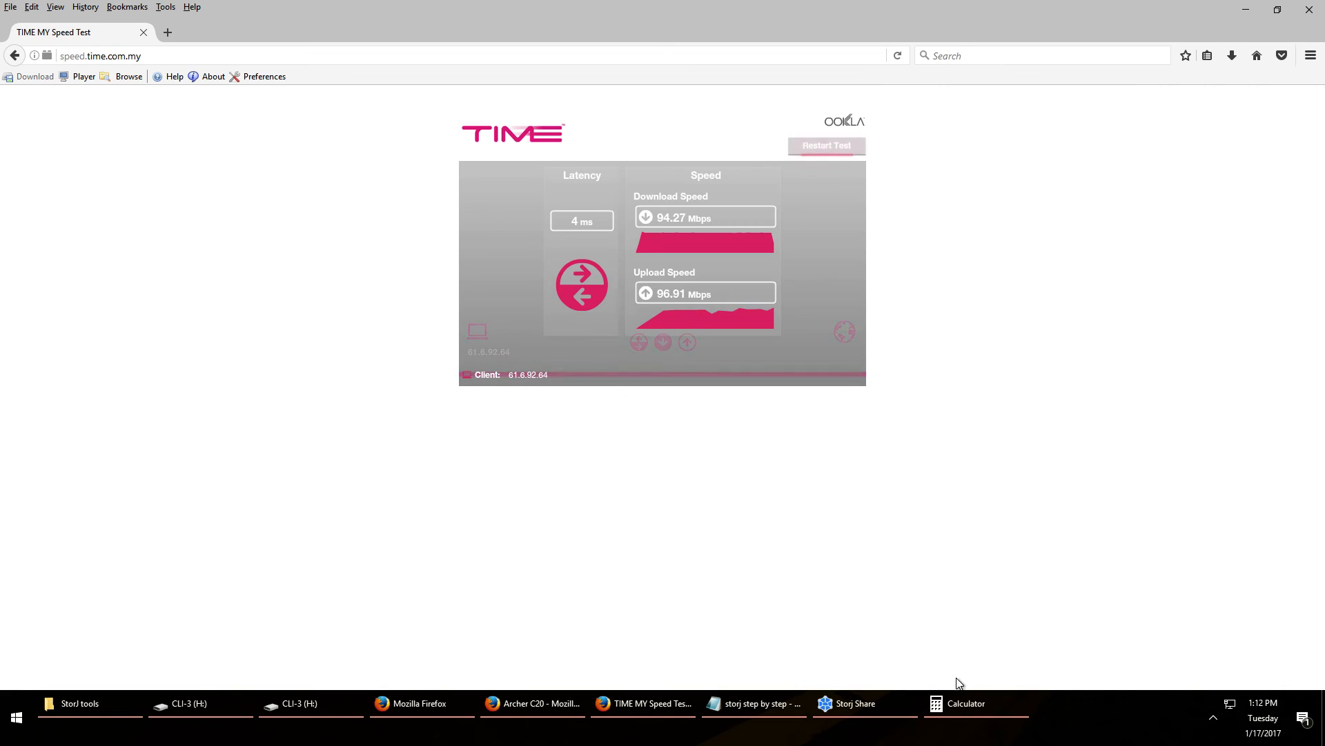
{"action": "left_click", "coordinate": [968, 704]}
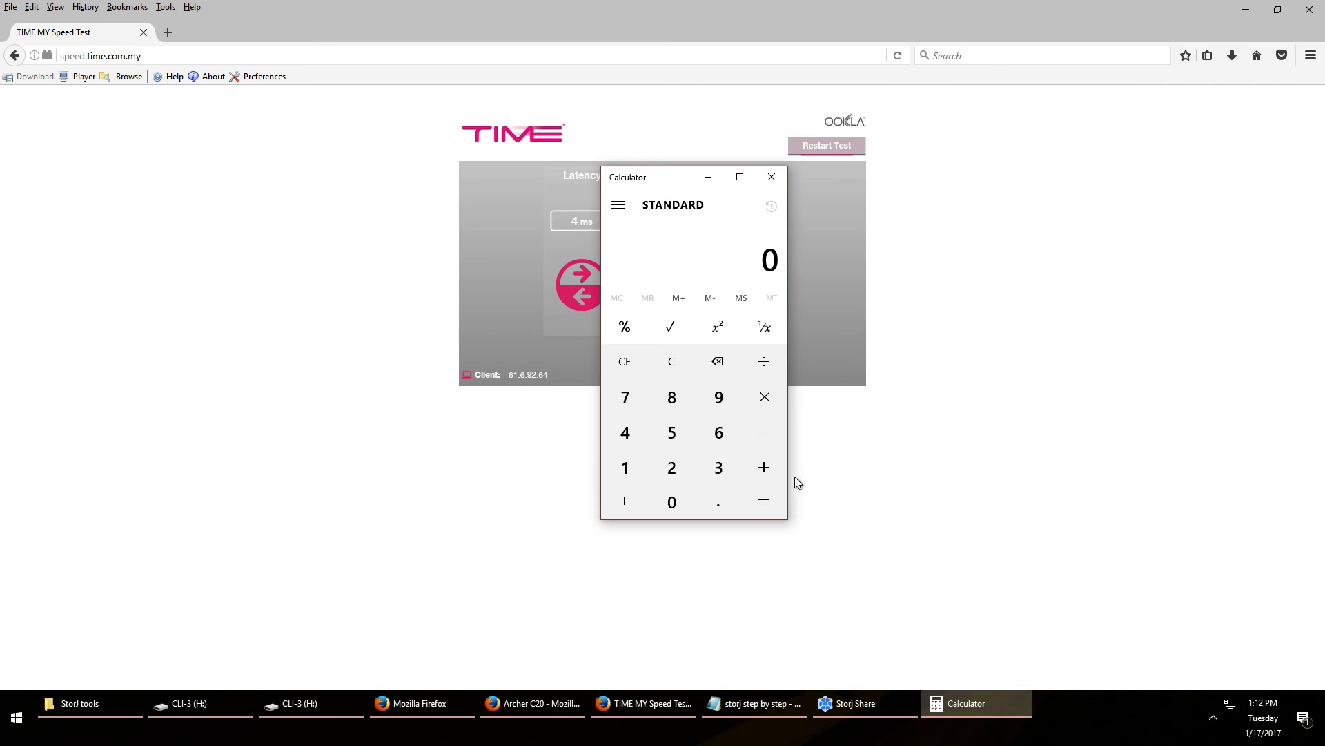
Compute 5 × 3 = 15 in Calculator, redoing it after a wrong result
{"action": "left_click", "coordinate": [672, 434]}
{"action": "left_click", "coordinate": [764, 398]}
{"action": "left_click", "coordinate": [722, 475]}
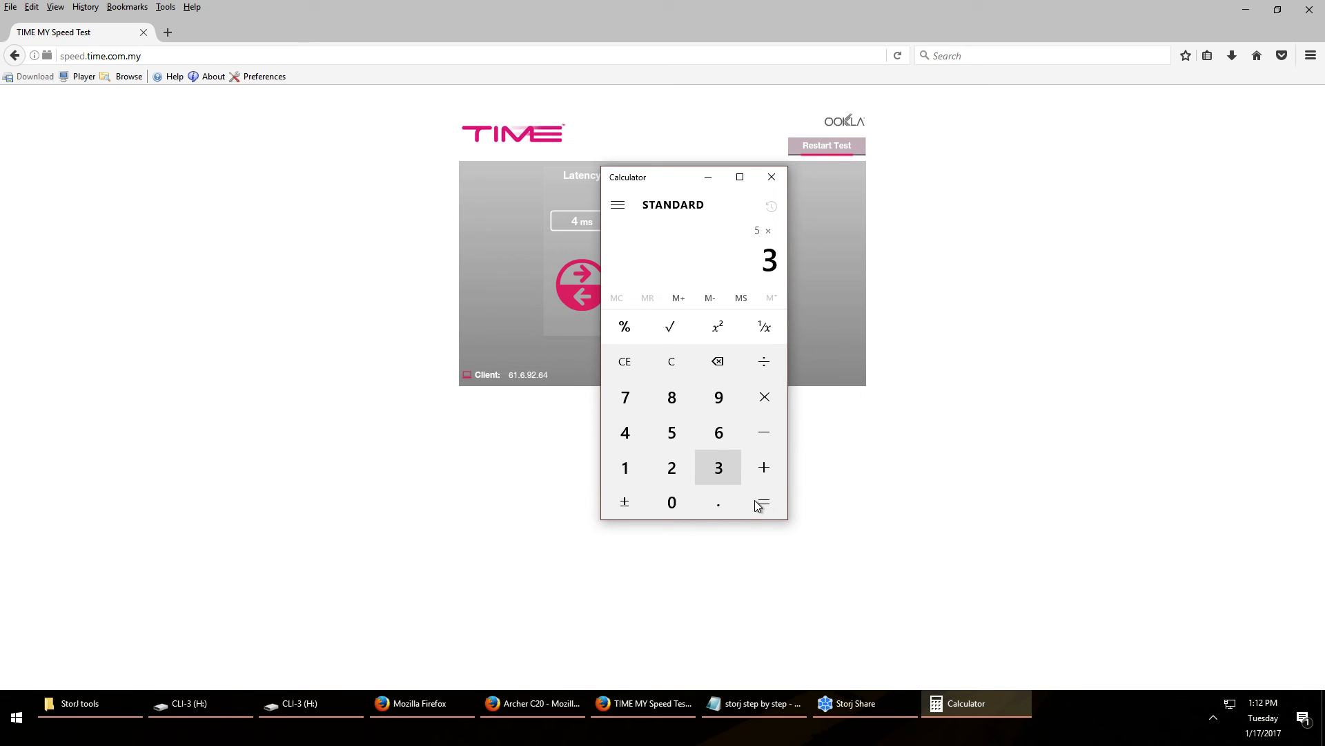
{"action": "left_click", "coordinate": [759, 504]}
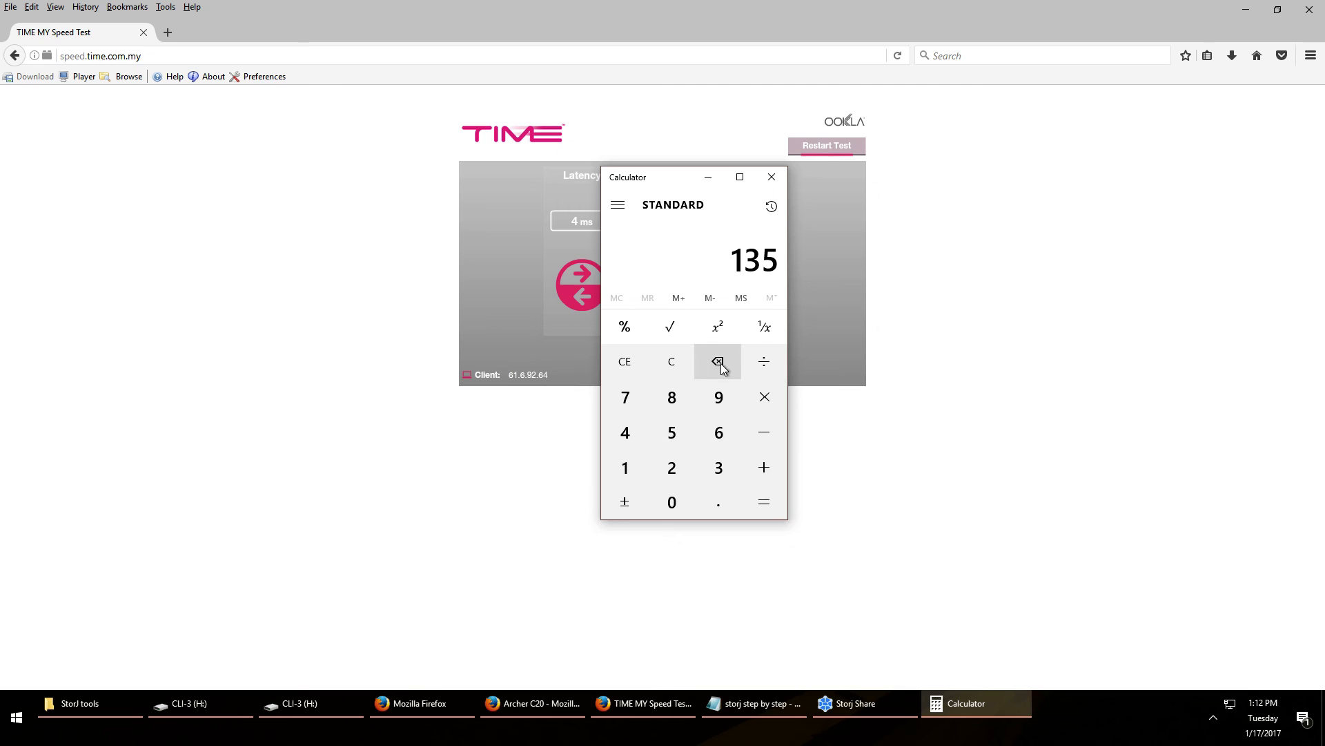
{"action": "left_click", "coordinate": [673, 359]}
{"action": "left_click", "coordinate": [673, 432]}
{"action": "left_click", "coordinate": [762, 399]}
{"action": "left_click", "coordinate": [721, 472]}
{"action": "left_click", "coordinate": [758, 500]}
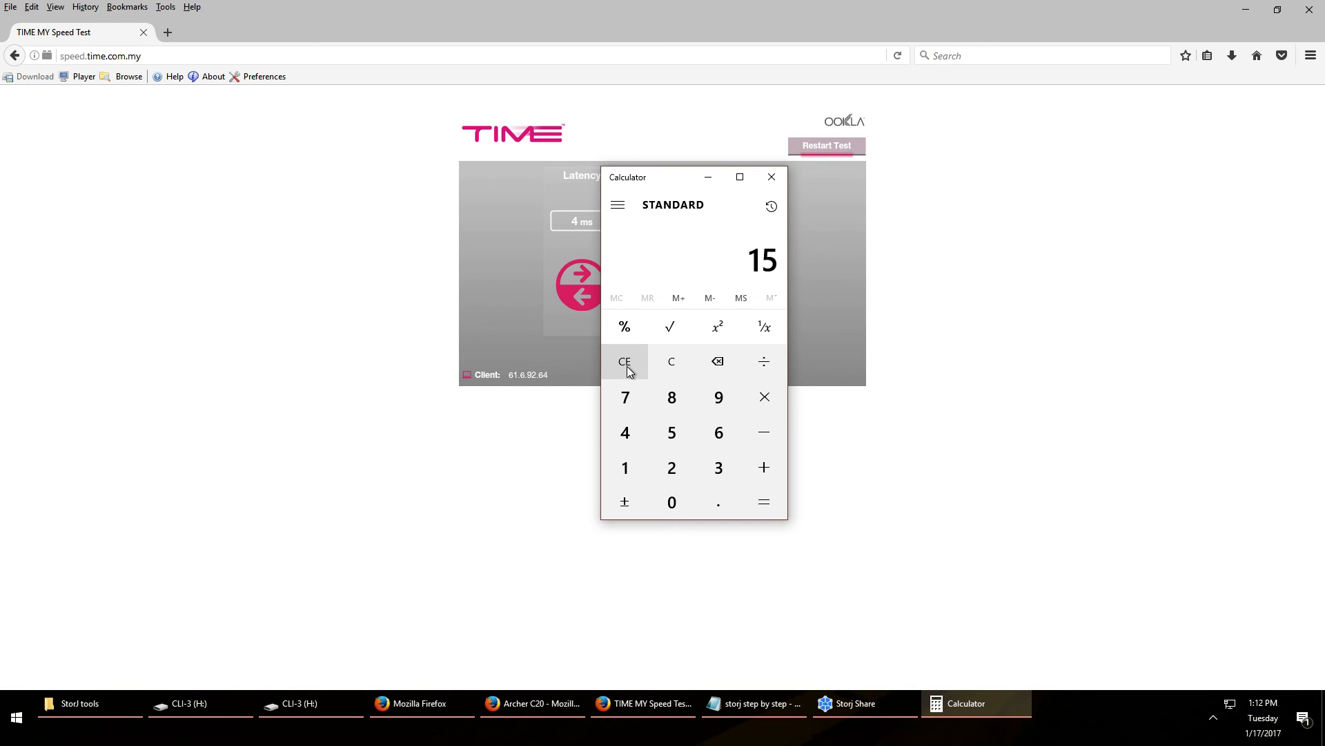
Compute 100 ÷ 15 ≈ 6.67, then close Calculator
{"action": "left_click", "coordinate": [666, 361]}
{"action": "left_click", "coordinate": [637, 477]}
{"action": "double_click", "coordinate": [680, 509]}
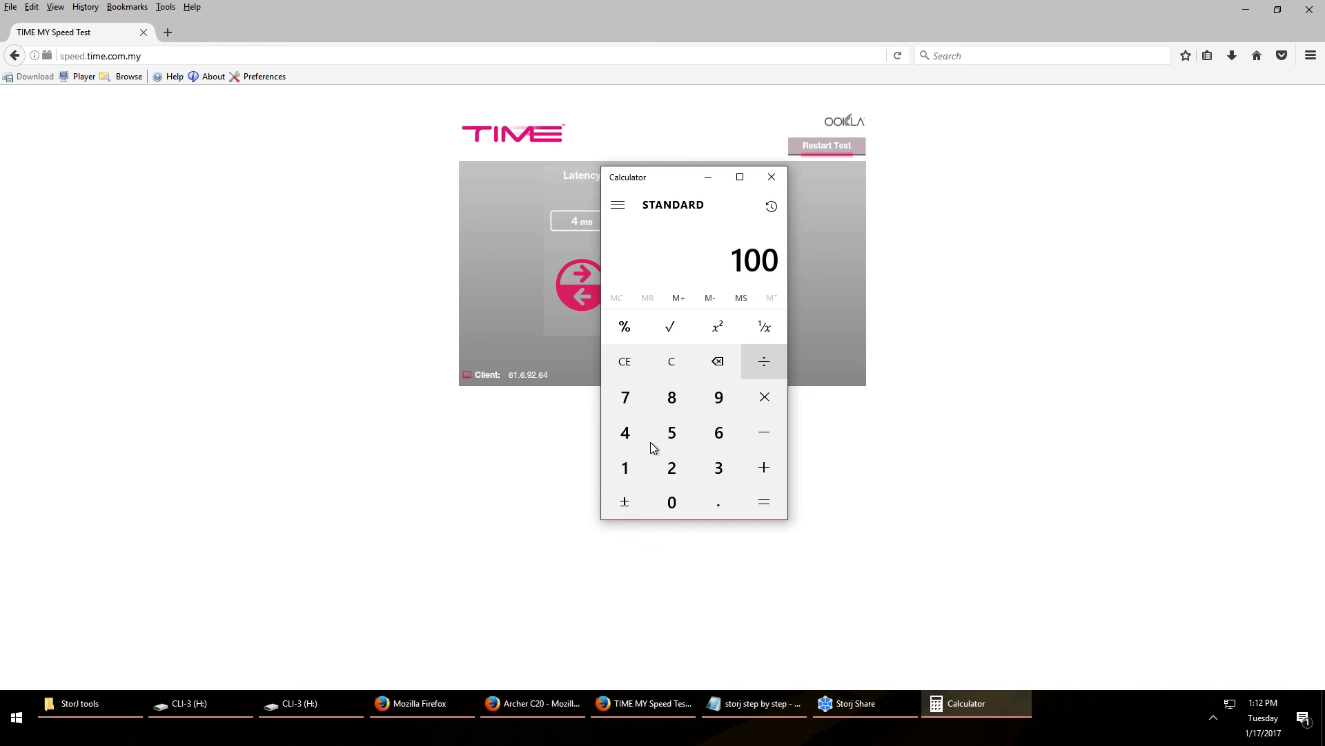
{"action": "type", "text": "/15"}
{"action": "left_click", "coordinate": [764, 501]}
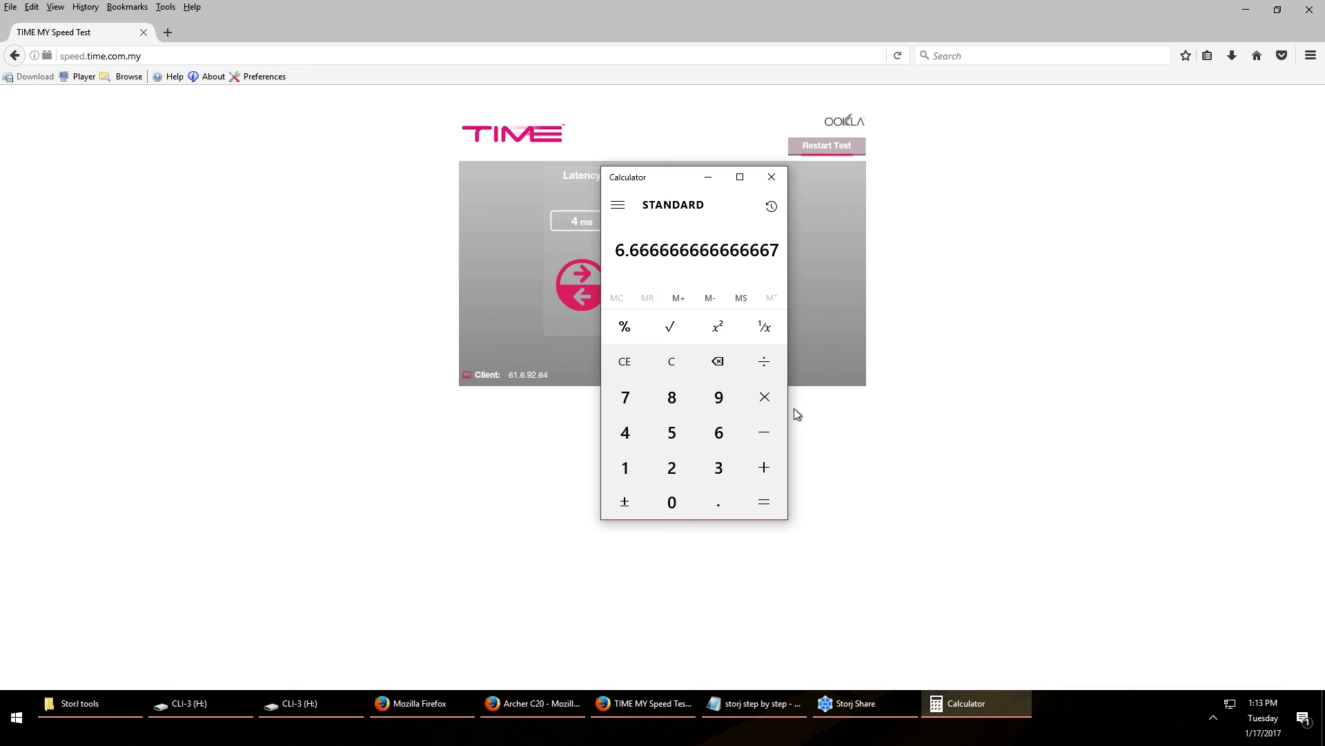
{"action": "left_click", "coordinate": [772, 178]}
{"action": "left_click", "coordinate": [840, 705]}
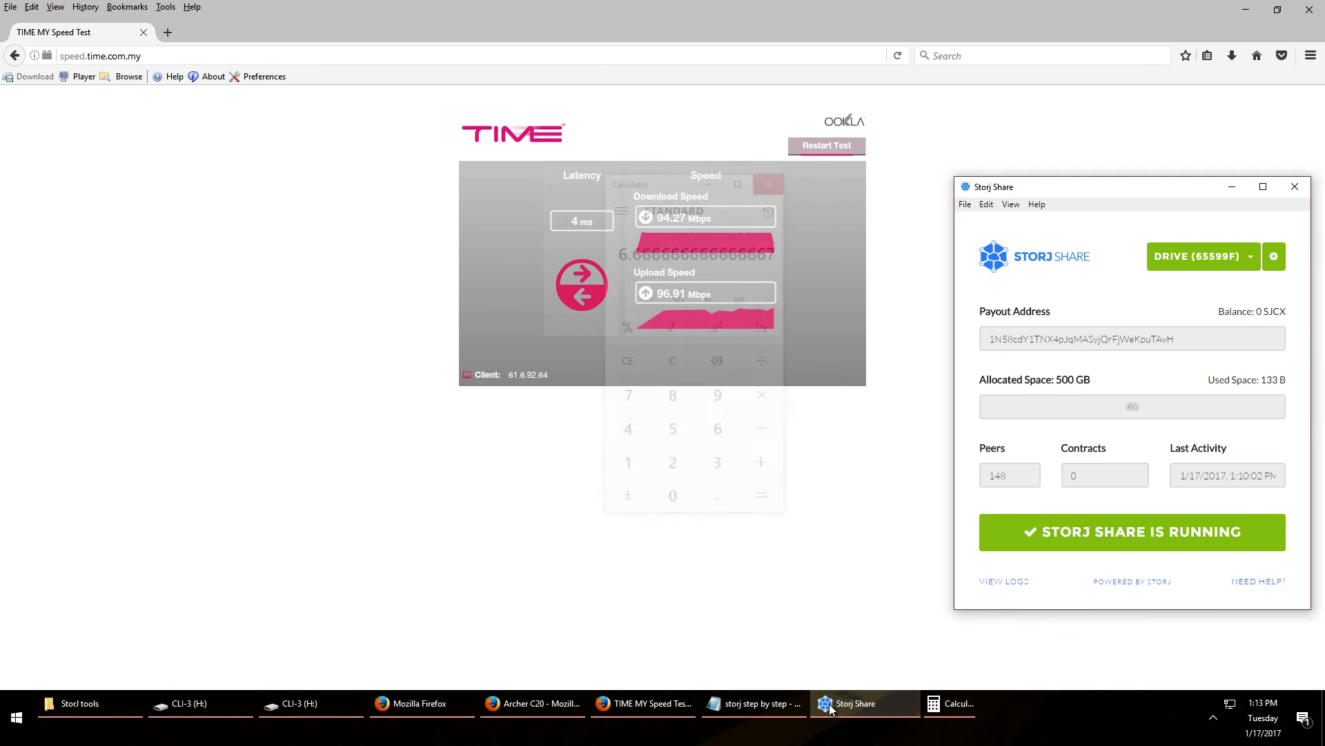
Check Storj drives C406C6 and 65599F, close the speed test window, and cancel the address relabel
{"action": "left_click", "coordinate": [1249, 259]}
{"action": "left_click", "coordinate": [1210, 309]}
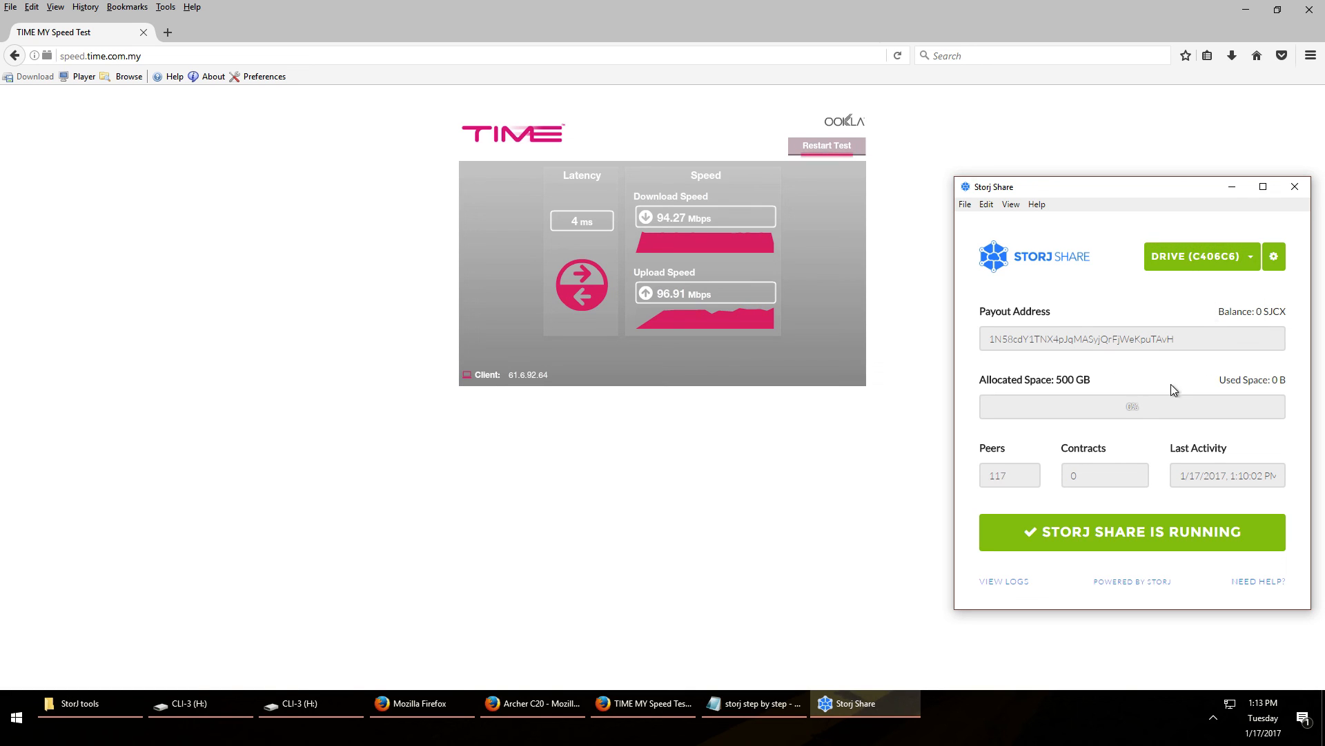
{"action": "left_click", "coordinate": [1215, 259]}
{"action": "left_click", "coordinate": [1204, 283]}
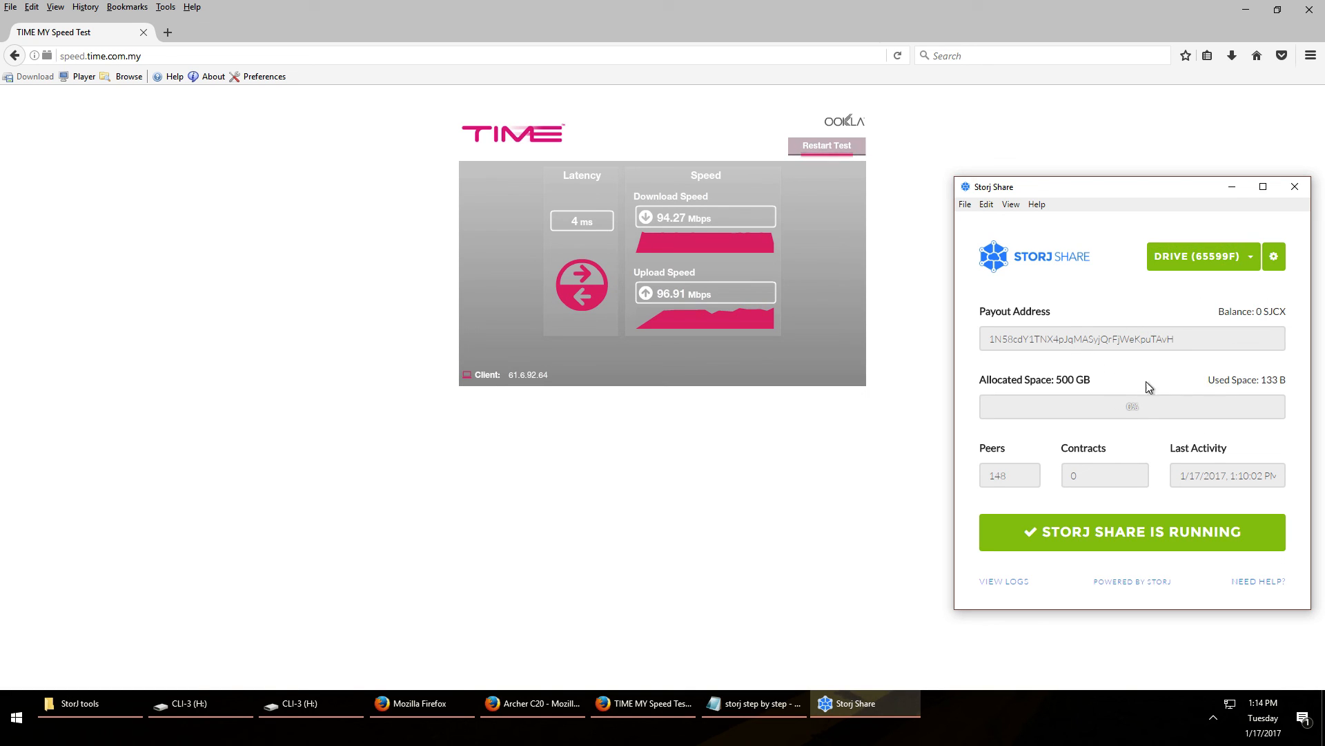
{"action": "left_click", "coordinate": [1310, 11]}
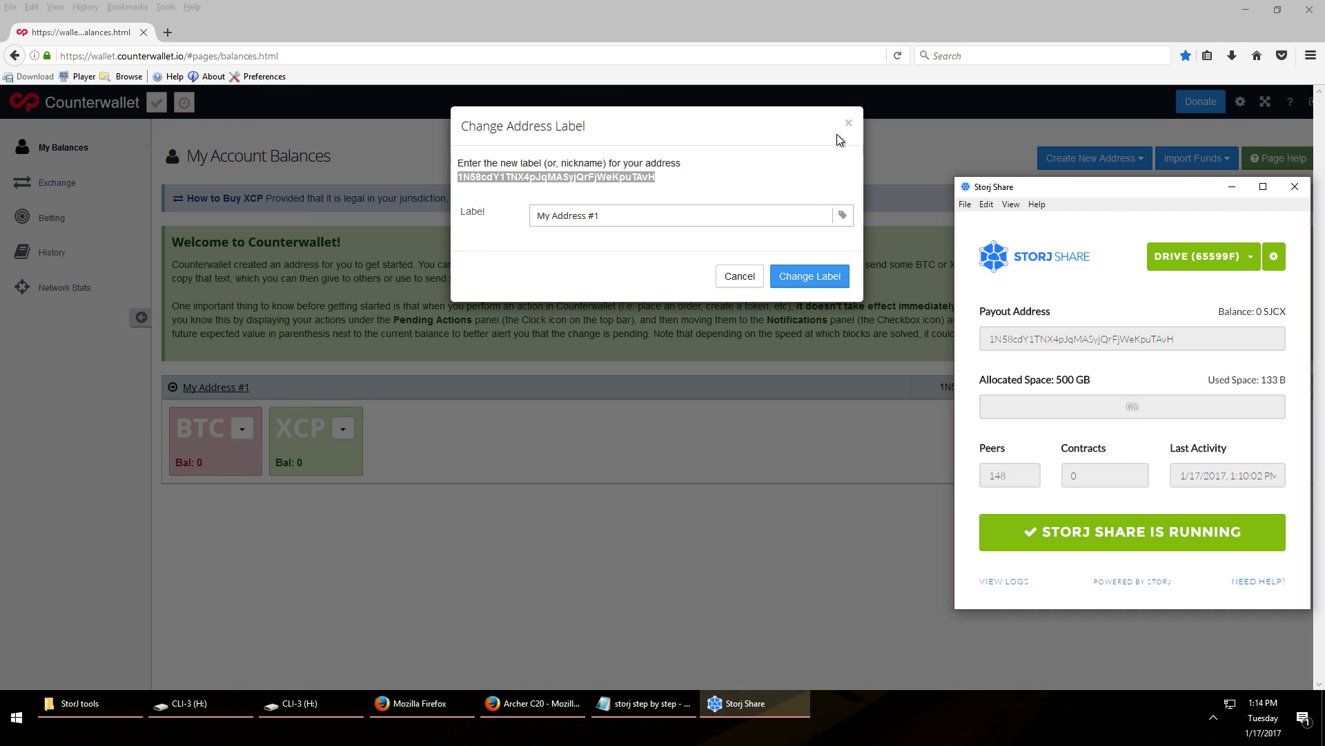
{"action": "left_click", "coordinate": [848, 122]}
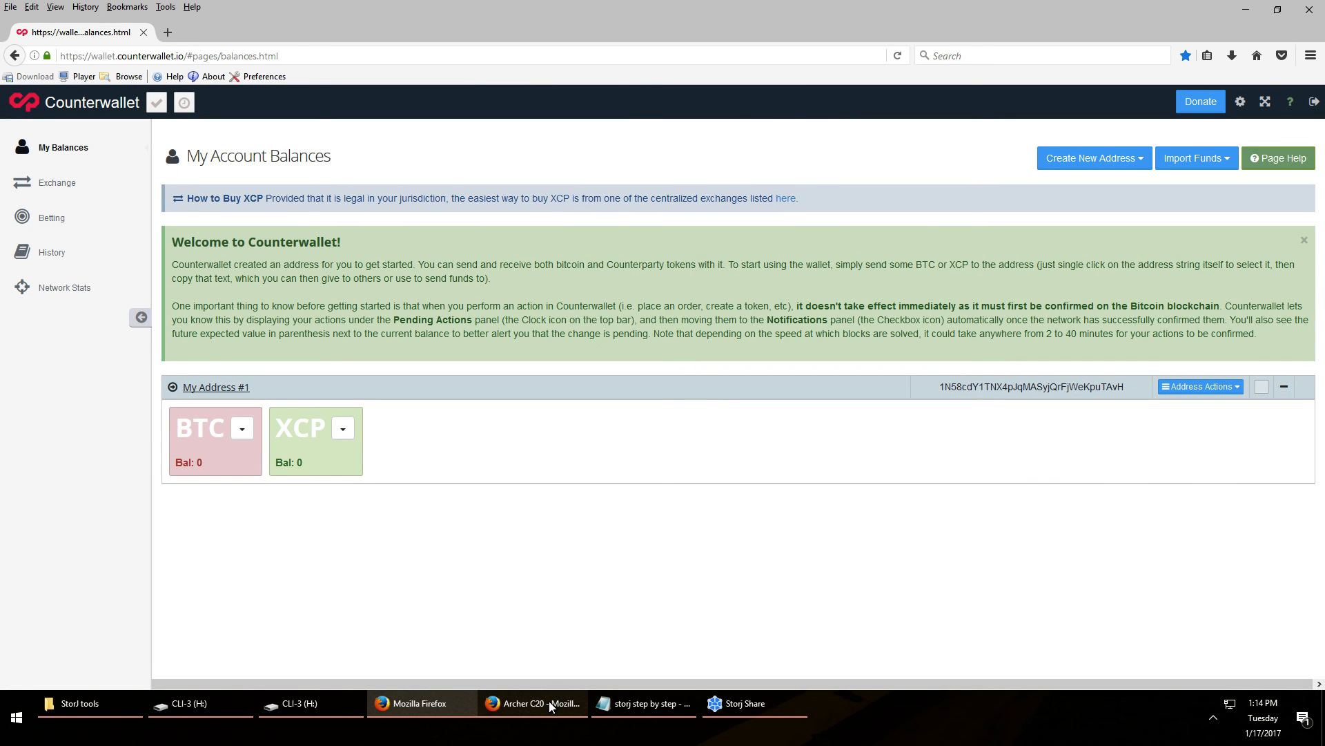